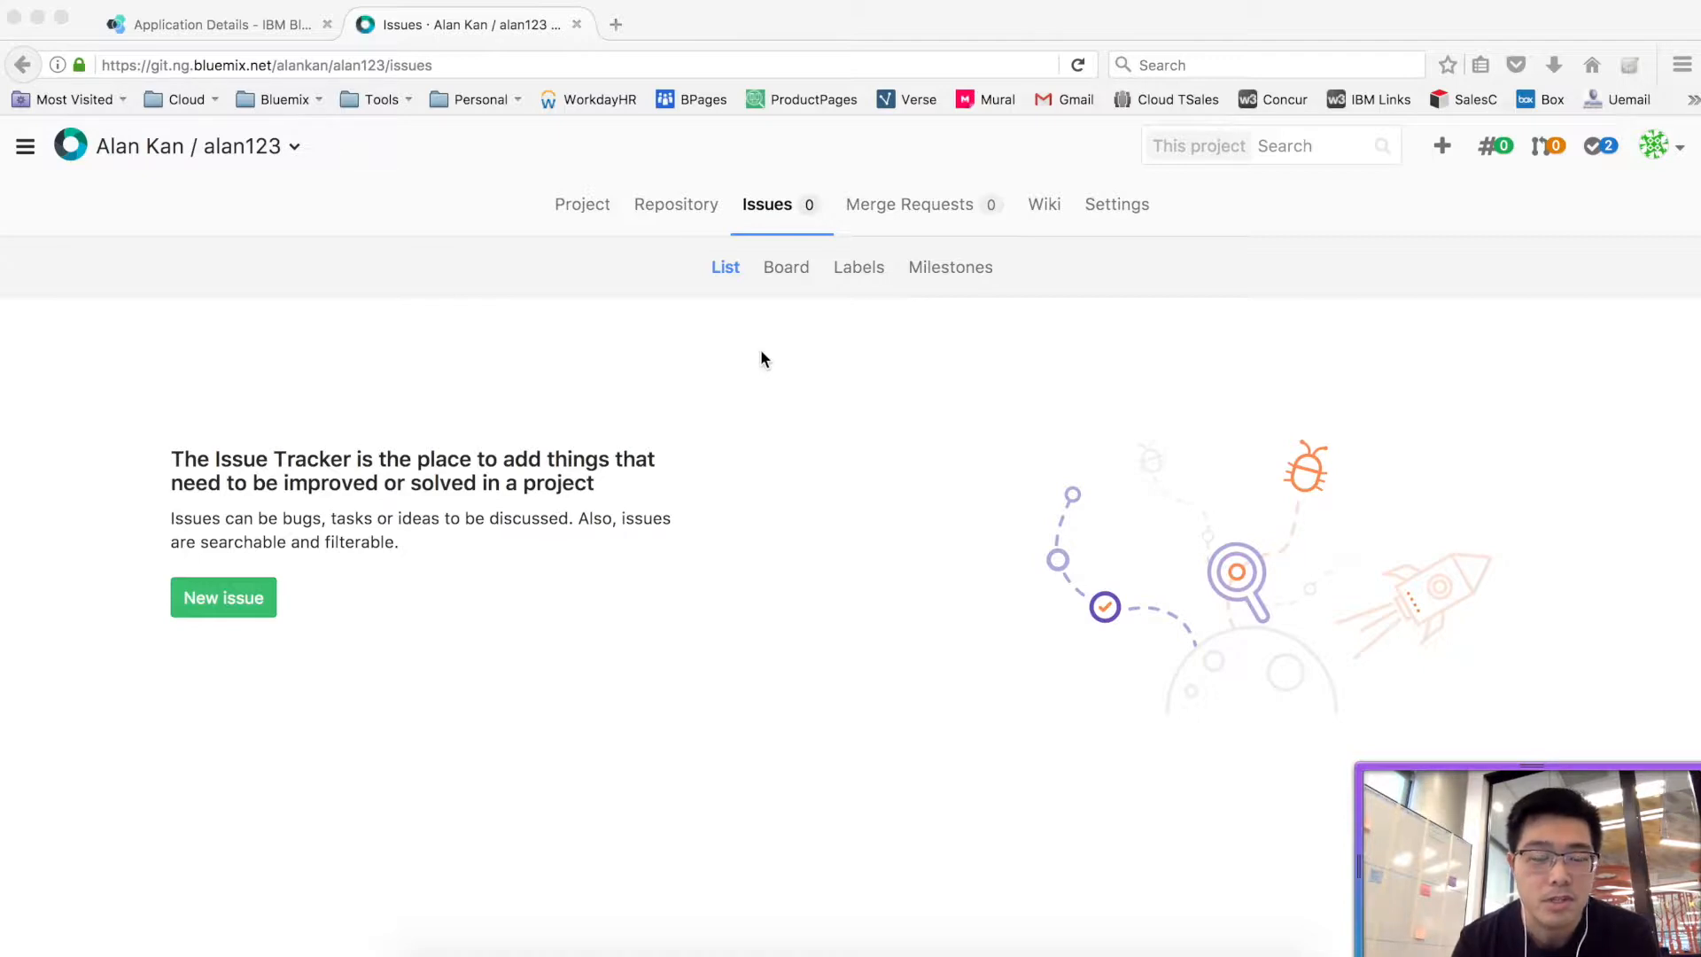
# - Start a new issue from the user-story template and title it "Login"
pyautogui.click(250, 601)
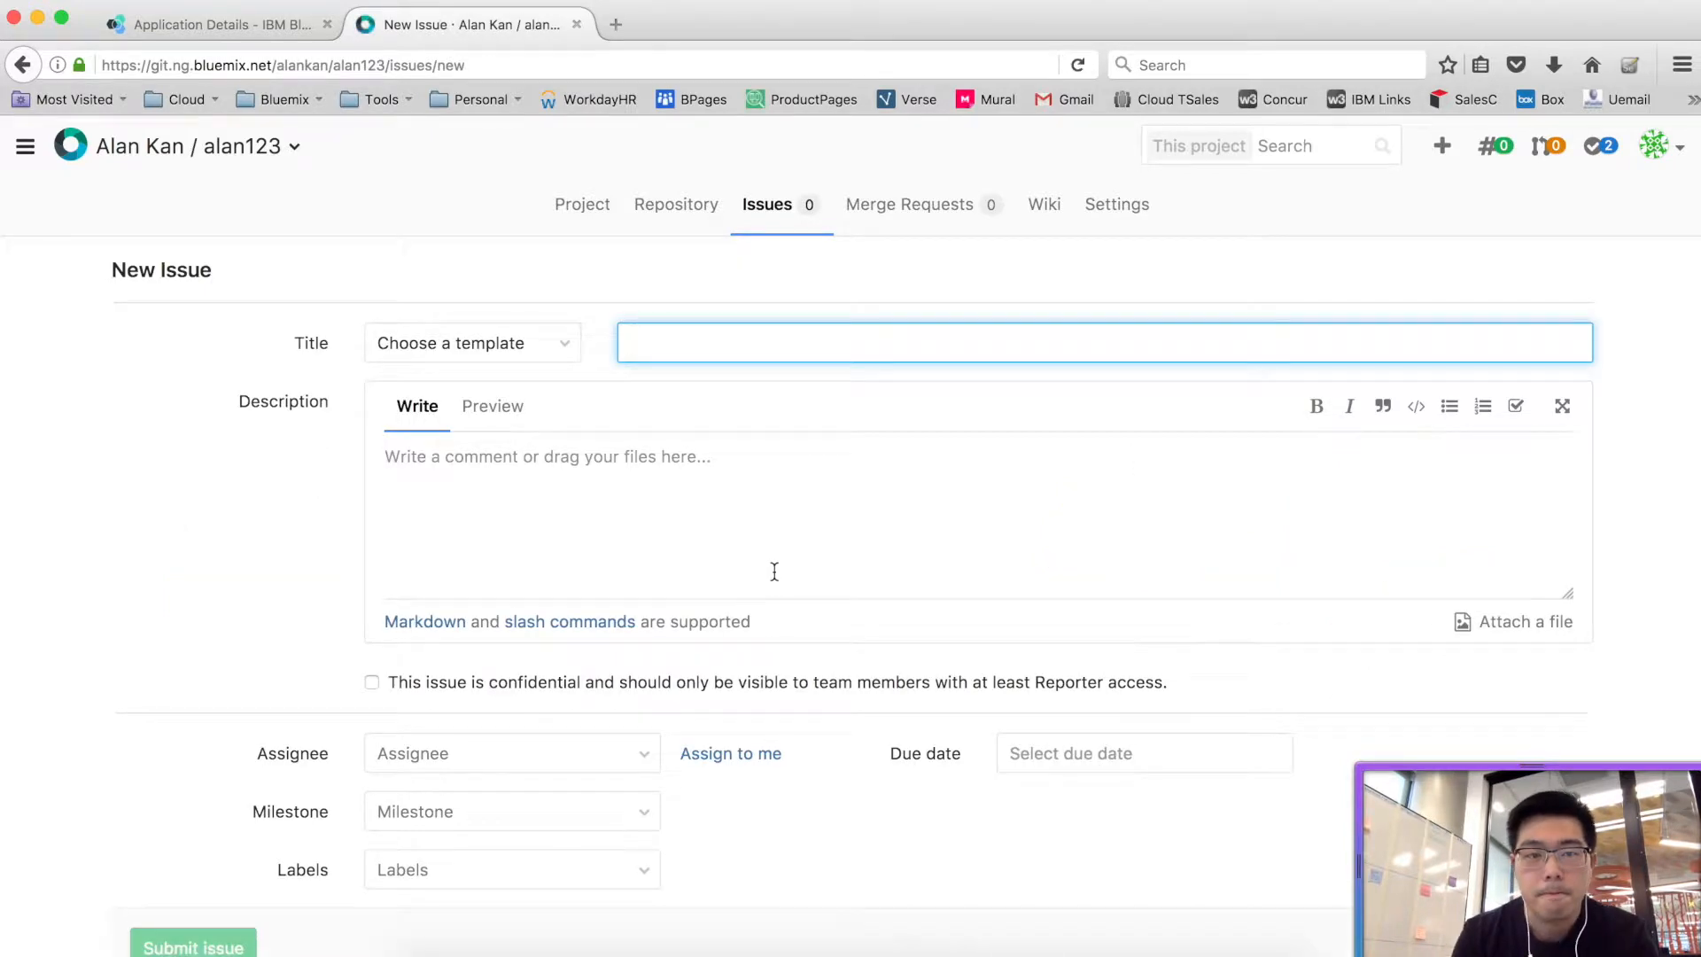
pyautogui.click(567, 353)
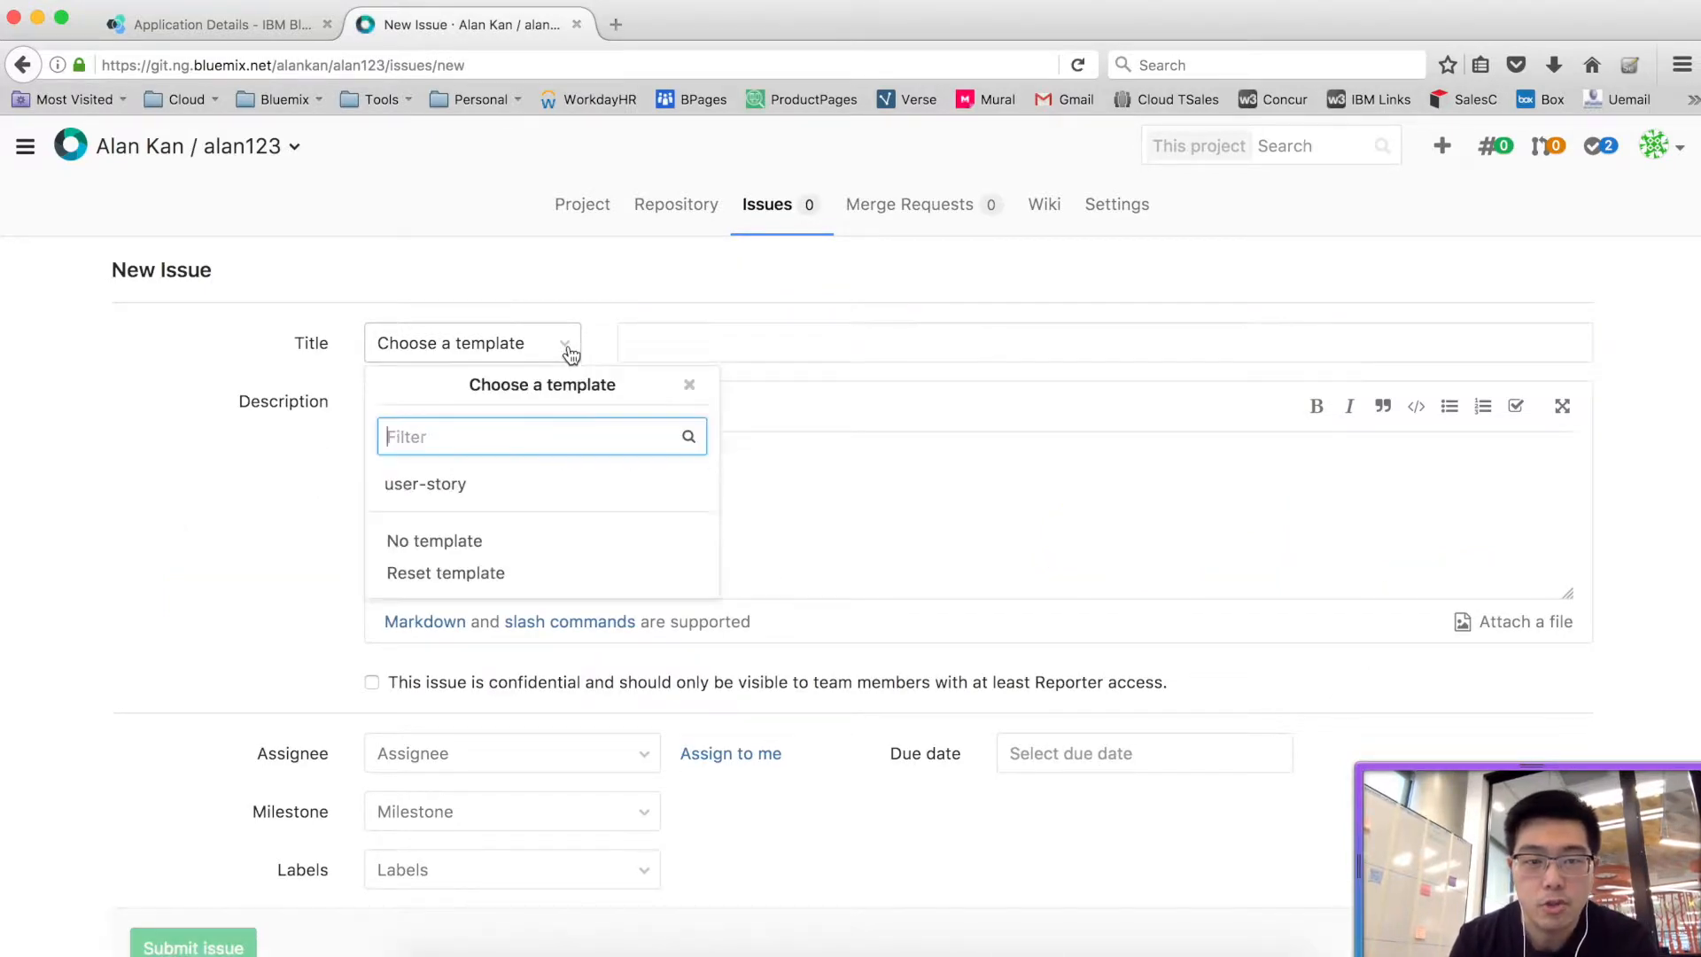
pyautogui.click(456, 484)
pyautogui.click(760, 359)
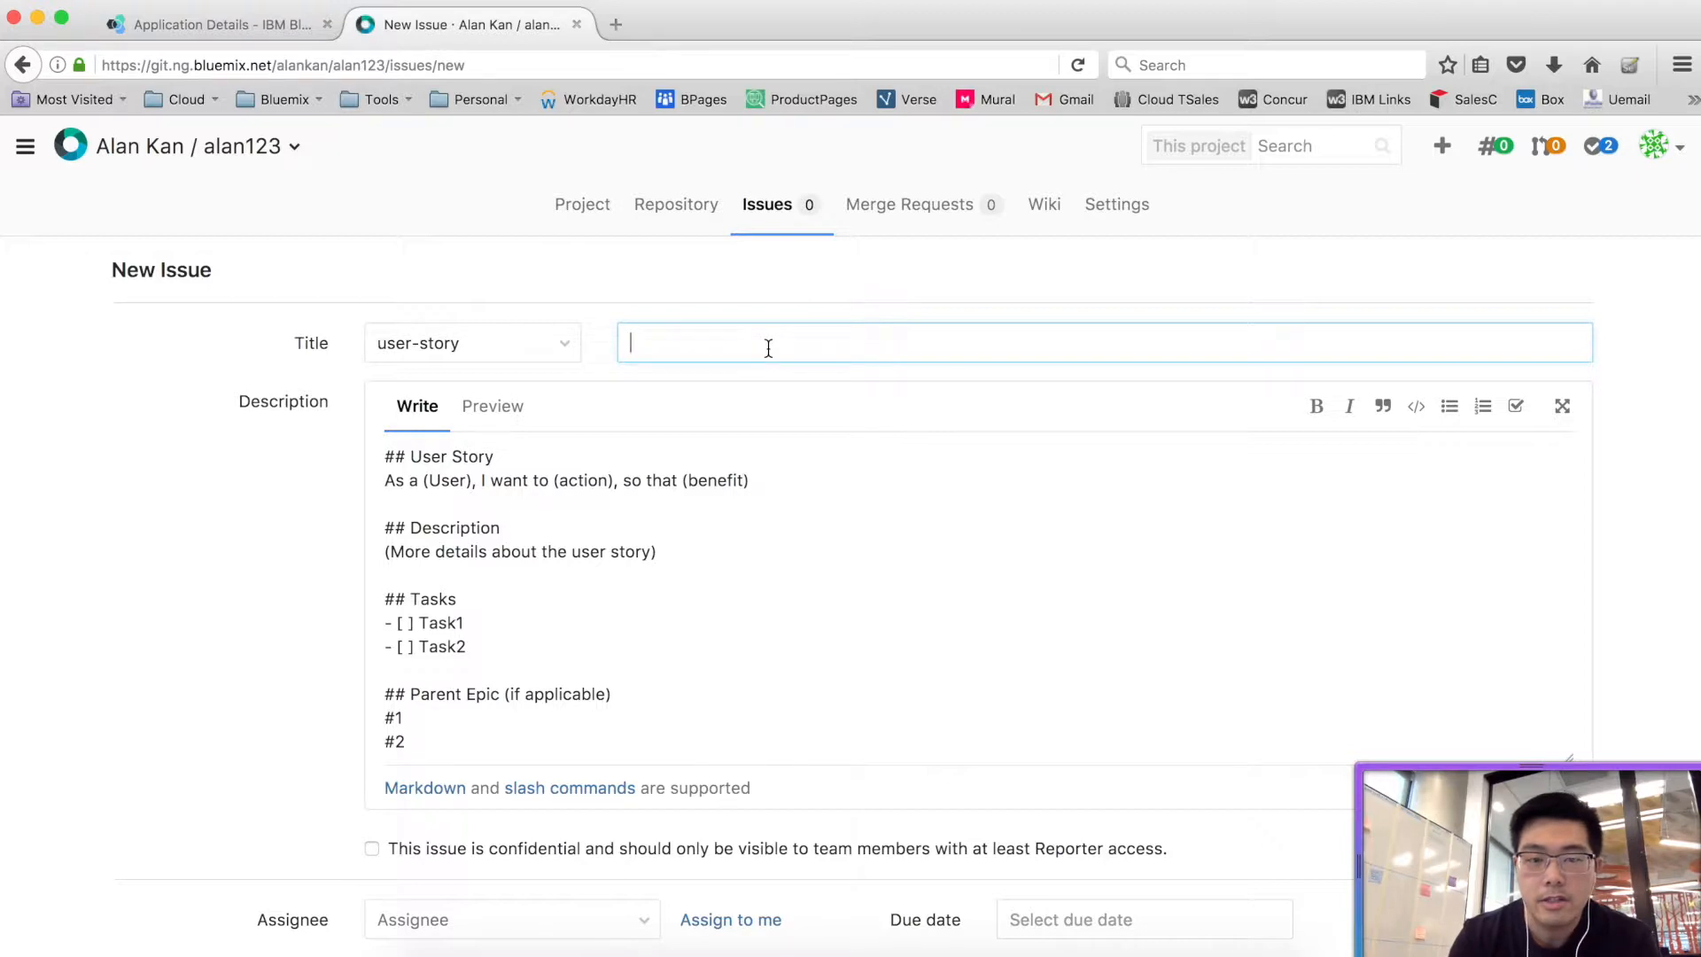
pyautogui.write('Login')
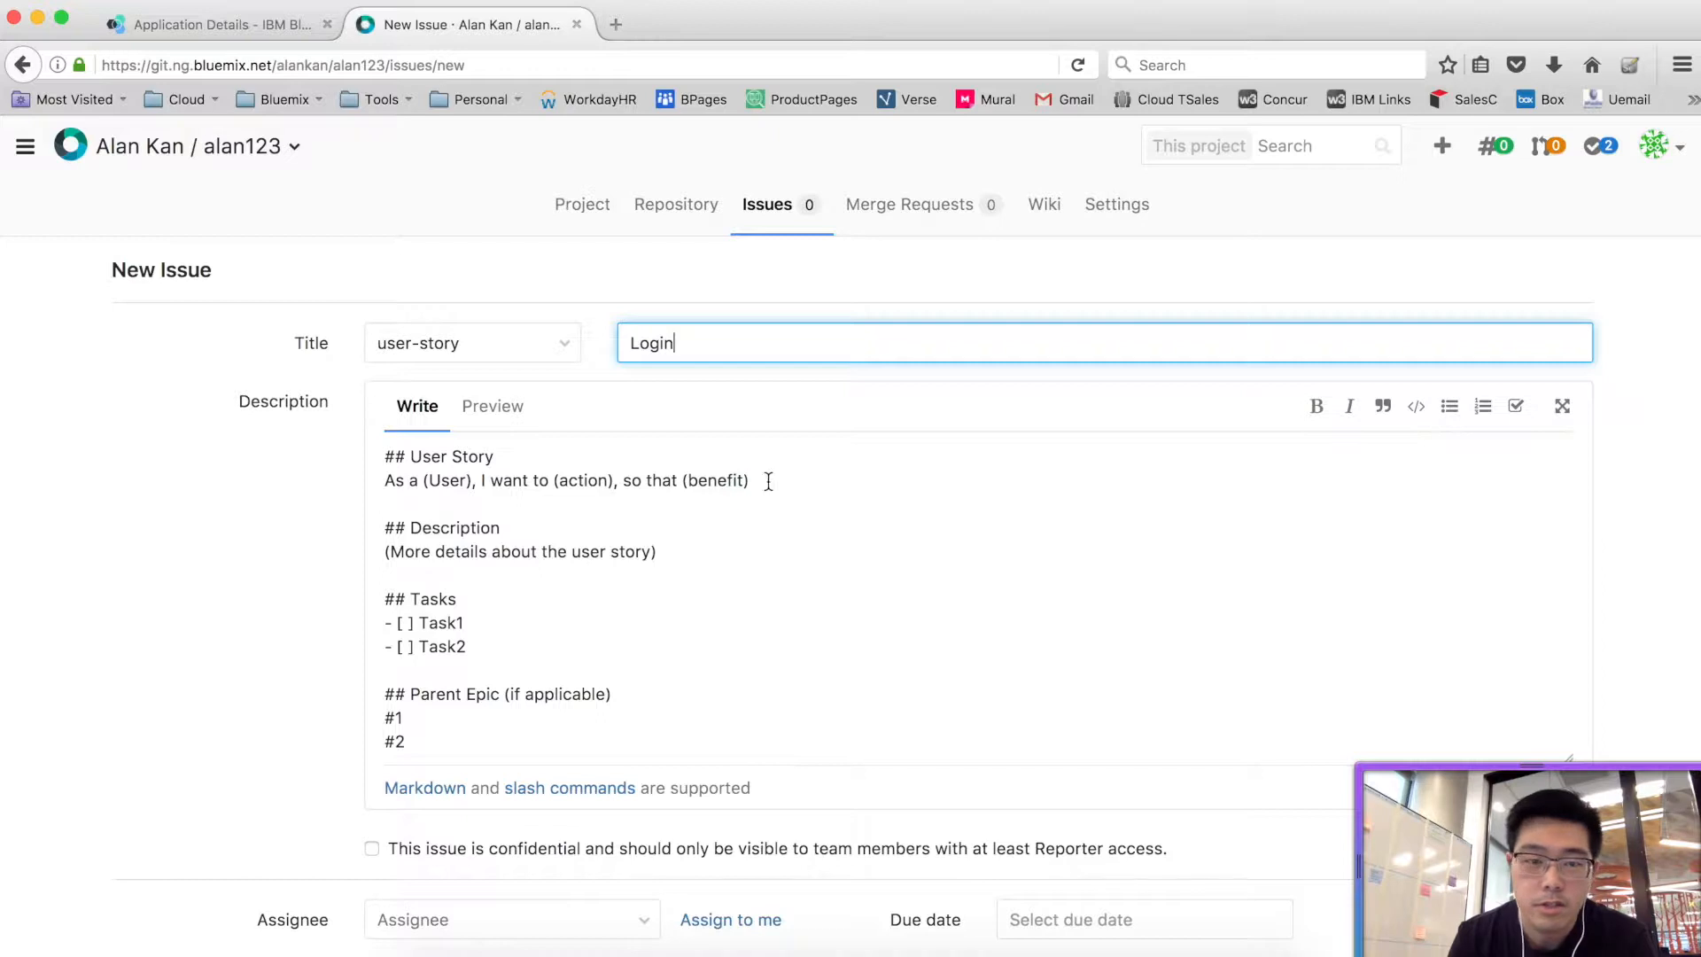
# - Replace the user and action placeholders in the user story with "user" and "log into the system"
pyautogui.click(426, 481)
pyautogui.moveTo(436, 481); pyautogui.dragTo(469, 481)
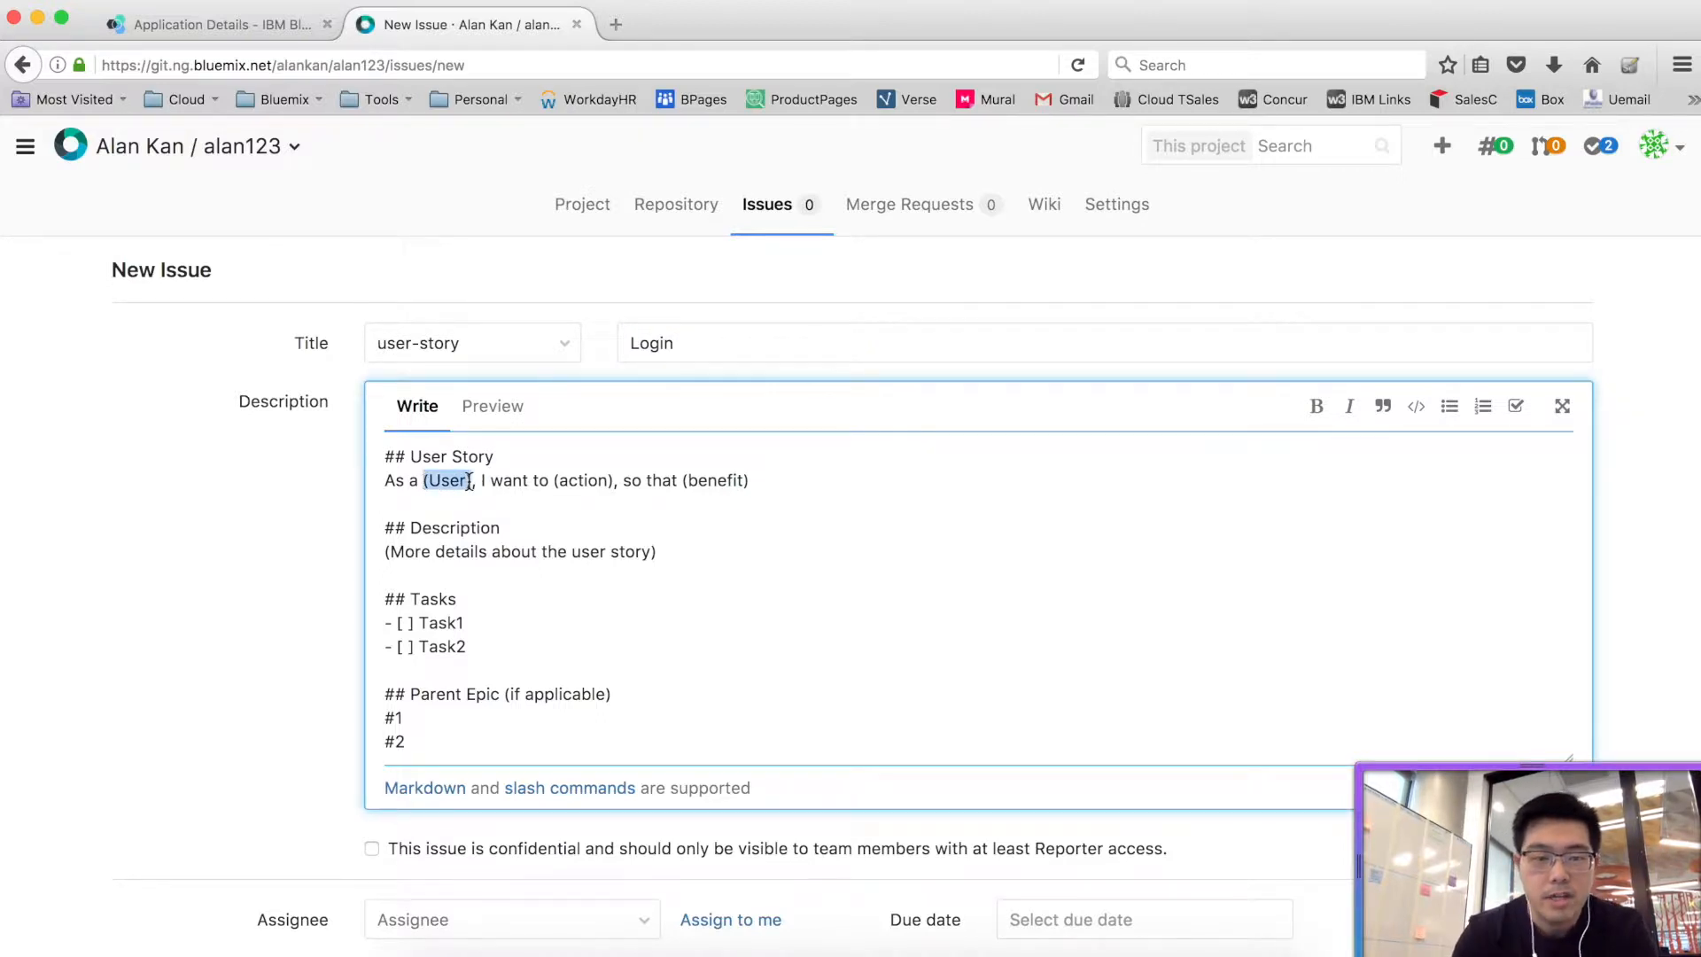
pyautogui.write('user')
pyautogui.moveTo(600, 481); pyautogui.dragTo(540, 481)
pyautogui.write('login')
pyautogui.press('BackSpace')
pyautogui.press('BackSpace')
pyautogui.write('into the system')
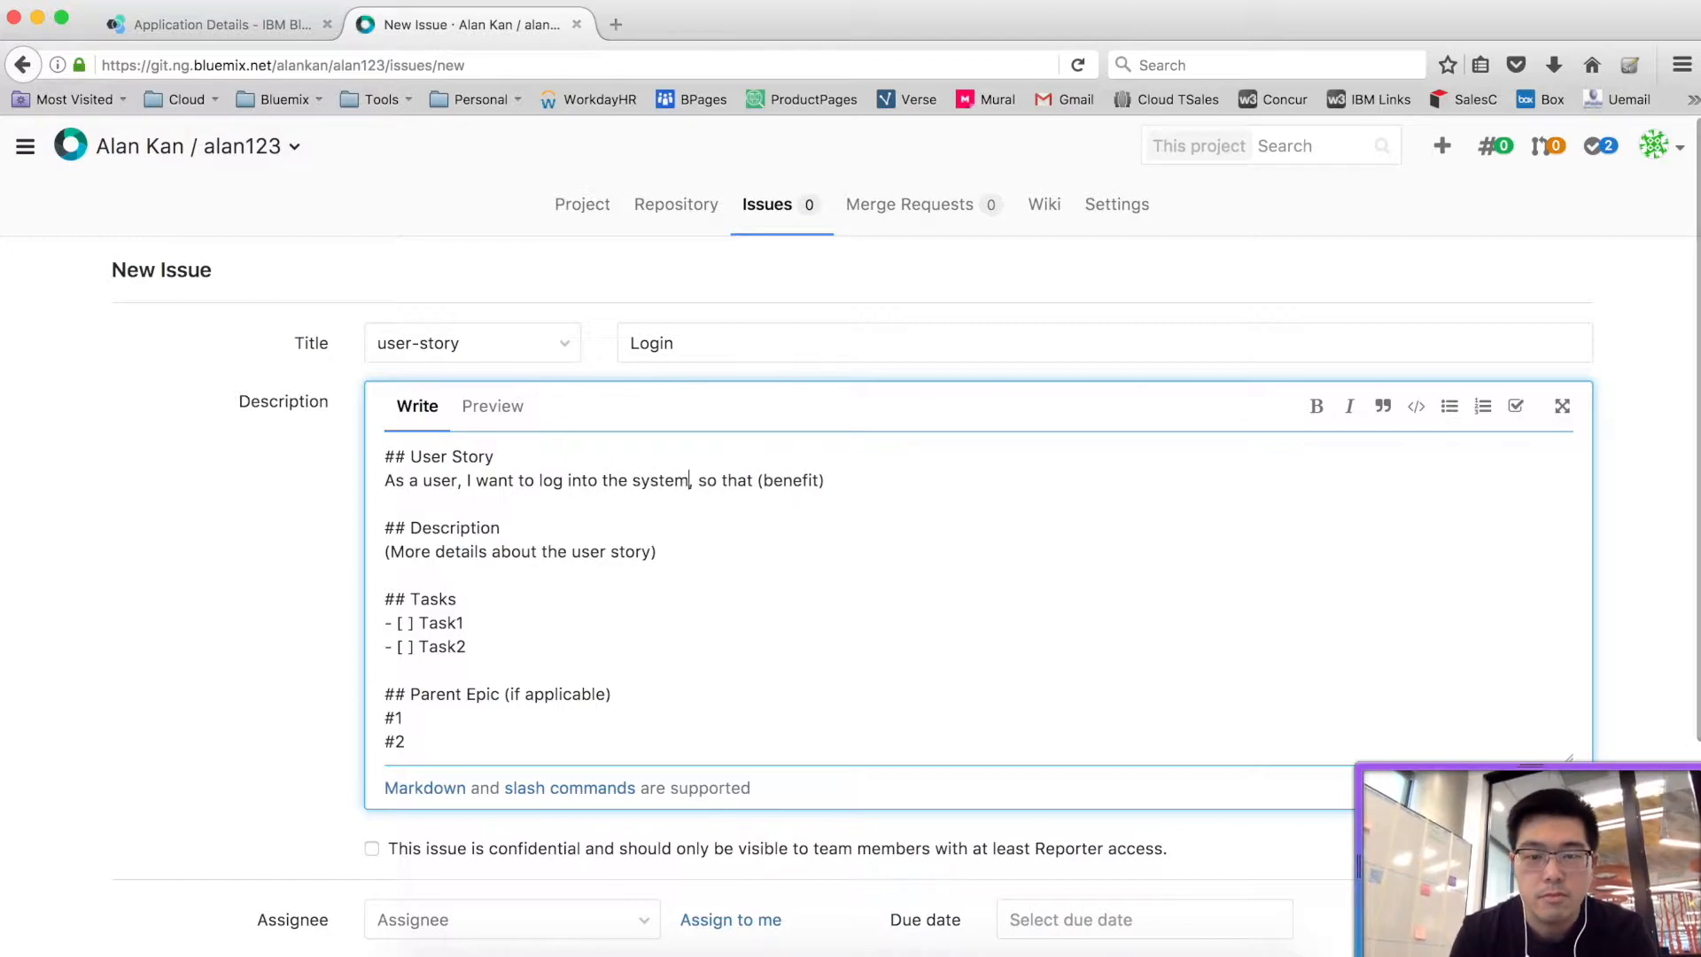
# - Replace the user story's benefit placeholder with "I can be identified and get personalised services"
pyautogui.moveTo(825, 481); pyautogui.dragTo(759, 480)
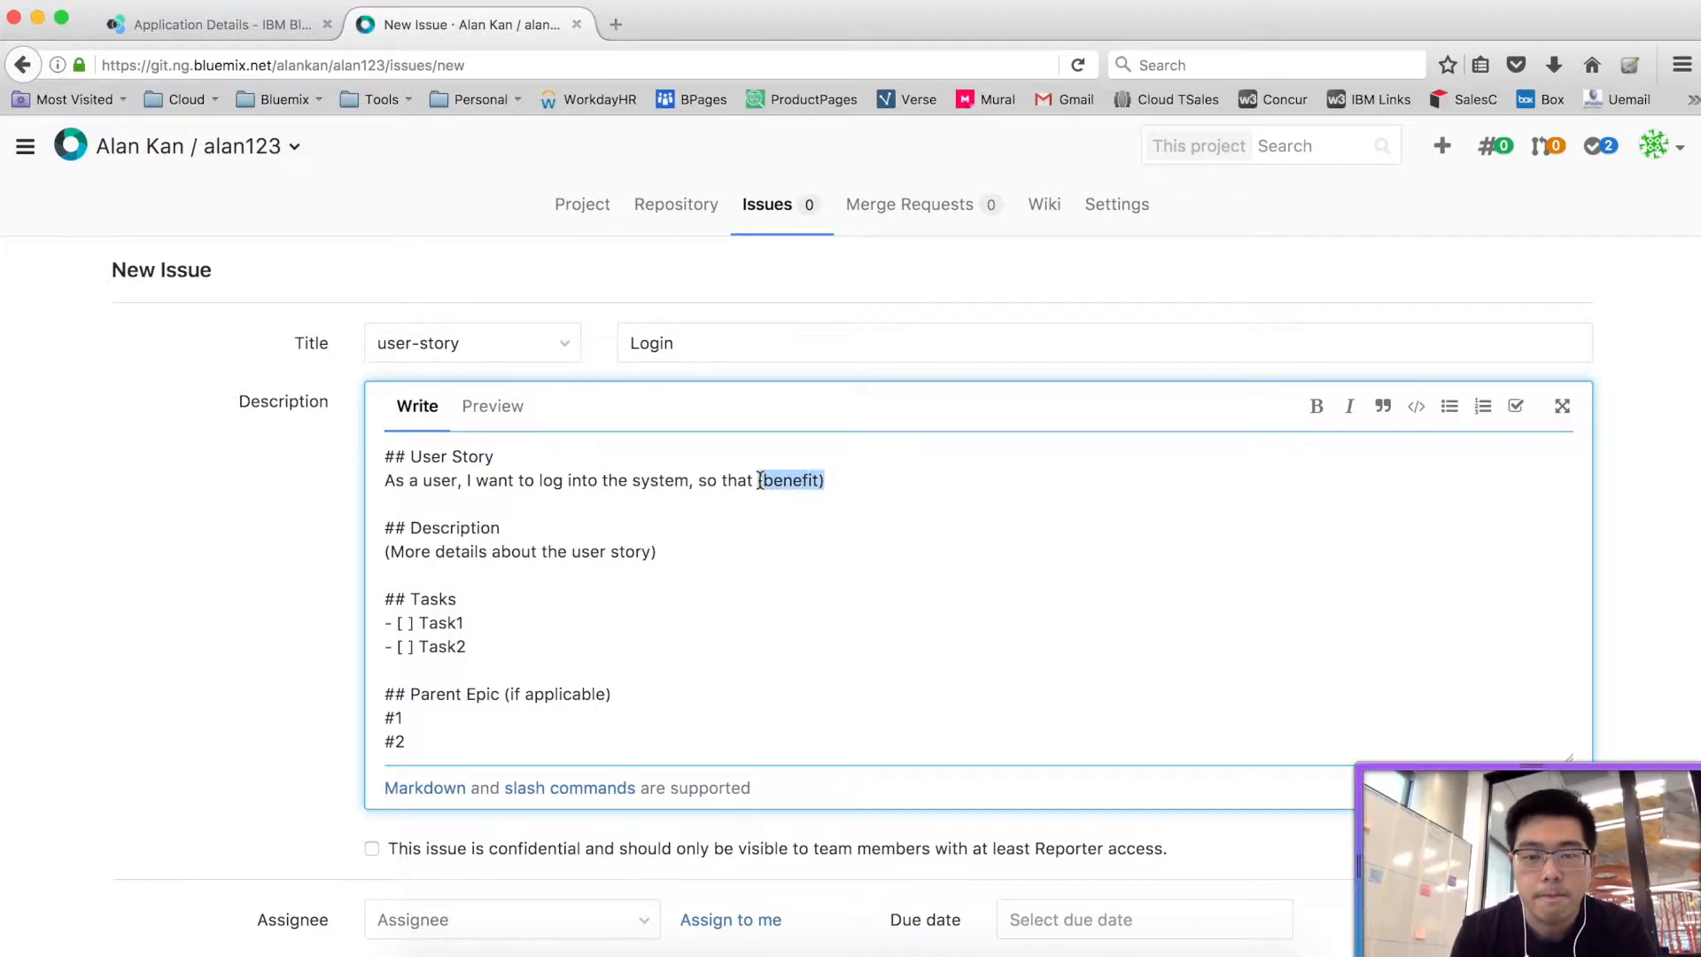
pyautogui.write('I can be ')
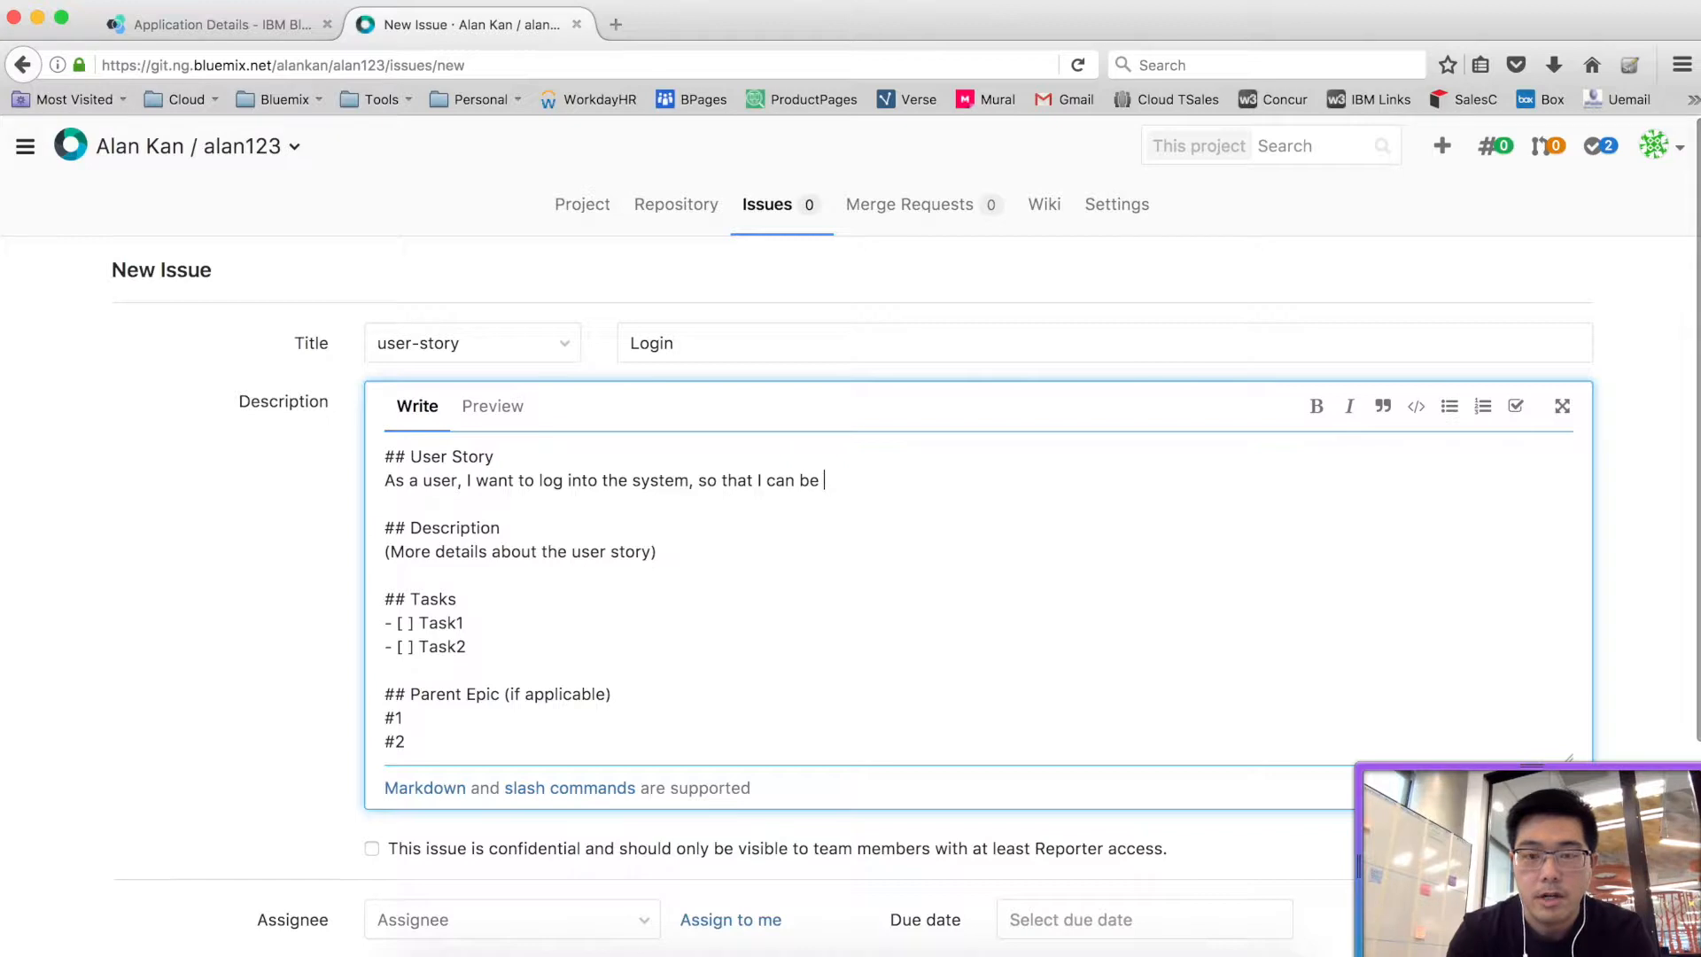
pyautogui.write('identified and get ')
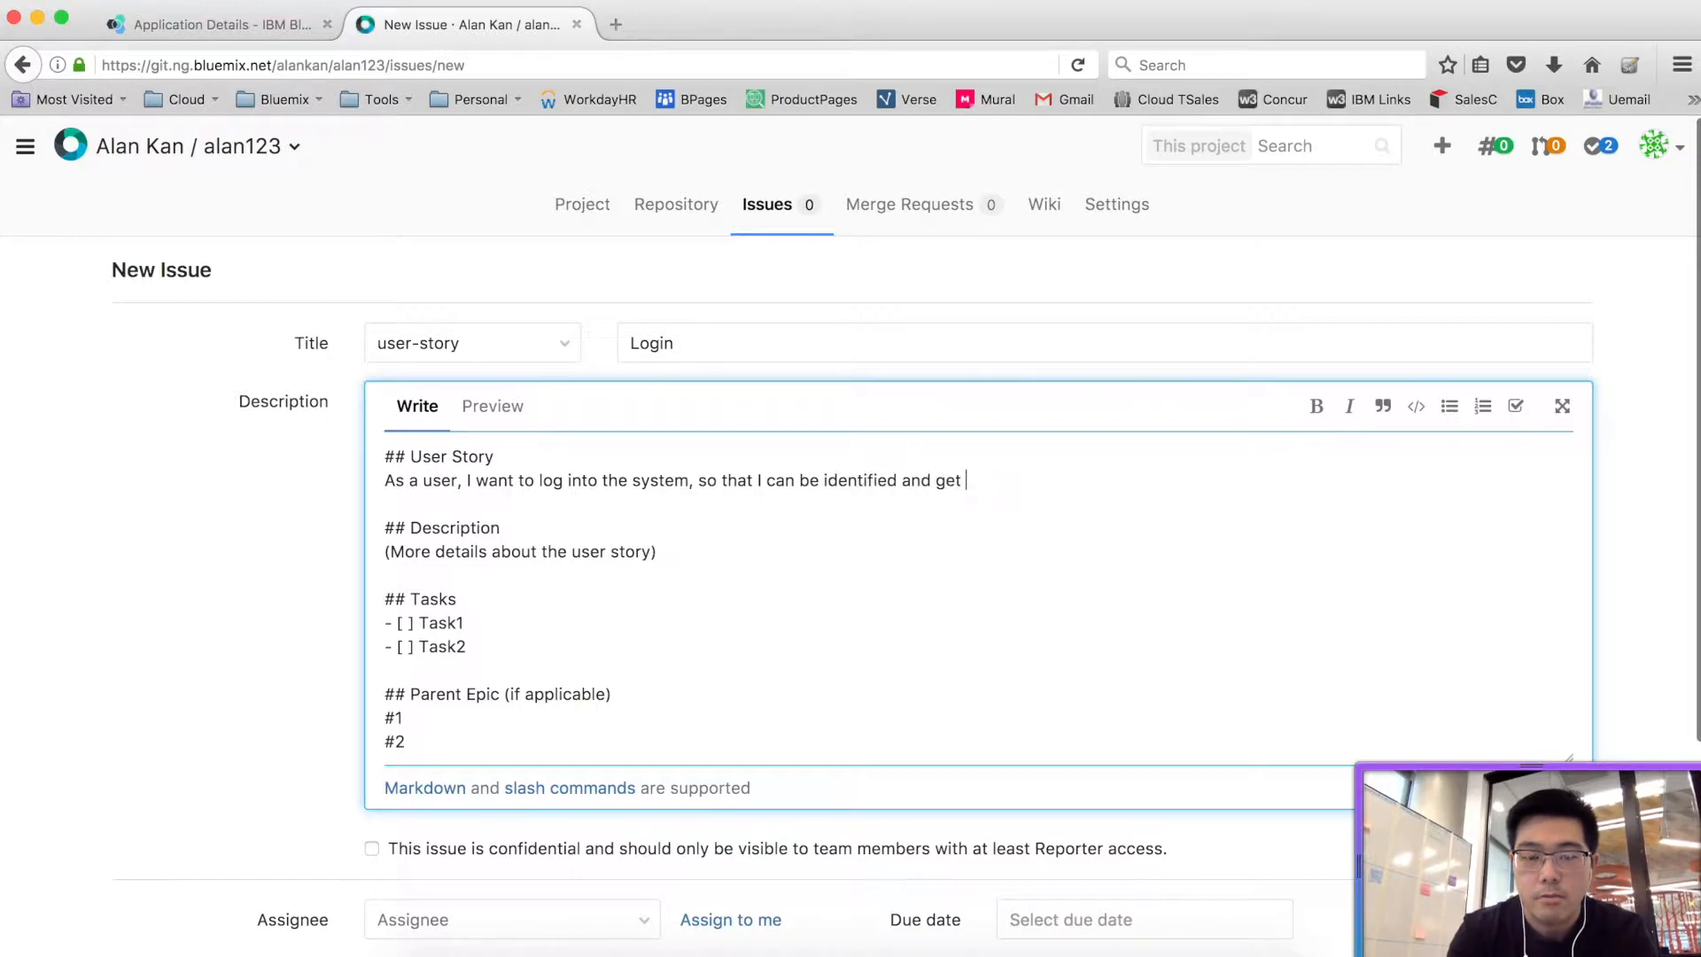
pyautogui.write('personalised services')
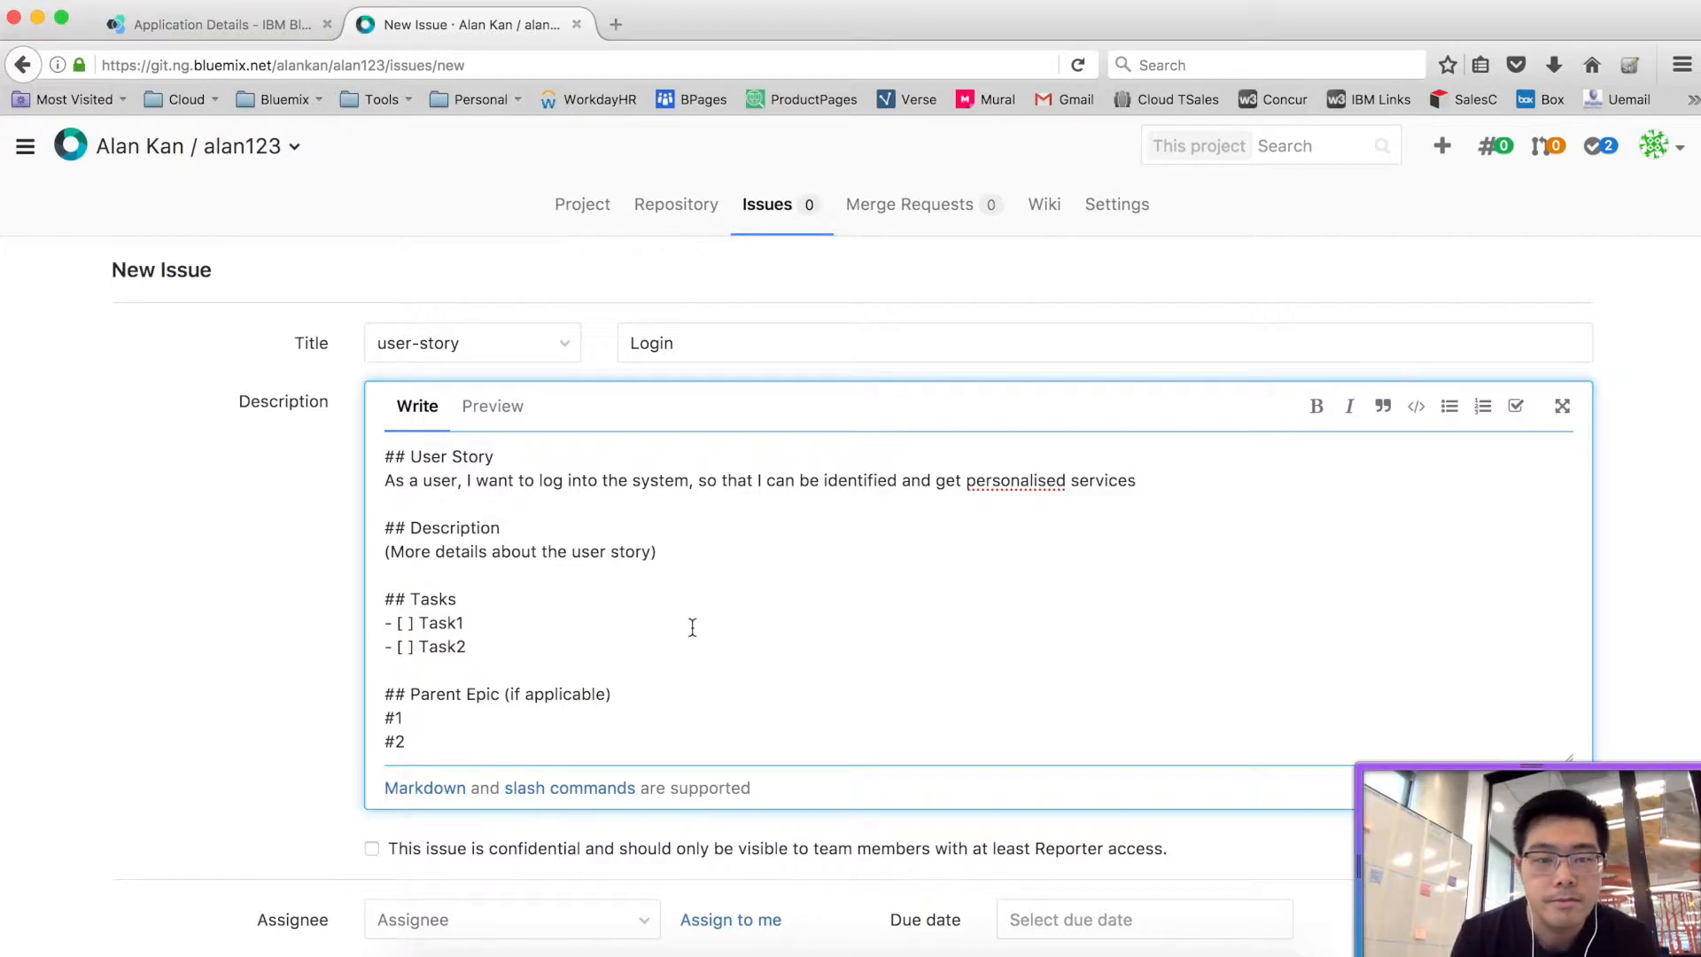
# - Replace the placeholder under Description with "Login using username and password. There is no need for double password or captcha"
pyautogui.moveTo(664, 550); pyautogui.dragTo(385, 550)
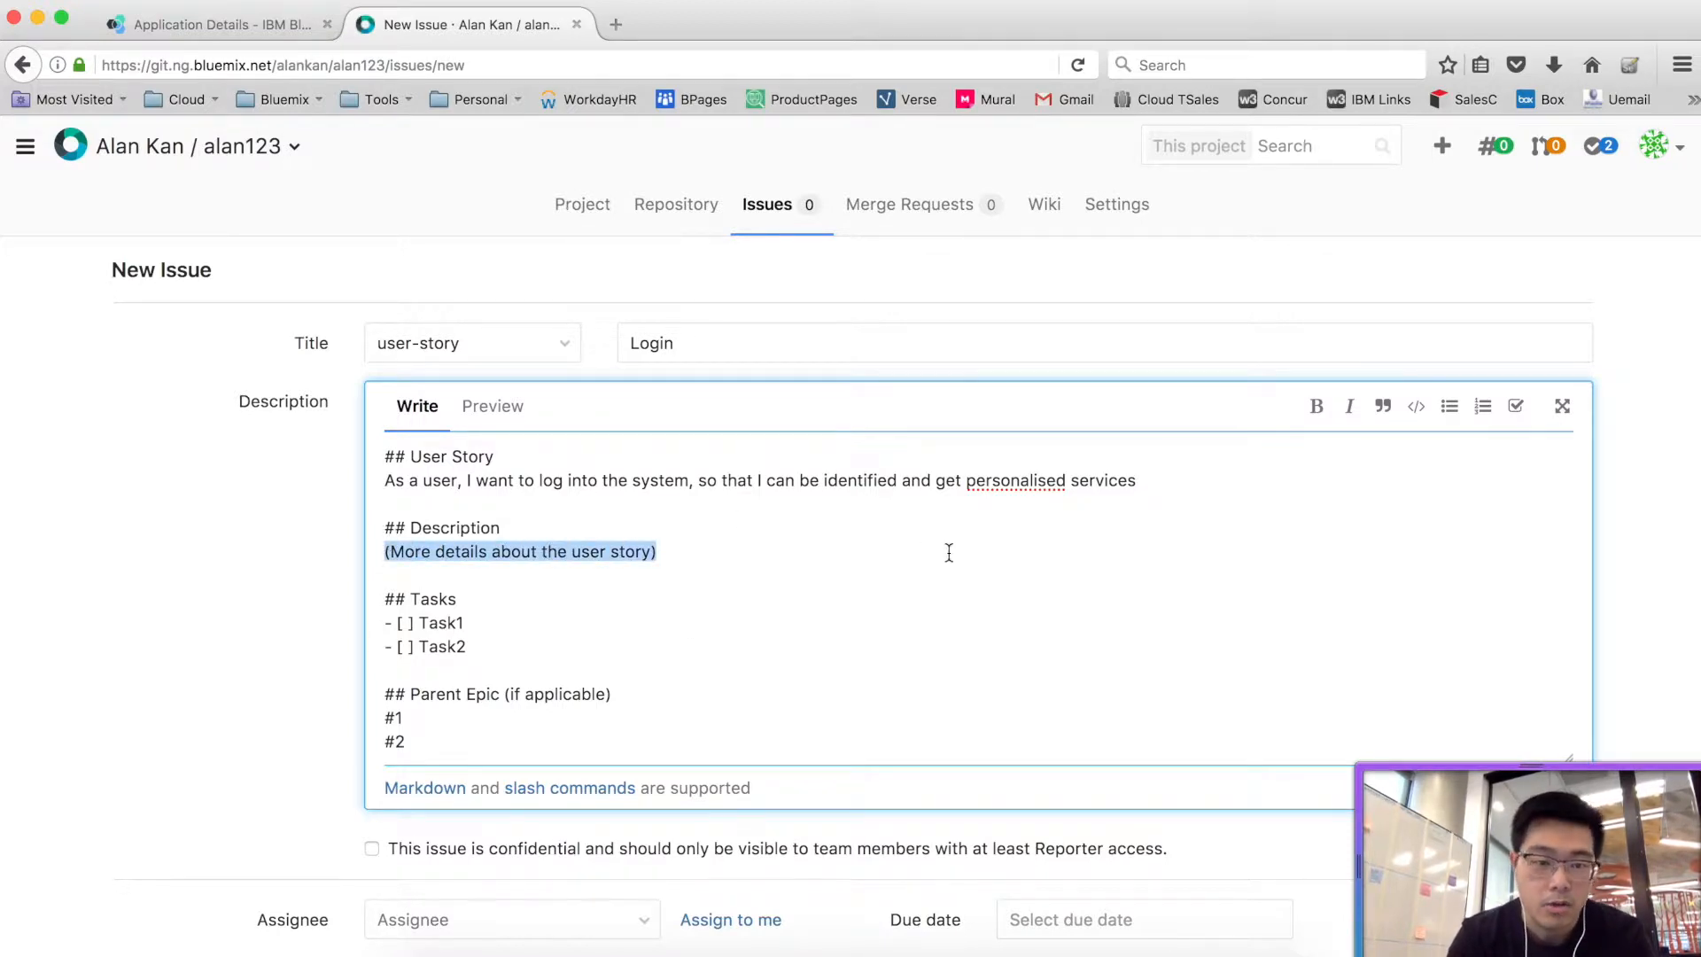
pyautogui.write('L')
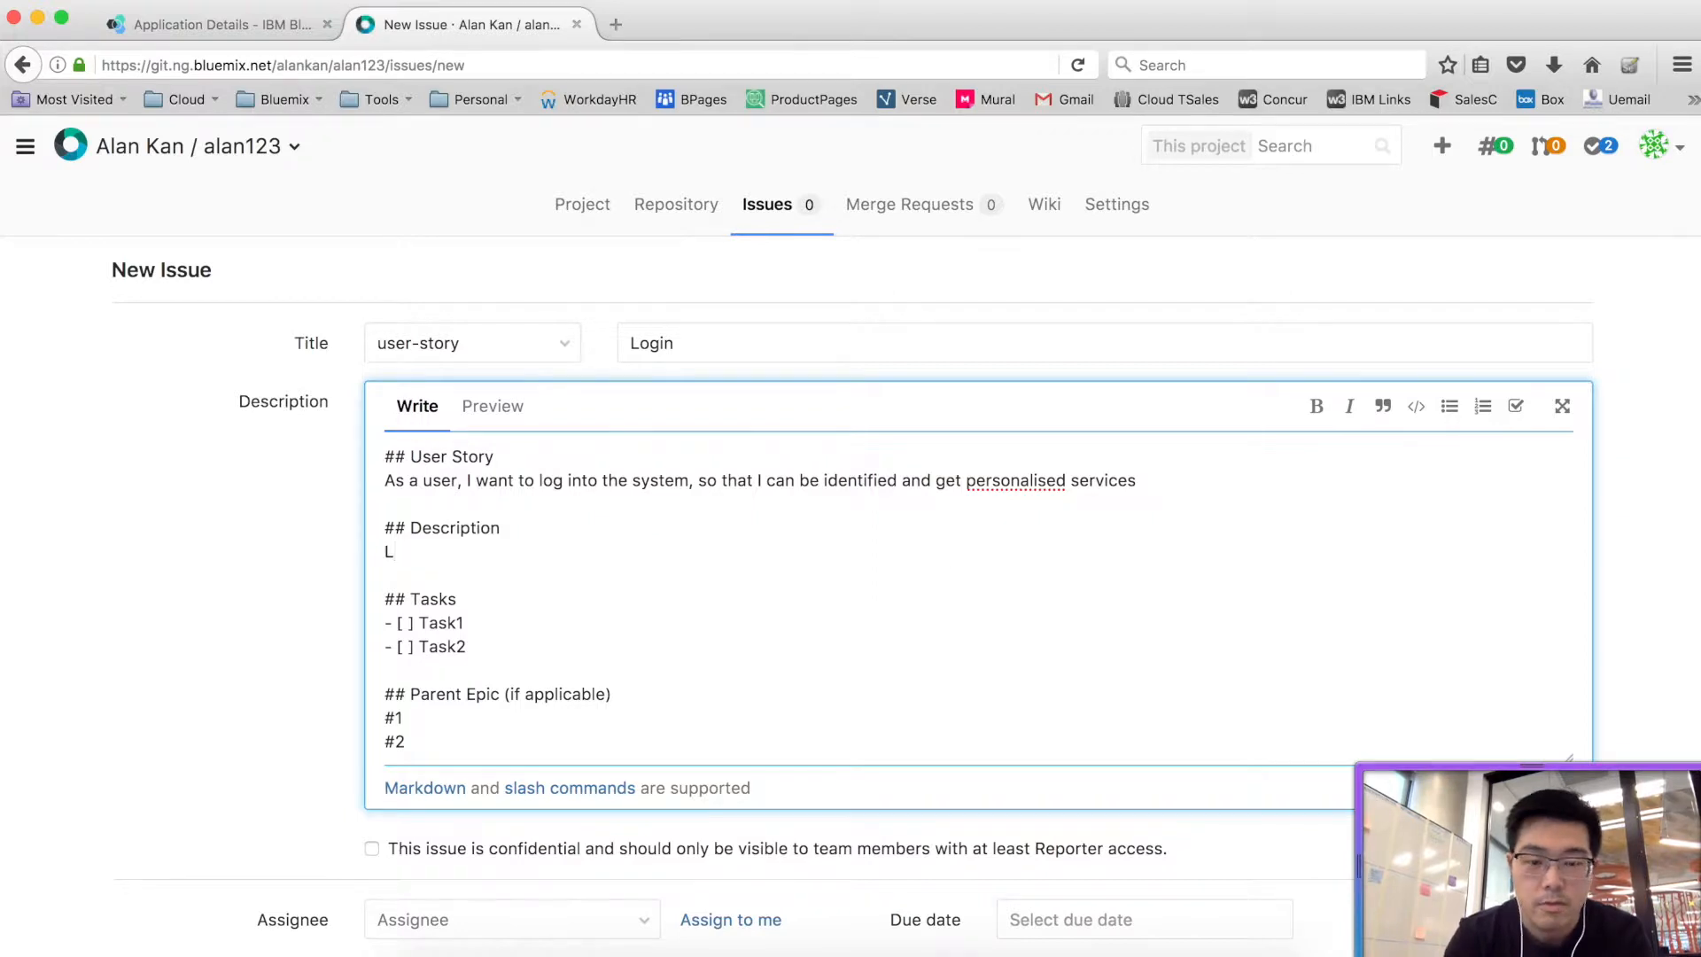
pyautogui.write('ogin using ')
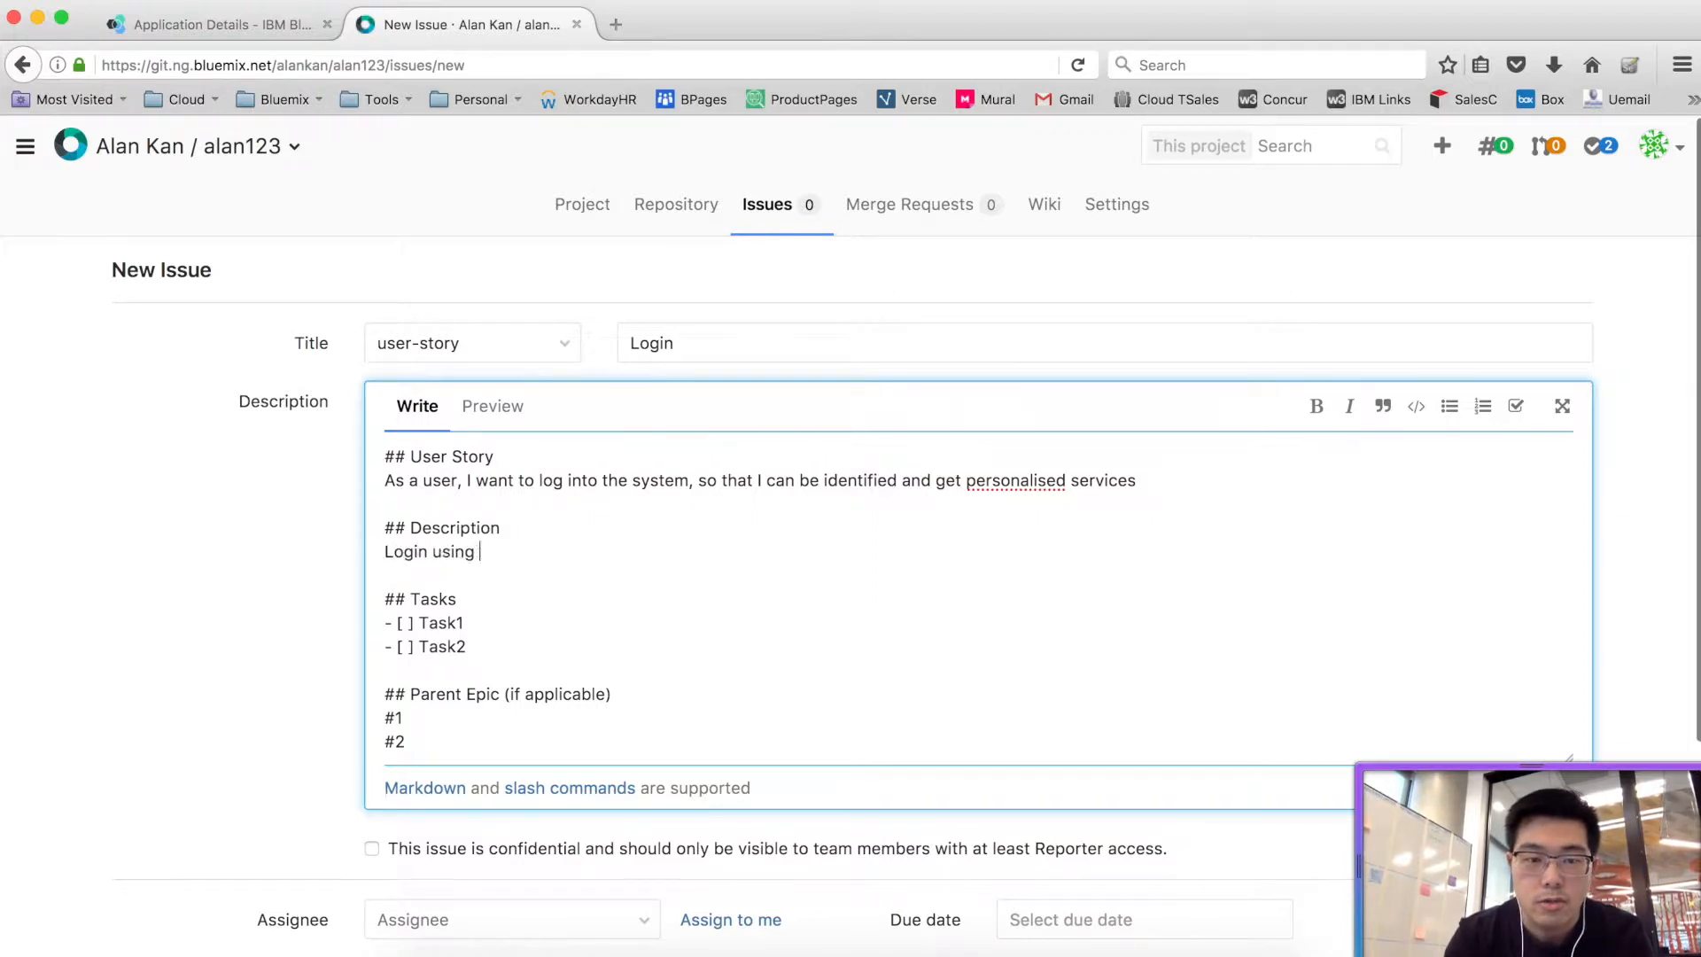
pyautogui.write('username a')
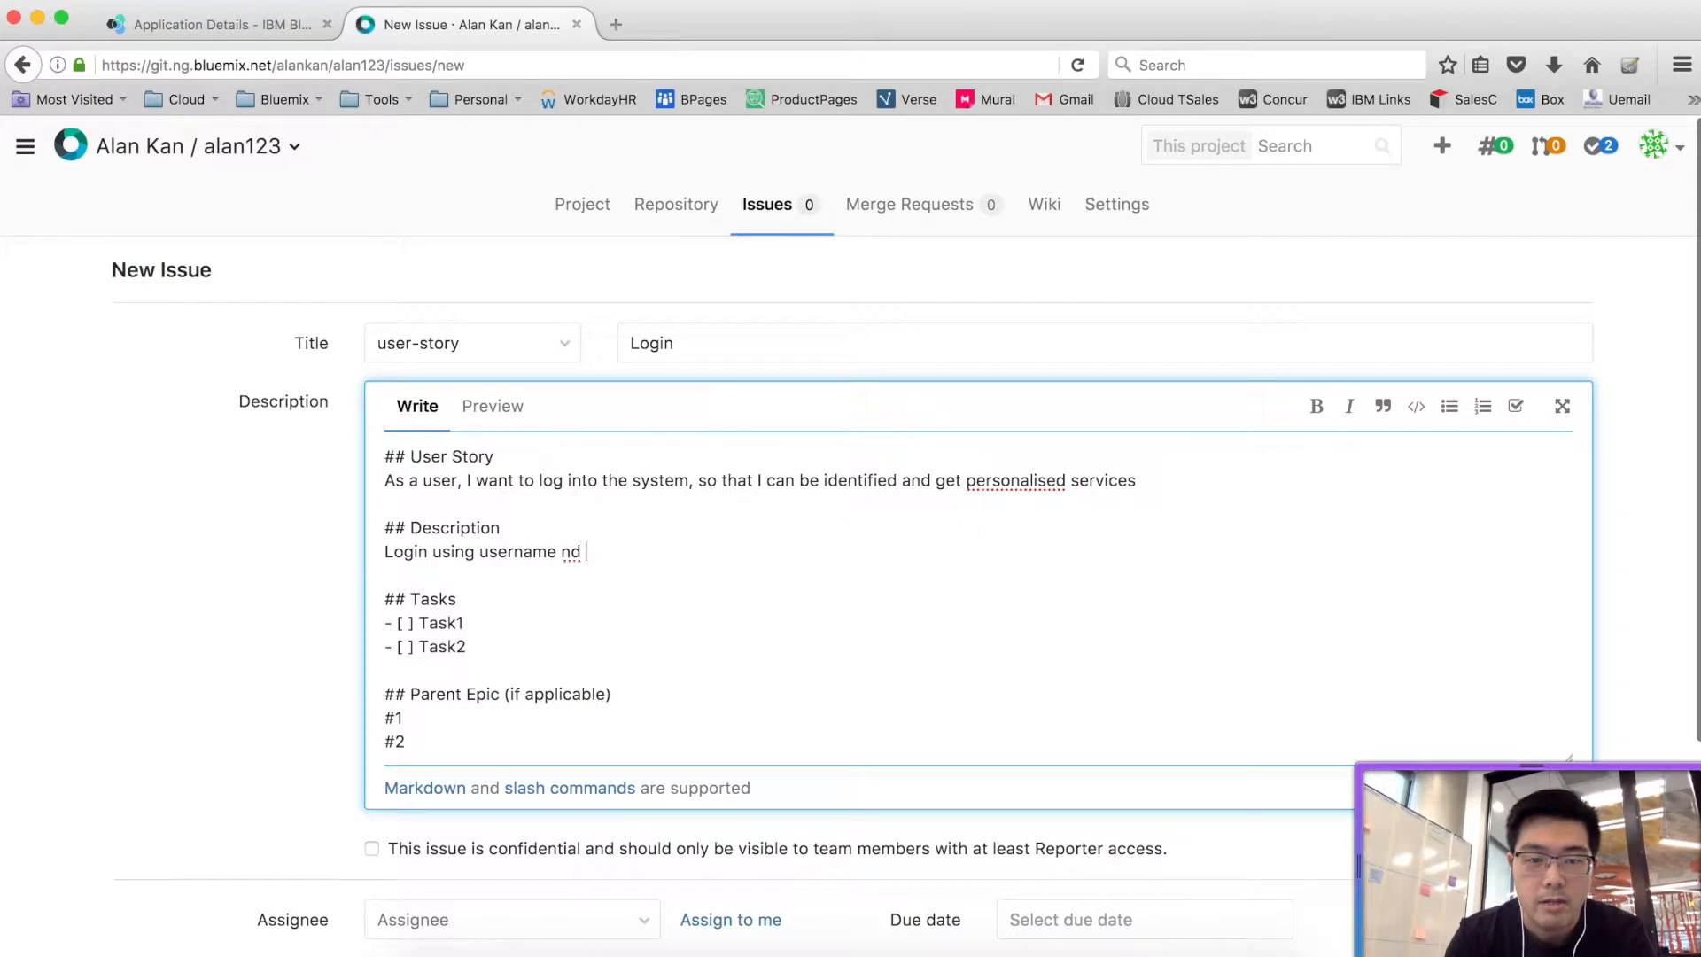
pyautogui.write('nd password.  ')
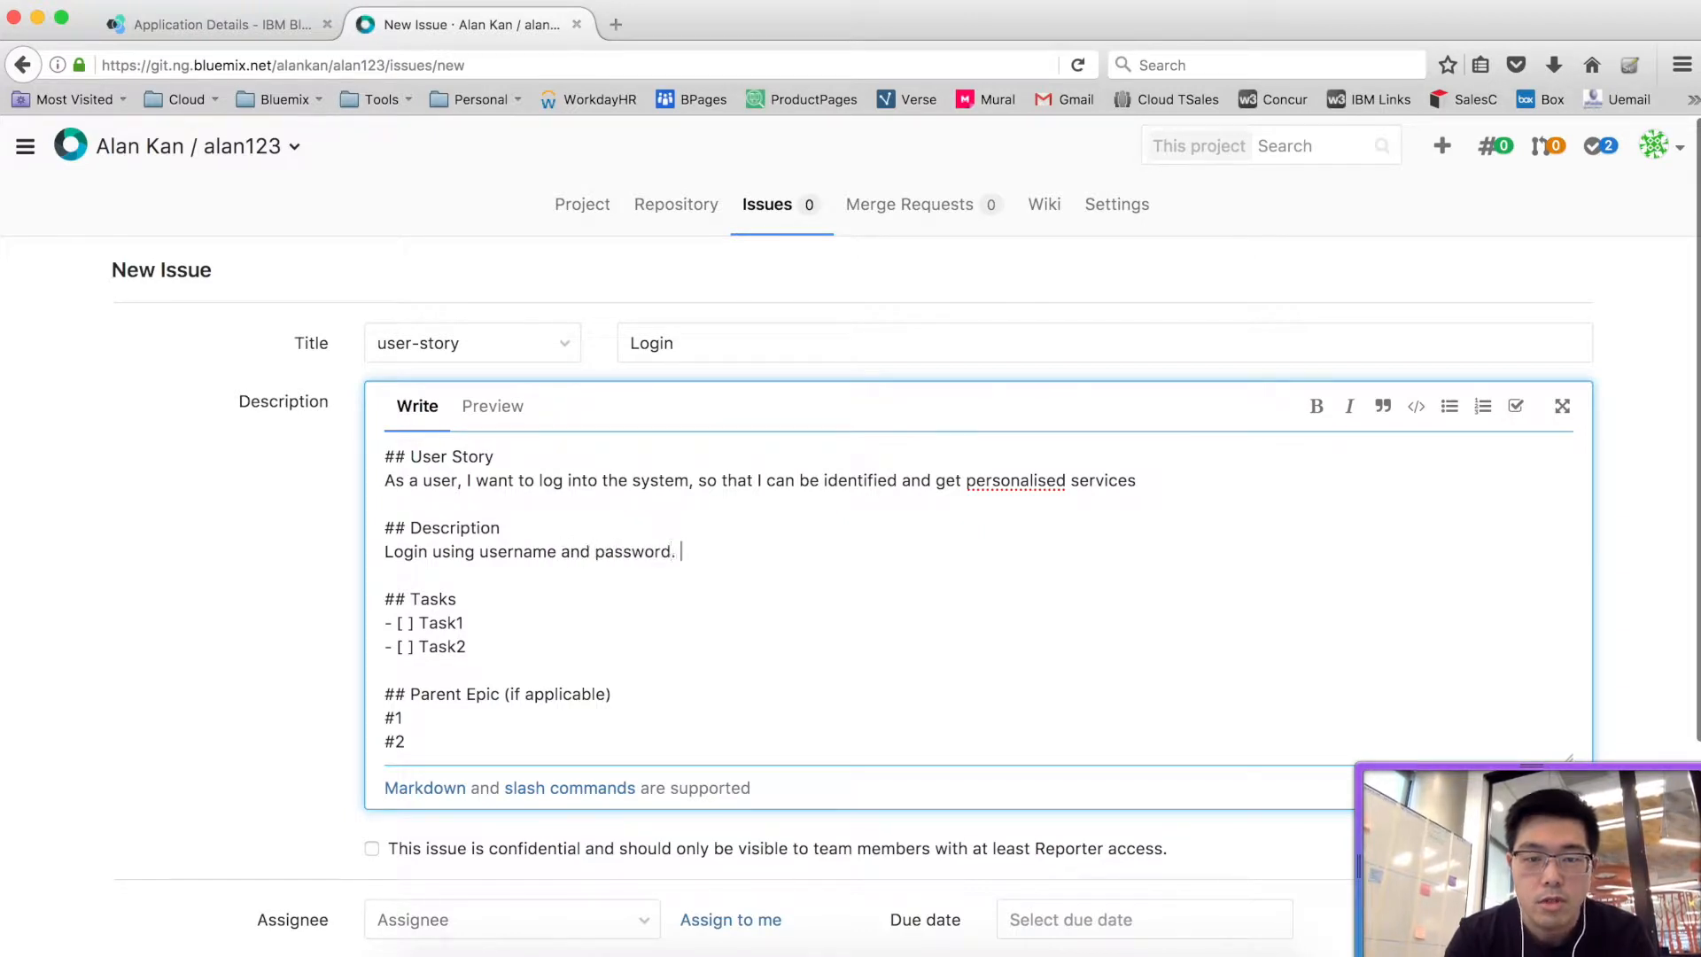
pyautogui.write('There is no need fo')
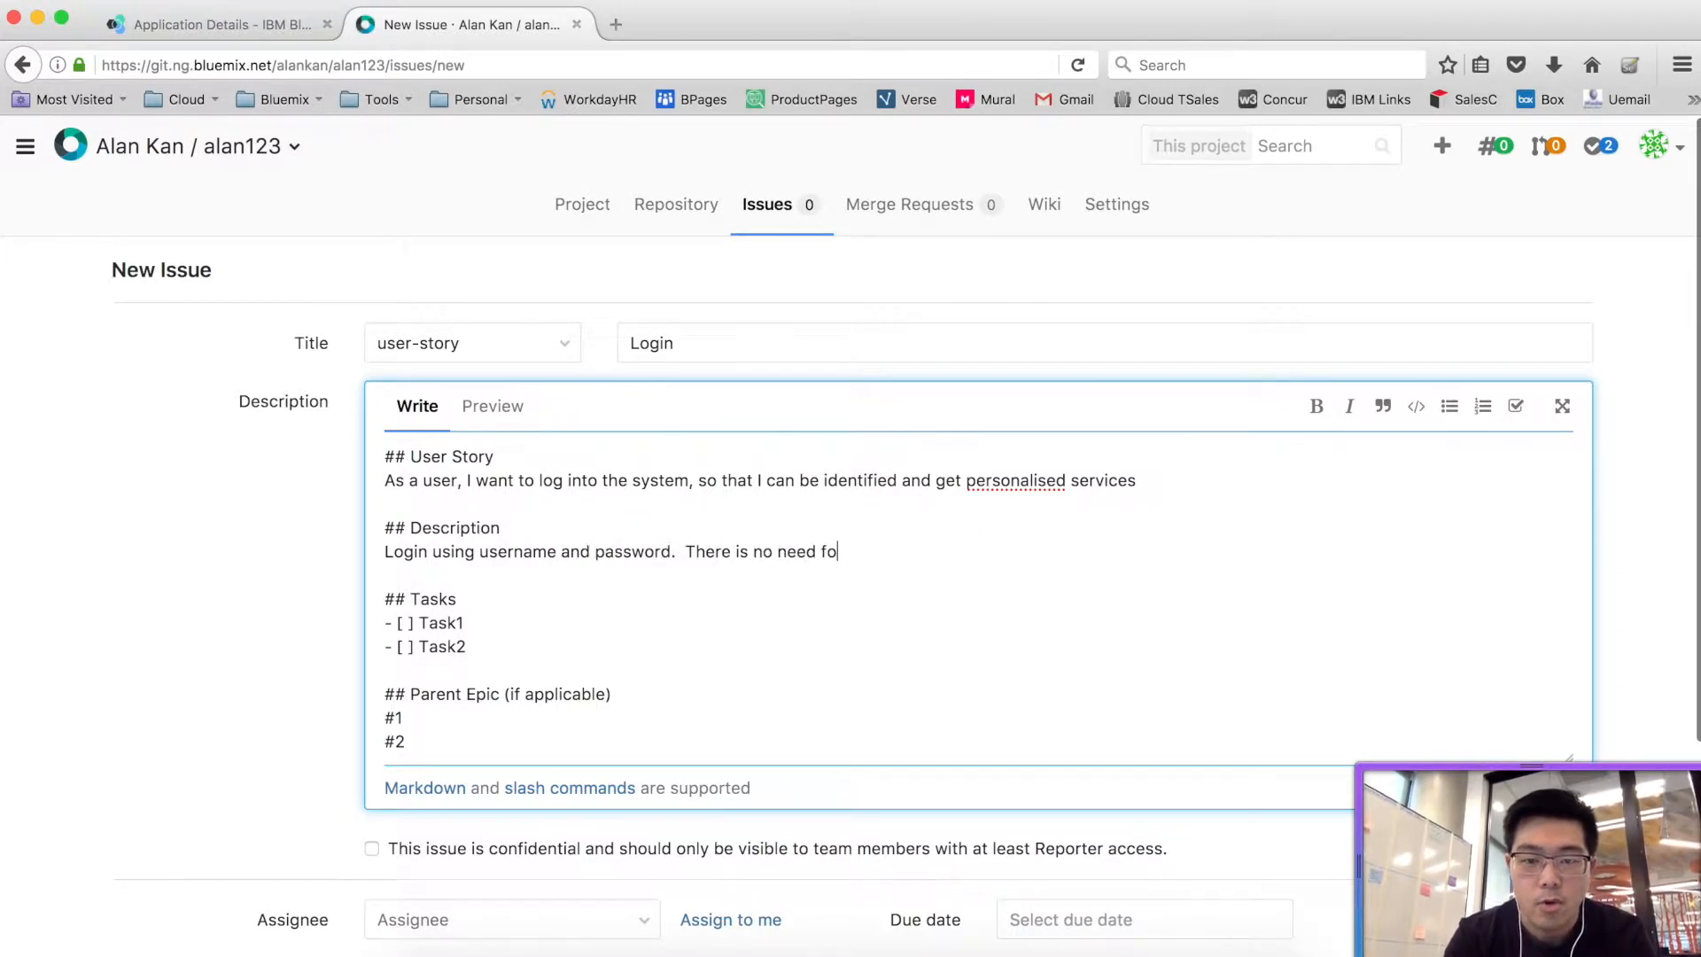
pyautogui.write('r do')
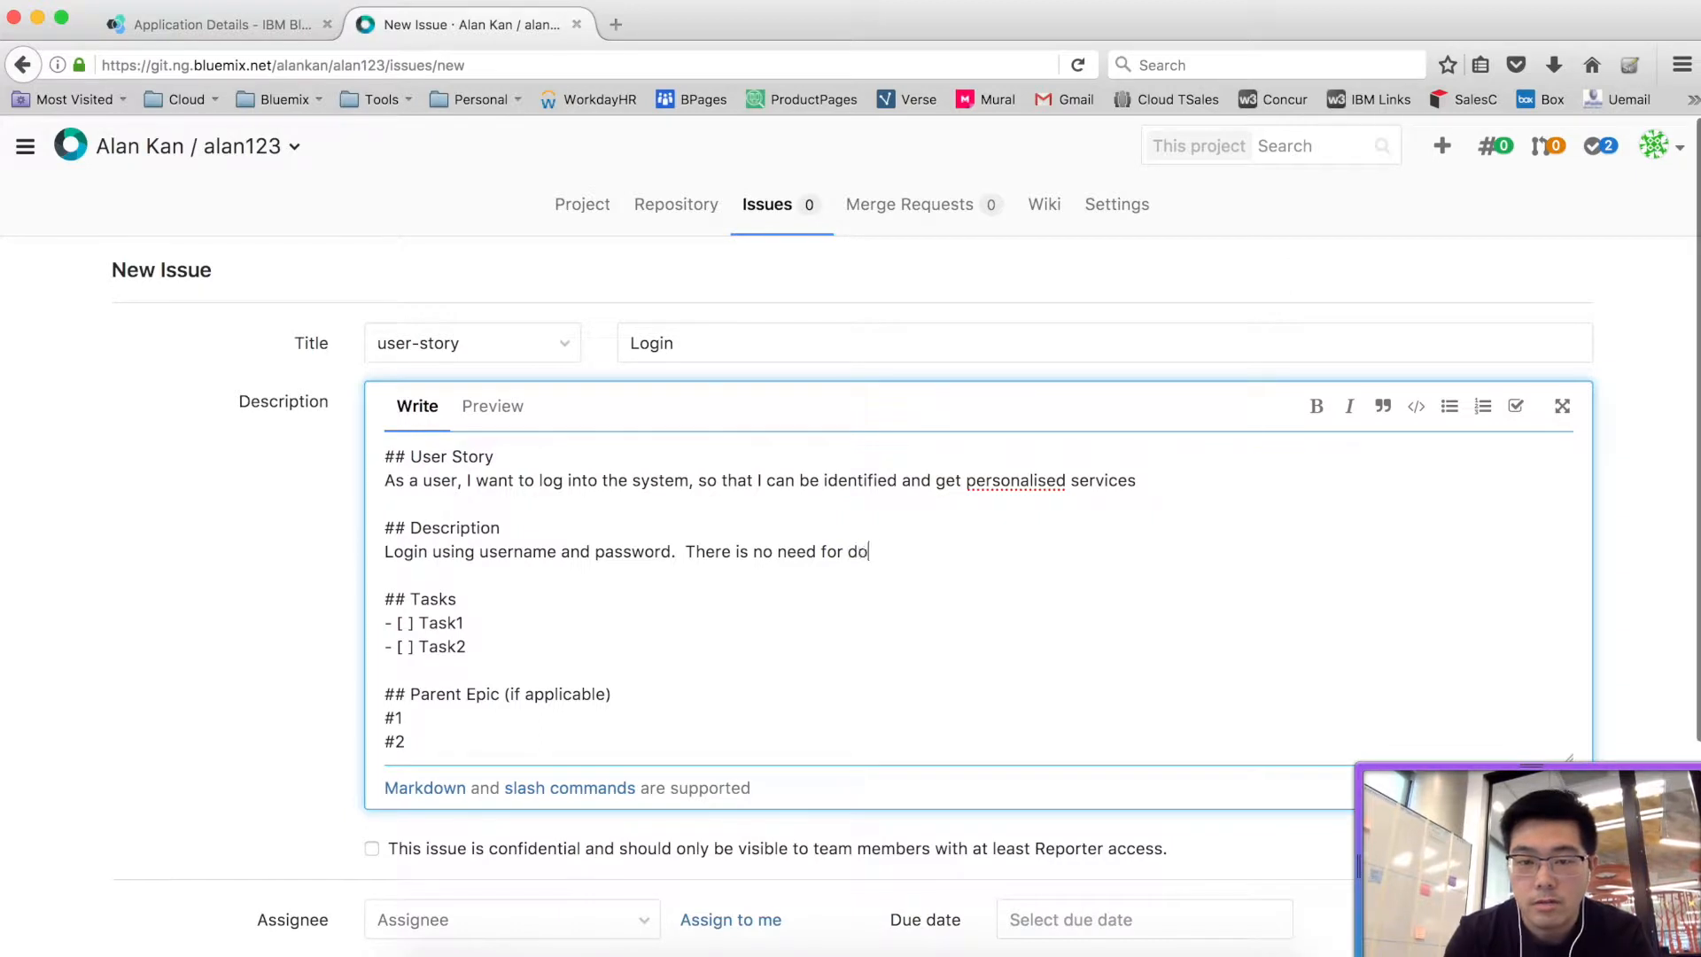
pyautogui.write('uble passwo')
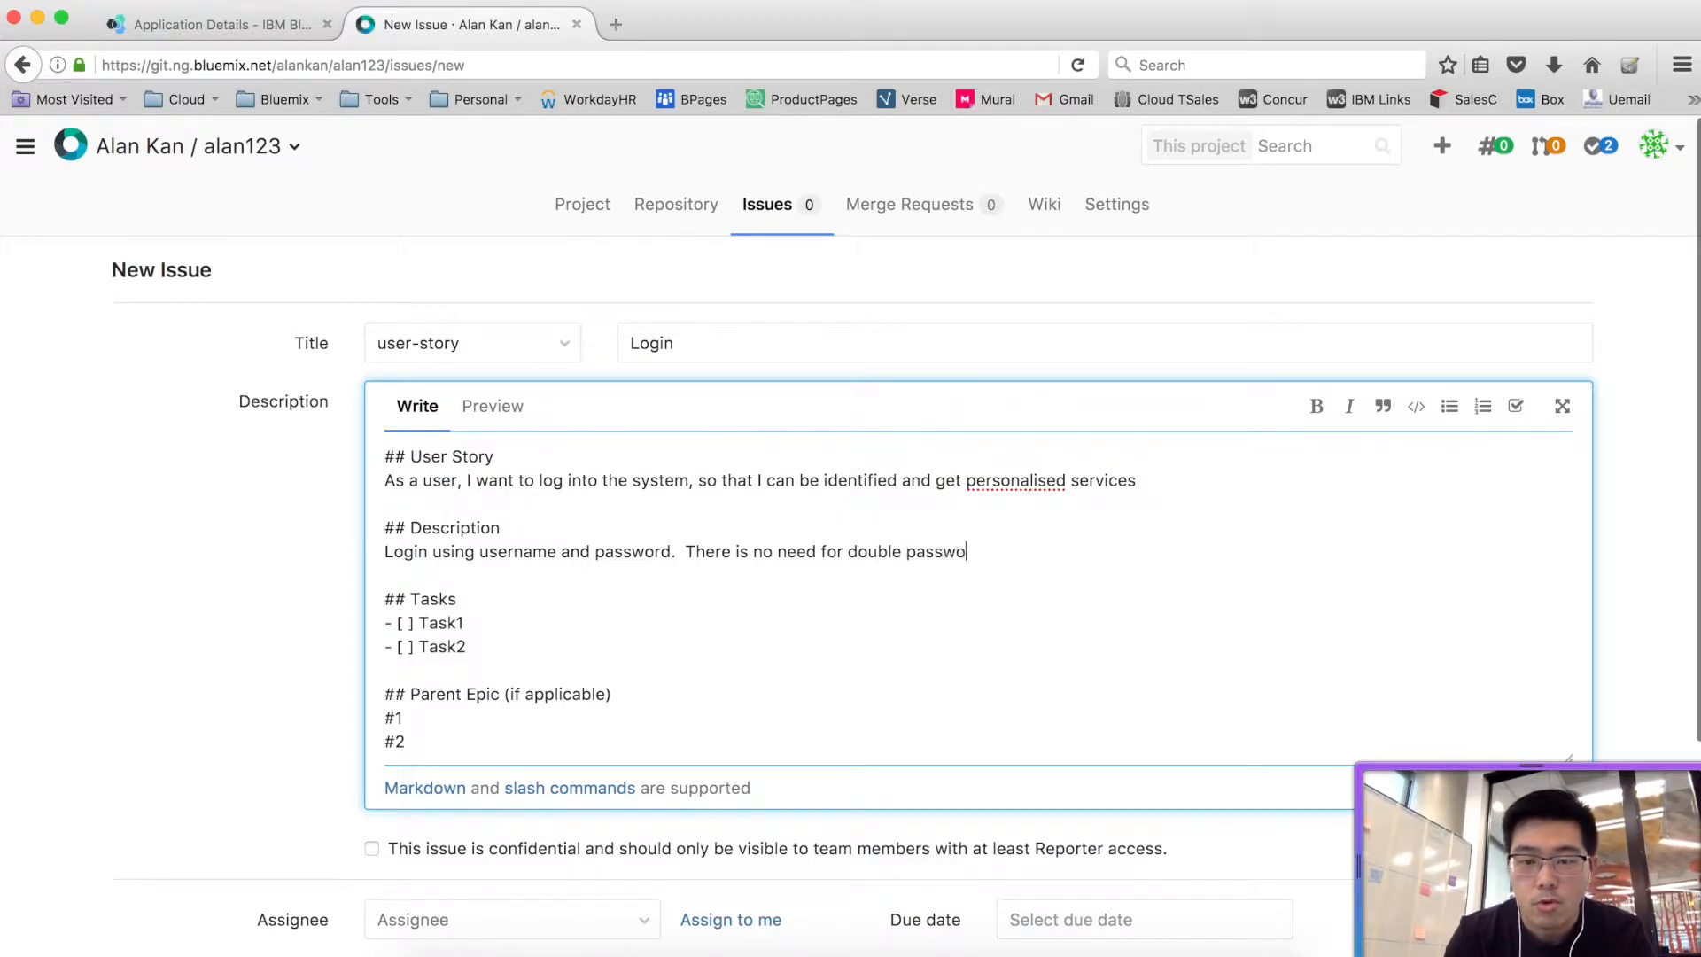
pyautogui.write('rd or catch')
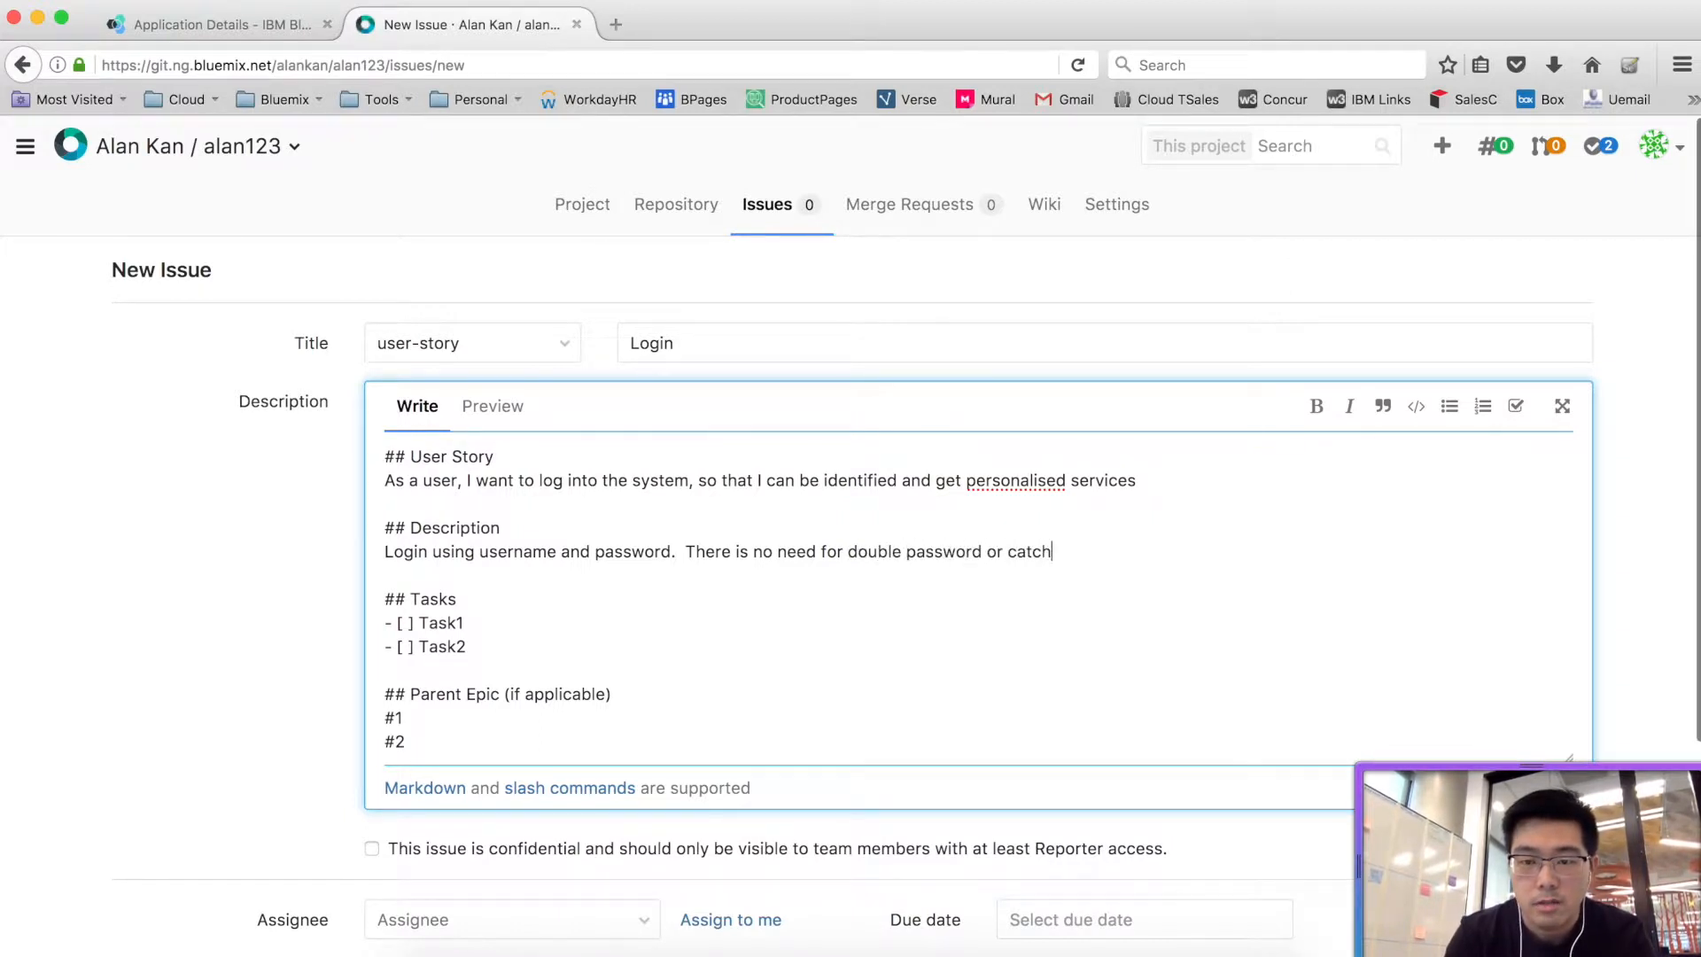
pyautogui.press('BackSpace')
pyautogui.press('BackSpace')
pyautogui.press('BackSpace')
pyautogui.write('ptcha')
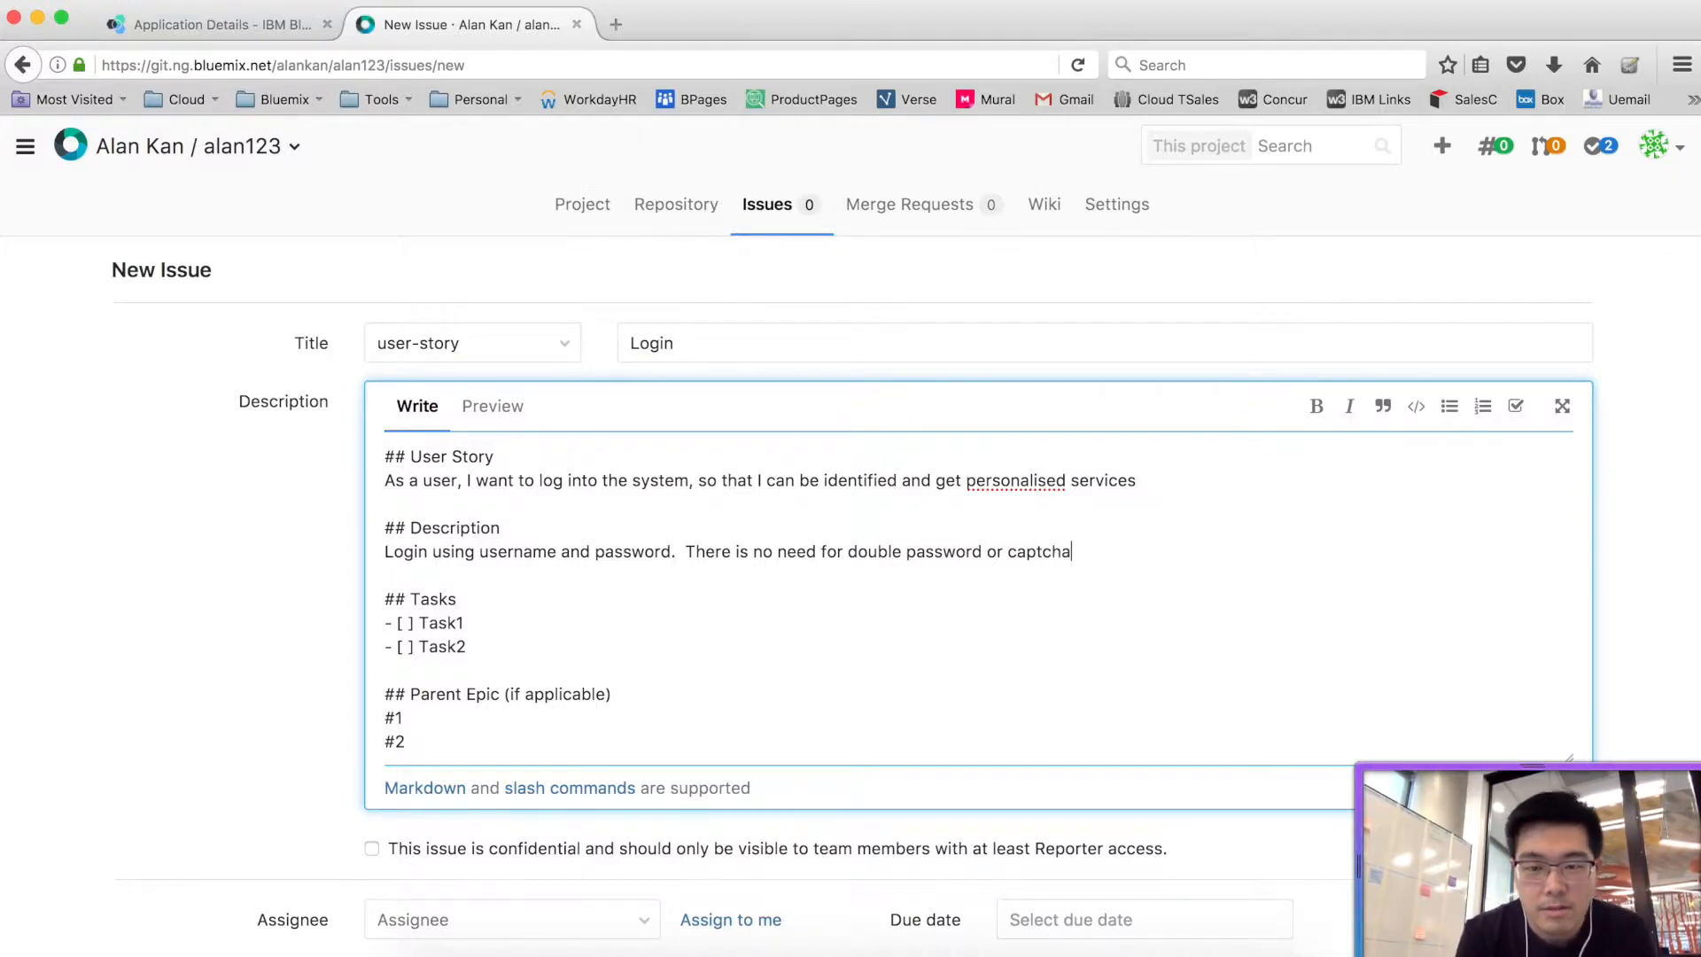
# - Replace the Task1 placeholder in the task list with "Design login screen"
pyautogui.moveTo(464, 622); pyautogui.dragTo(422, 621)
pyautogui.write('Designing a')
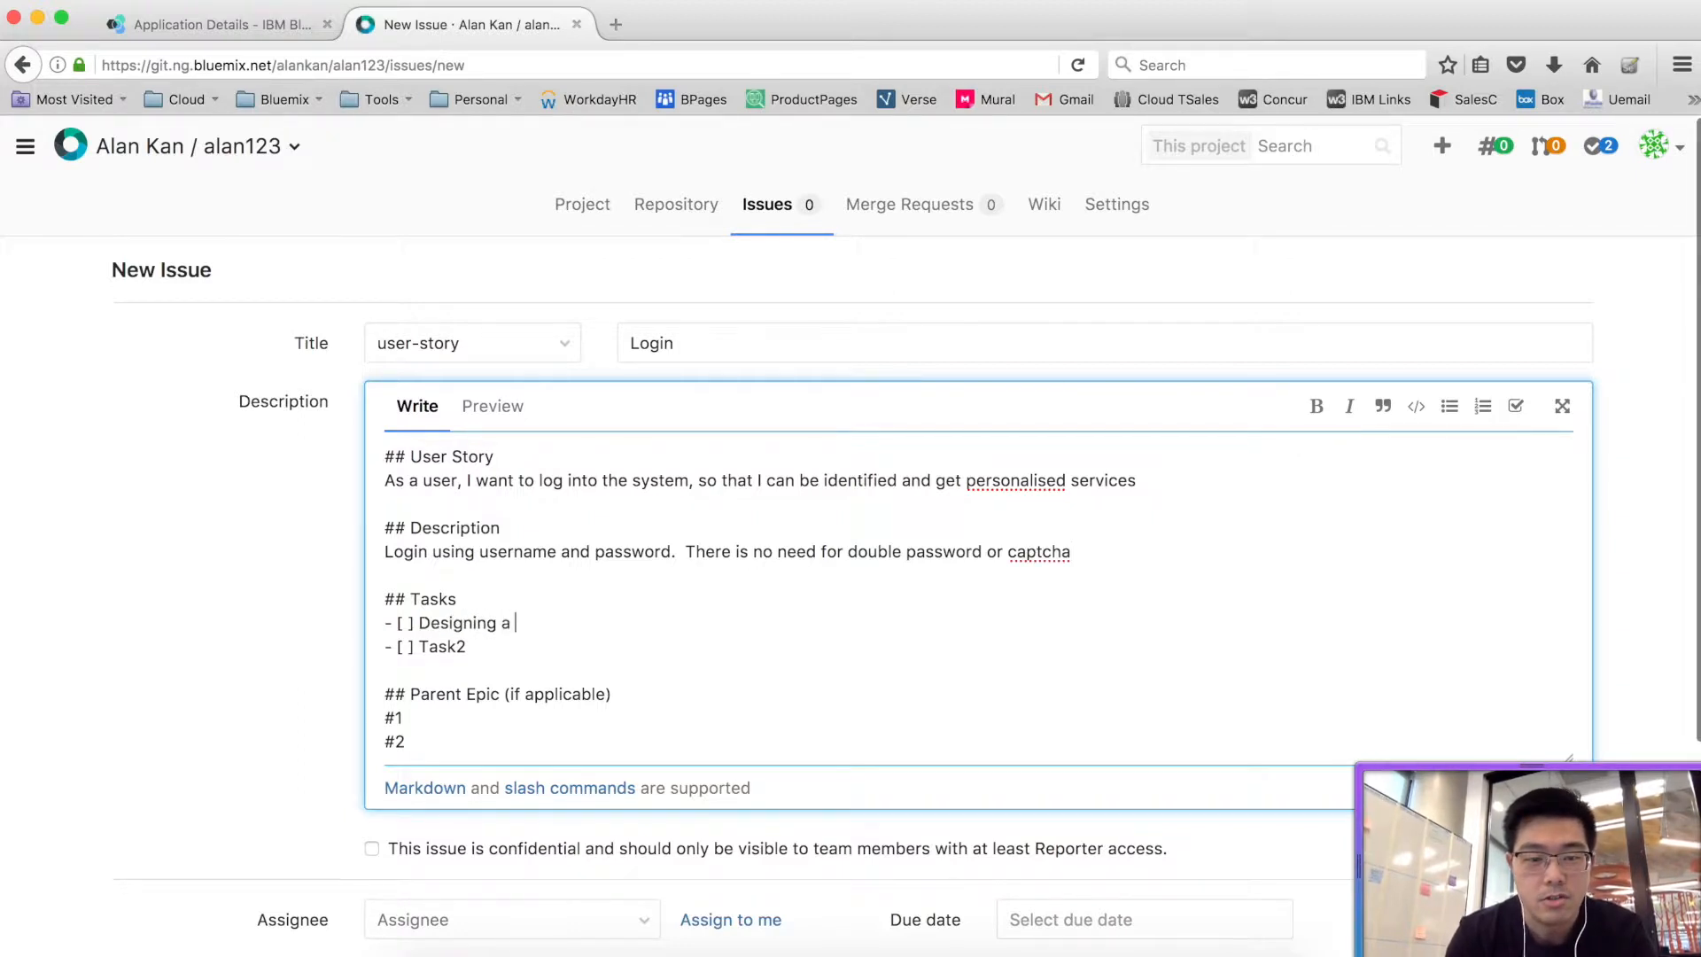
pyautogui.press('BackSpace')
pyautogui.press('BackSpace')
pyautogui.press('BackSpace')
pyautogui.press('BackSpace')
pyautogui.press('BackSpace')
pyautogui.write('a s')
pyautogui.write('creen')
pyautogui.moveTo(482, 651); pyautogui.dragTo(416, 647)
pyautogui.click(492, 624)
pyautogui.press('BackSpace')
pyautogui.press('BackSpace')
pyautogui.write('login')
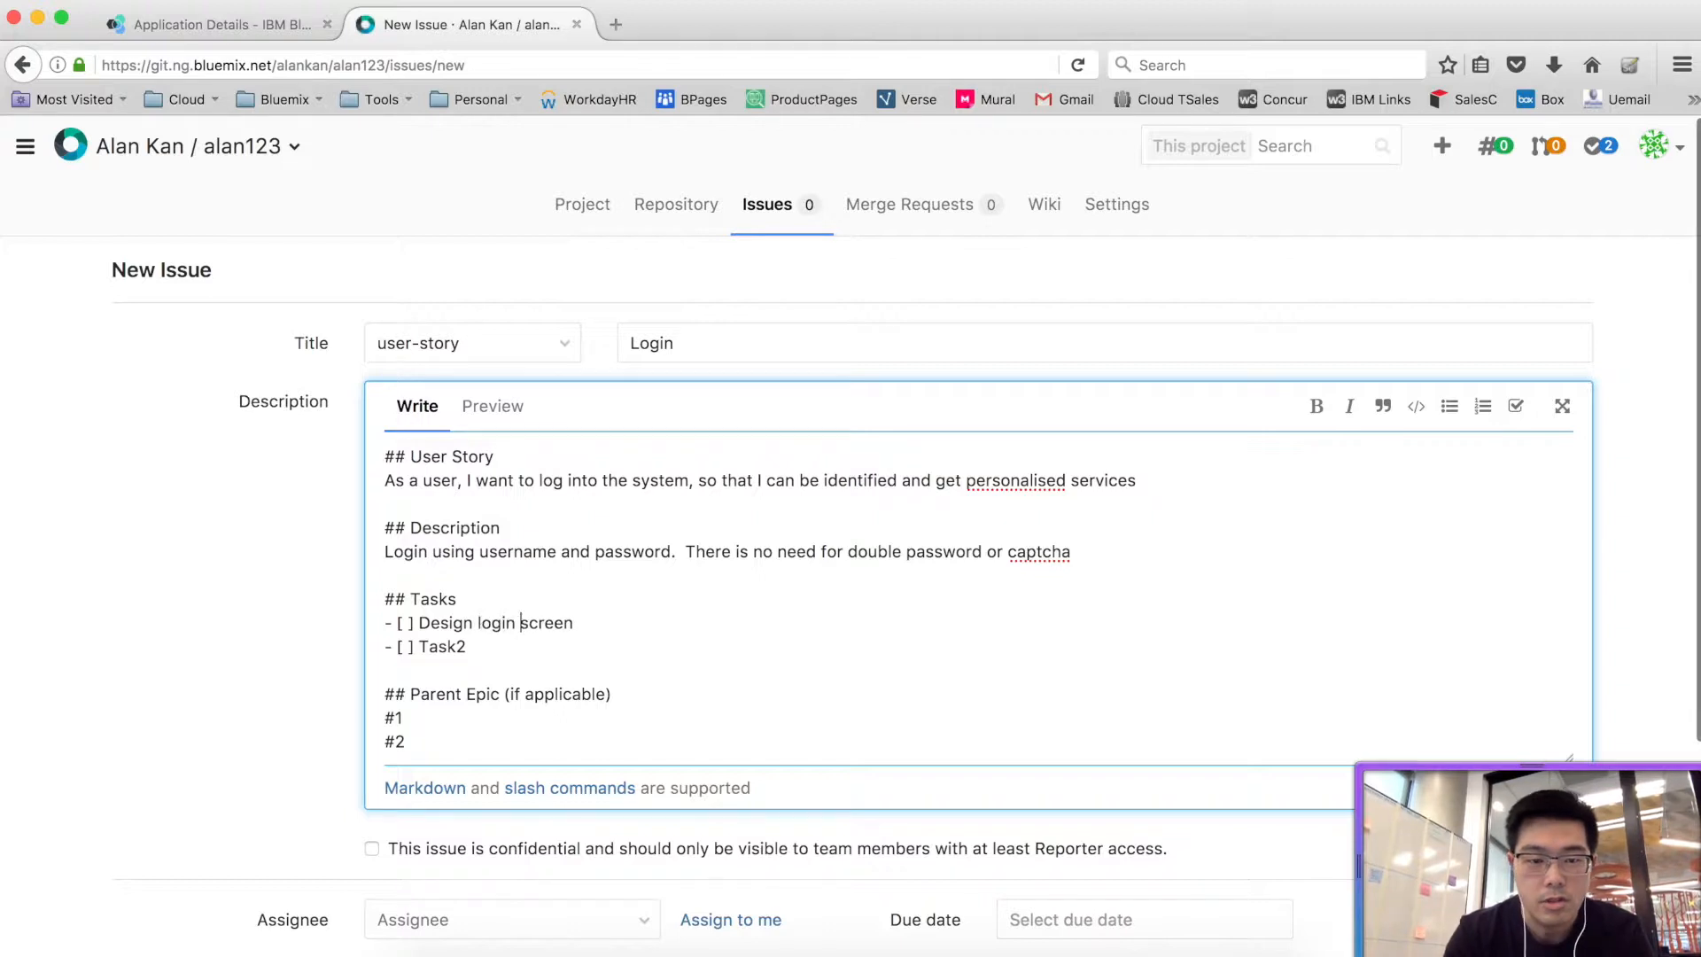
# - Replace the Task2 placeholder in the task list with "Design confirmation screen/message"
pyautogui.doubleClick(453, 646)
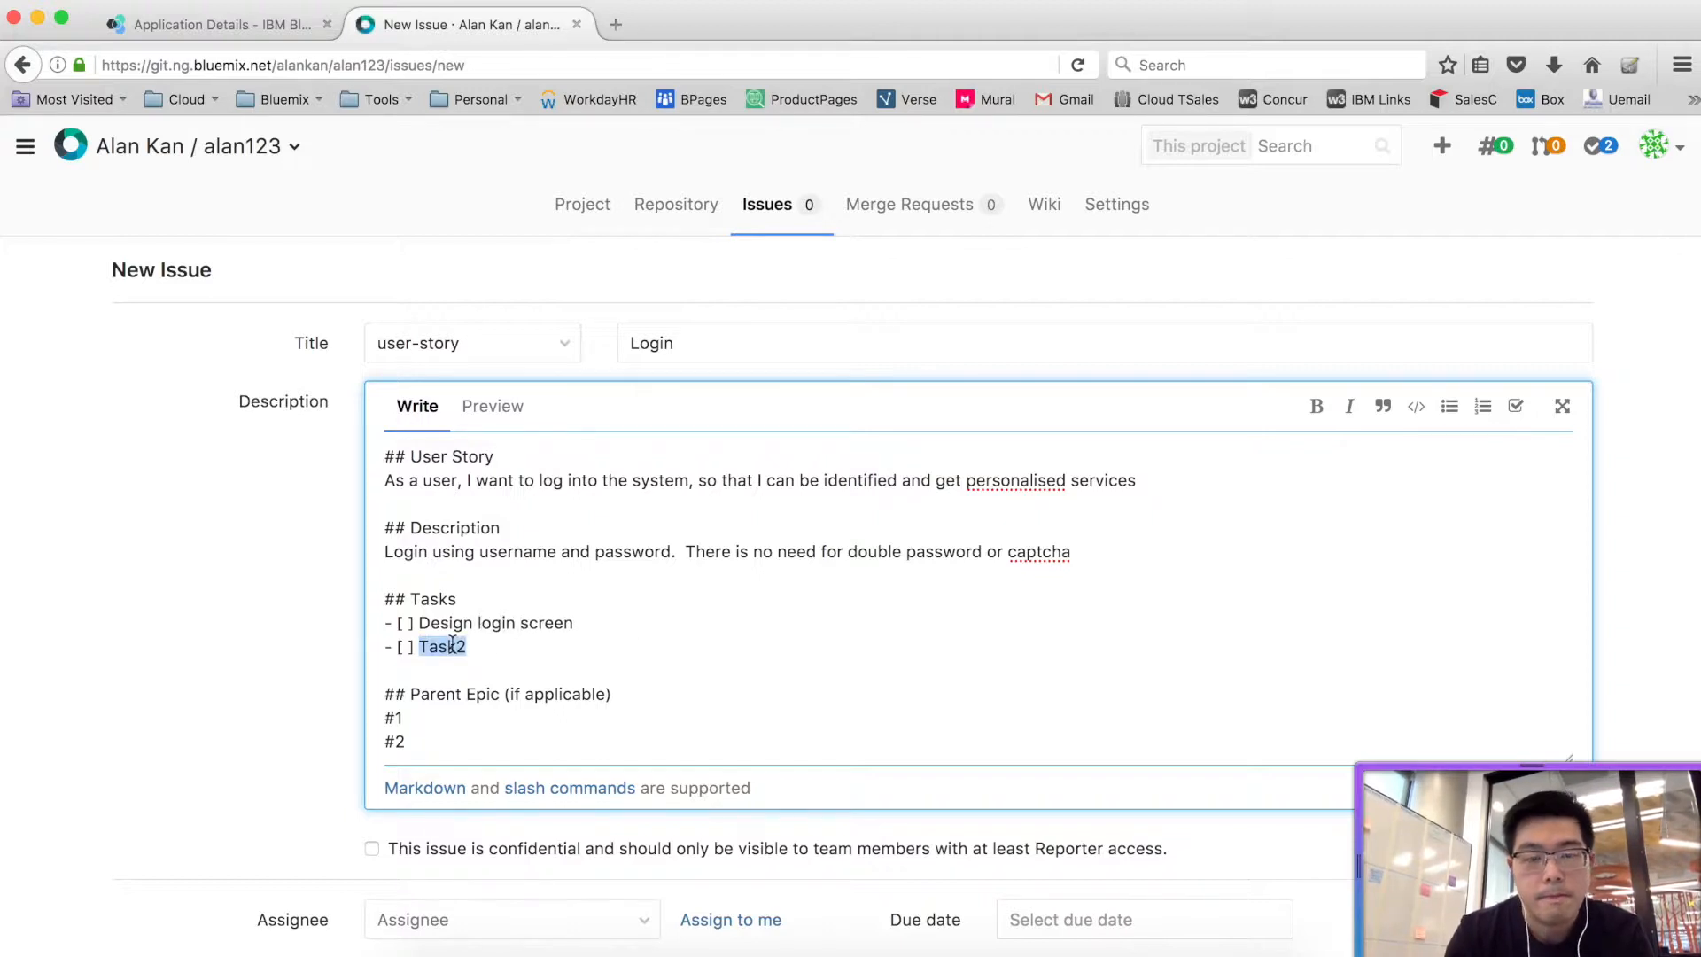
pyautogui.write('Desig')
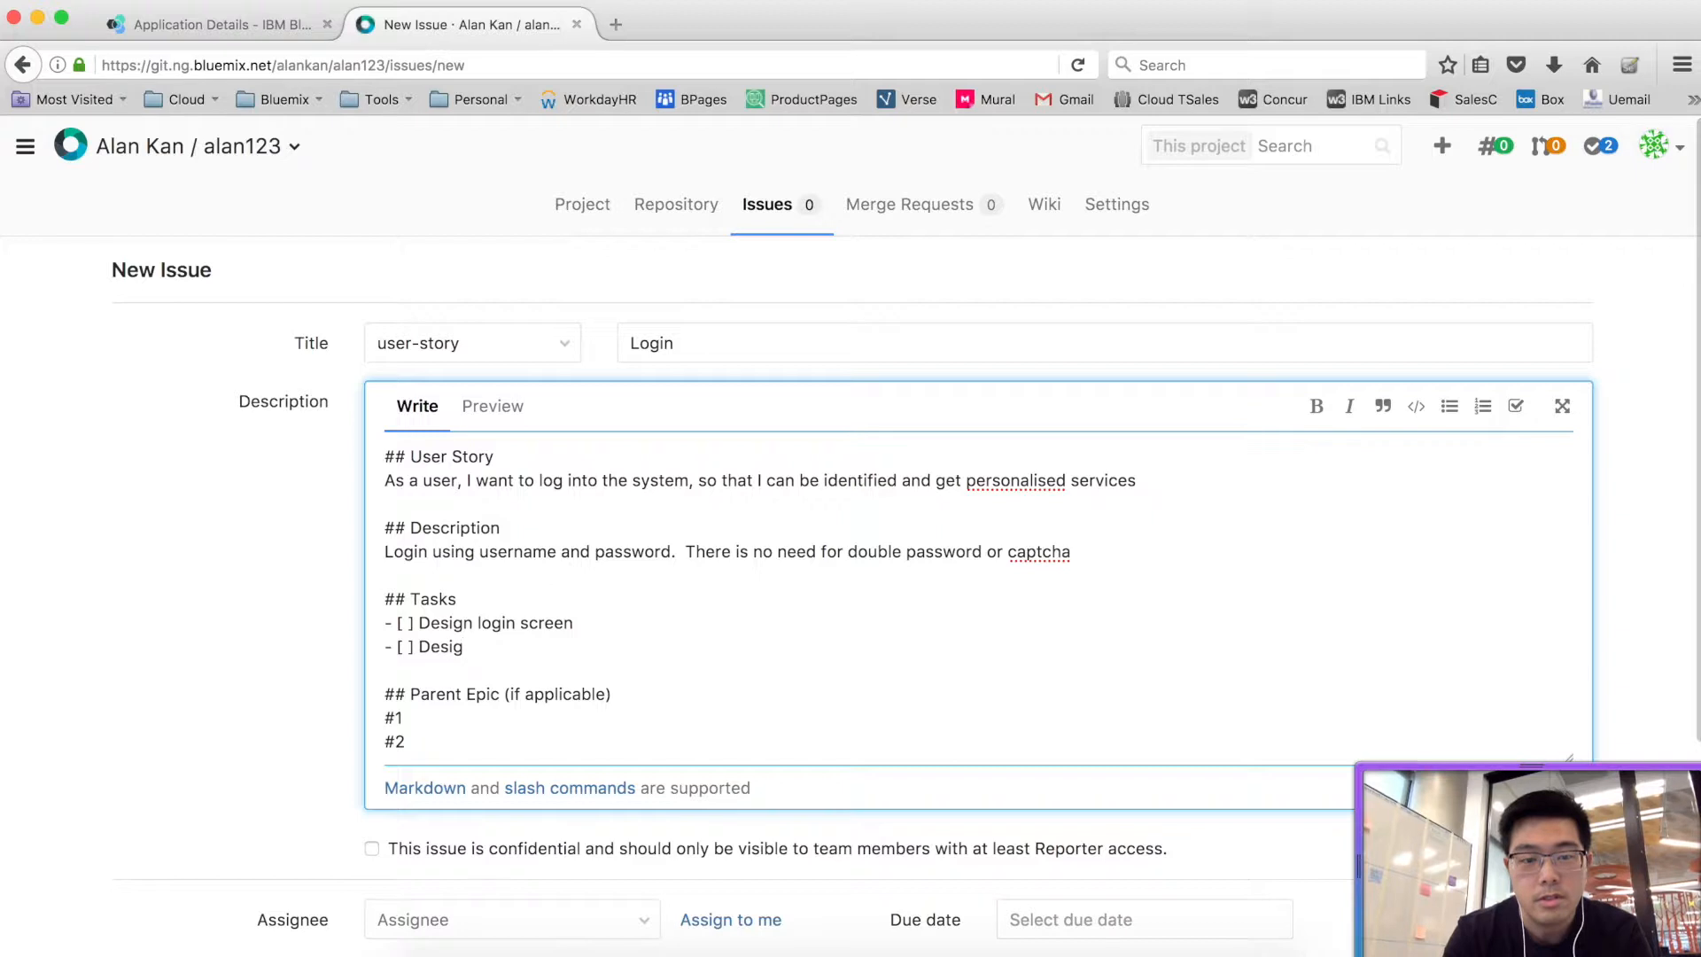
pyautogui.write('n confirma')
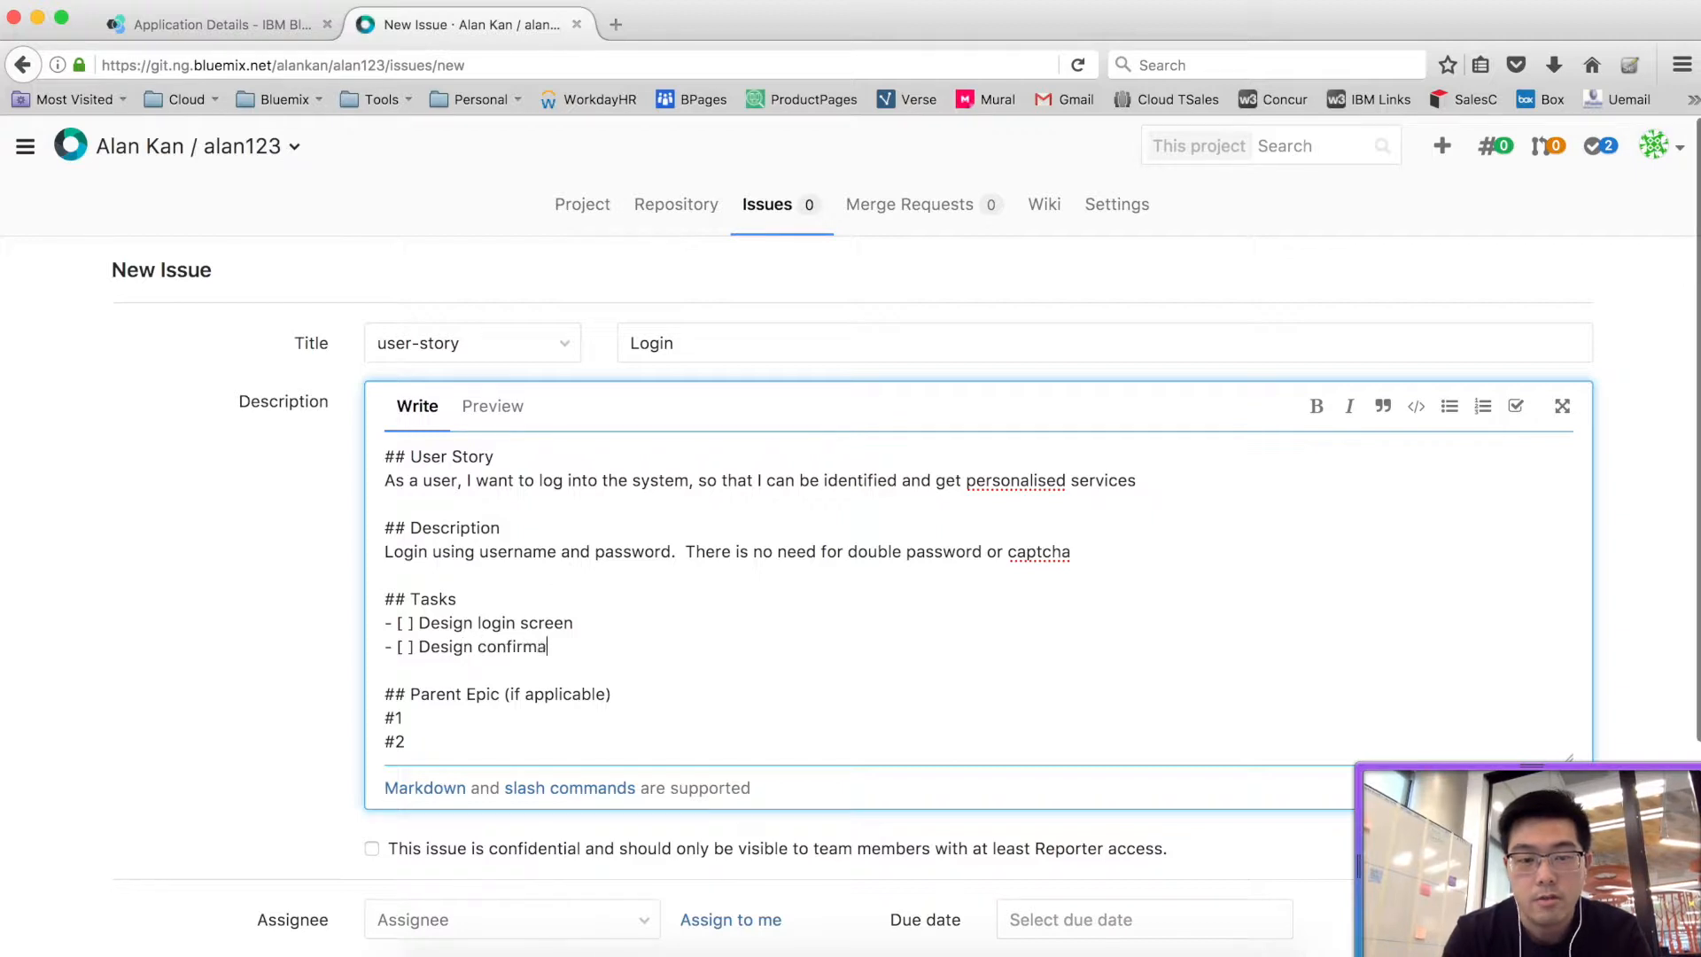
pyautogui.write('tion screen/')
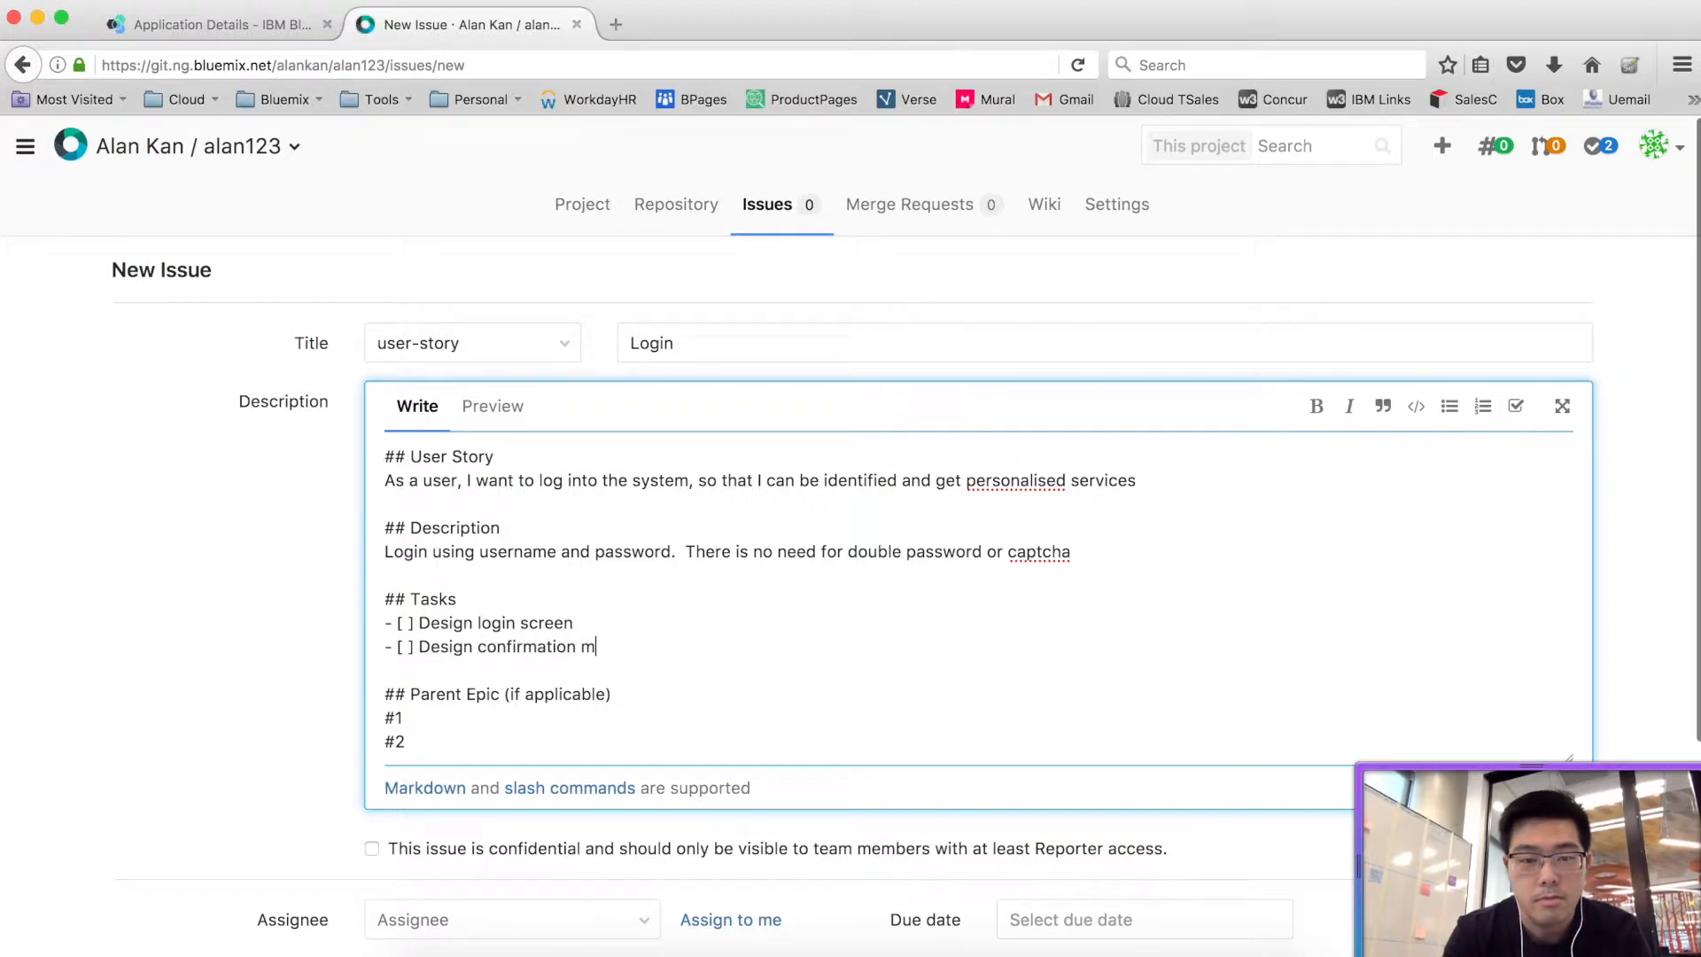
pyautogui.write('message')
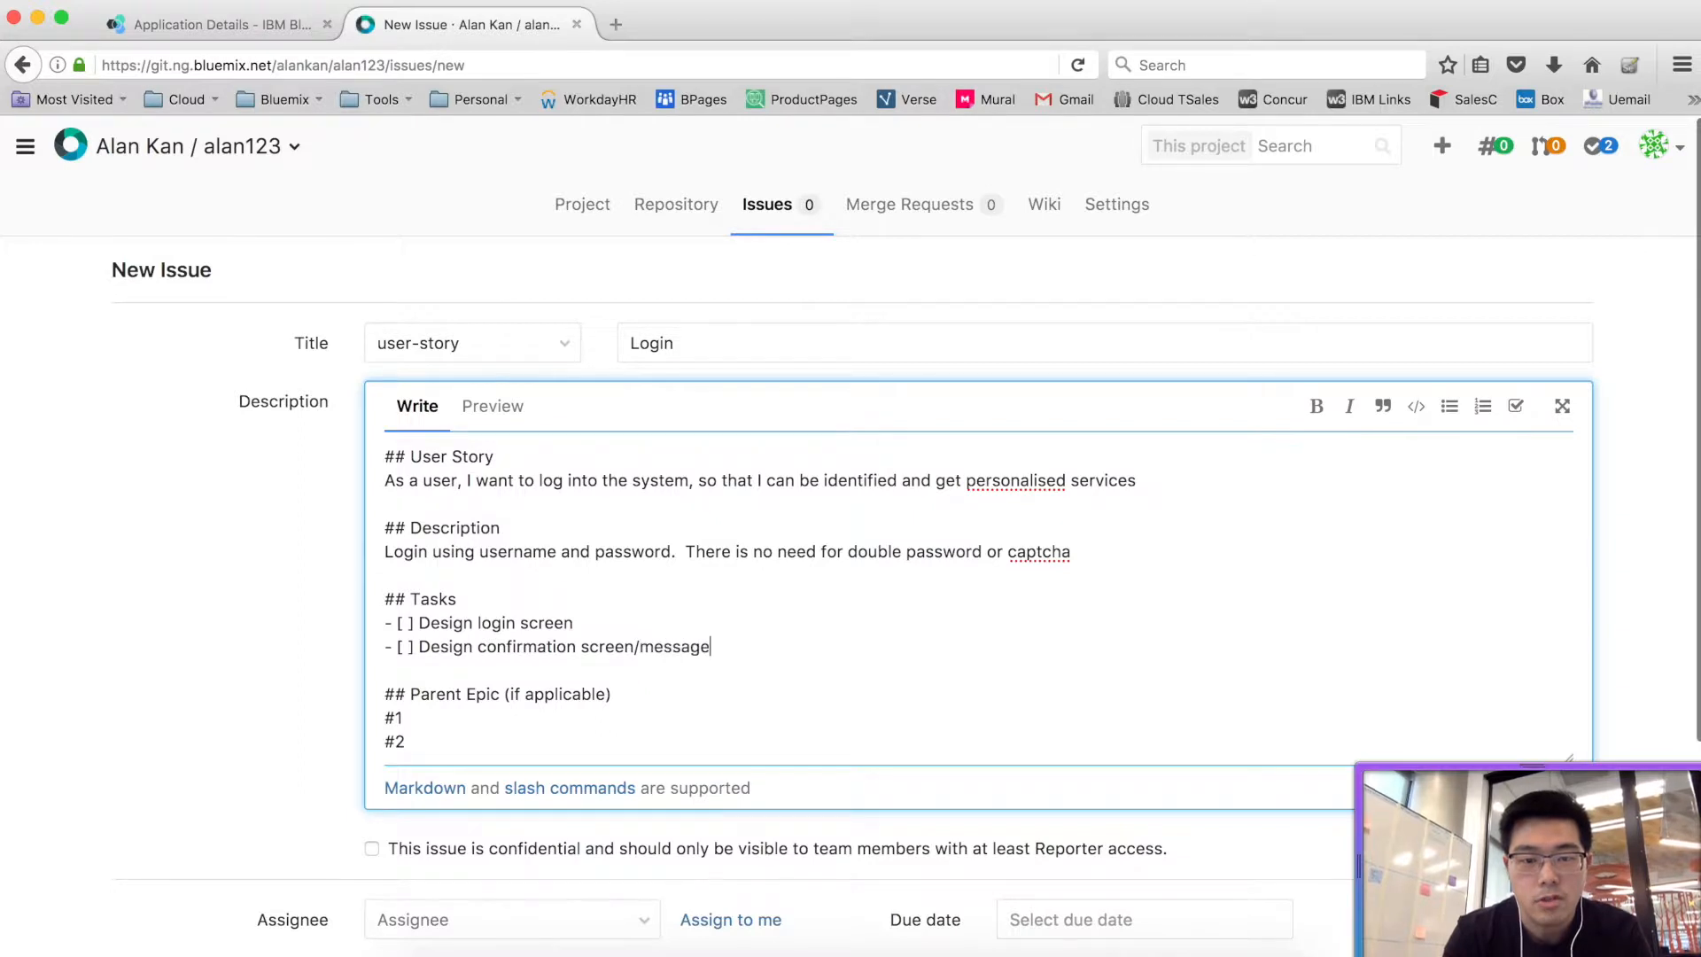
# - Add two more unchecked checkbox items, "Coding" and "Testing", at the end of the task list
pyautogui.press('Return')
pyautogui.write('- [')
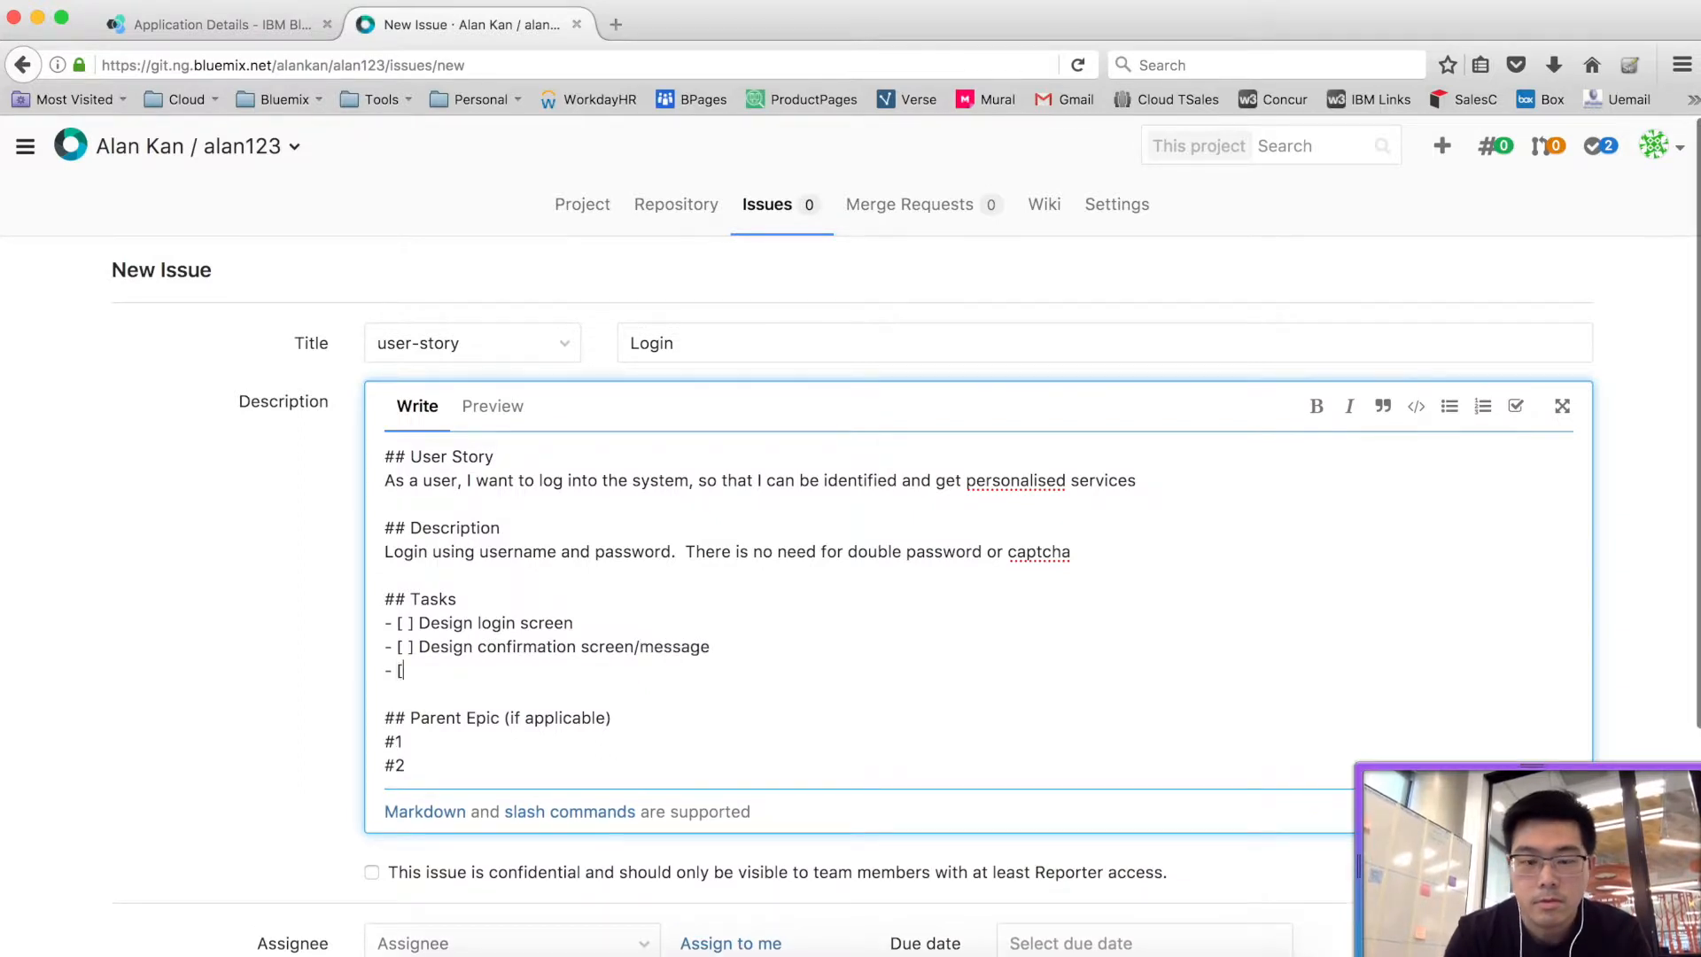
pyautogui.write(' ] C')
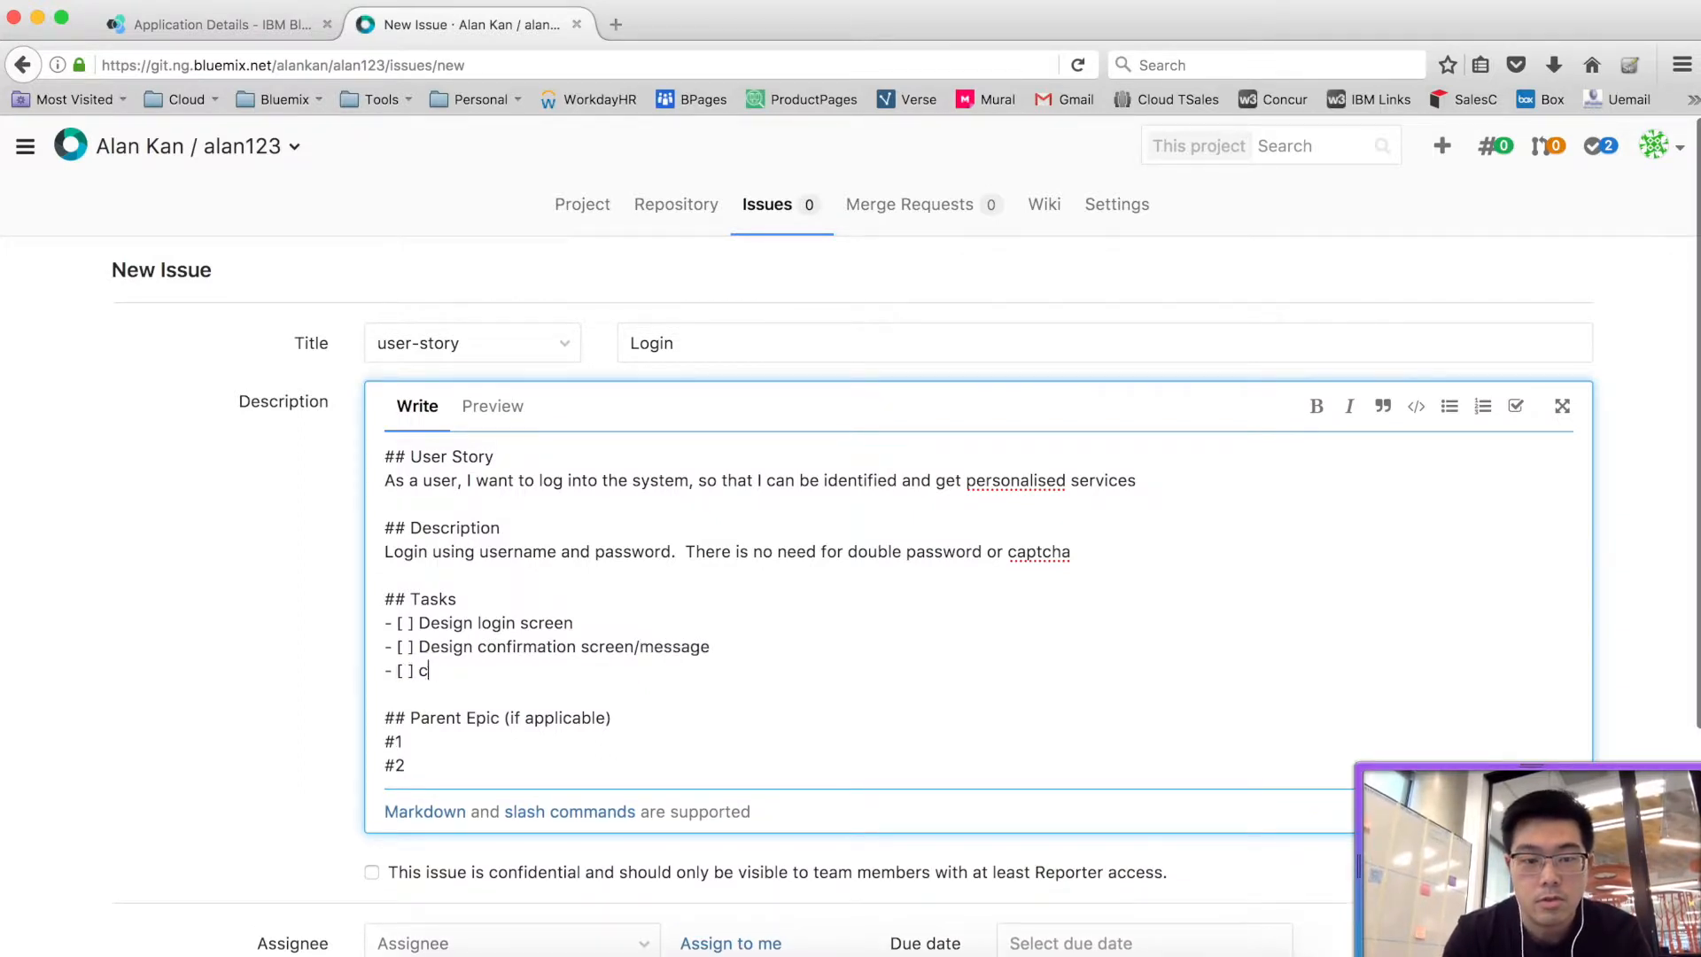
pyautogui.write('oding')
pyautogui.press('Return')
pyautogui.write('- [')
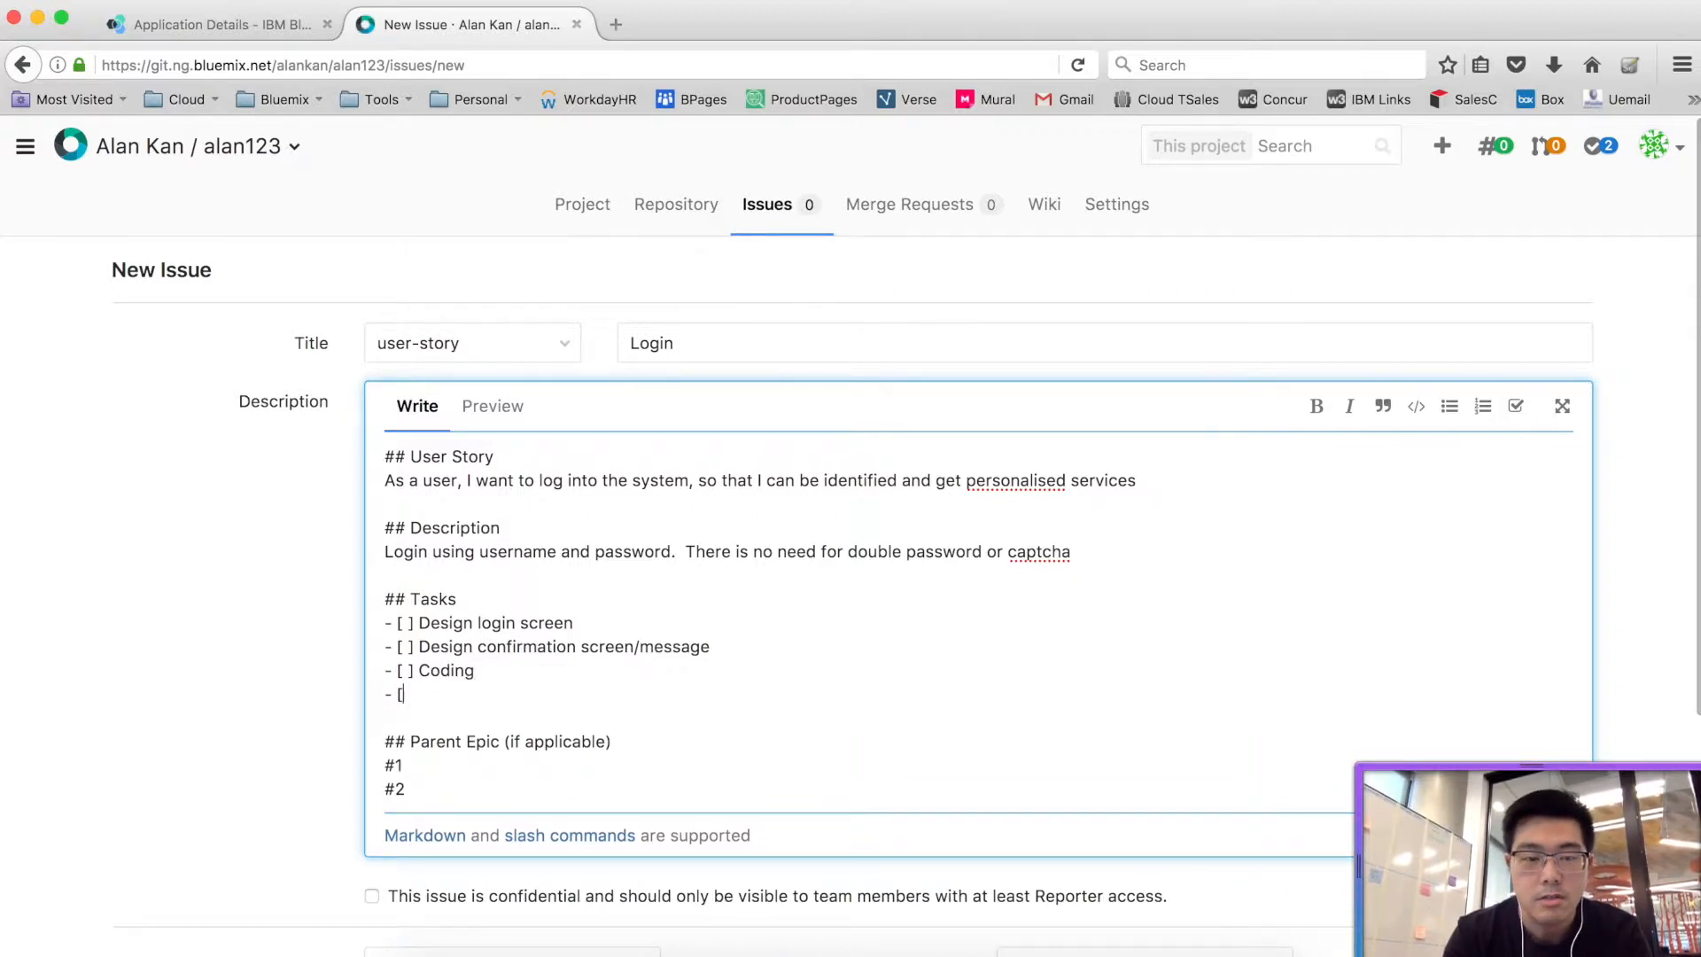
pyautogui.write(' ] T')
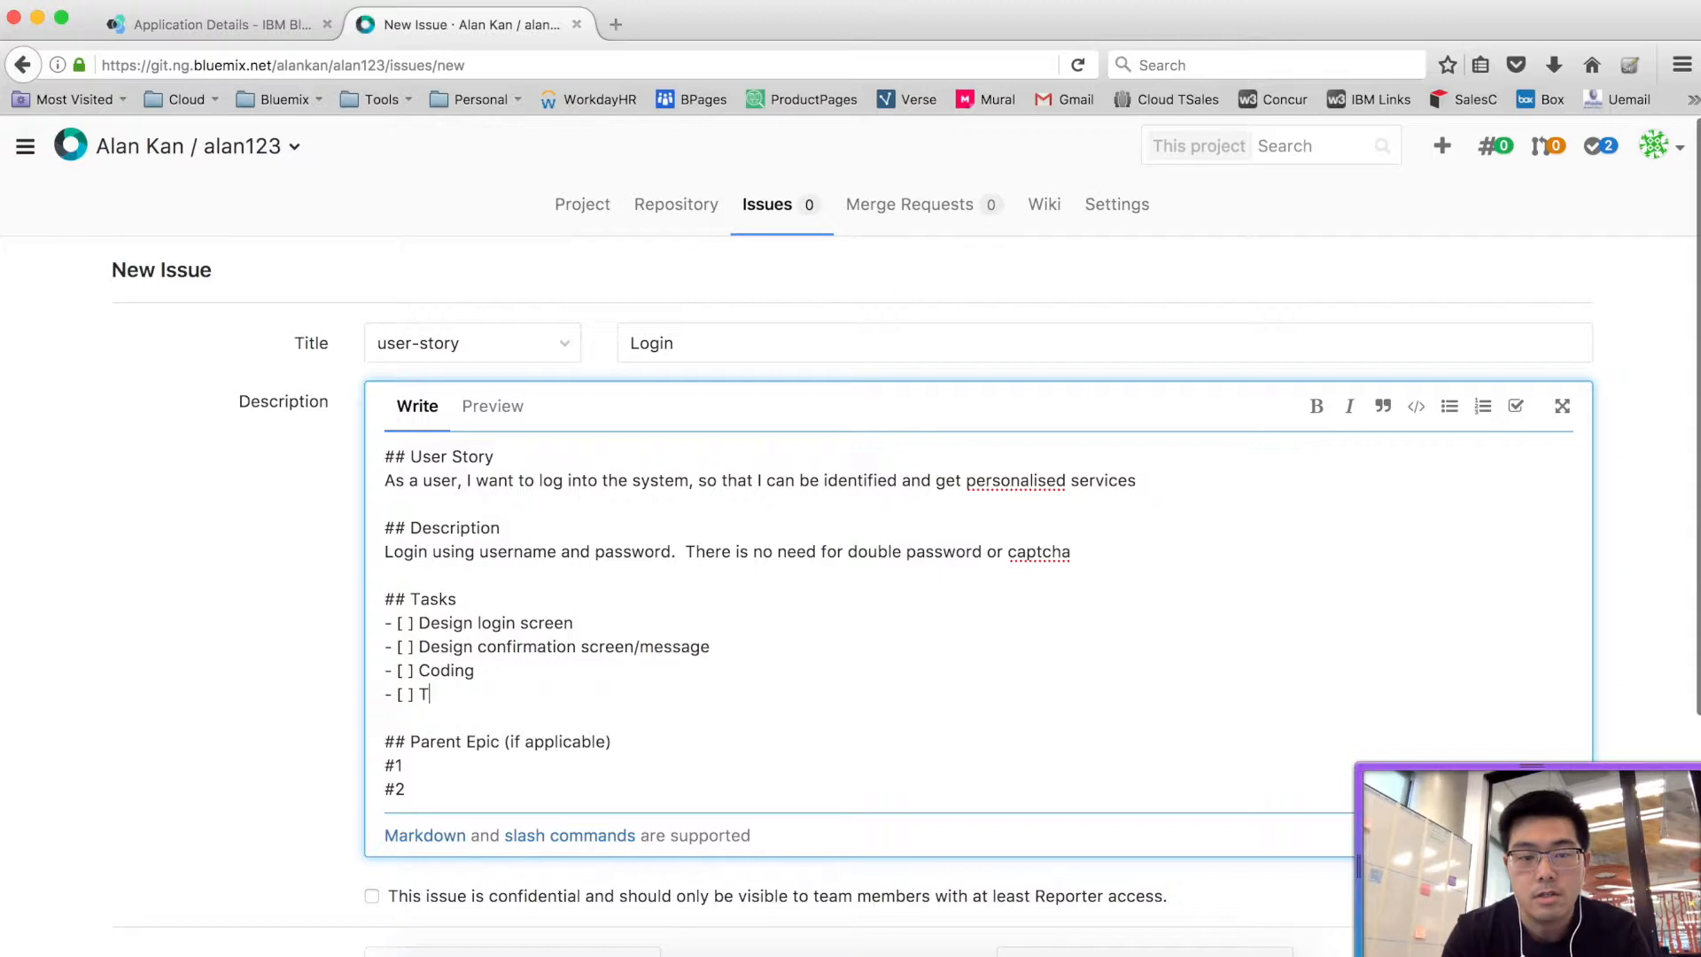
pyautogui.write('esting')
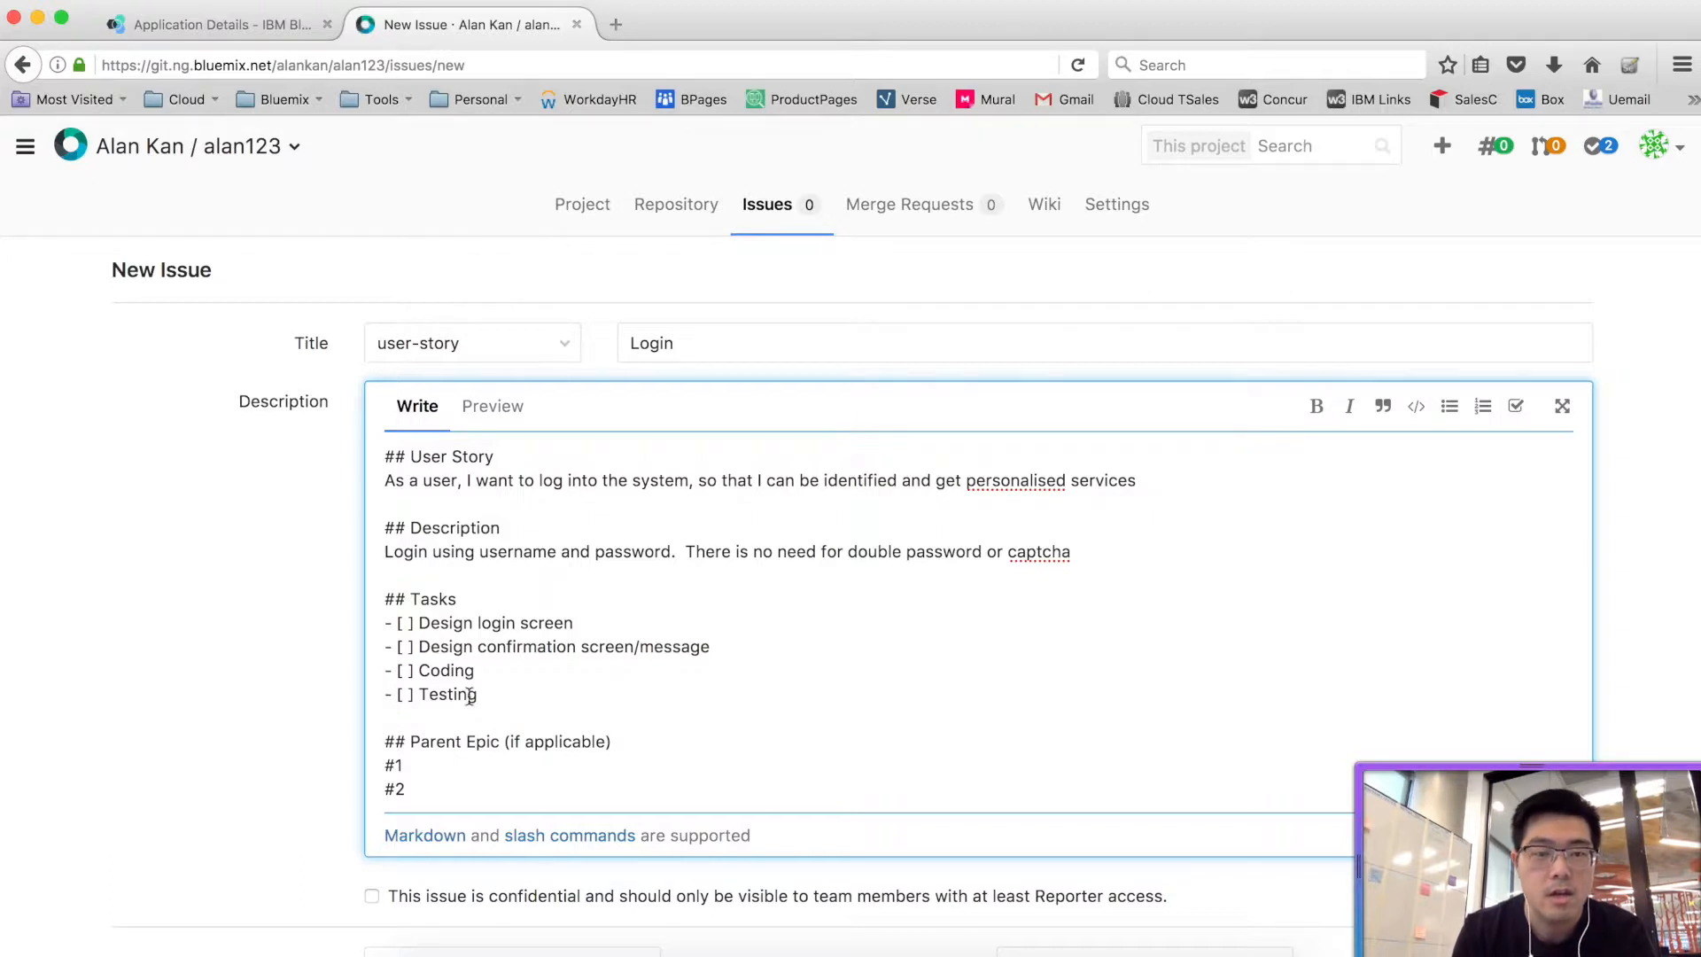
# - Reword the last item in the task list to "Execute testing"
pyautogui.click(420, 693)
pyautogui.write('Execute')
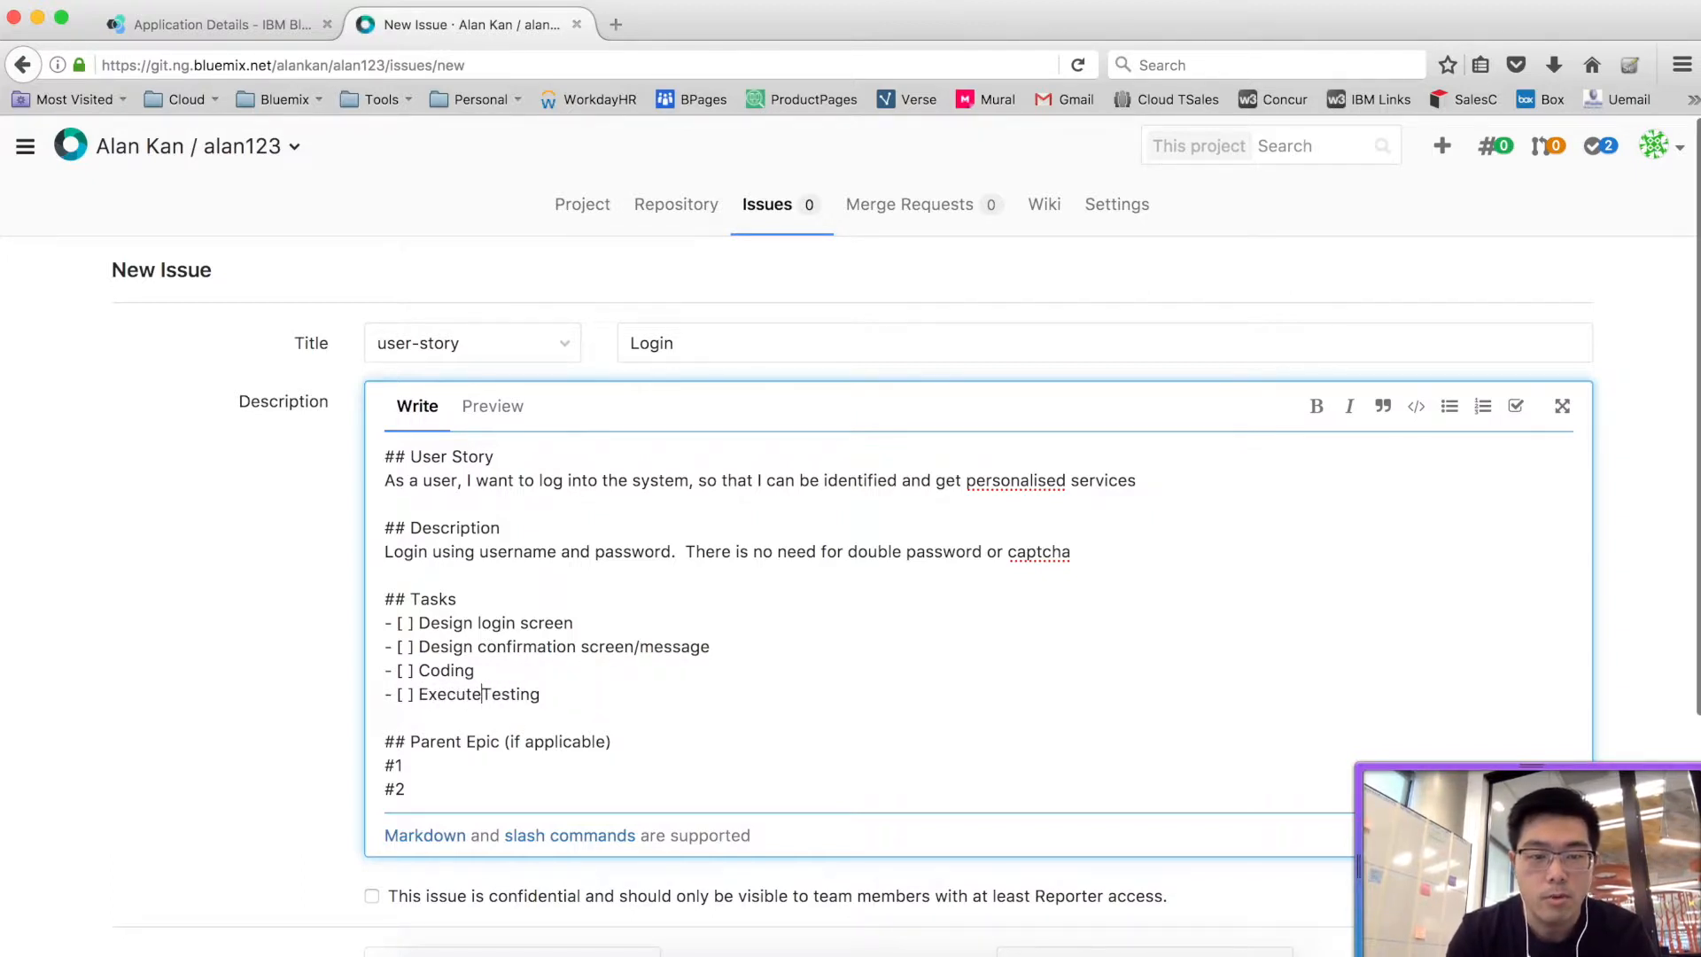
pyautogui.press('Delete')
pyautogui.write('t')
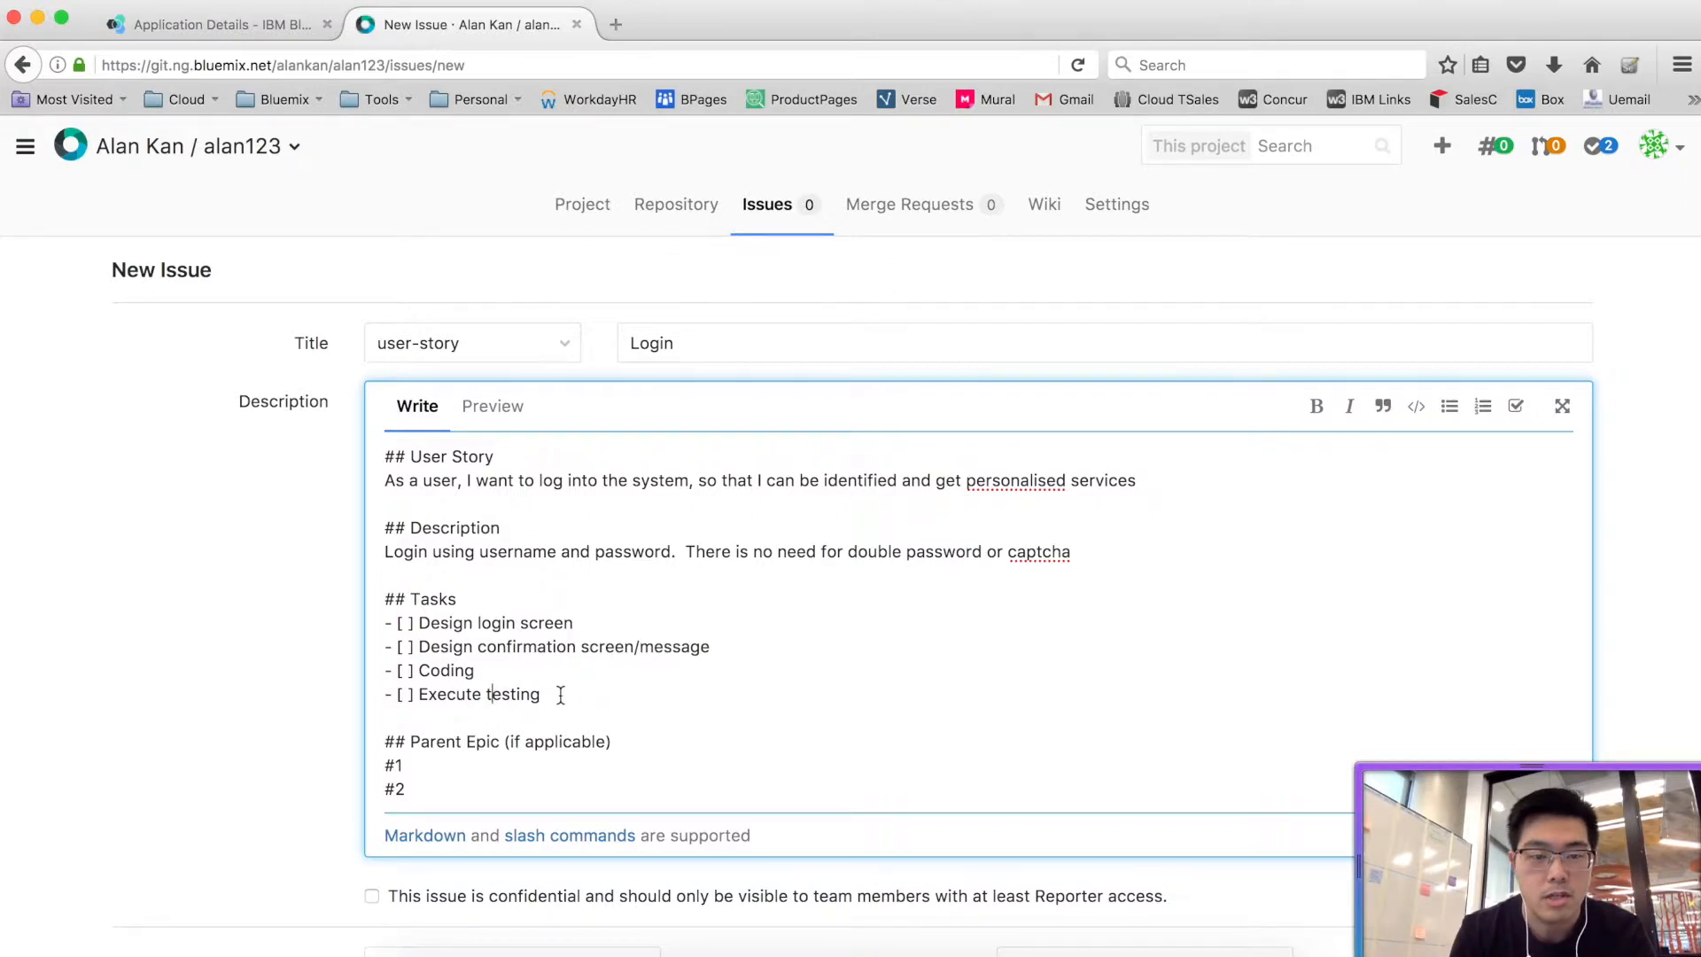
pyautogui.click(669, 694)
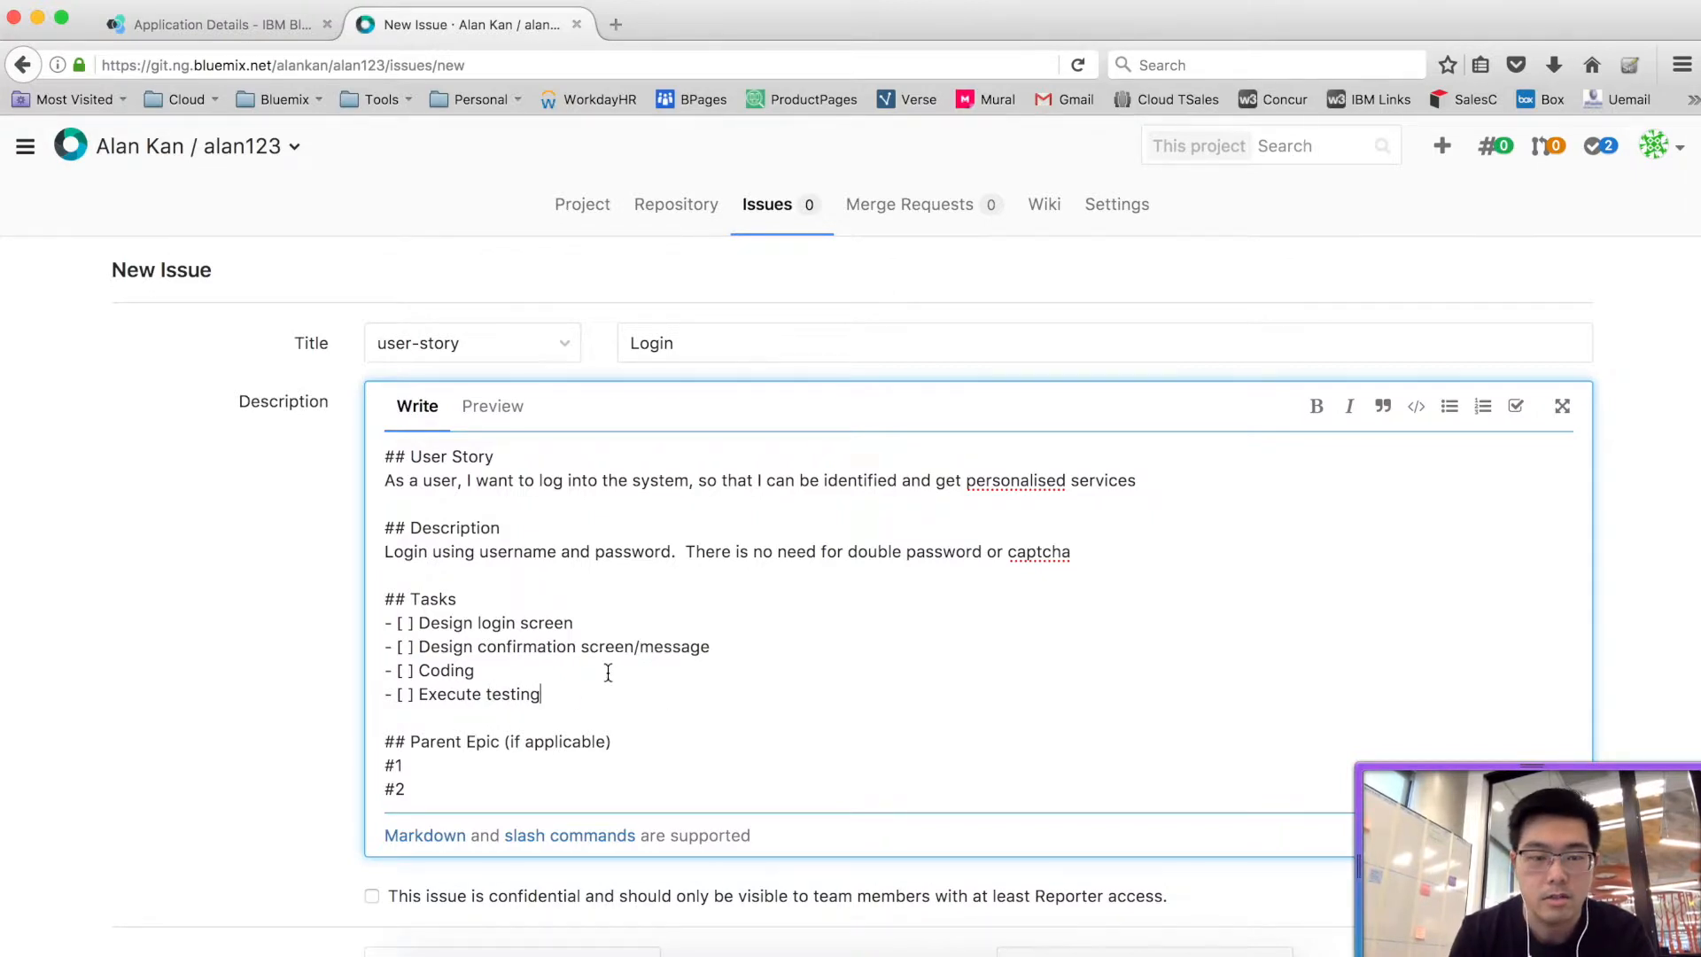
# - Insert an unchecked "Create tests" checkbox item between "Coding" and "Execute testing" in the task list
pyautogui.click(686, 671)
pyautogui.press('Return')
pyautogui.write('- []')
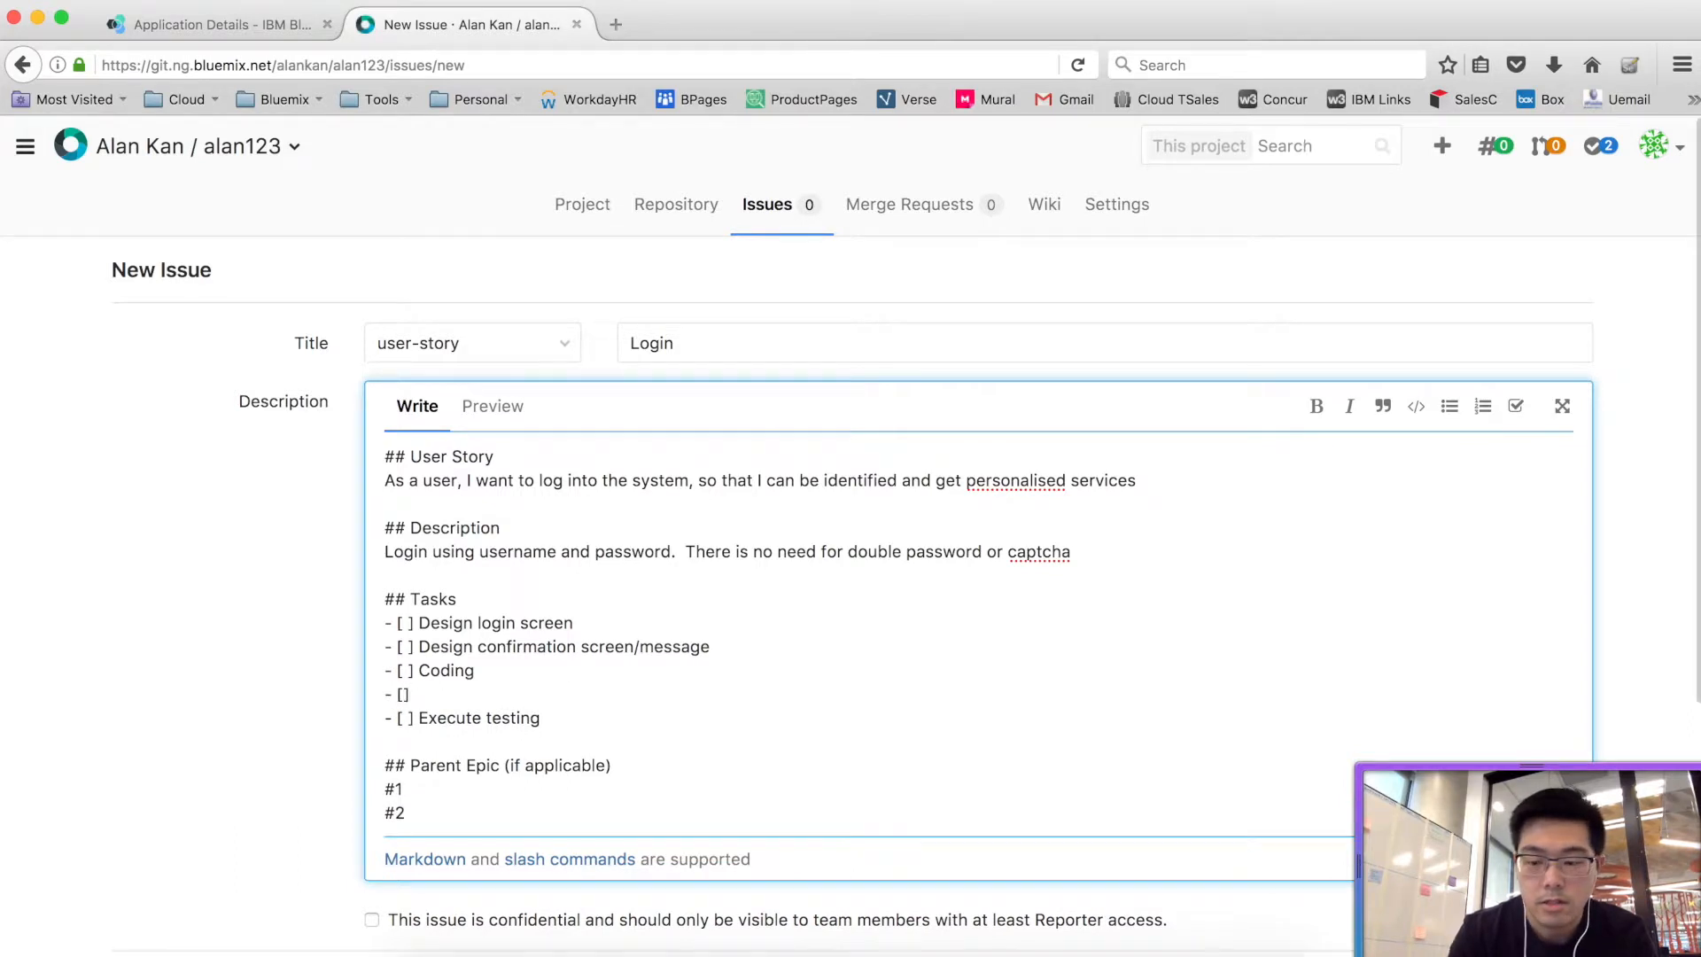
pyautogui.press('Left')
pyautogui.press('Right')
pyautogui.write('Create tests')
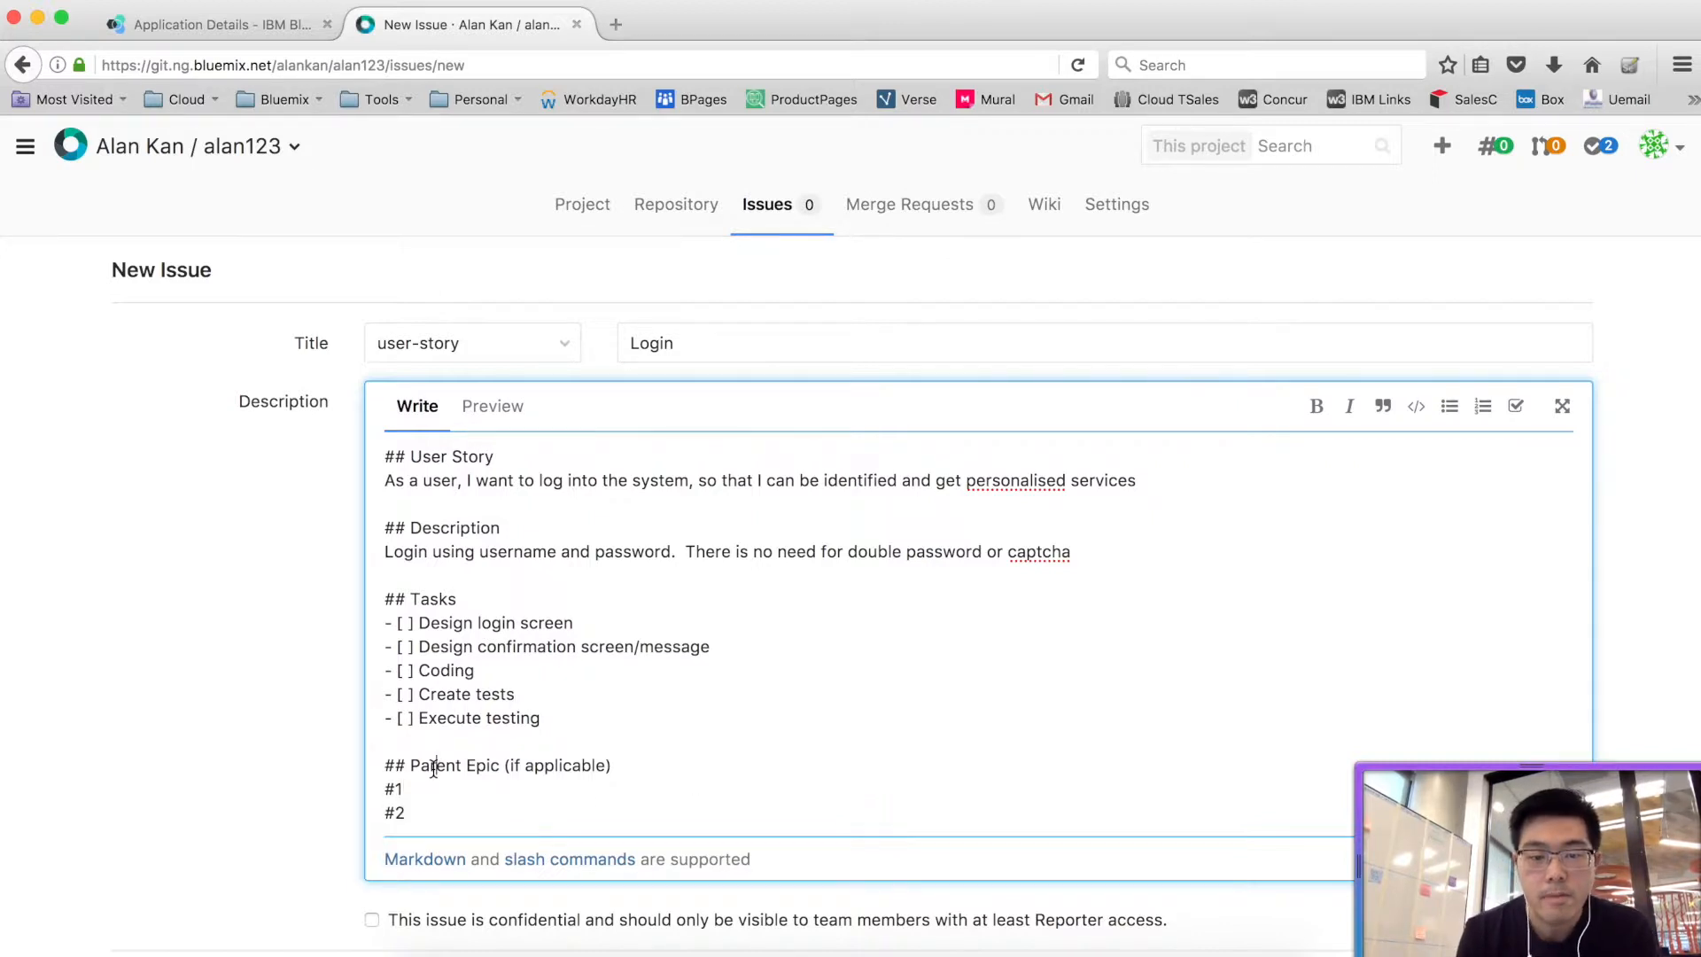
# - Delete the Parent Epic section with its #1 and #2 references from the description
pyautogui.moveTo(386, 752); pyautogui.dragTo(517, 848)
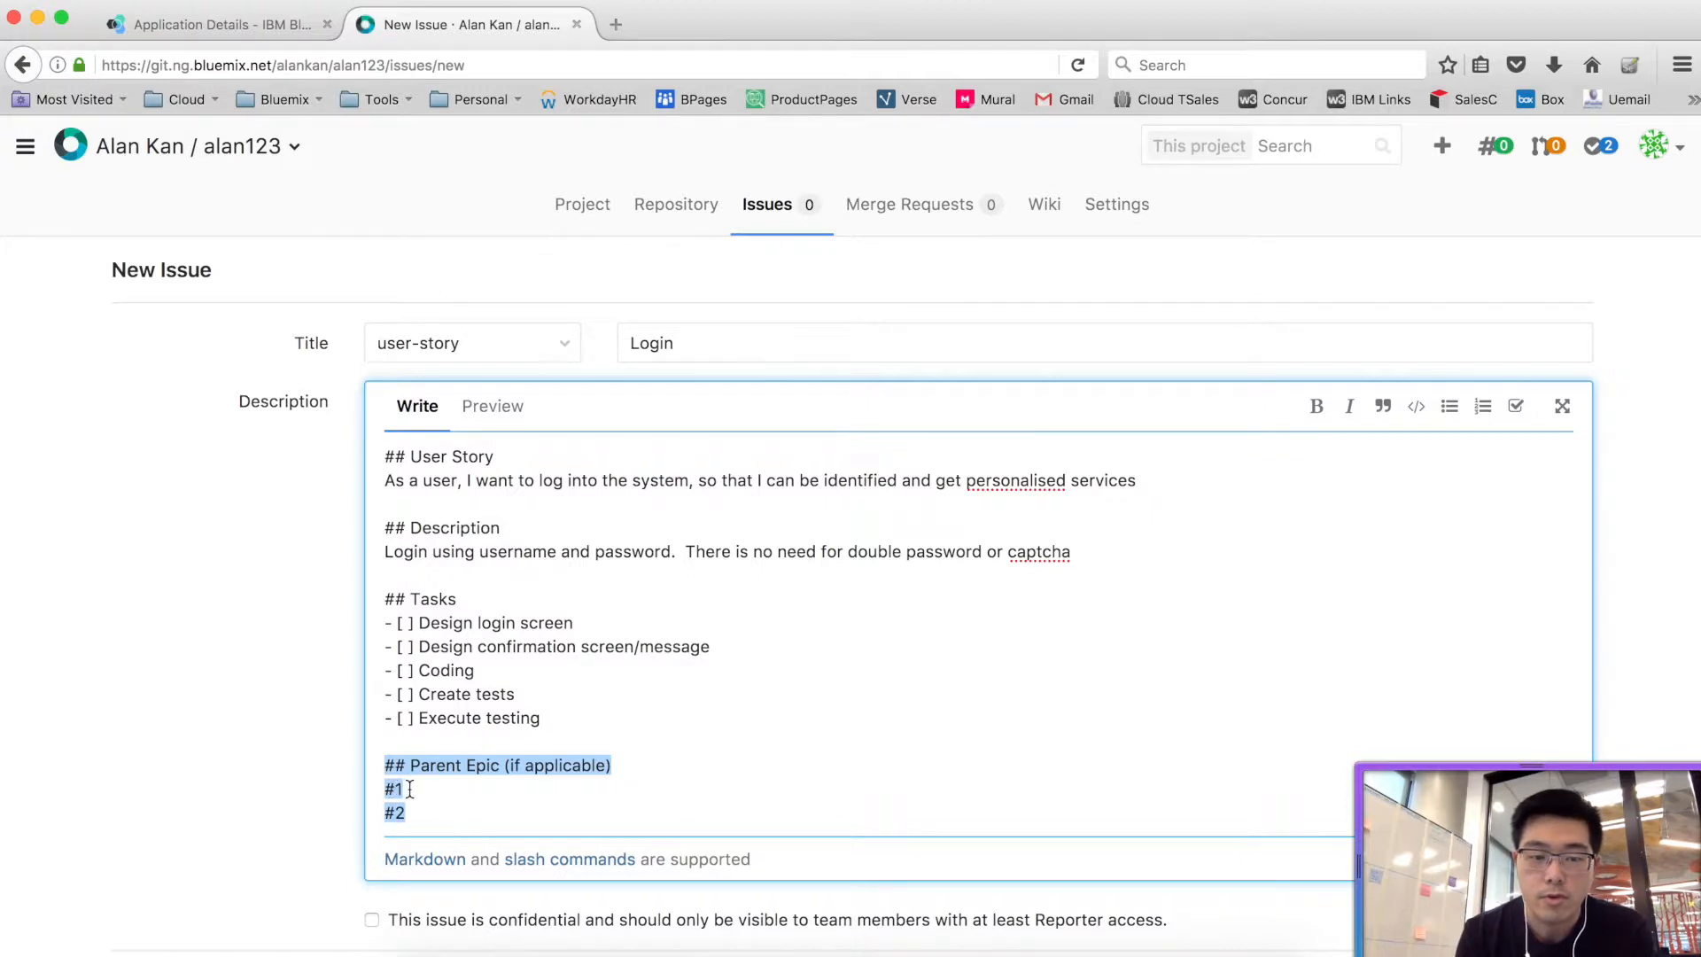
pyautogui.moveTo(423, 789); pyautogui.dragTo(396, 789)
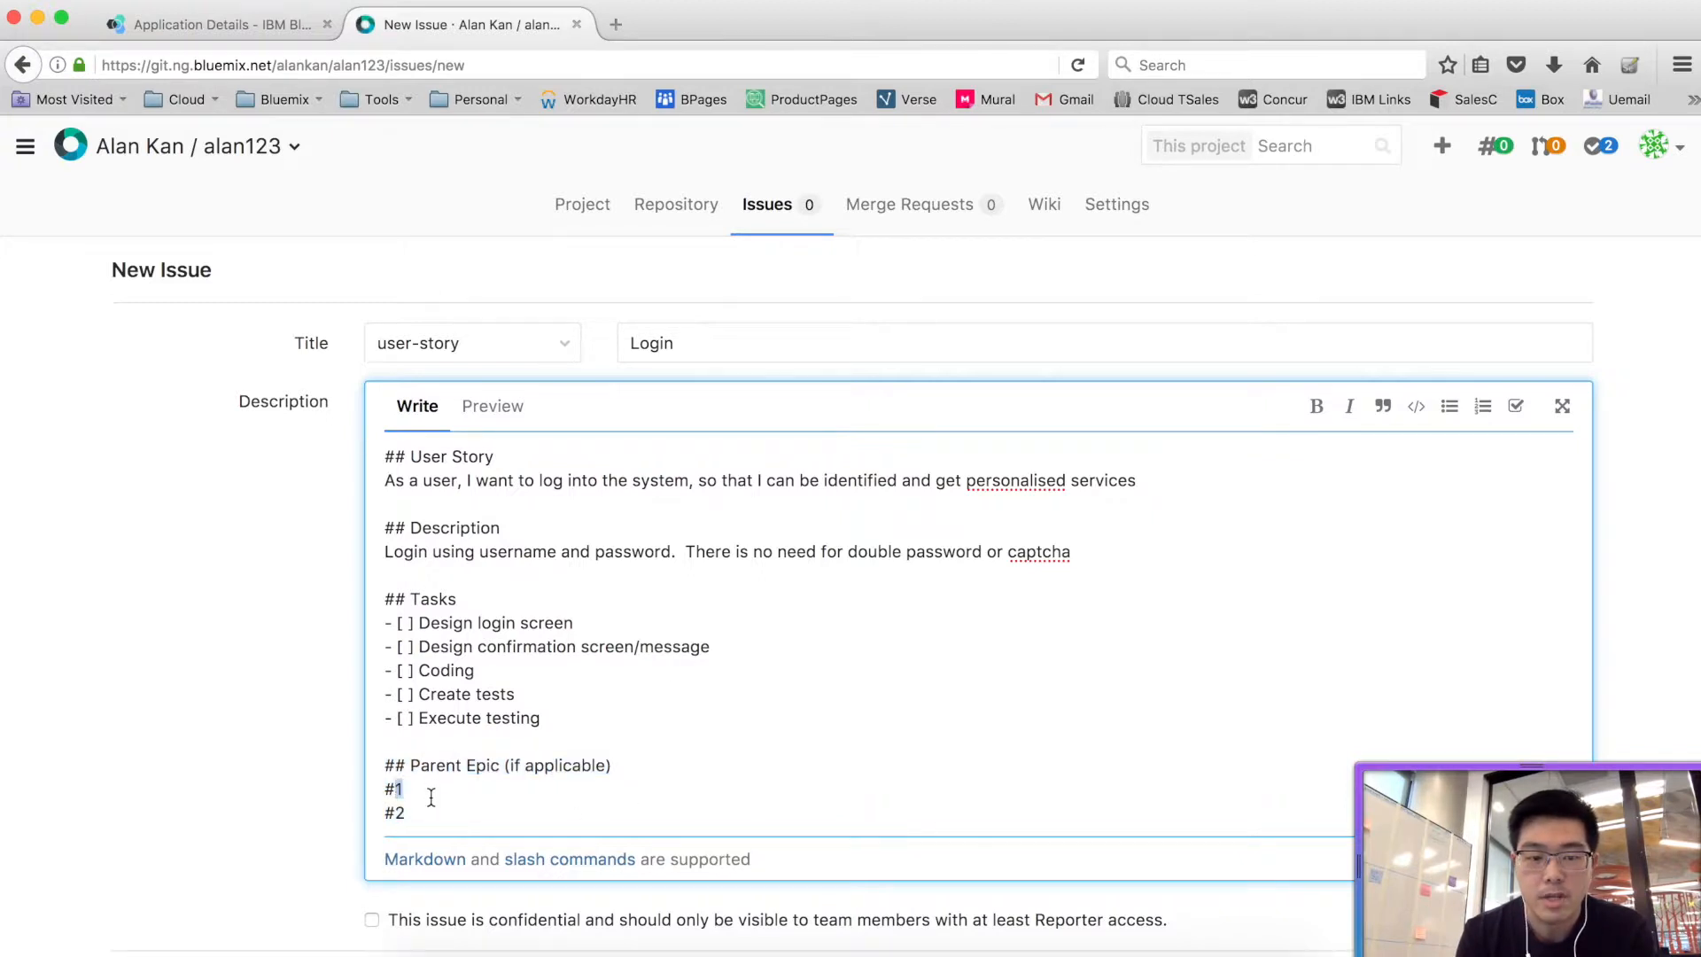
pyautogui.moveTo(433, 810); pyautogui.dragTo(379, 785)
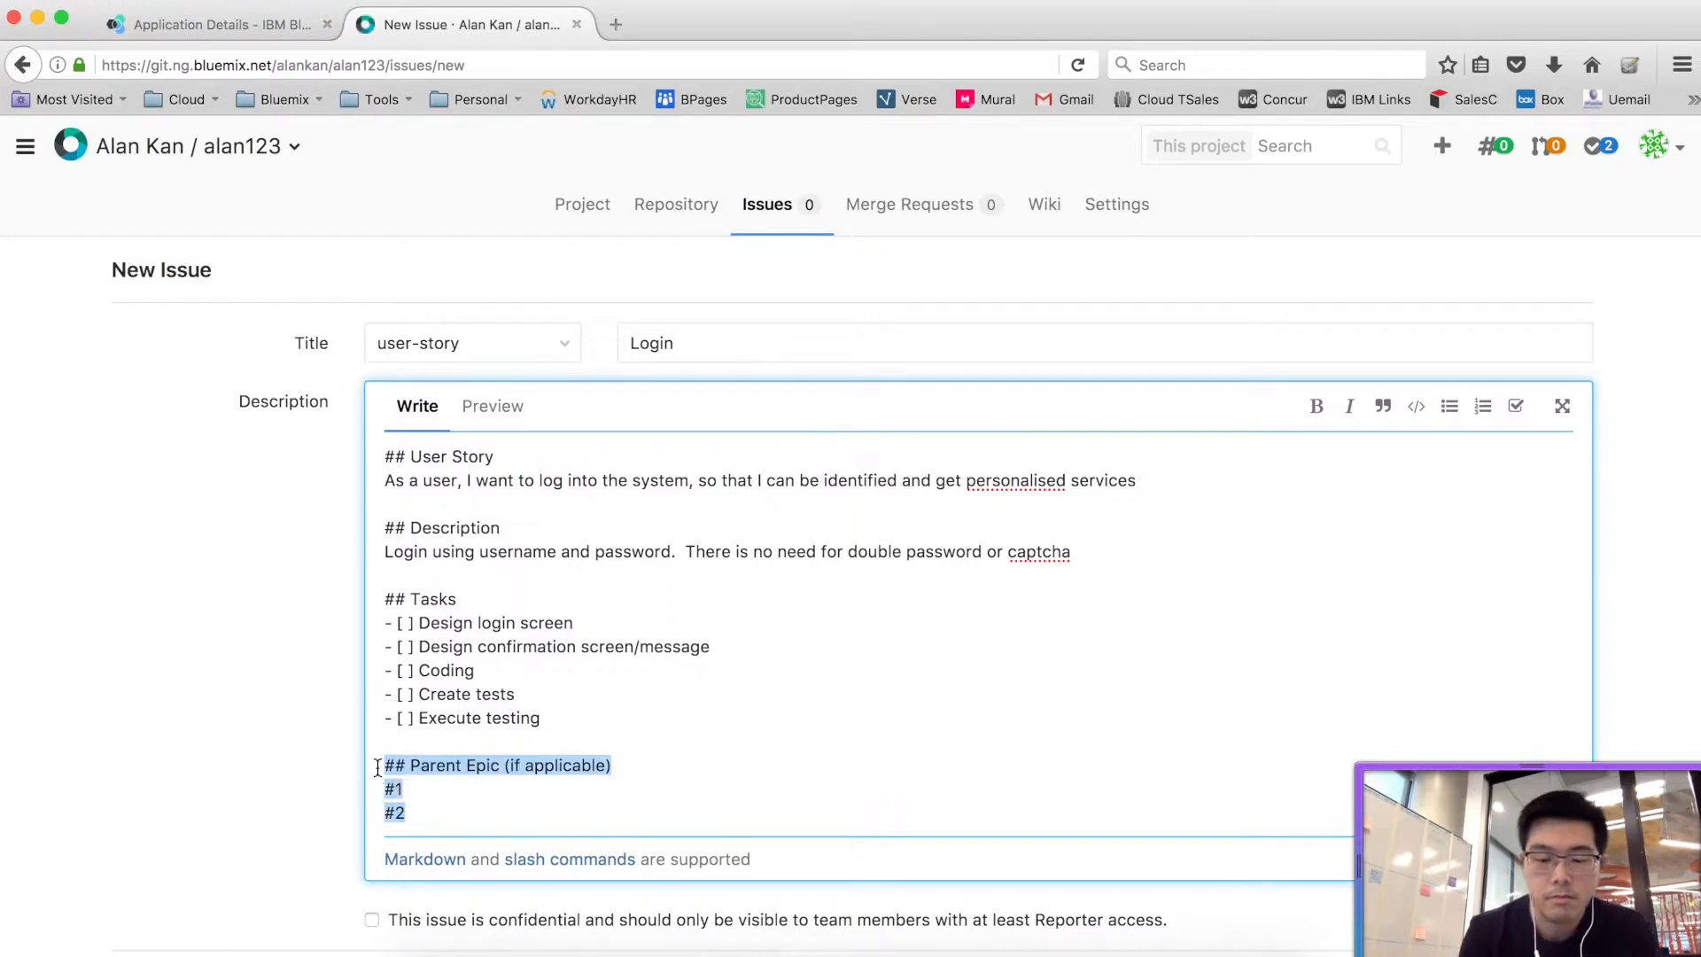
pyautogui.press('BackSpace')
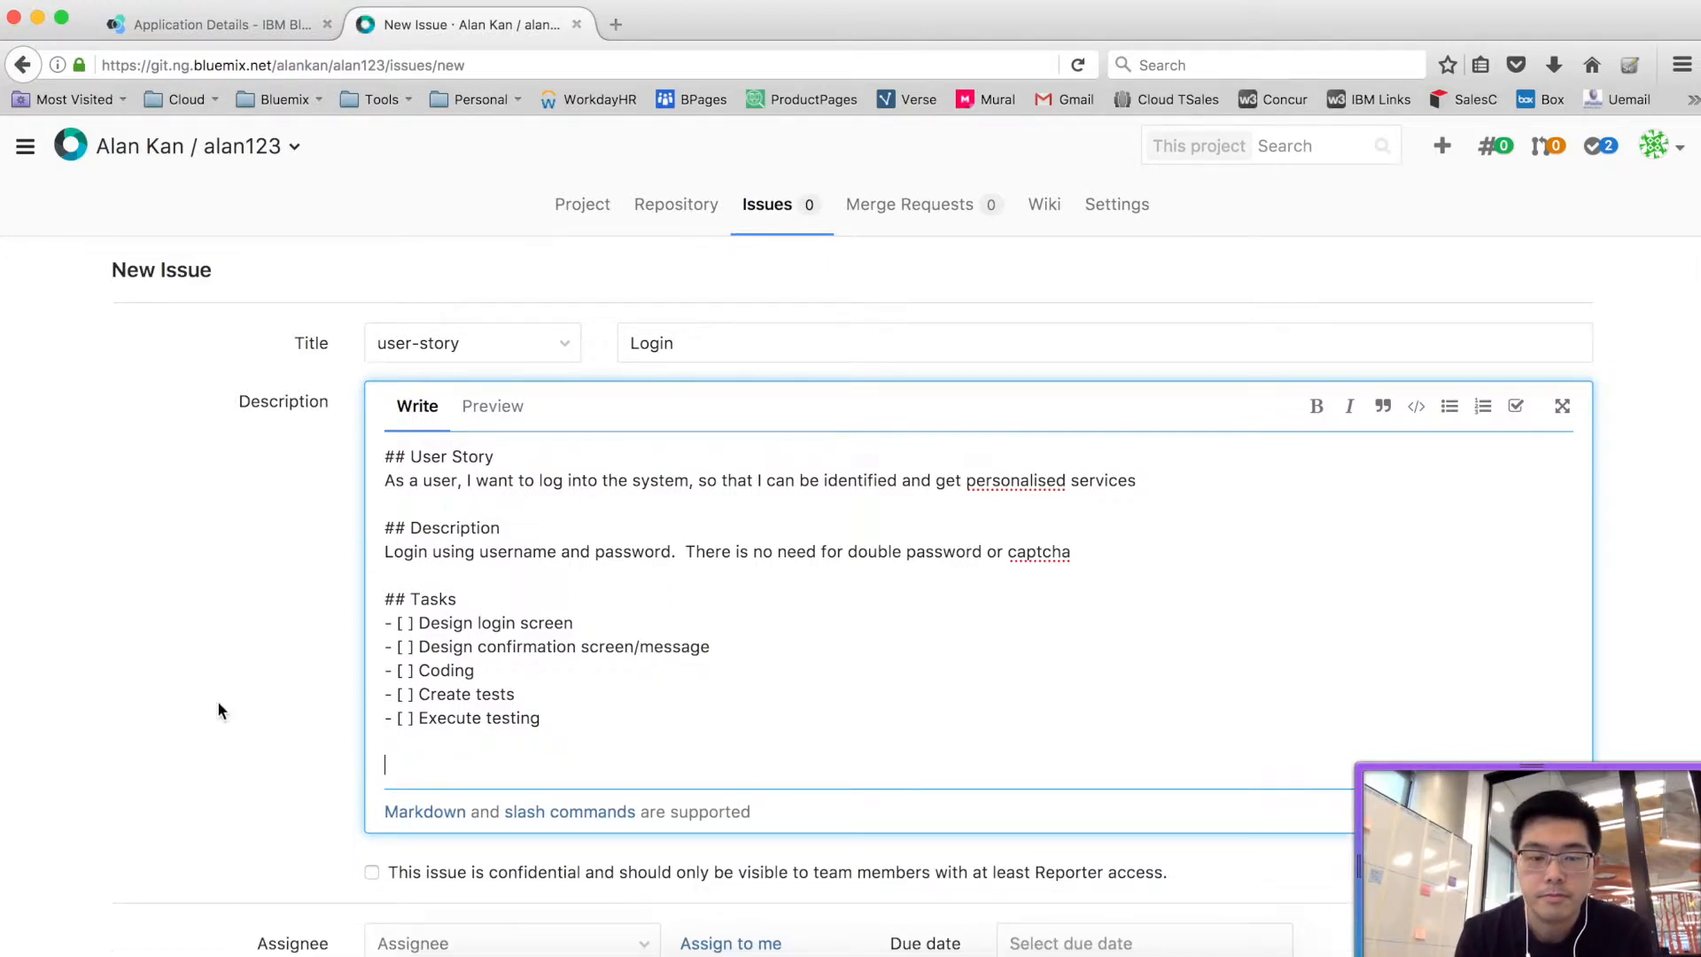
# - Submit the new Login issue without setting an assignee, milestone or labels
pyautogui.click(210, 695)
pyautogui.scroll(-4, 210, 695)
pyautogui.scroll(3, 1449, 491)
pyautogui.scroll(-5, 1448, 491)
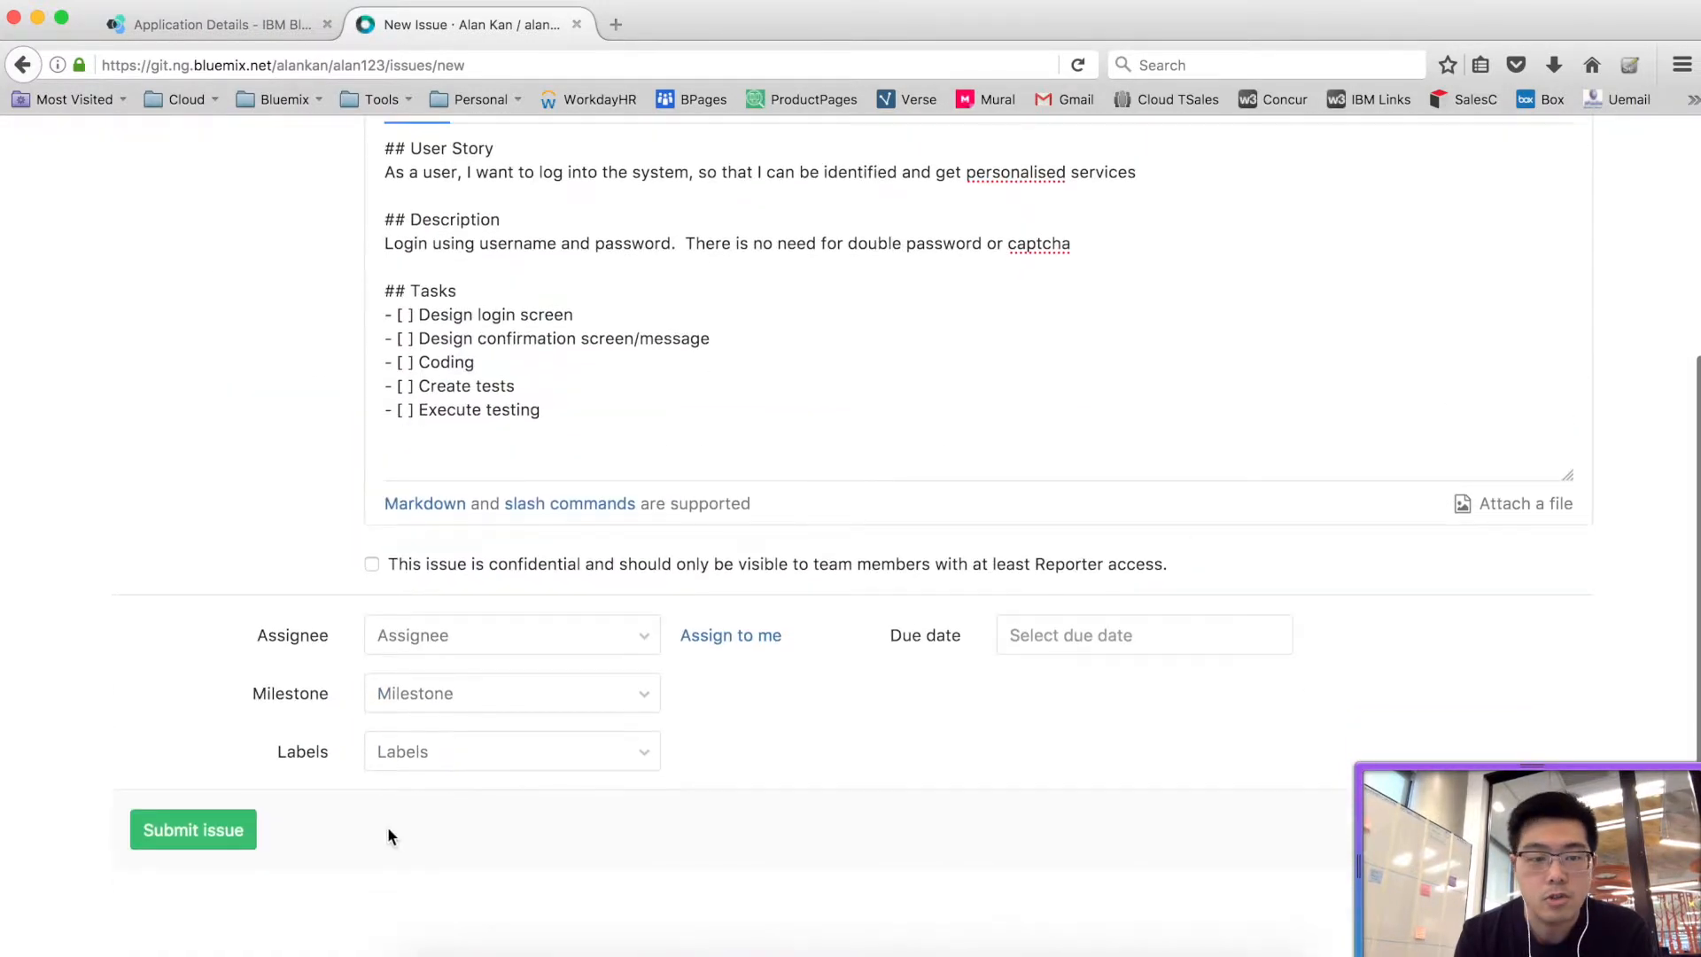
pyautogui.click(177, 826)
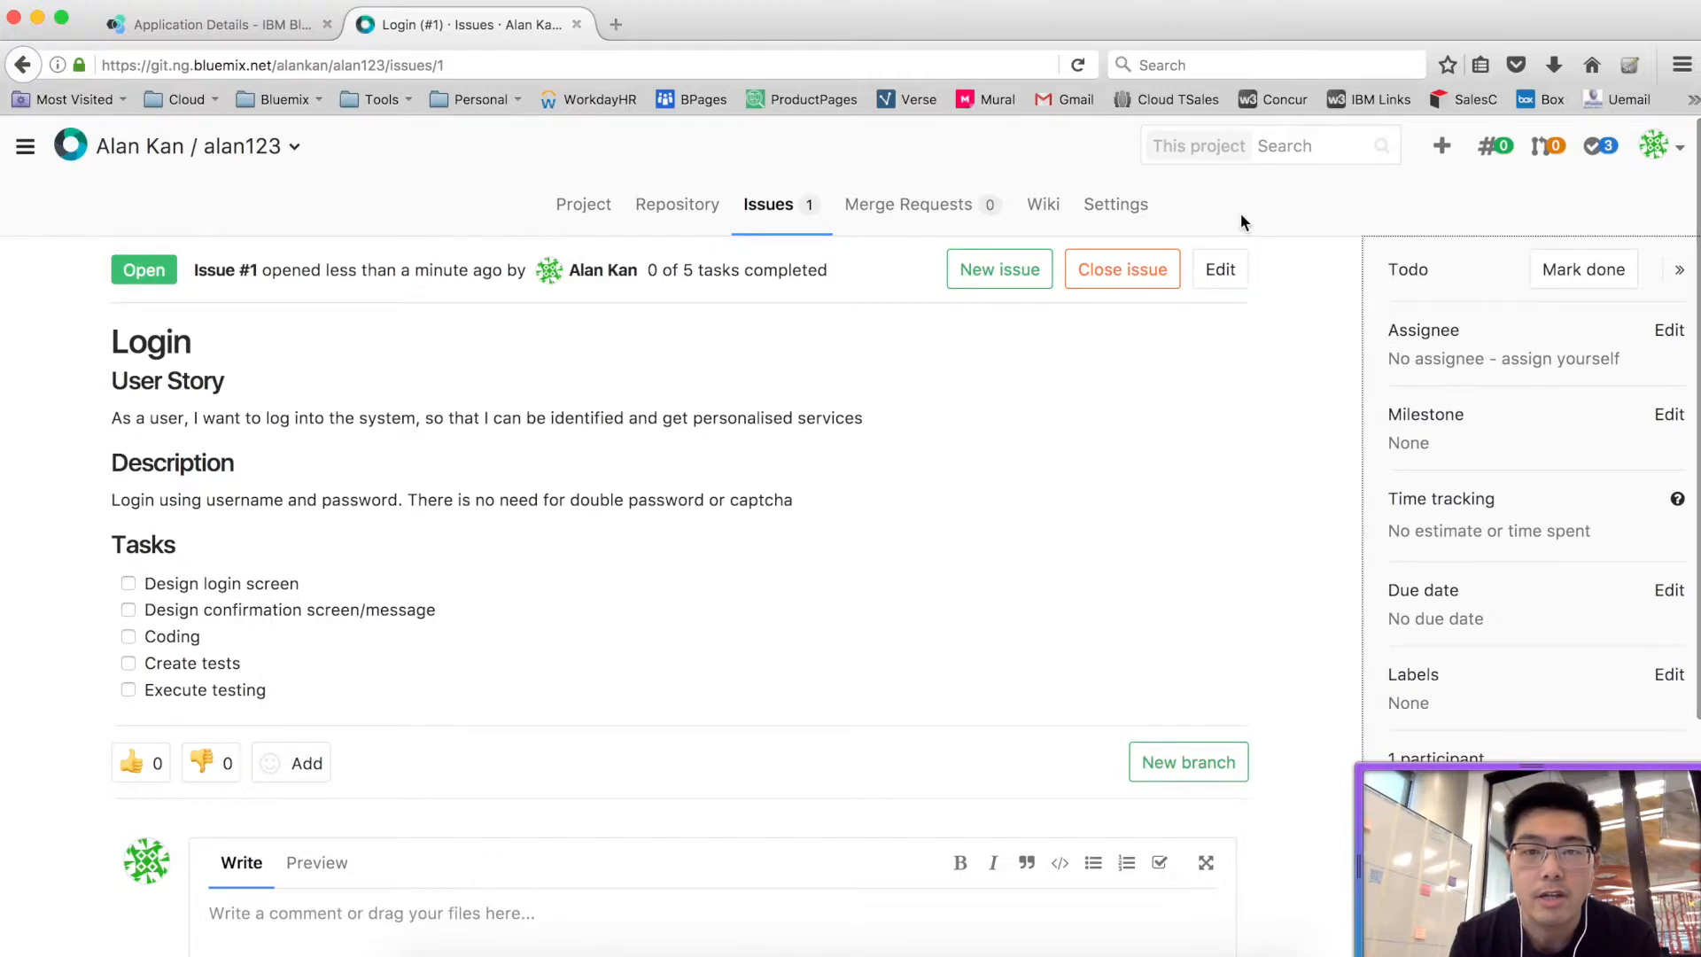
# - Open the project's issue board and create an issue titled "Some function" in the To Do list
pyautogui.click(798, 215)
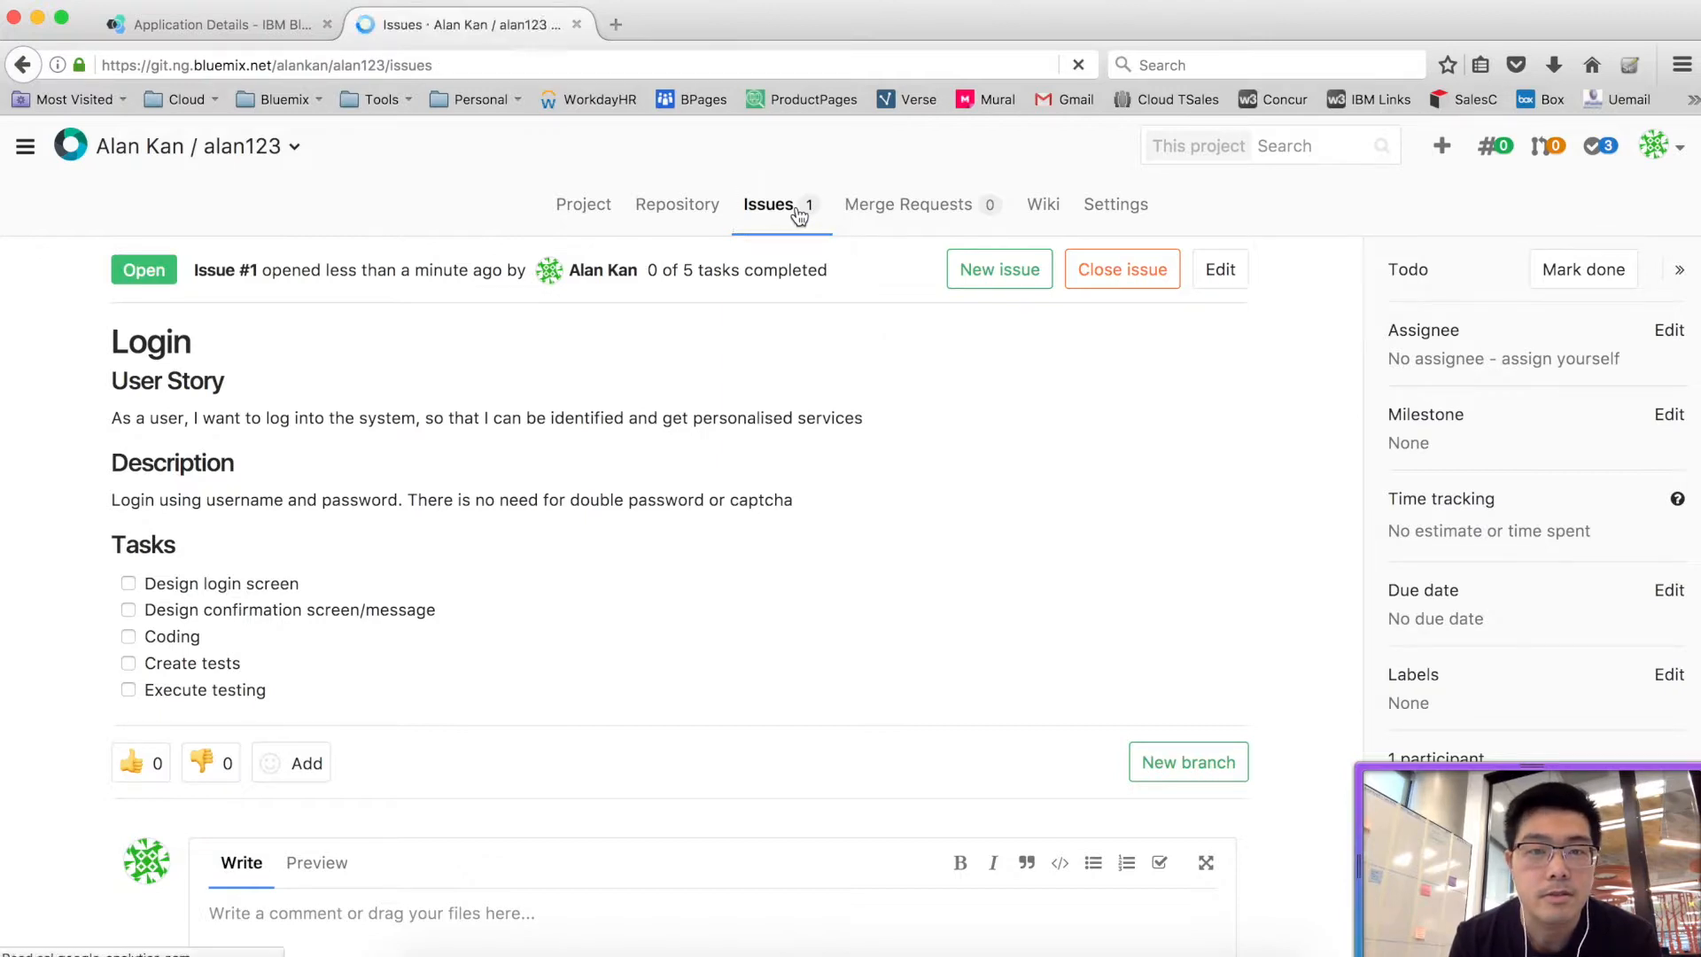
pyautogui.click(799, 273)
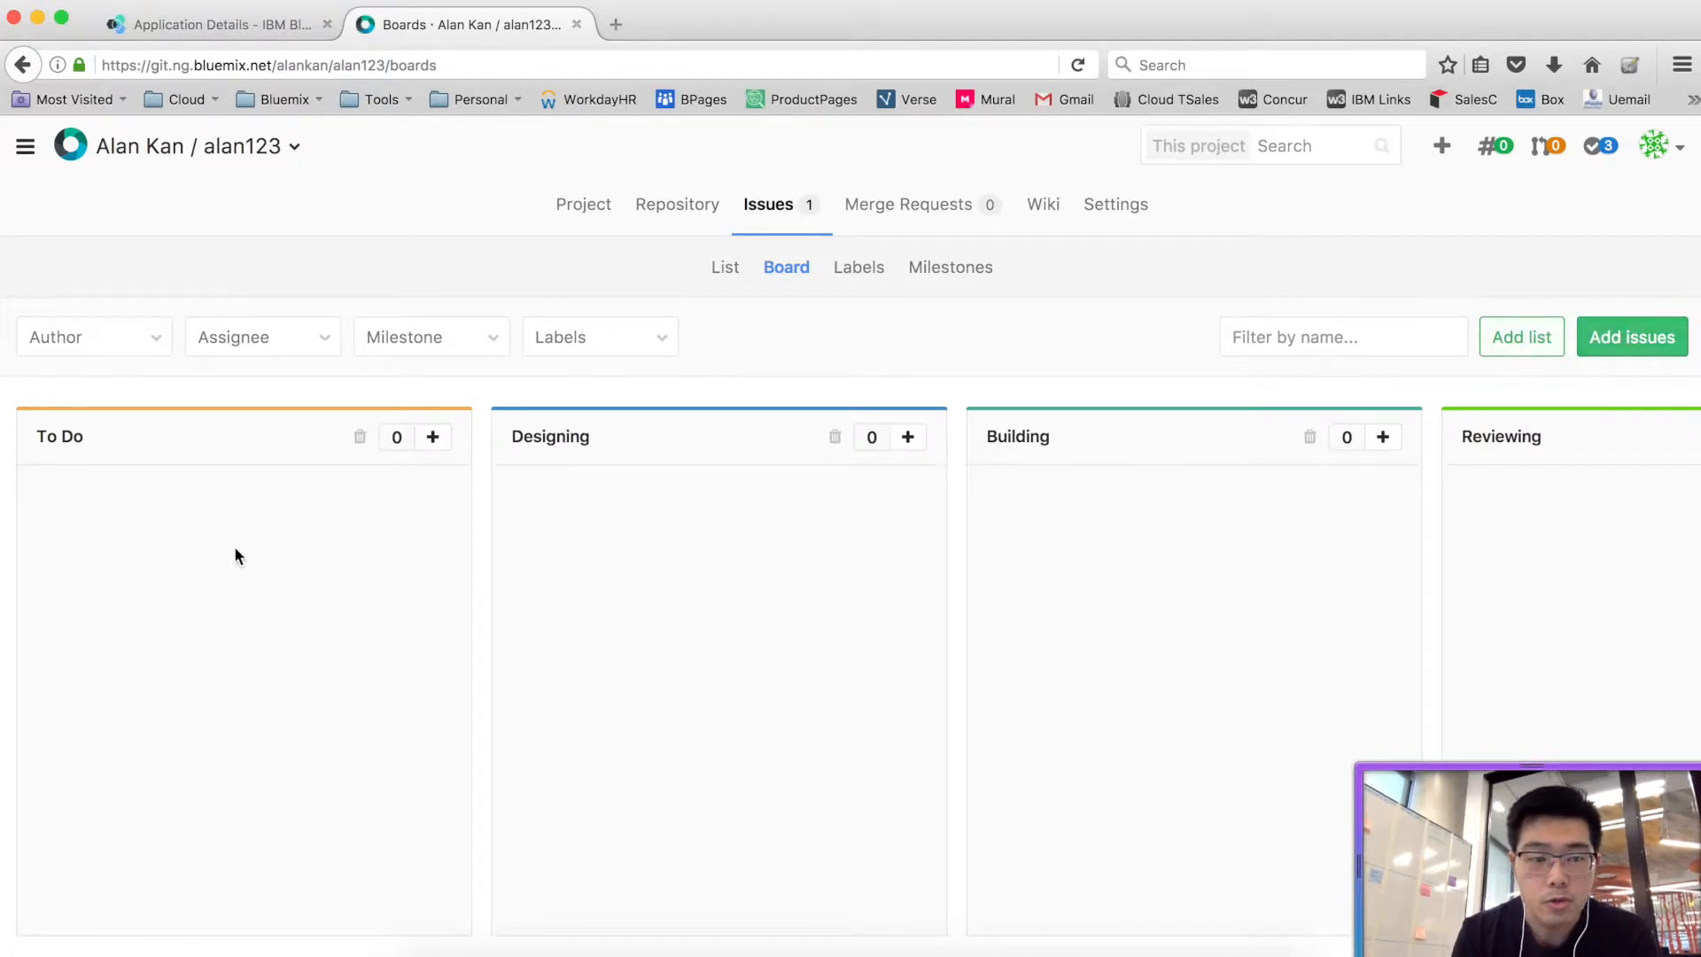
pyautogui.click(431, 443)
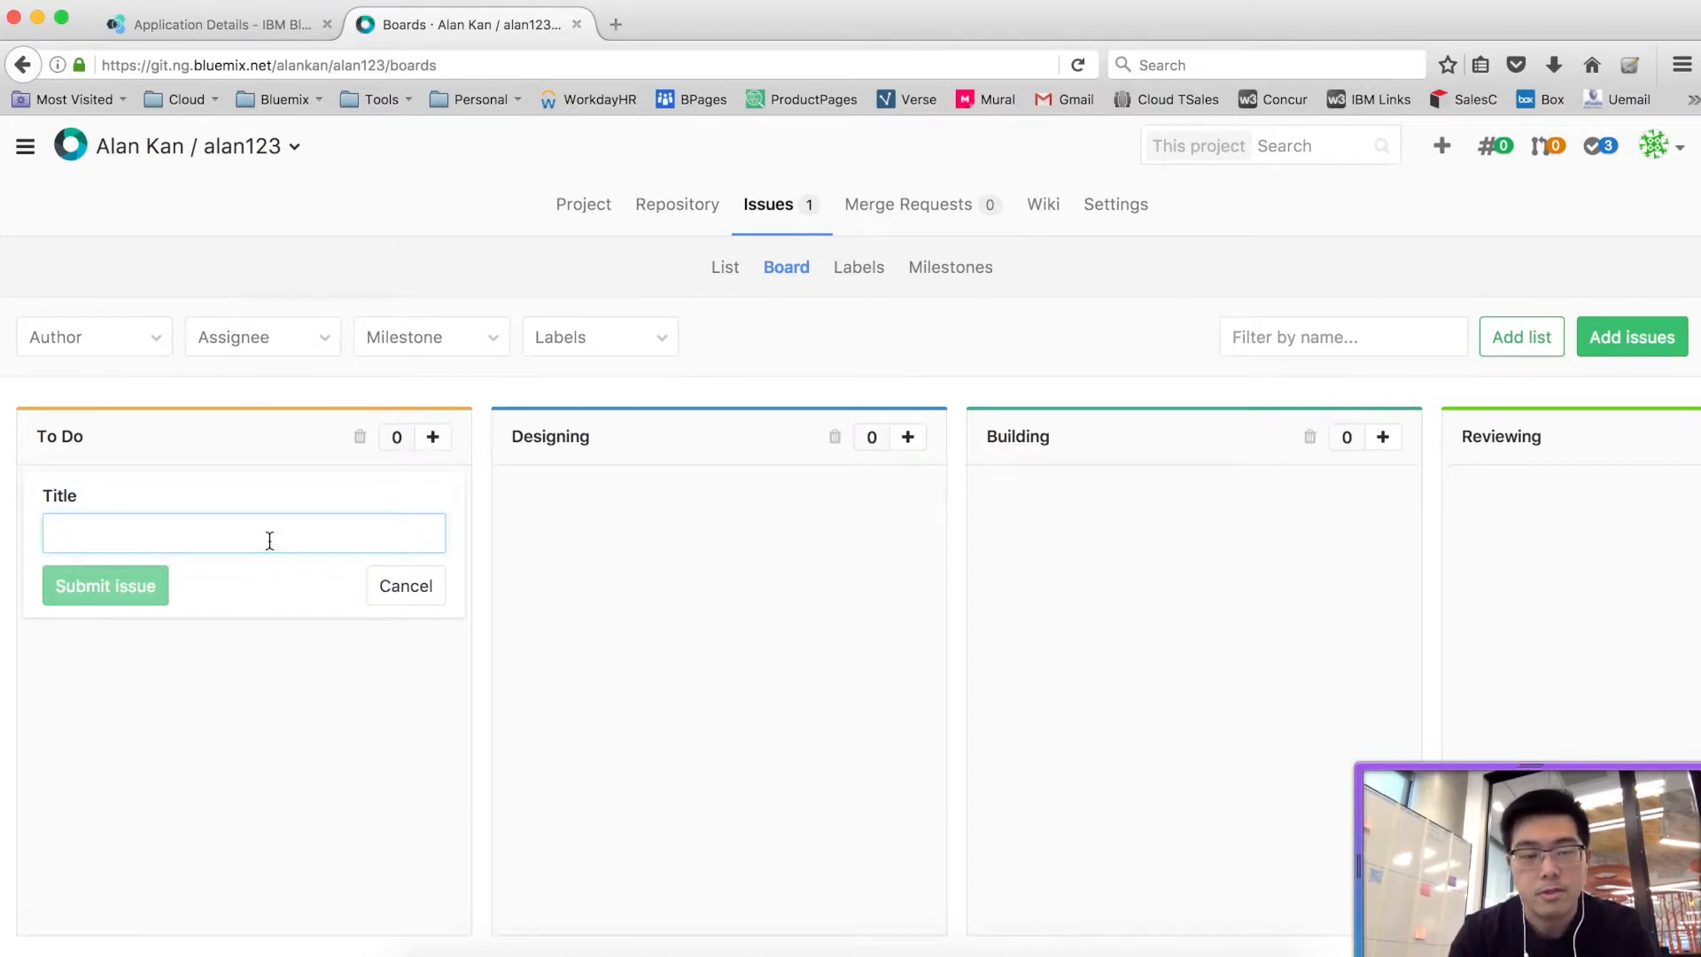
pyautogui.write('Some function')
pyautogui.press('Return')
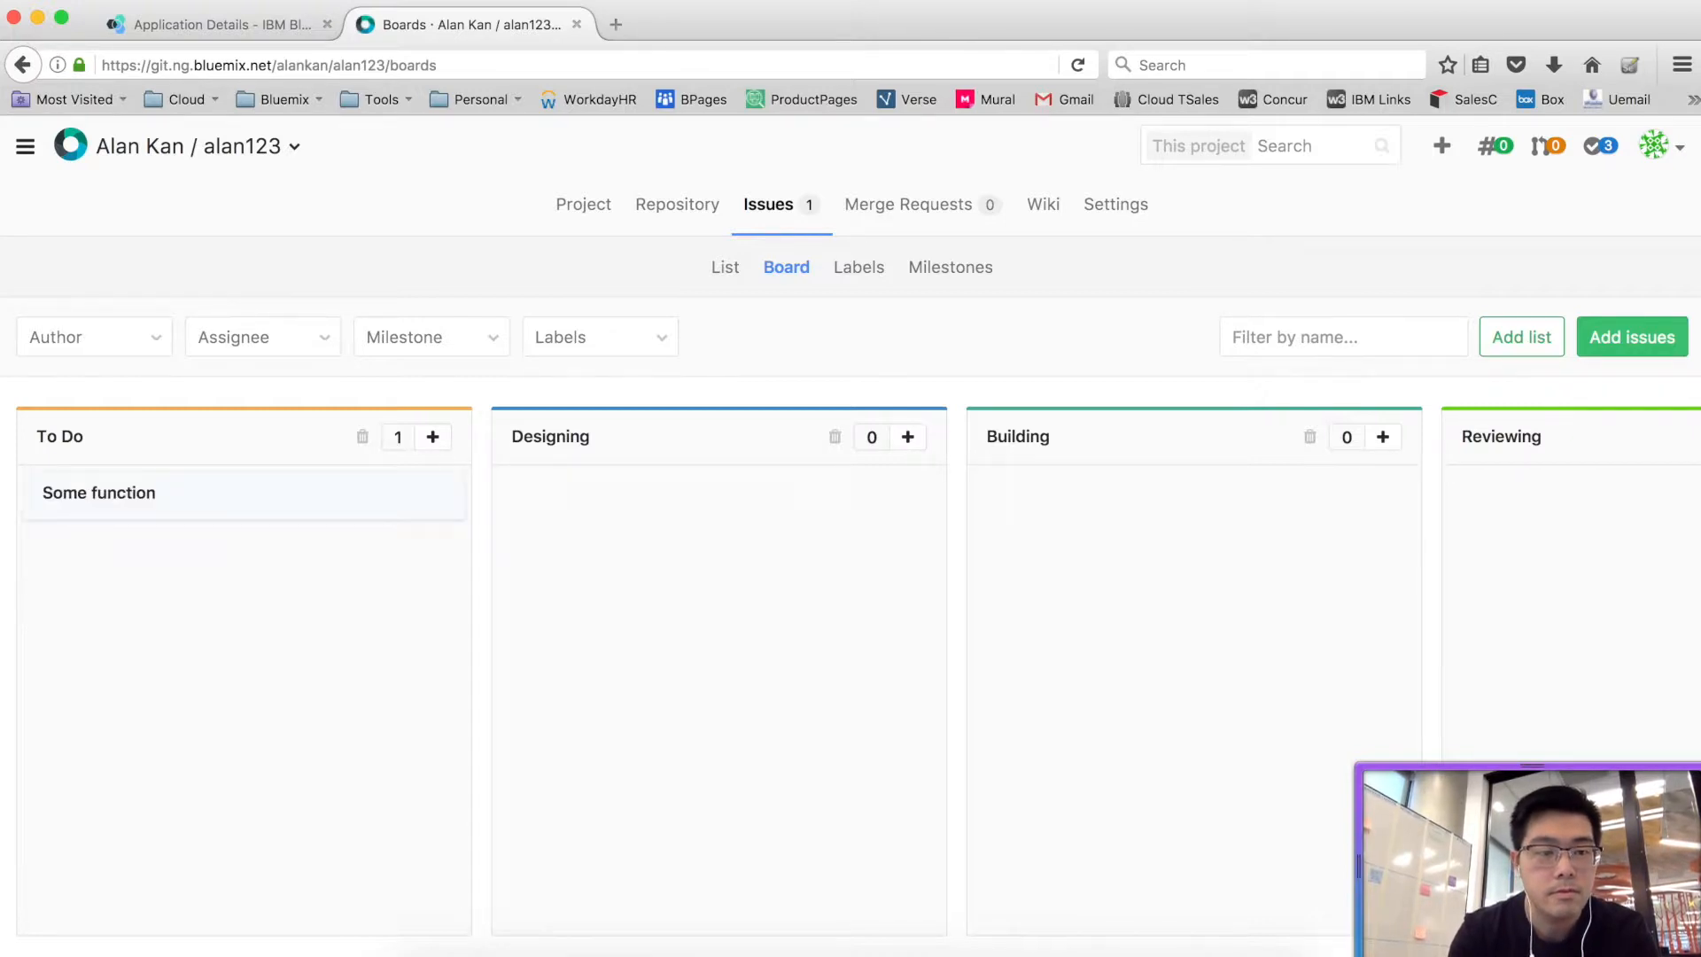
# - Create another issue titled "Some more function" in the To Do list
pyautogui.click(434, 438)
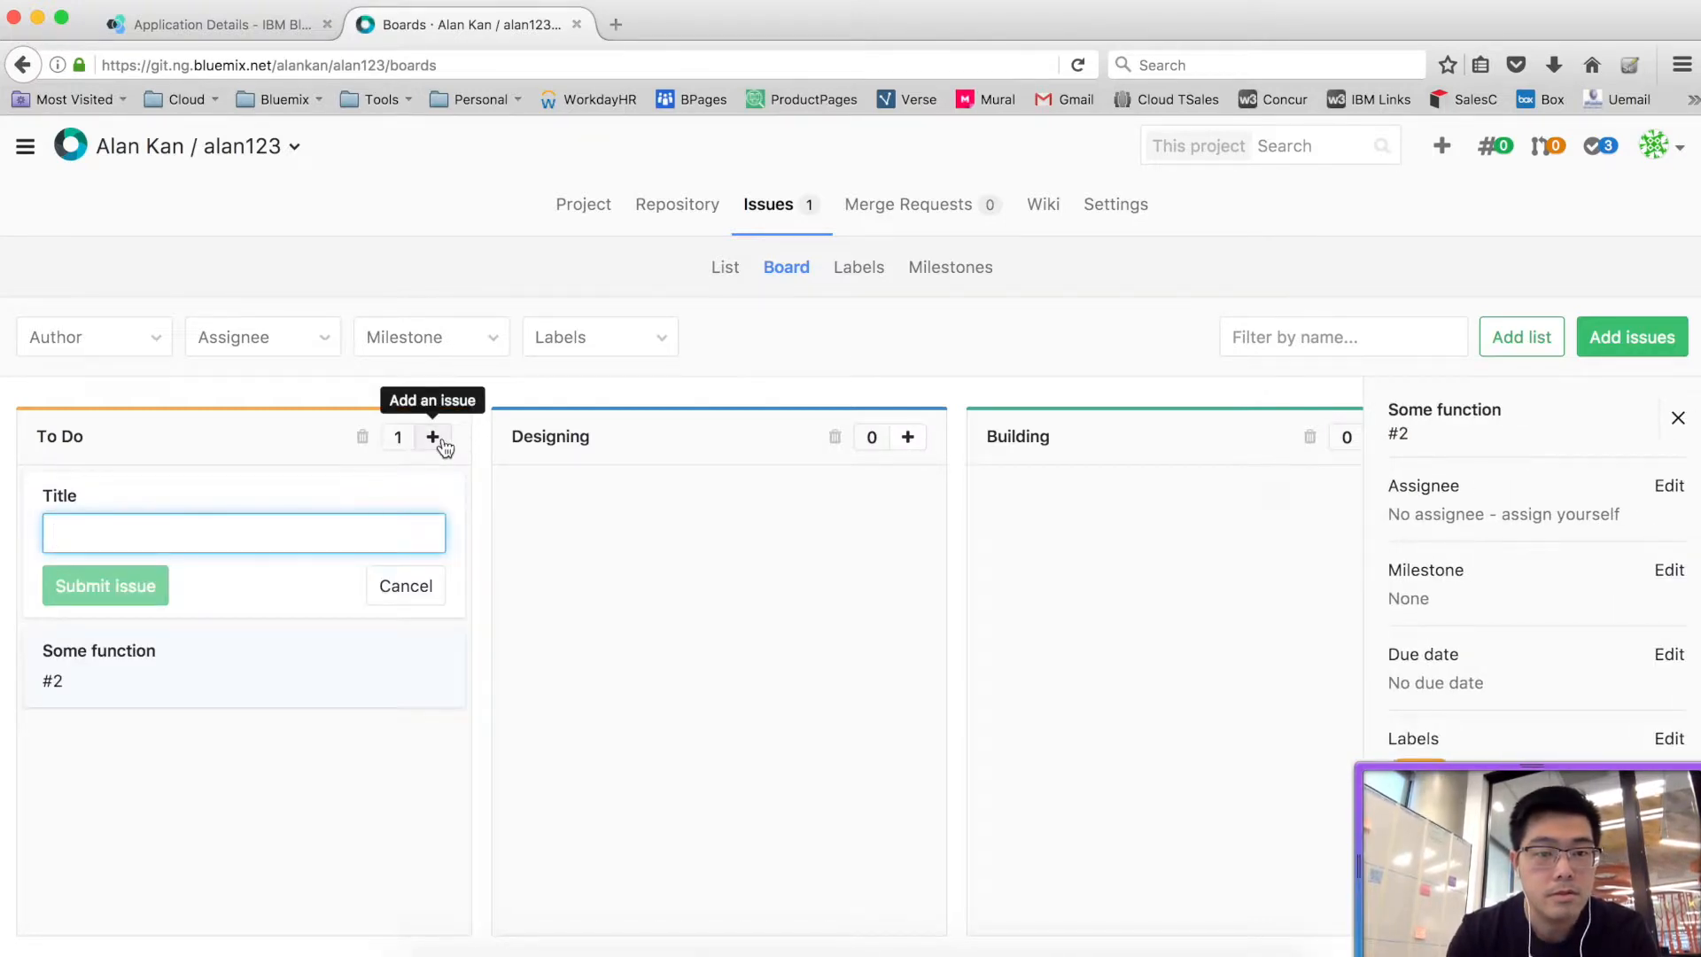
pyautogui.write('Some more function')
pyautogui.press('Return')
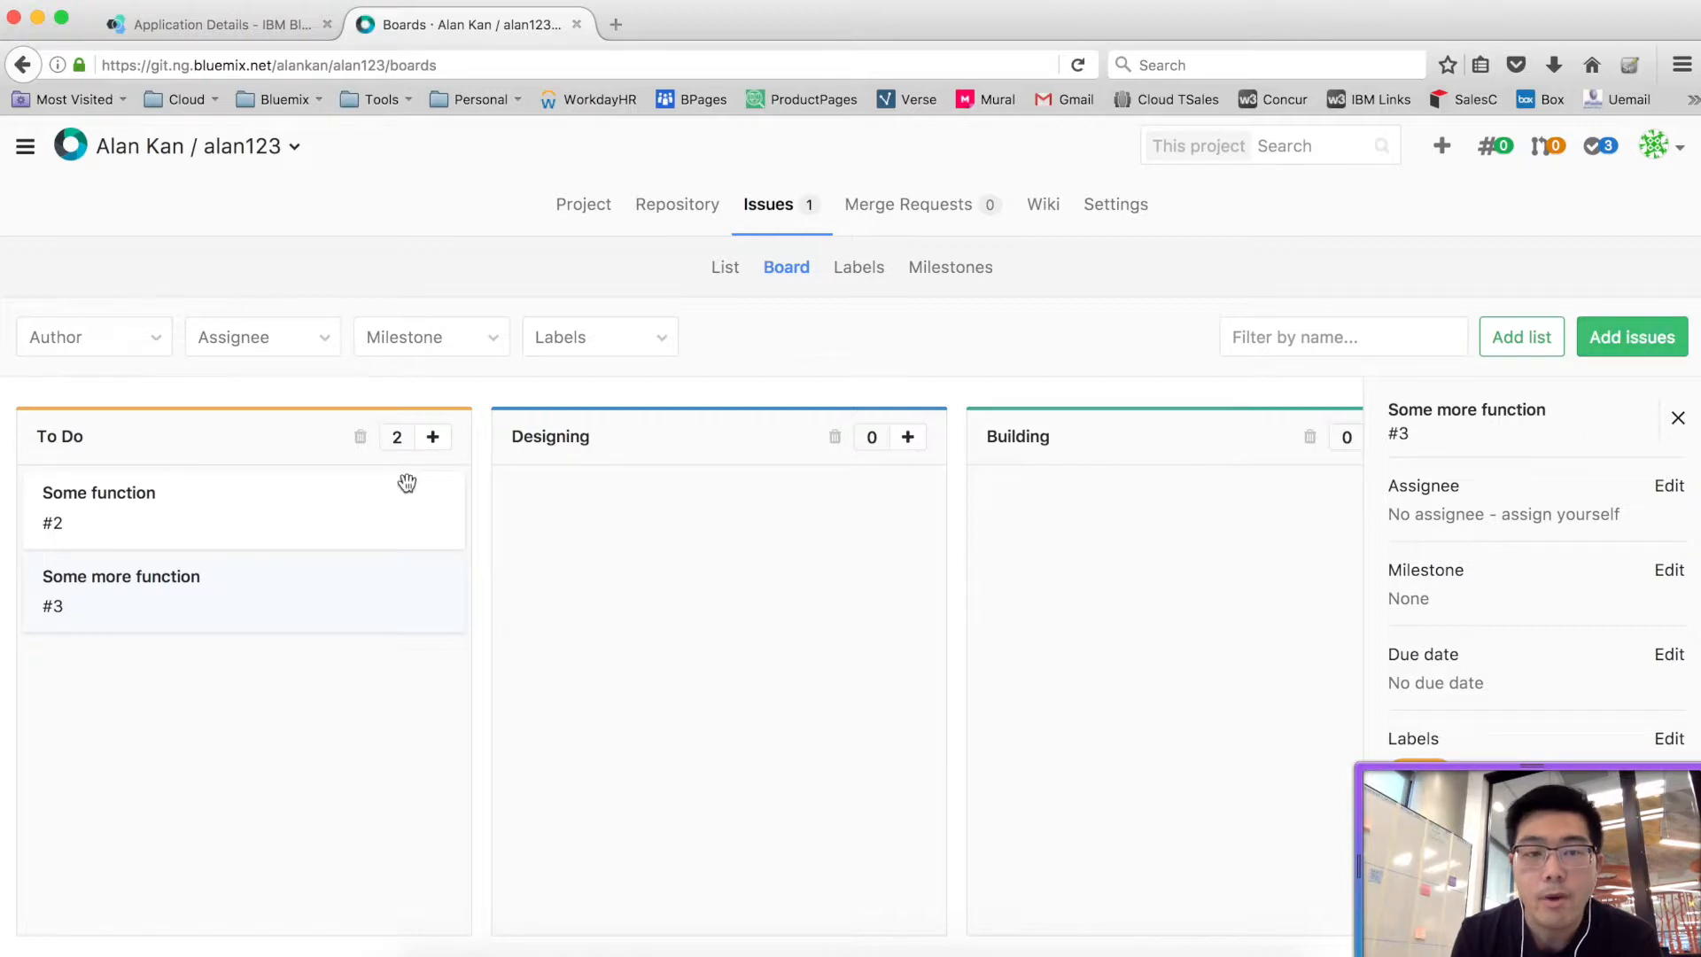
# - Add the existing Login issue to the board's To Do list
pyautogui.click(1635, 341)
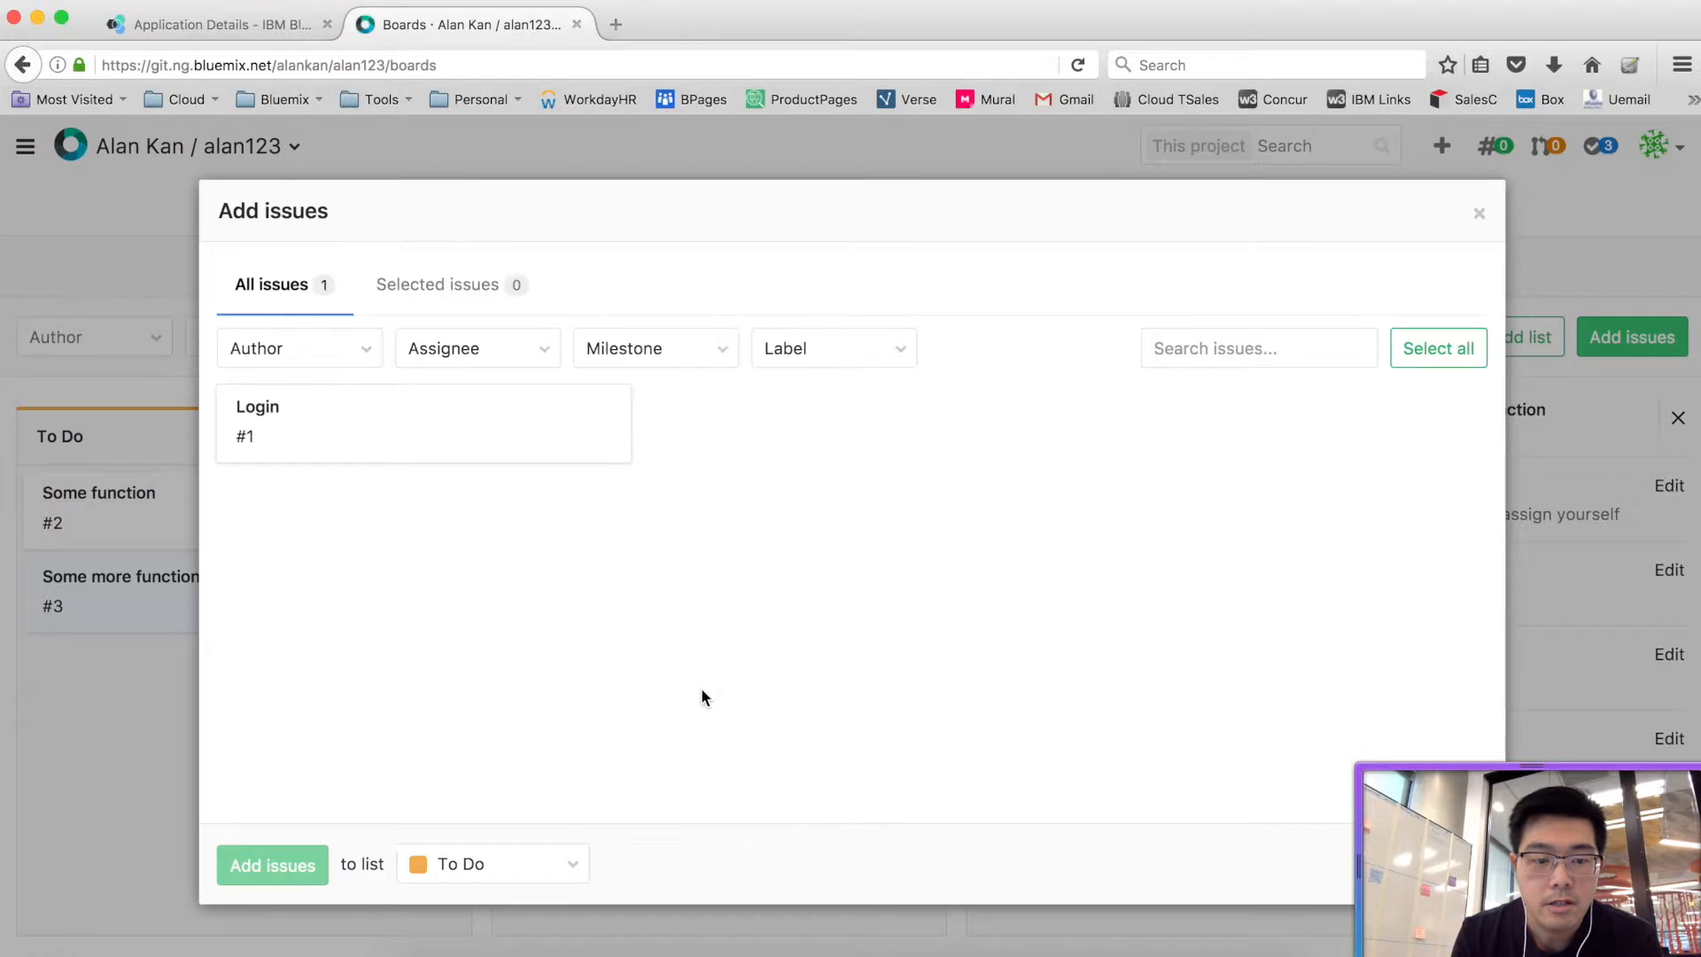
pyautogui.click(489, 426)
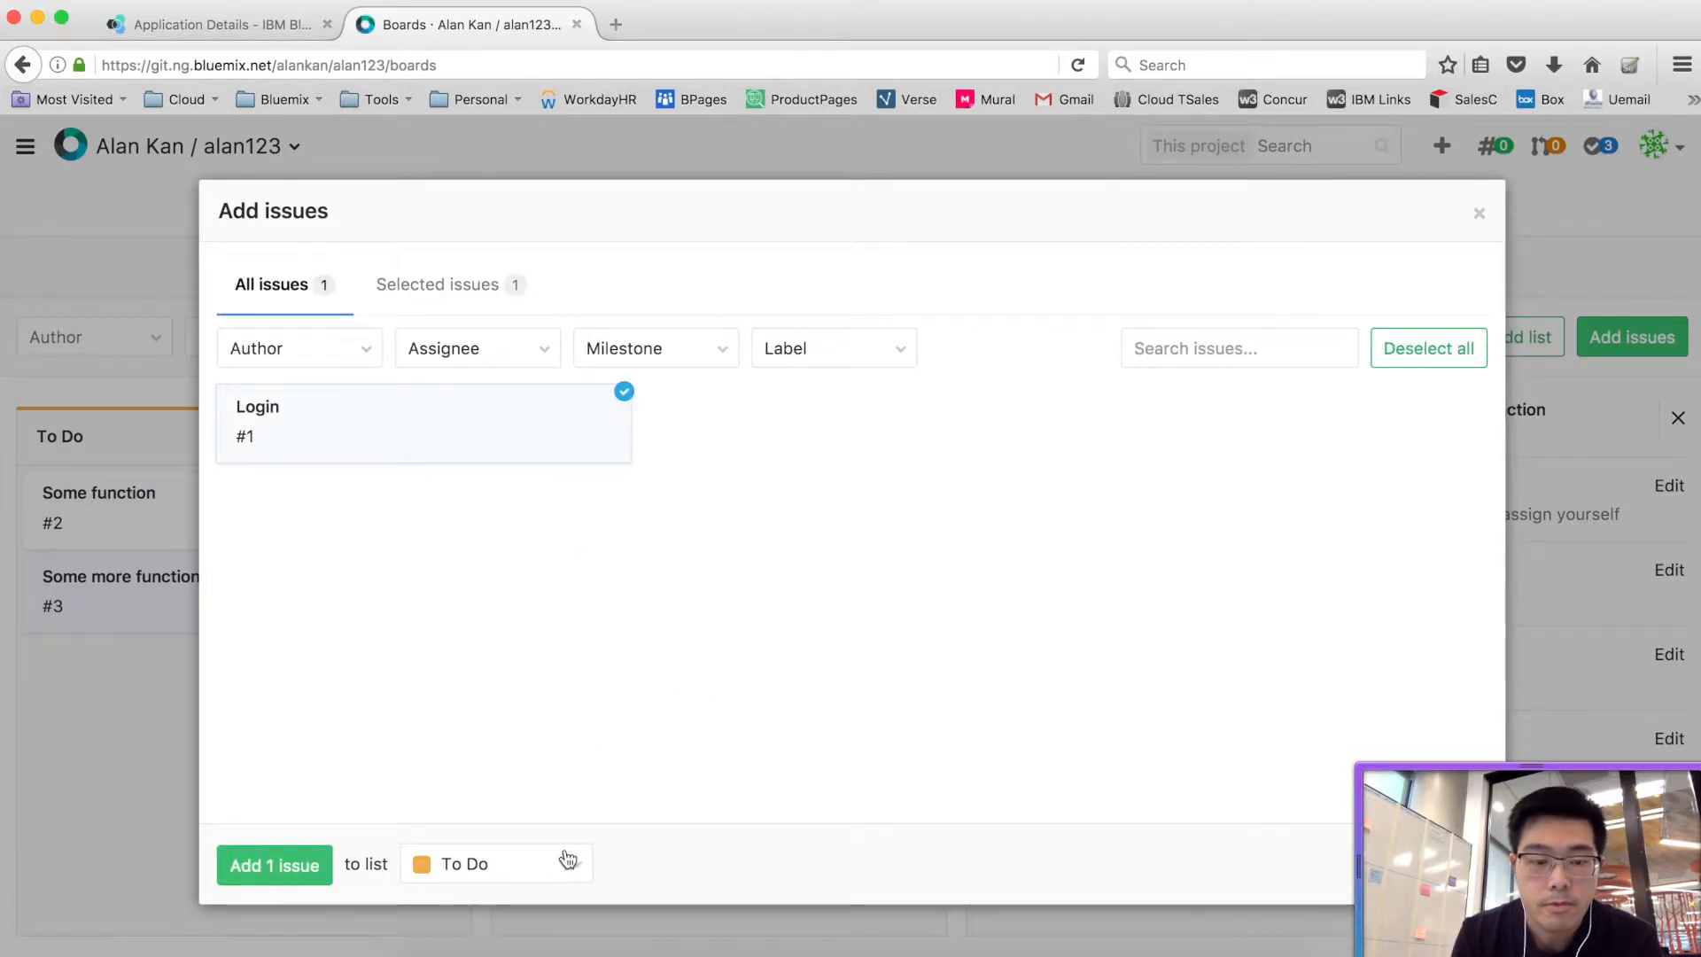
pyautogui.click(306, 867)
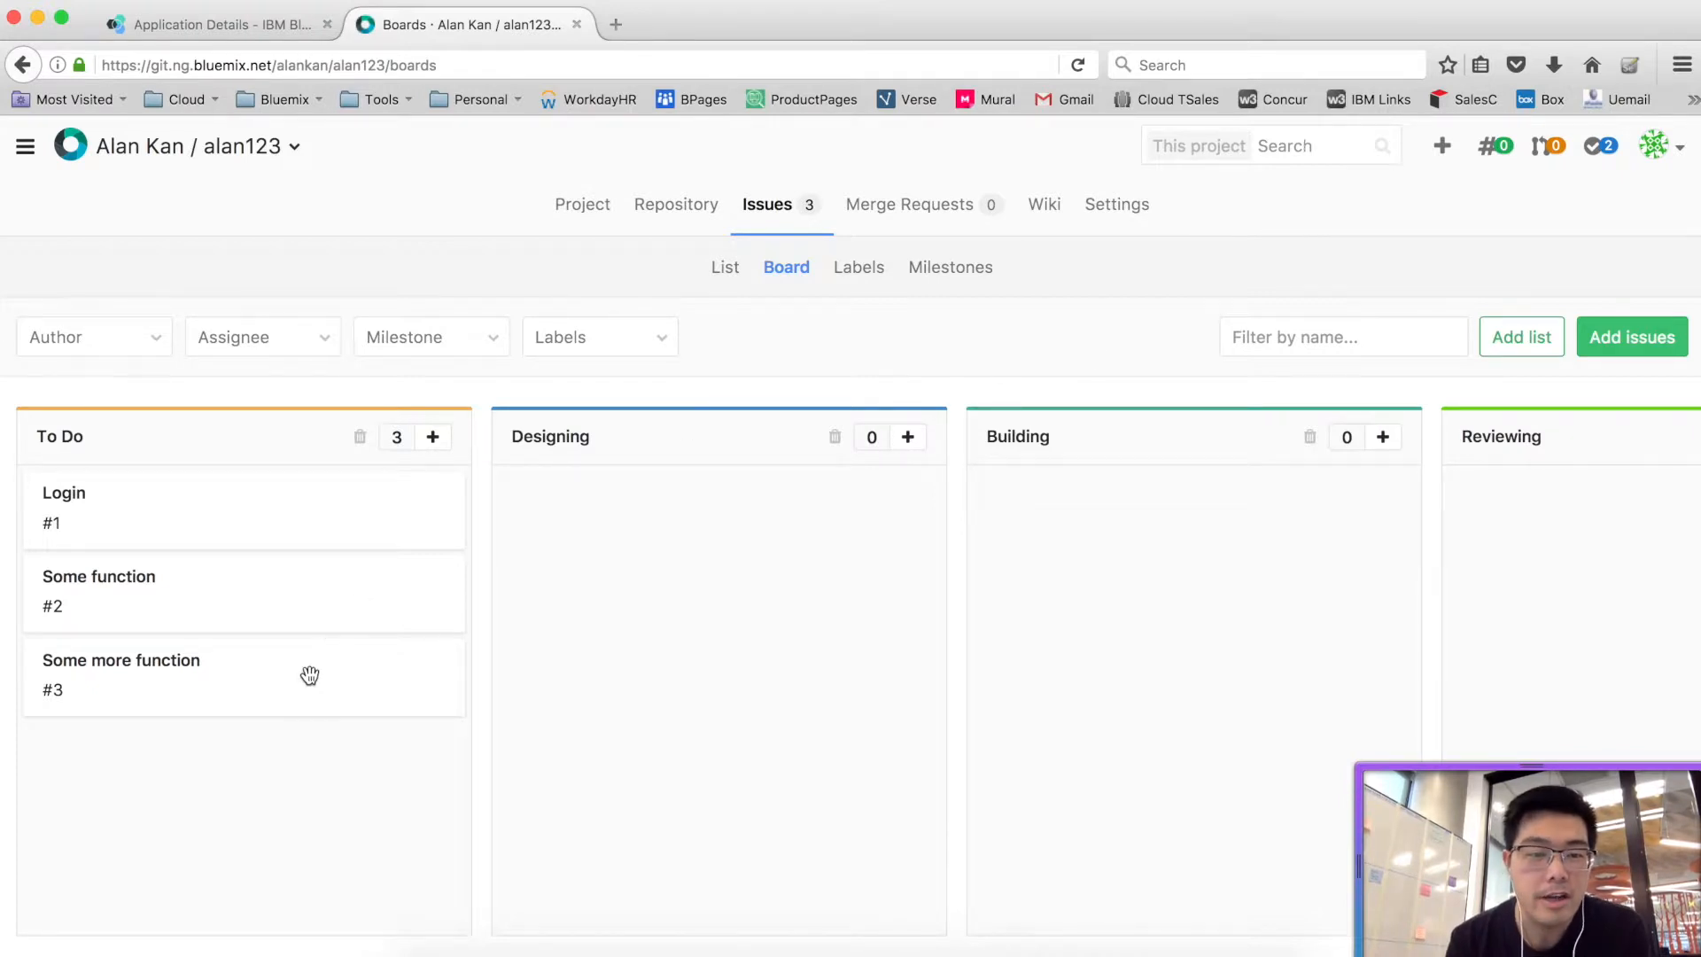
# - Reorder the To Do cards so that Login comes first, followed by Some more function and Some function
pyautogui.moveTo(309, 675); pyautogui.dragTo(314, 501)
pyautogui.moveTo(319, 666); pyautogui.dragTo(319, 566)
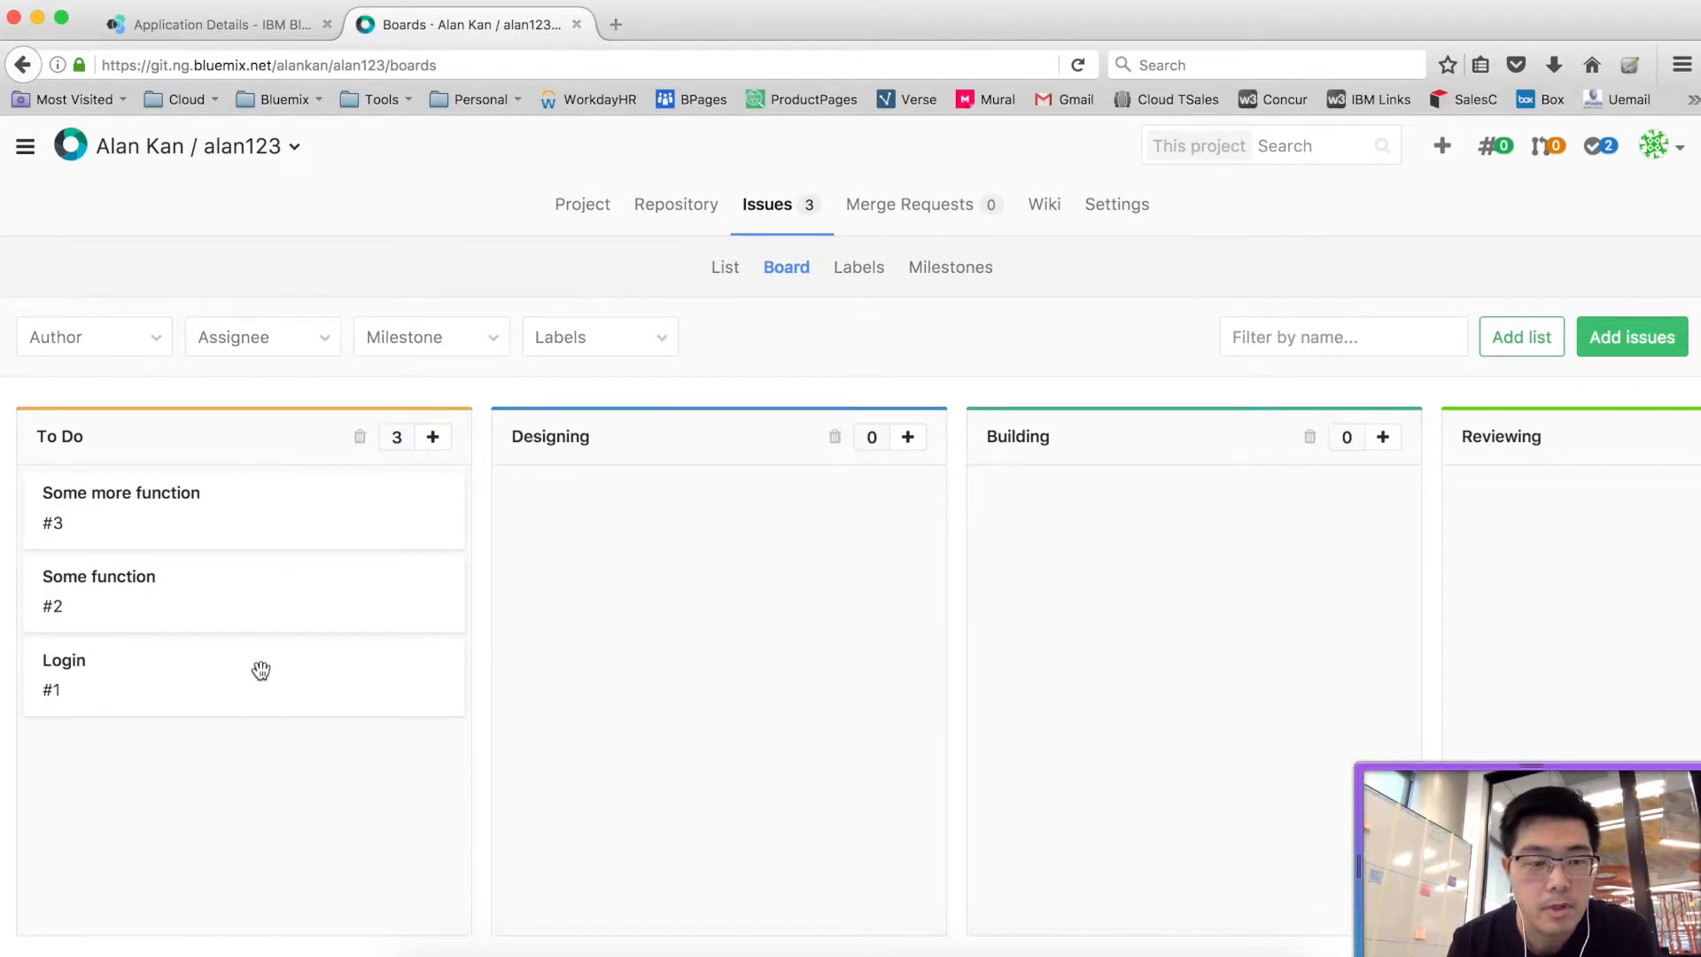
pyautogui.moveTo(260, 665); pyautogui.dragTo(257, 492)
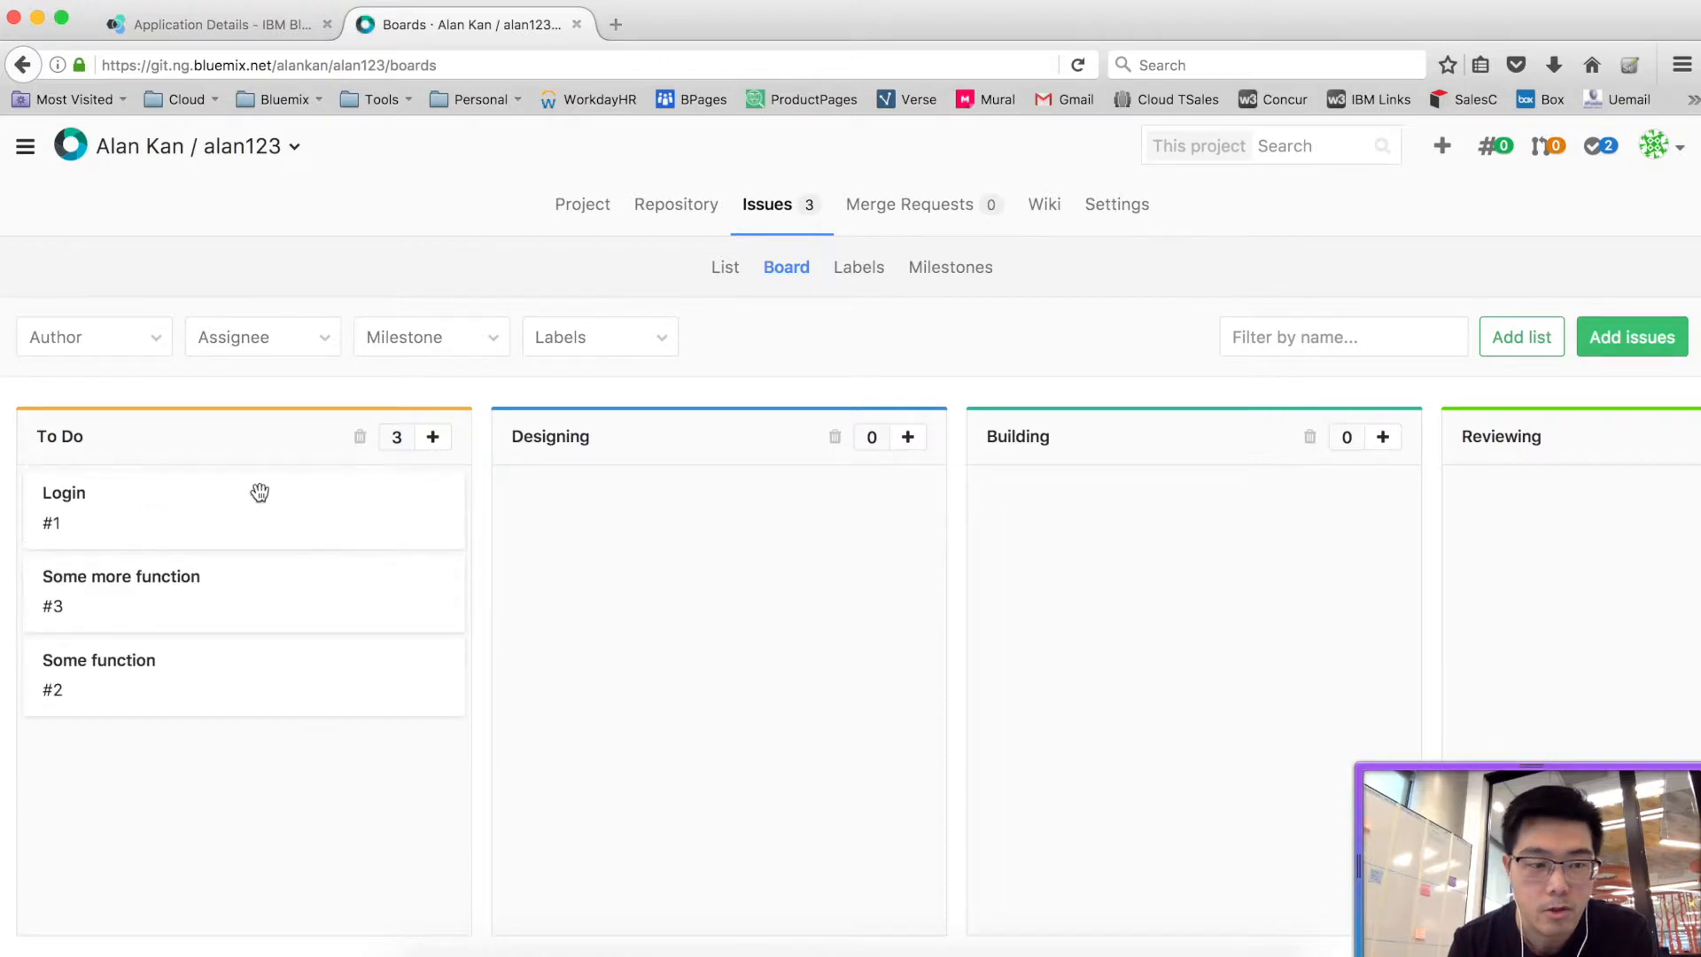
# - Open the Login issue from the board and assign it the "5 pts" label
pyautogui.click(82, 506)
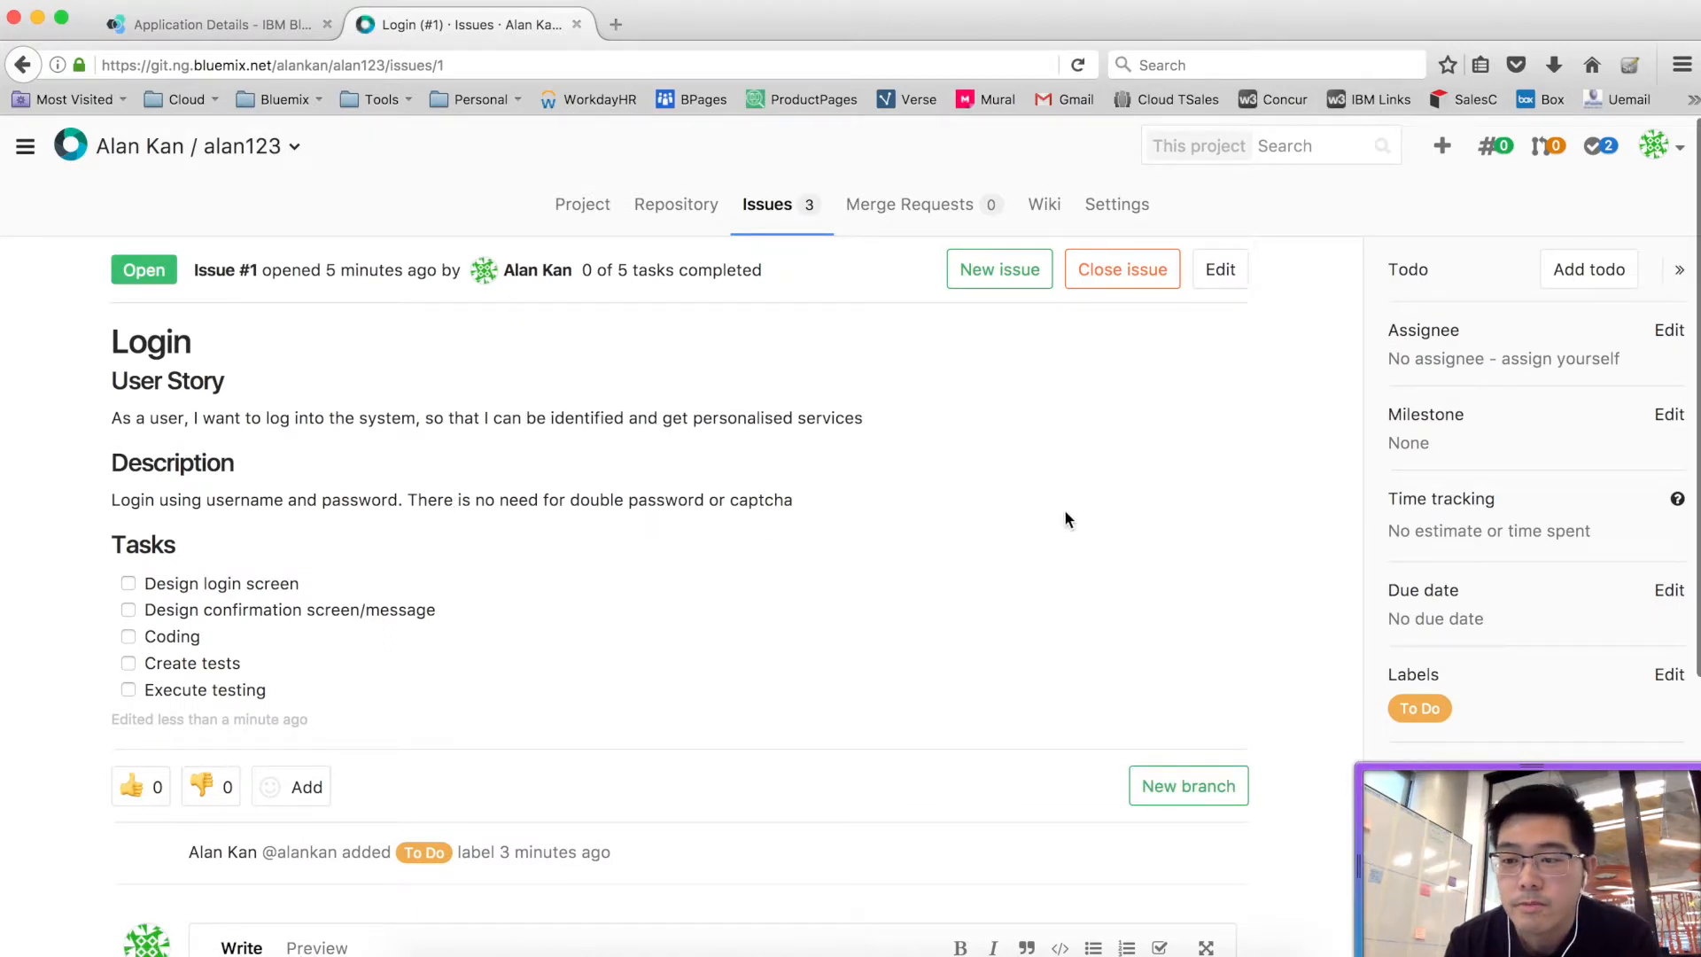
pyautogui.click(1677, 680)
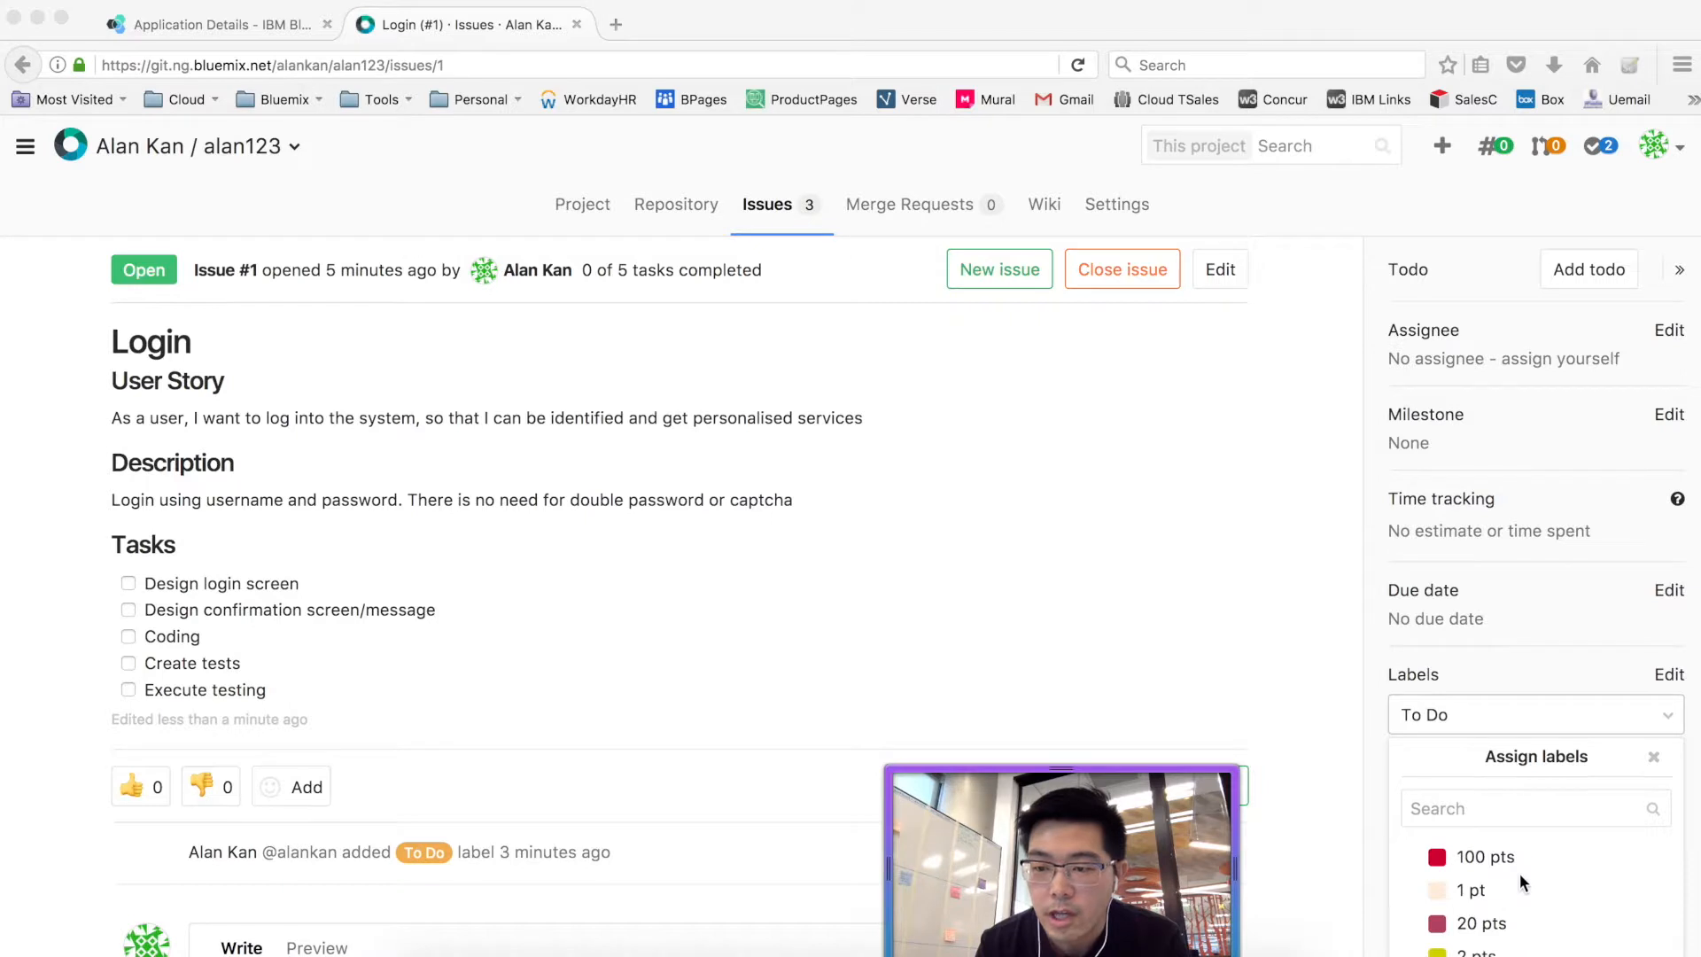
pyautogui.scroll(-3, 1621, 890)
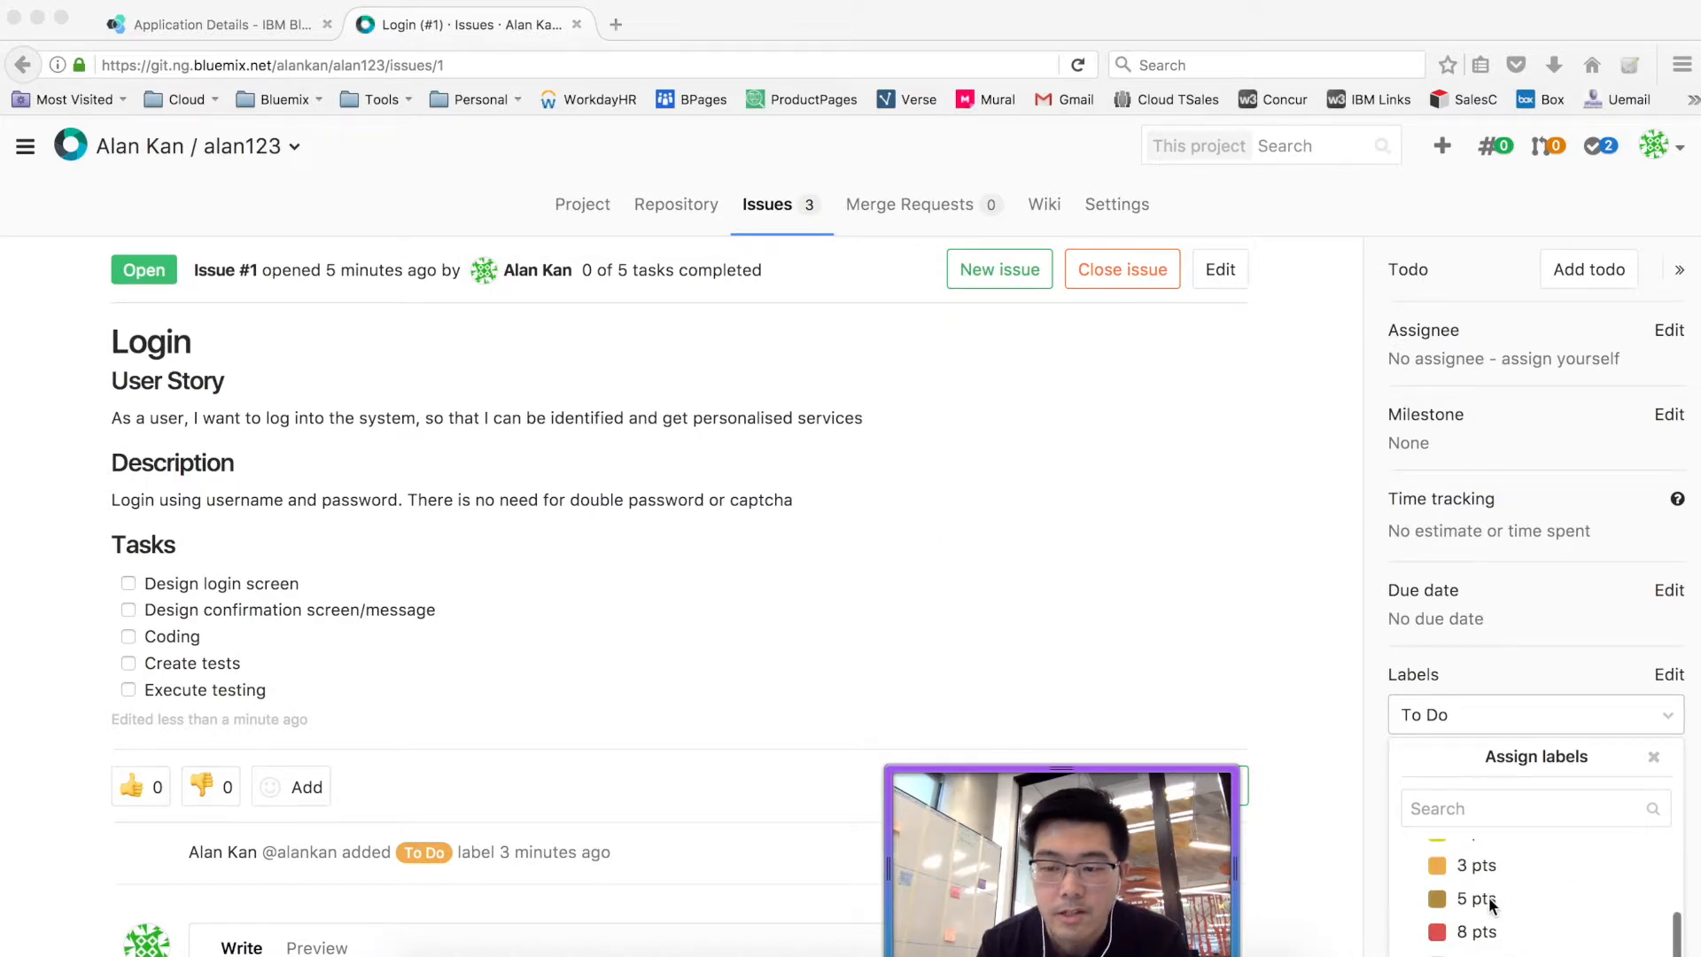
pyautogui.click(1487, 895)
pyautogui.click(1487, 897)
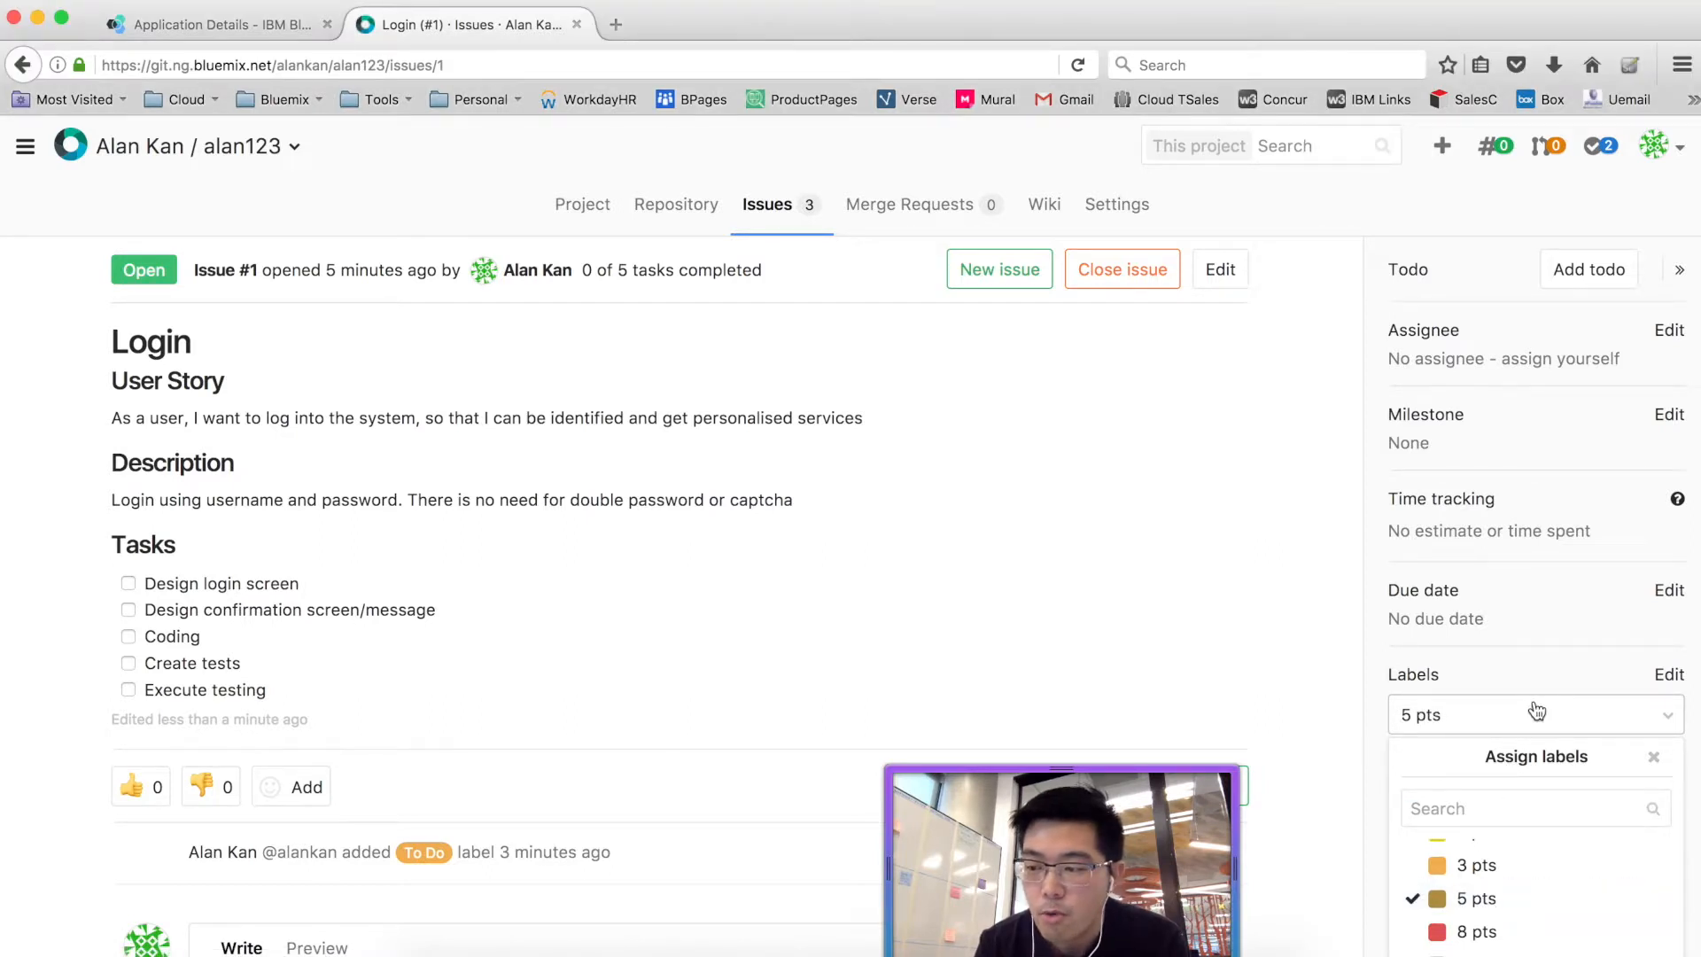
pyautogui.click(1529, 664)
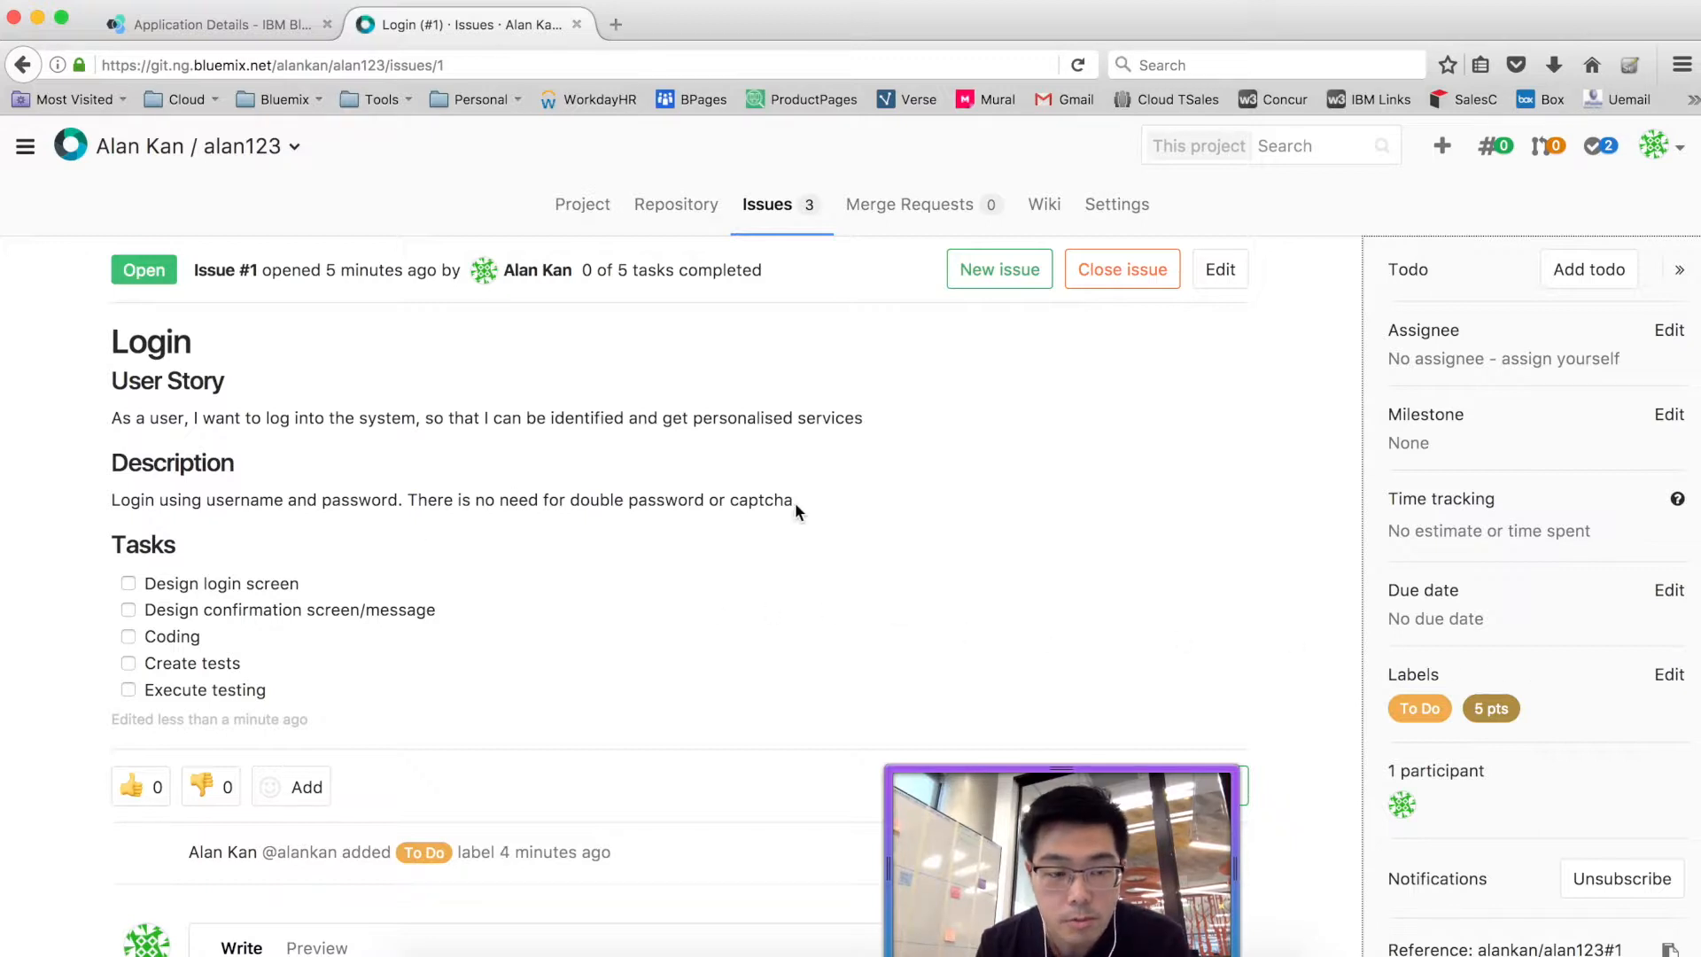
# - Look over the Login issue's page and return to the project's issue board
pyautogui.scroll(-4, 795, 503)
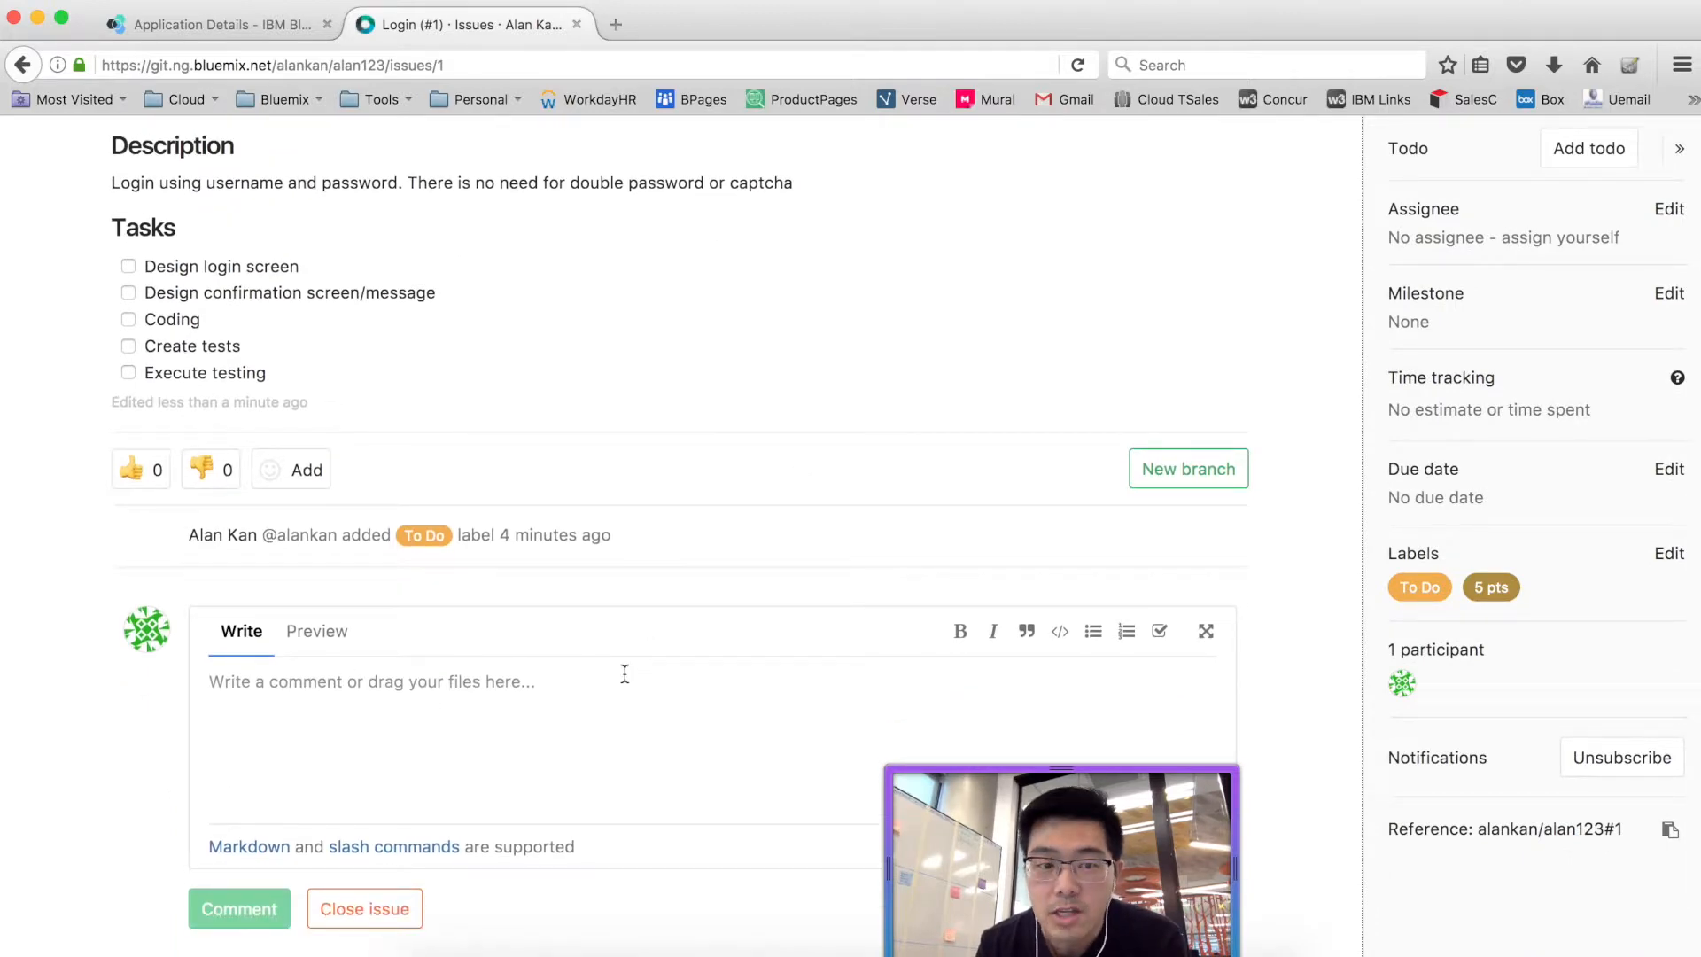
pyautogui.scroll(4, 608, 405)
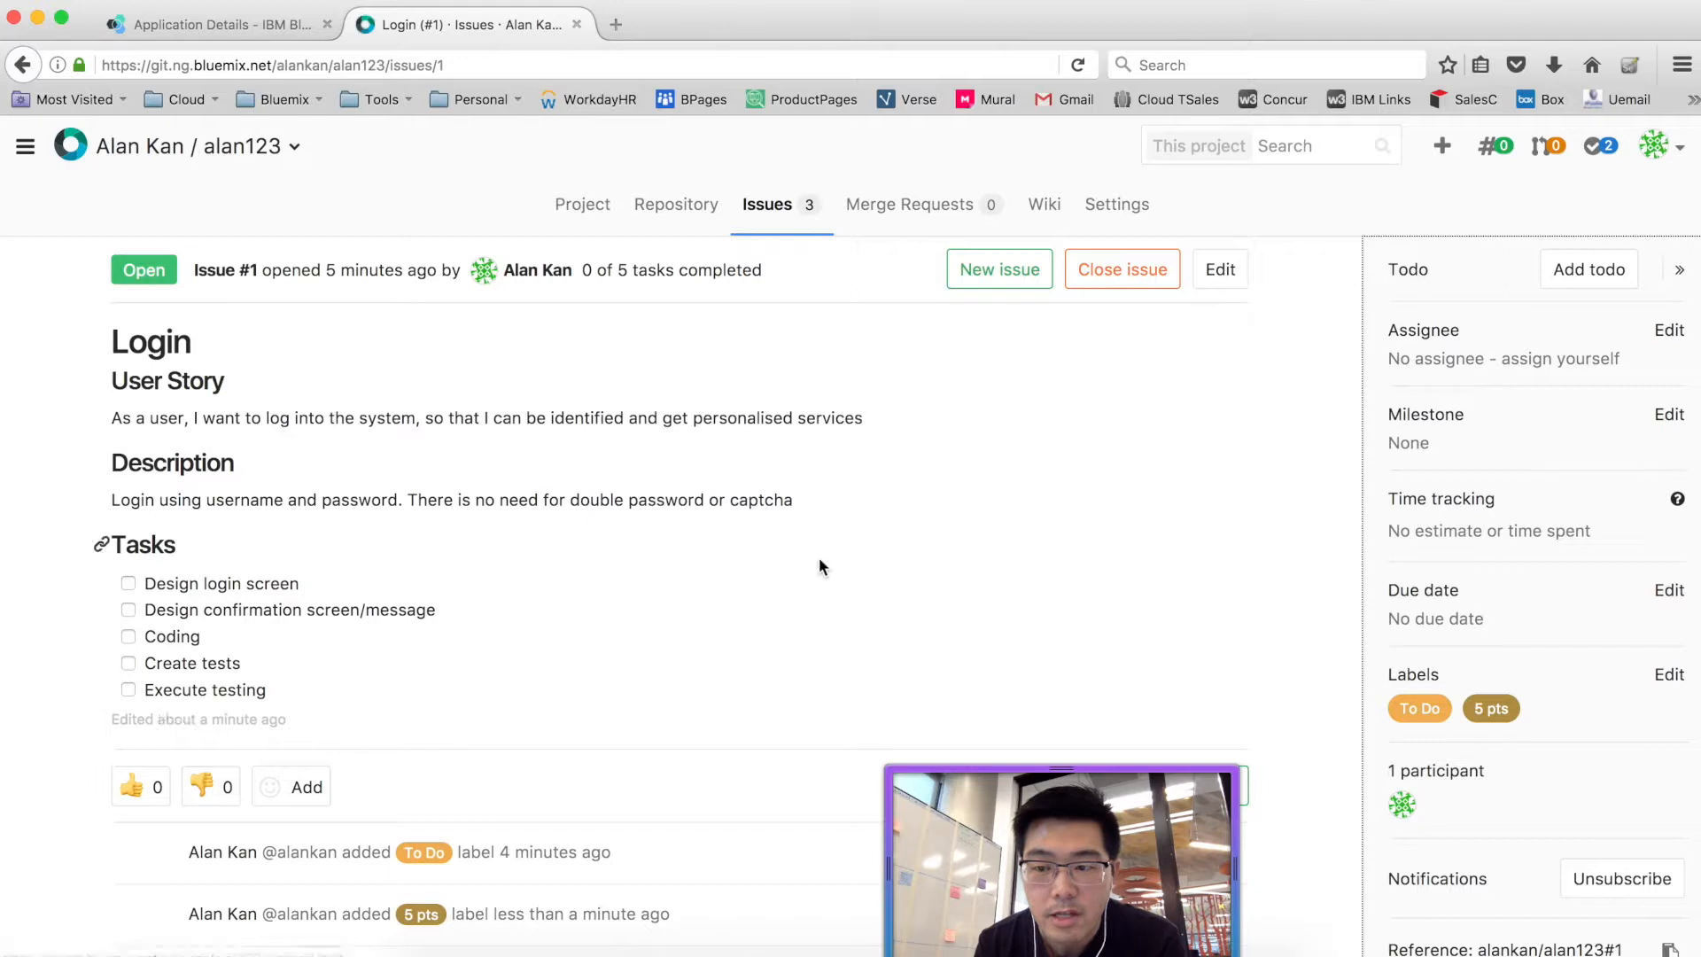
pyautogui.press('super+Left')
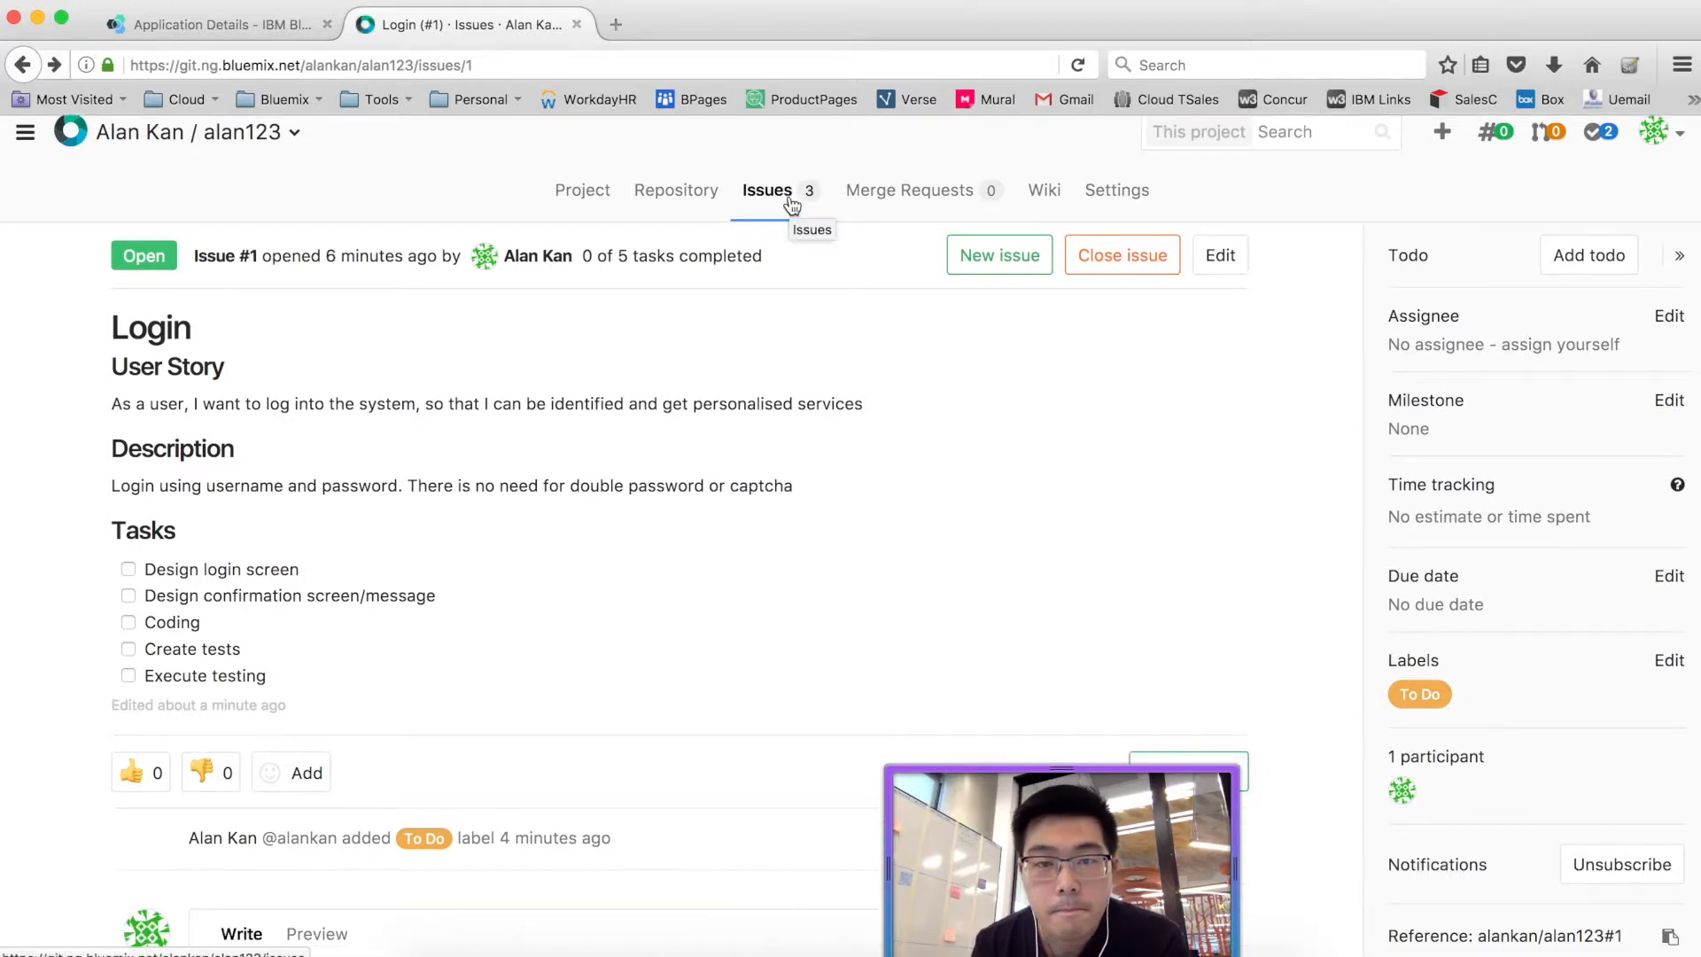
pyautogui.click(792, 205)
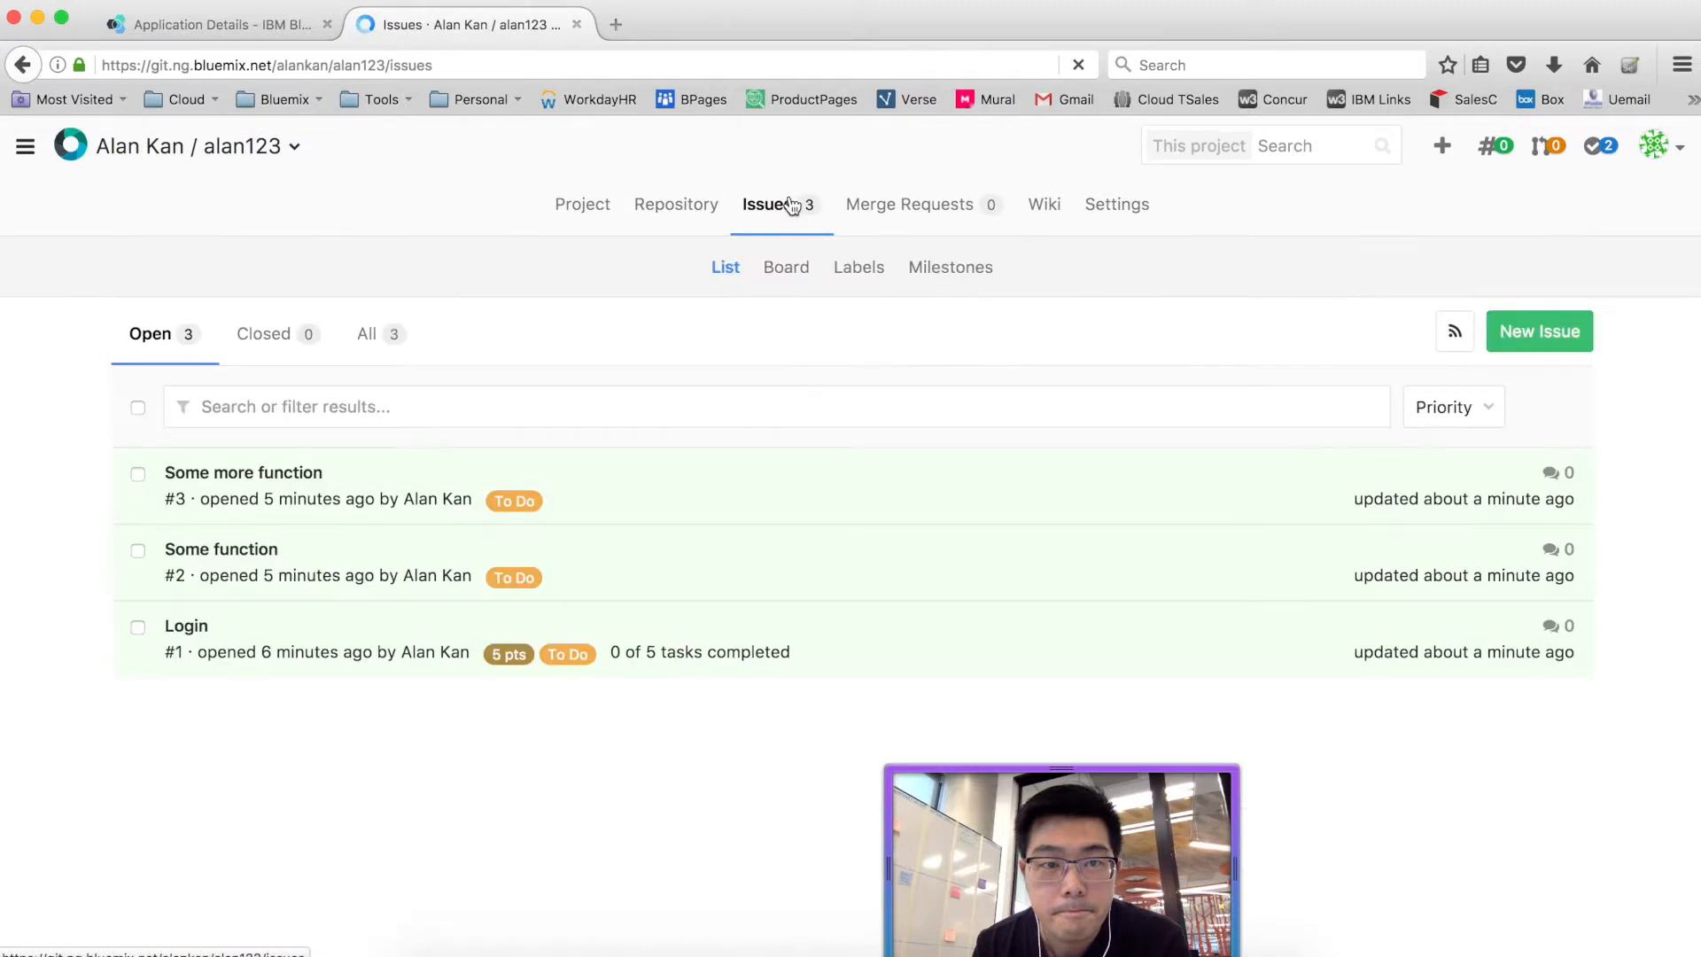
pyautogui.click(790, 274)
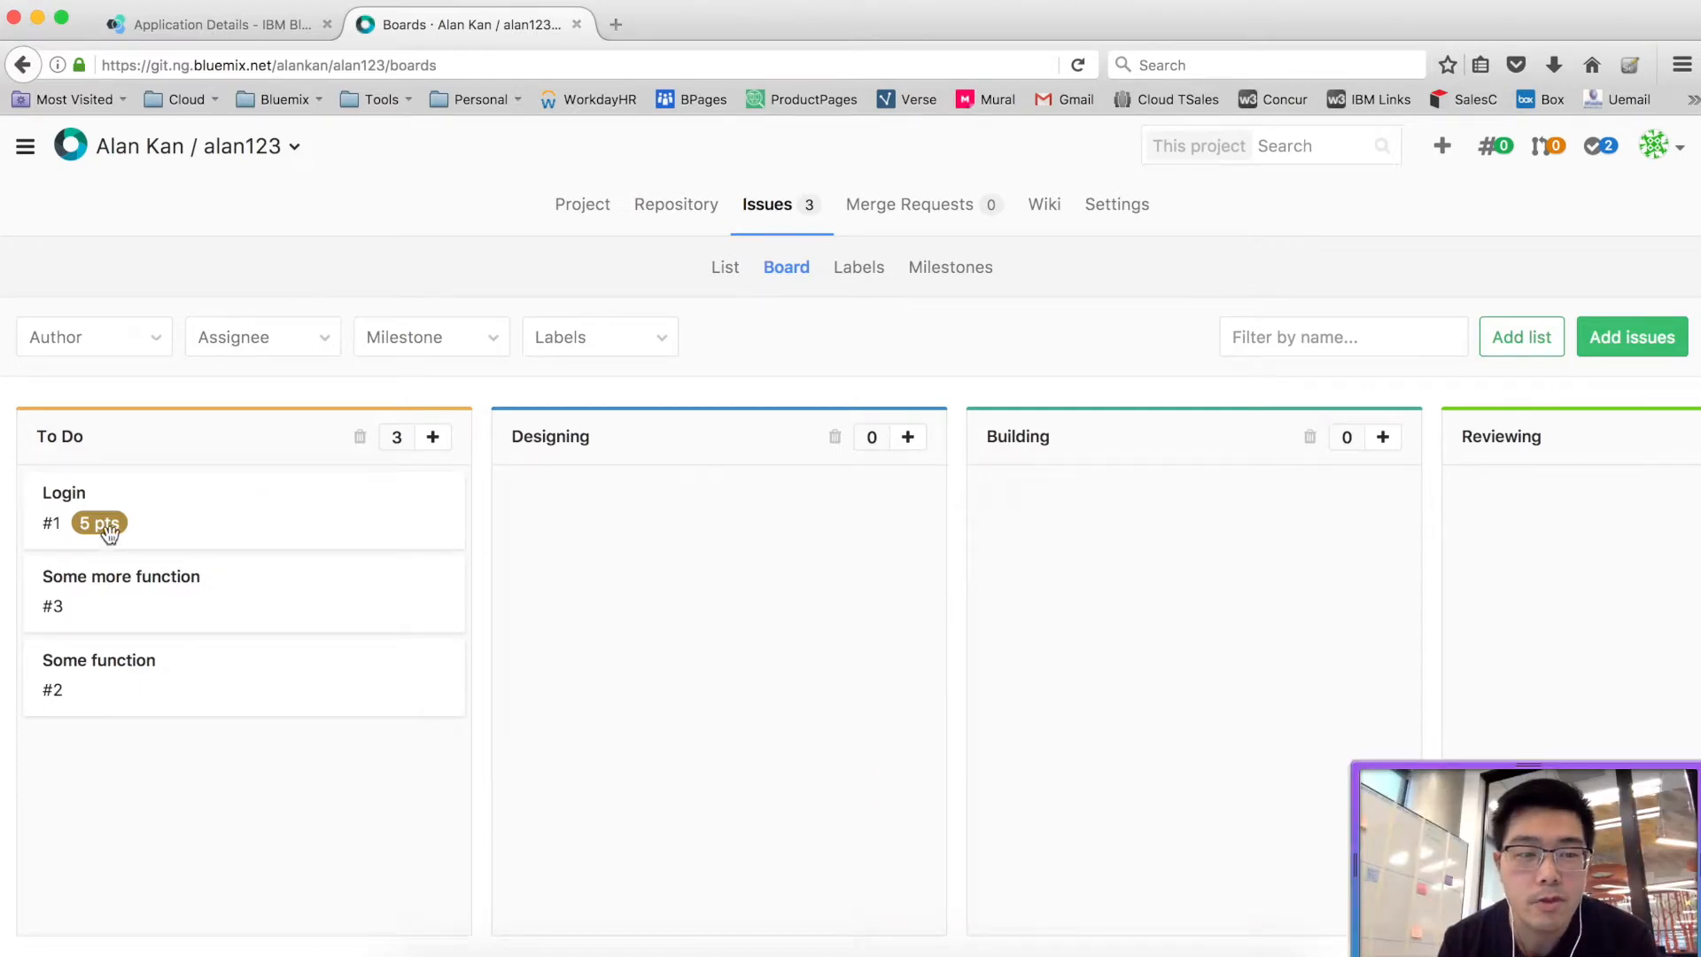
# - Set the Login card's milestone to Sprint 0 and close its details
pyautogui.click(210, 509)
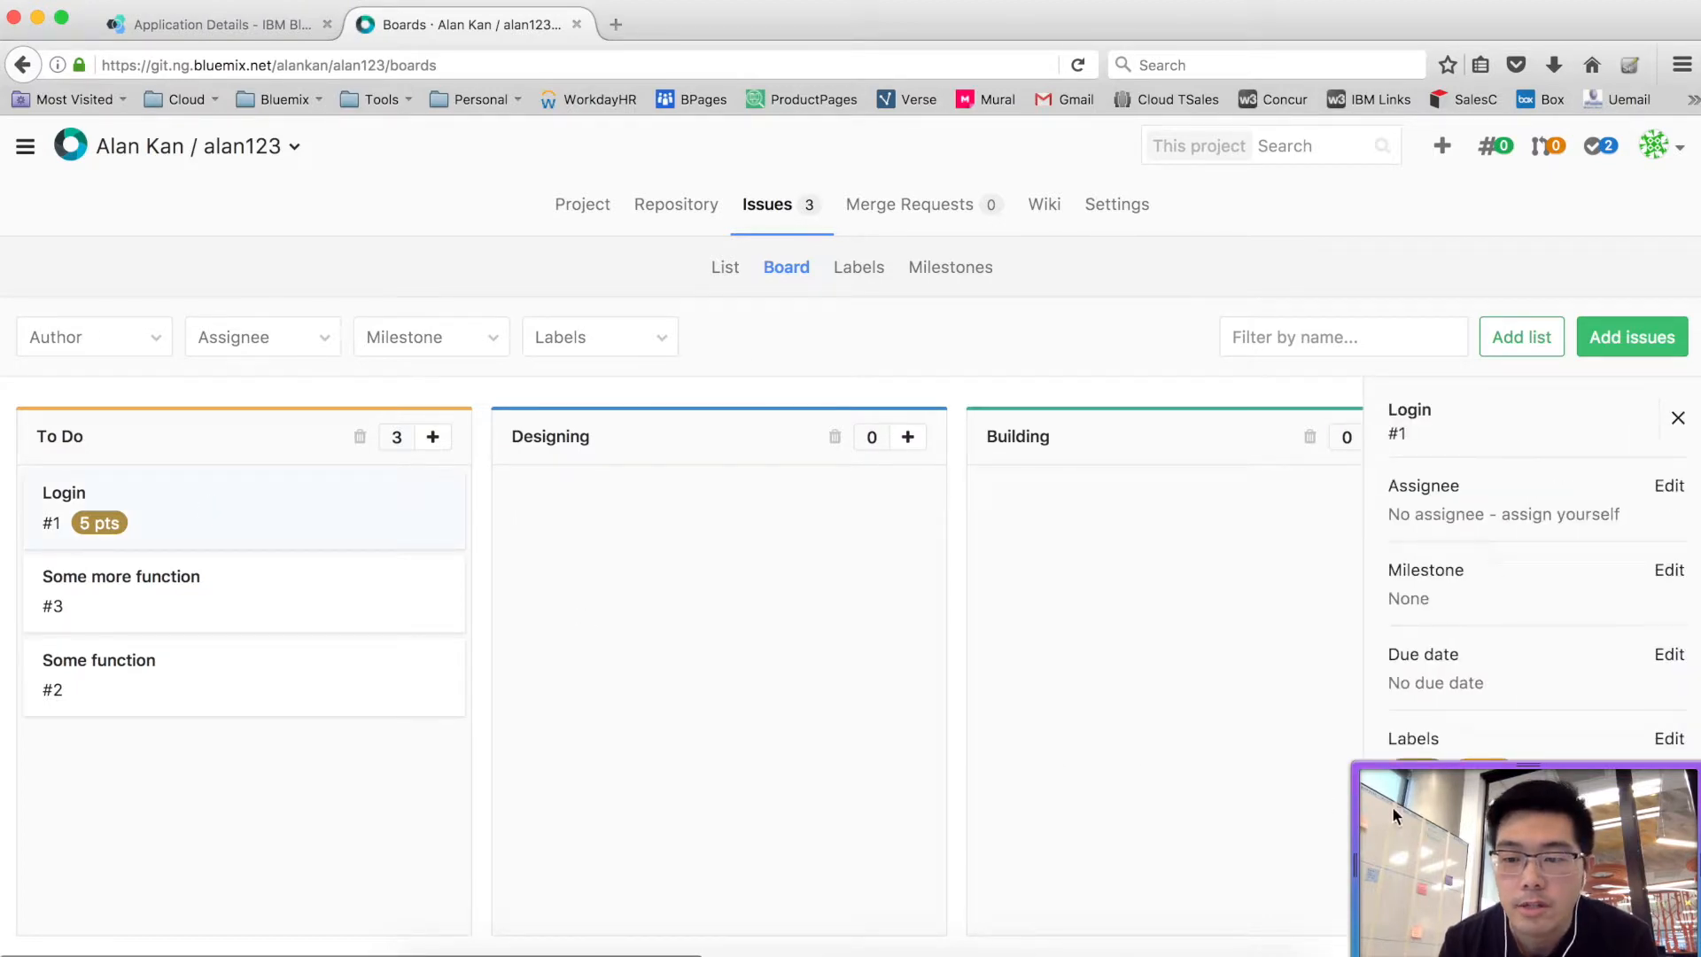
pyautogui.moveTo(1442, 811); pyautogui.dragTo(1097, 806)
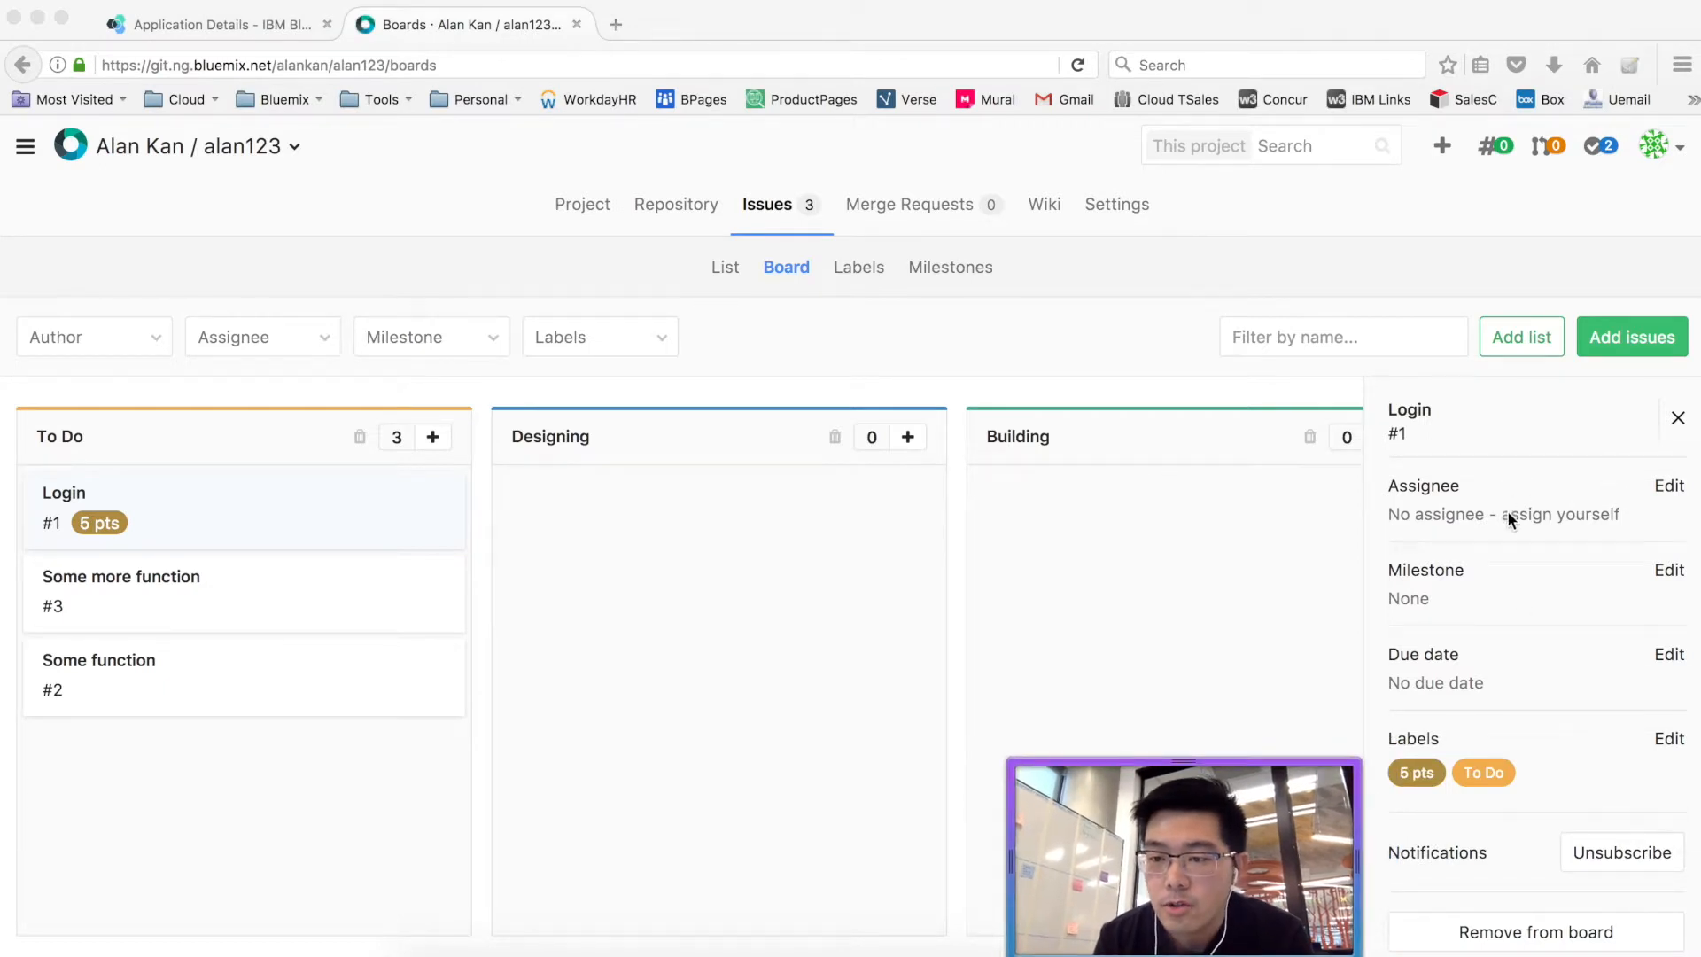
pyautogui.click(1568, 603)
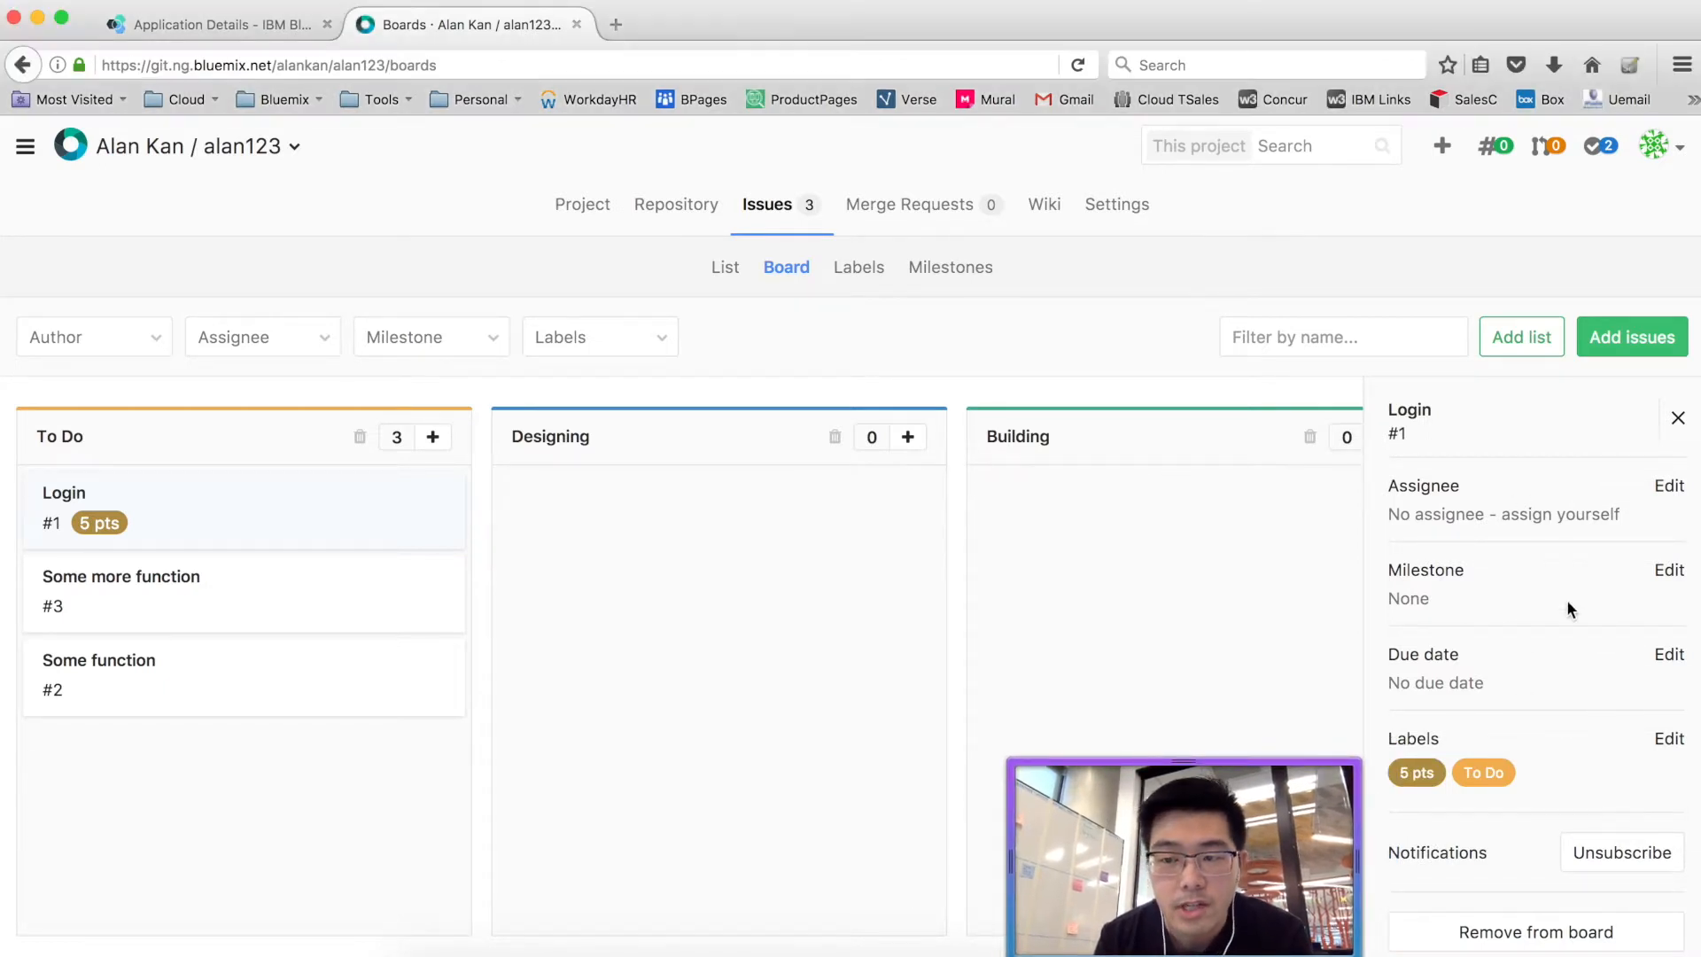
pyautogui.click(1665, 572)
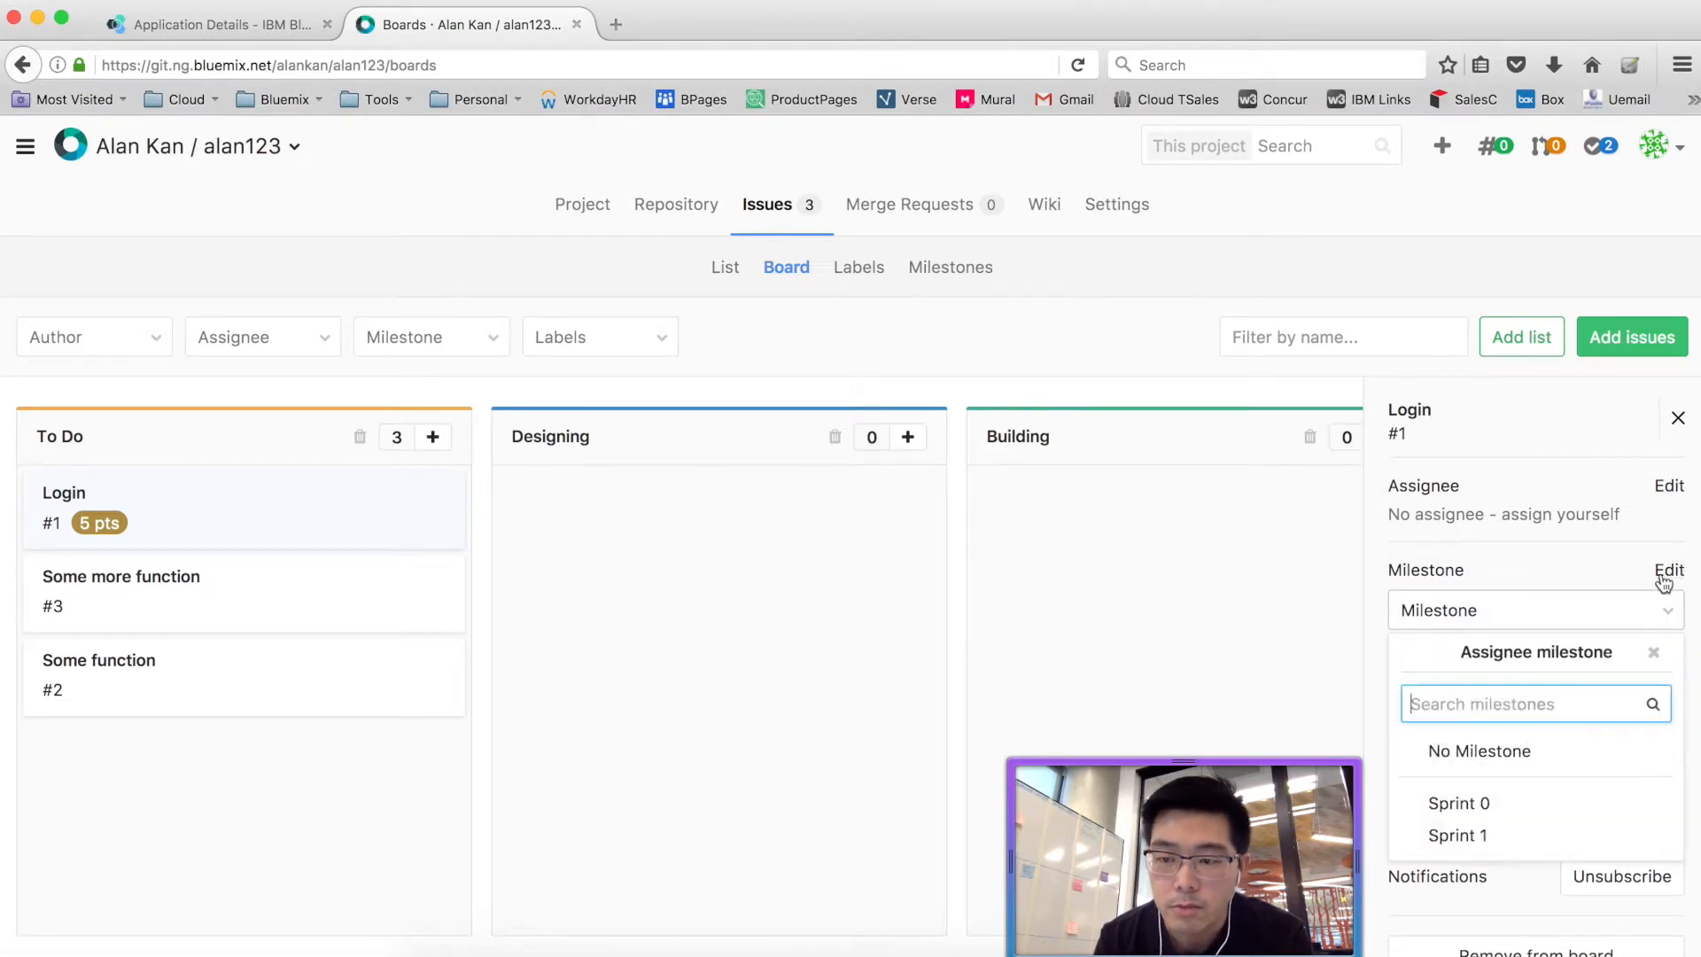
pyautogui.click(1481, 803)
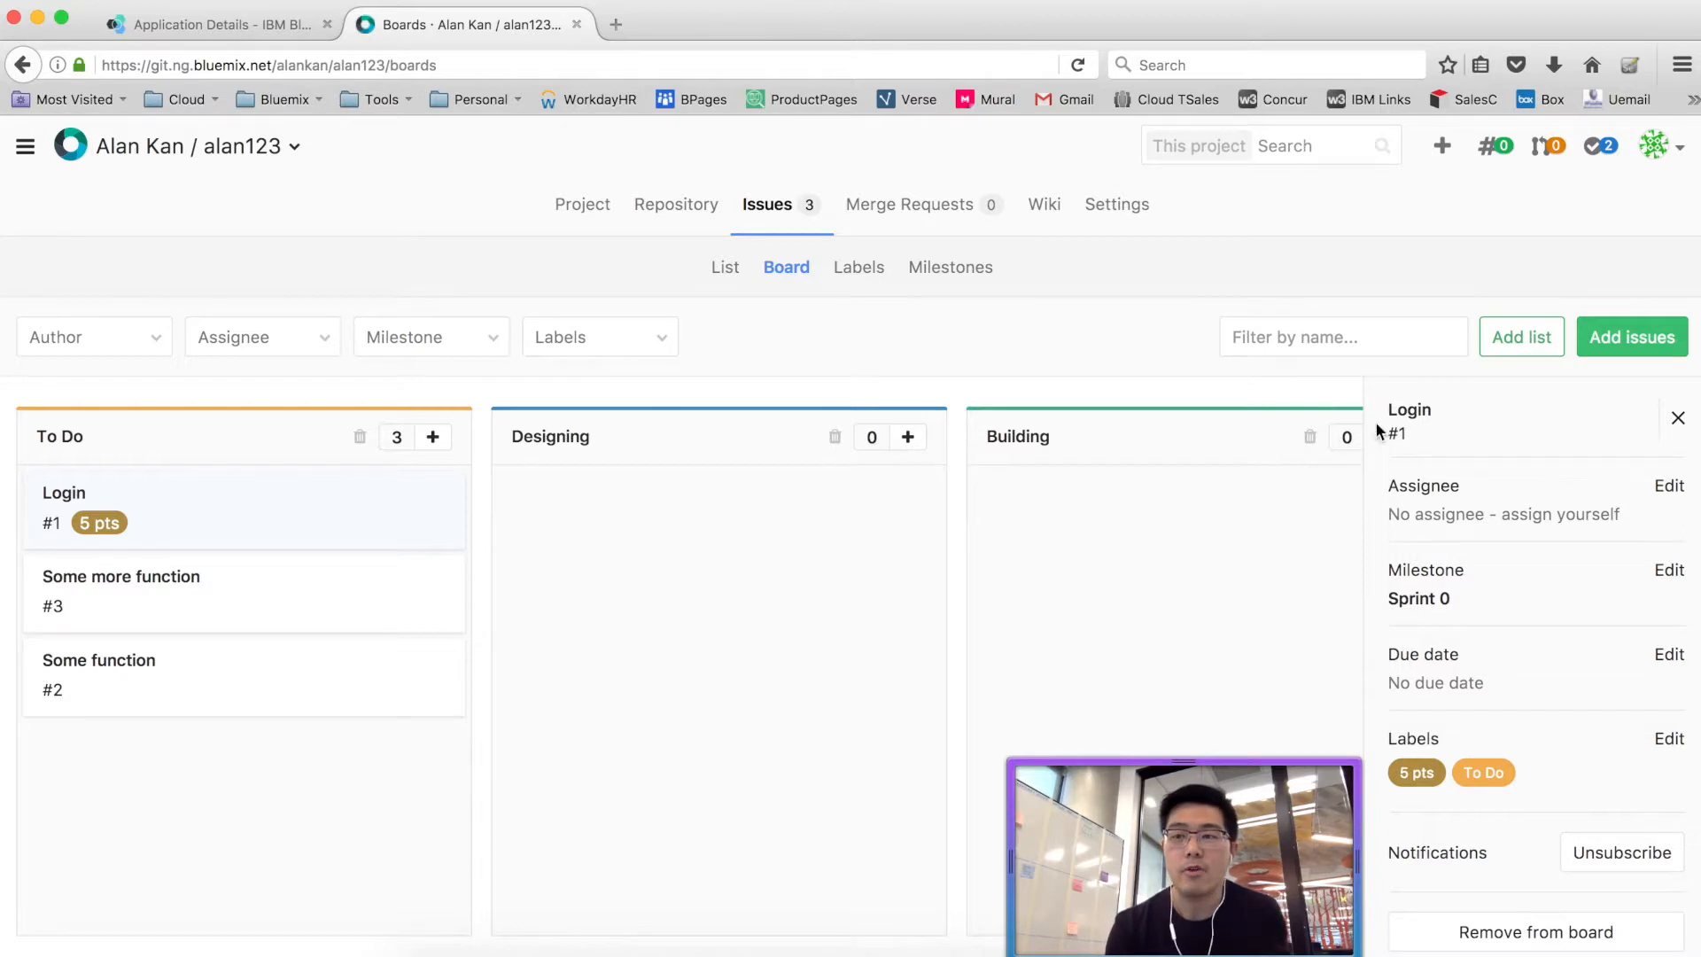
pyautogui.click(1678, 419)
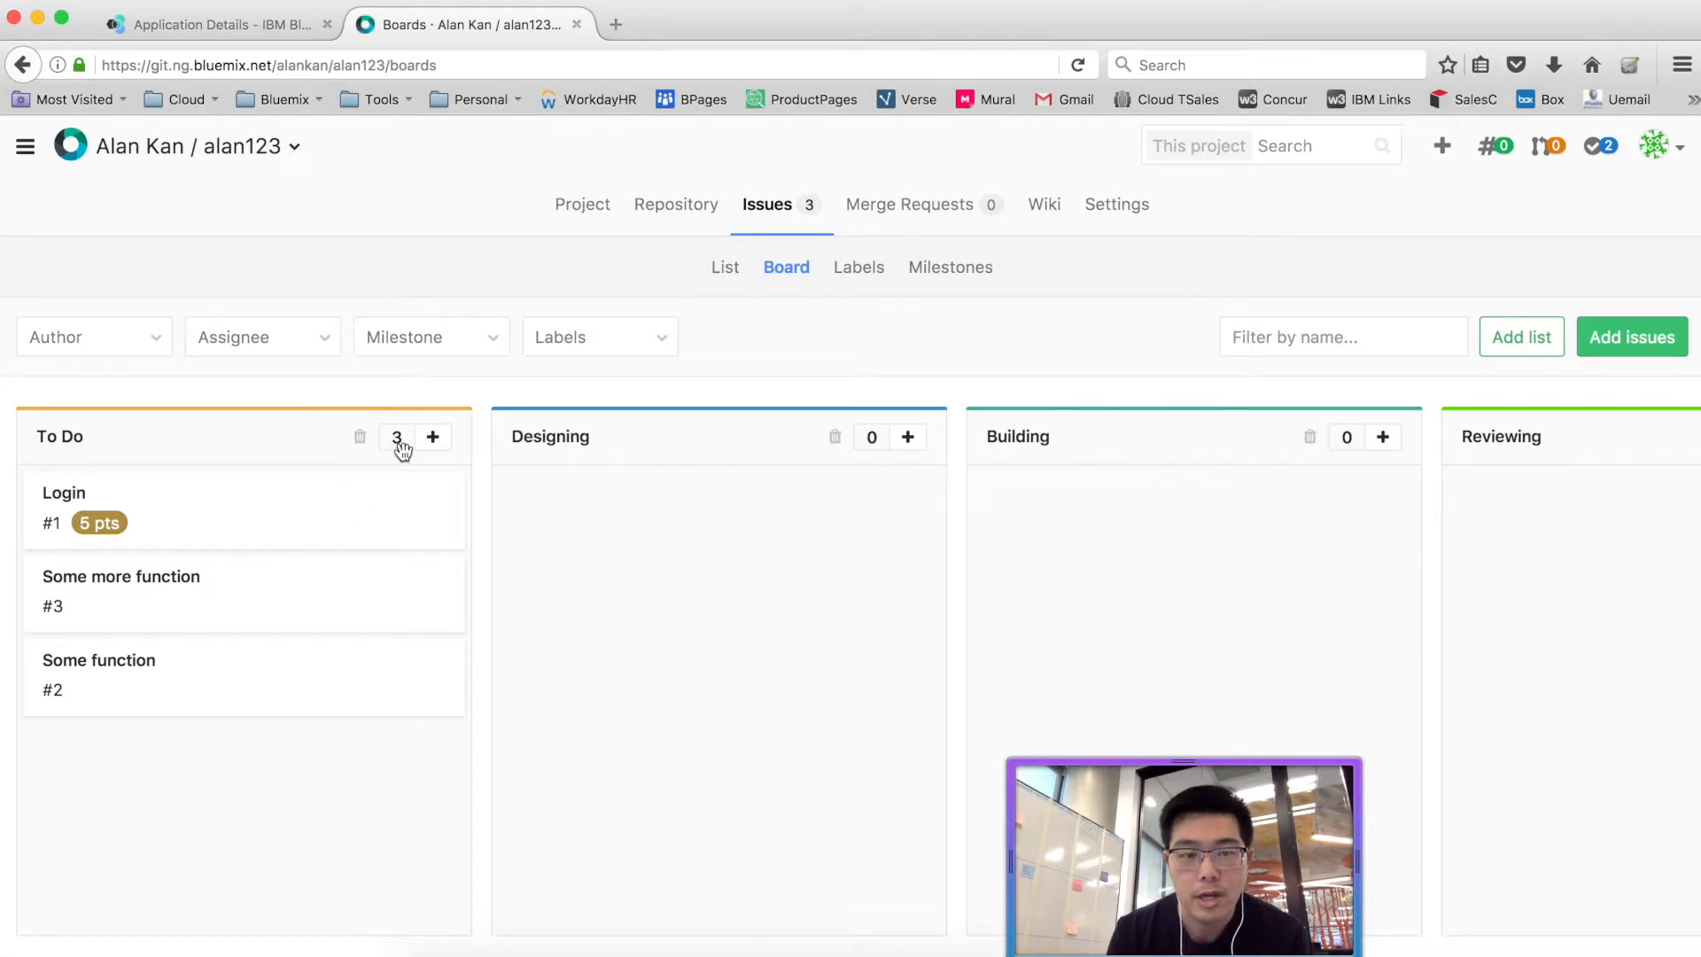
# - Filter the issue board by the Sprint 0 milestone
pyautogui.click(501, 348)
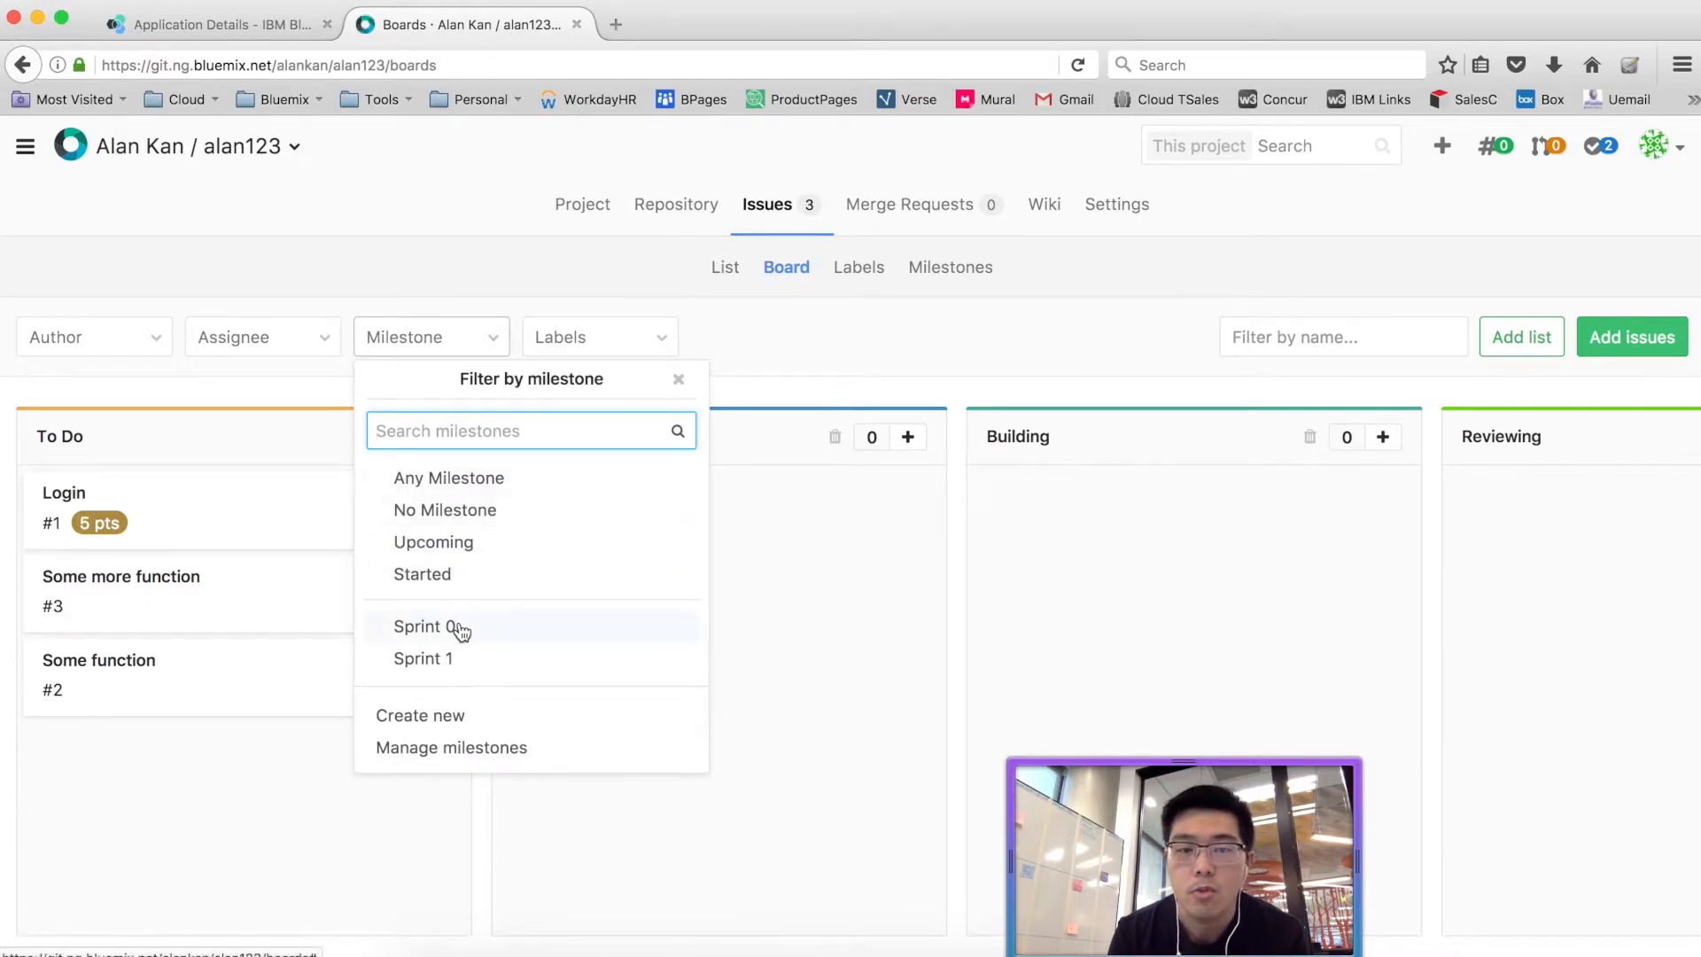
pyautogui.click(457, 626)
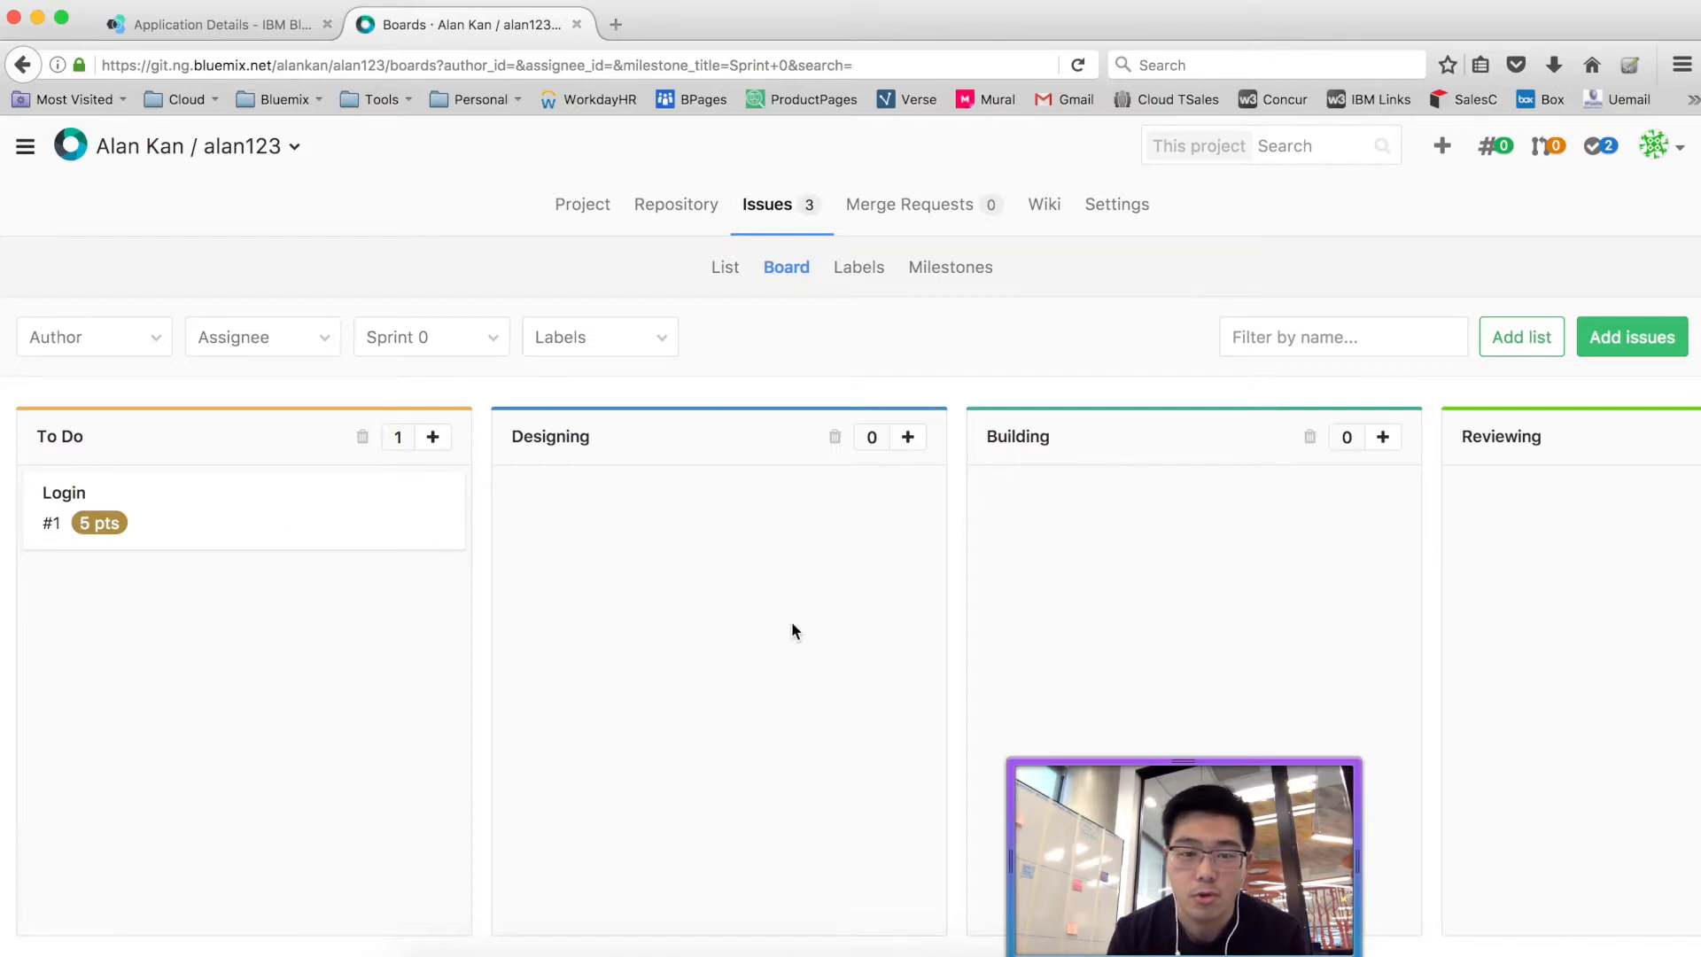
pyautogui.hscroll(2, 790, 621)
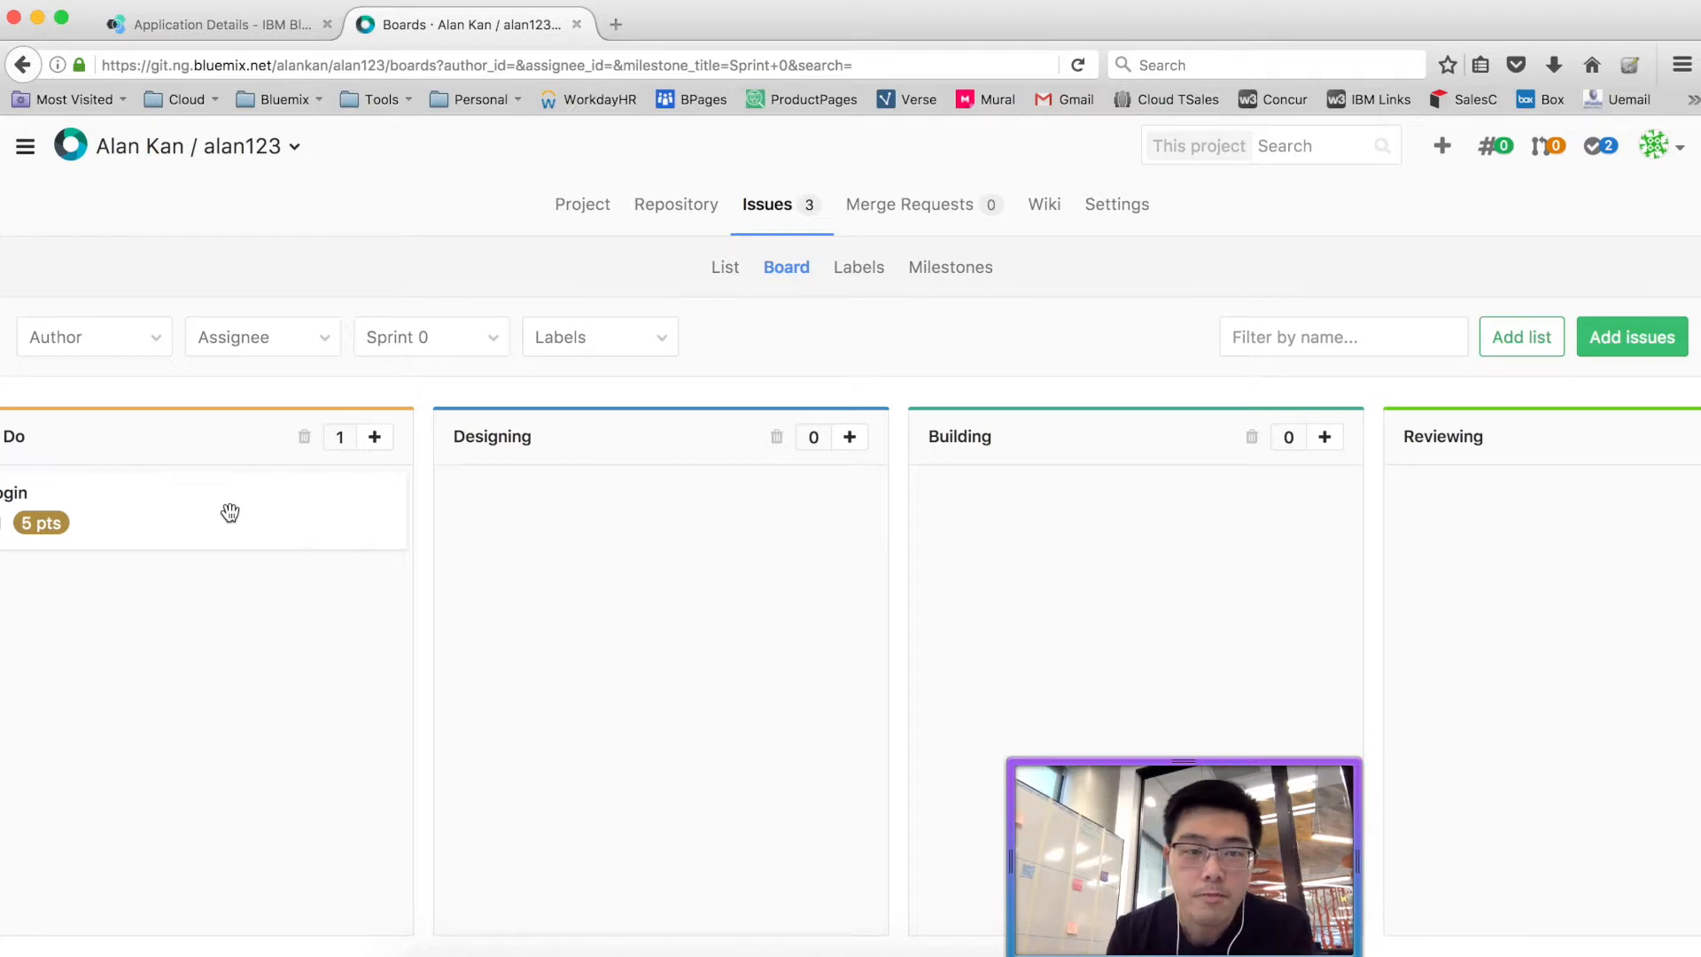
pyautogui.hscroll(-2, 230, 512)
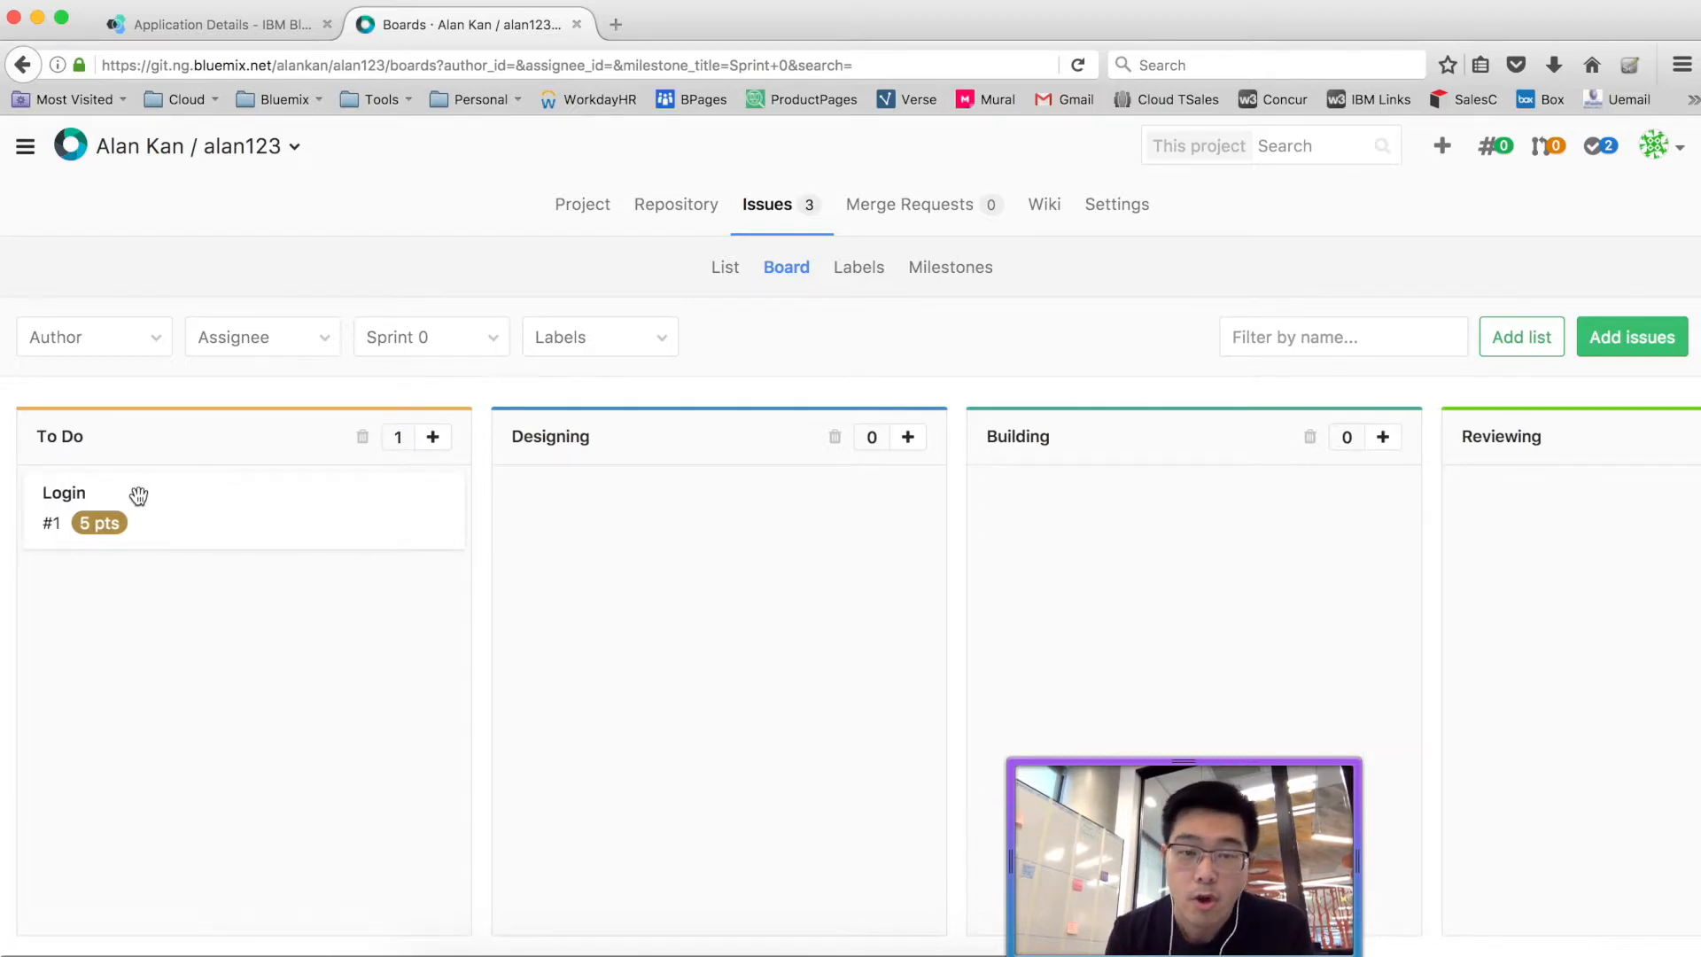
# - Move the Login card from To Do to Designing and open its details
pyautogui.moveTo(225, 513); pyautogui.dragTo(704, 510)
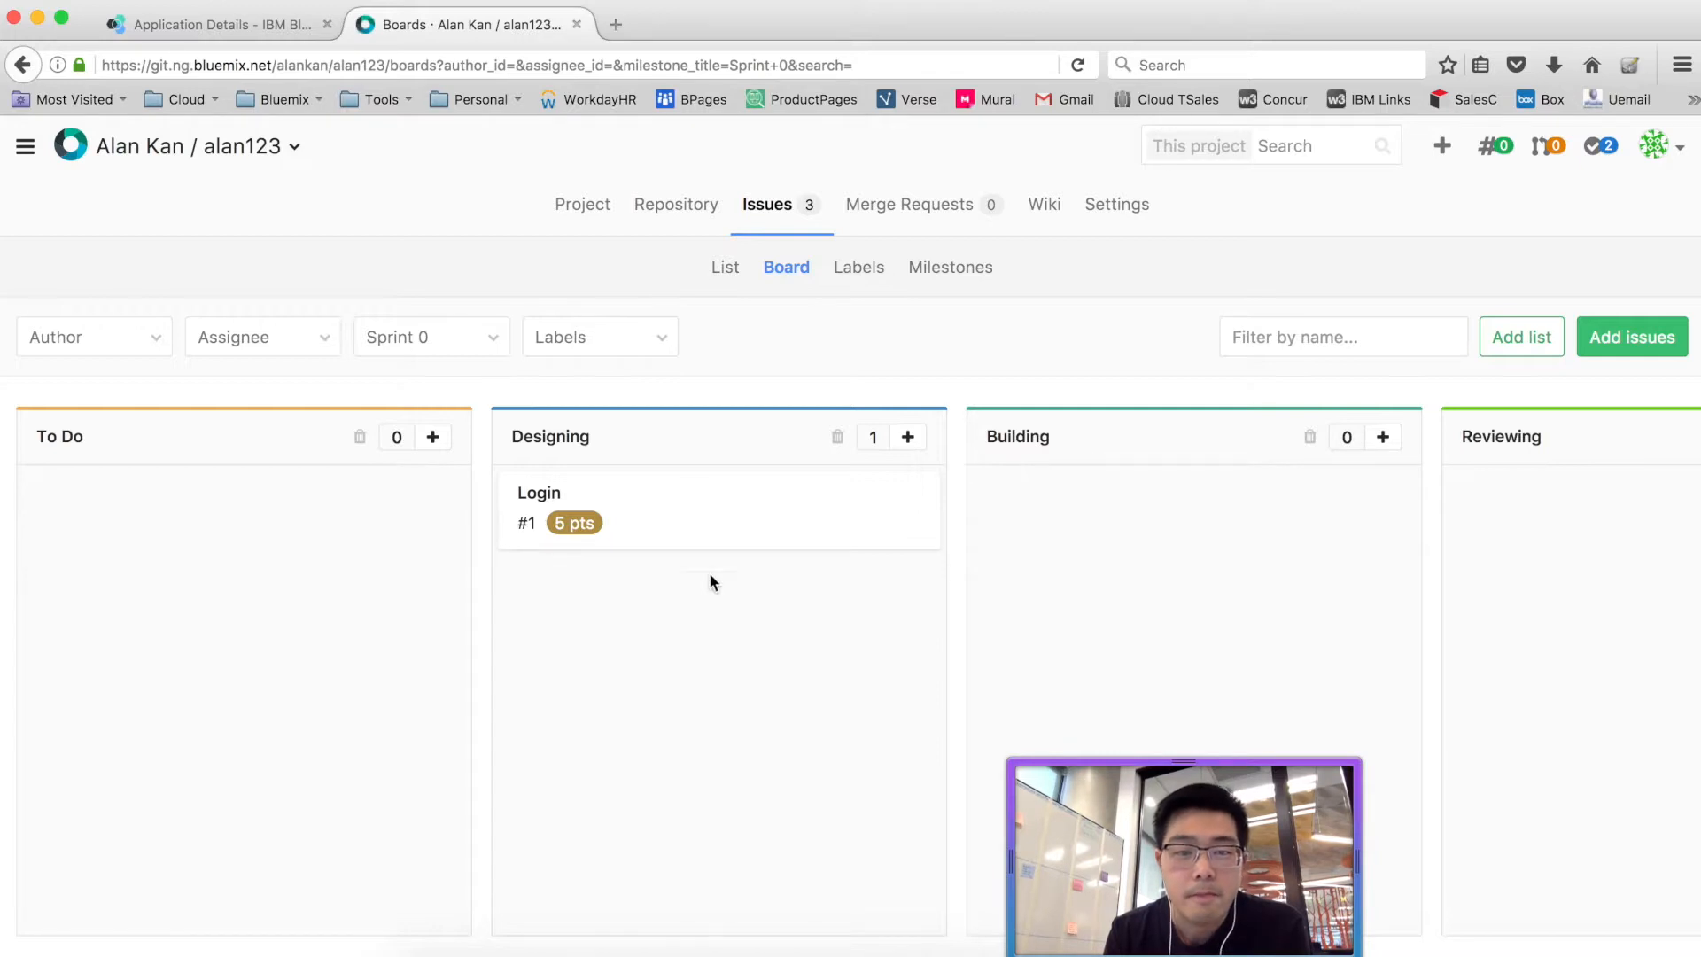
pyautogui.click(712, 504)
pyautogui.click(712, 503)
pyautogui.click(713, 503)
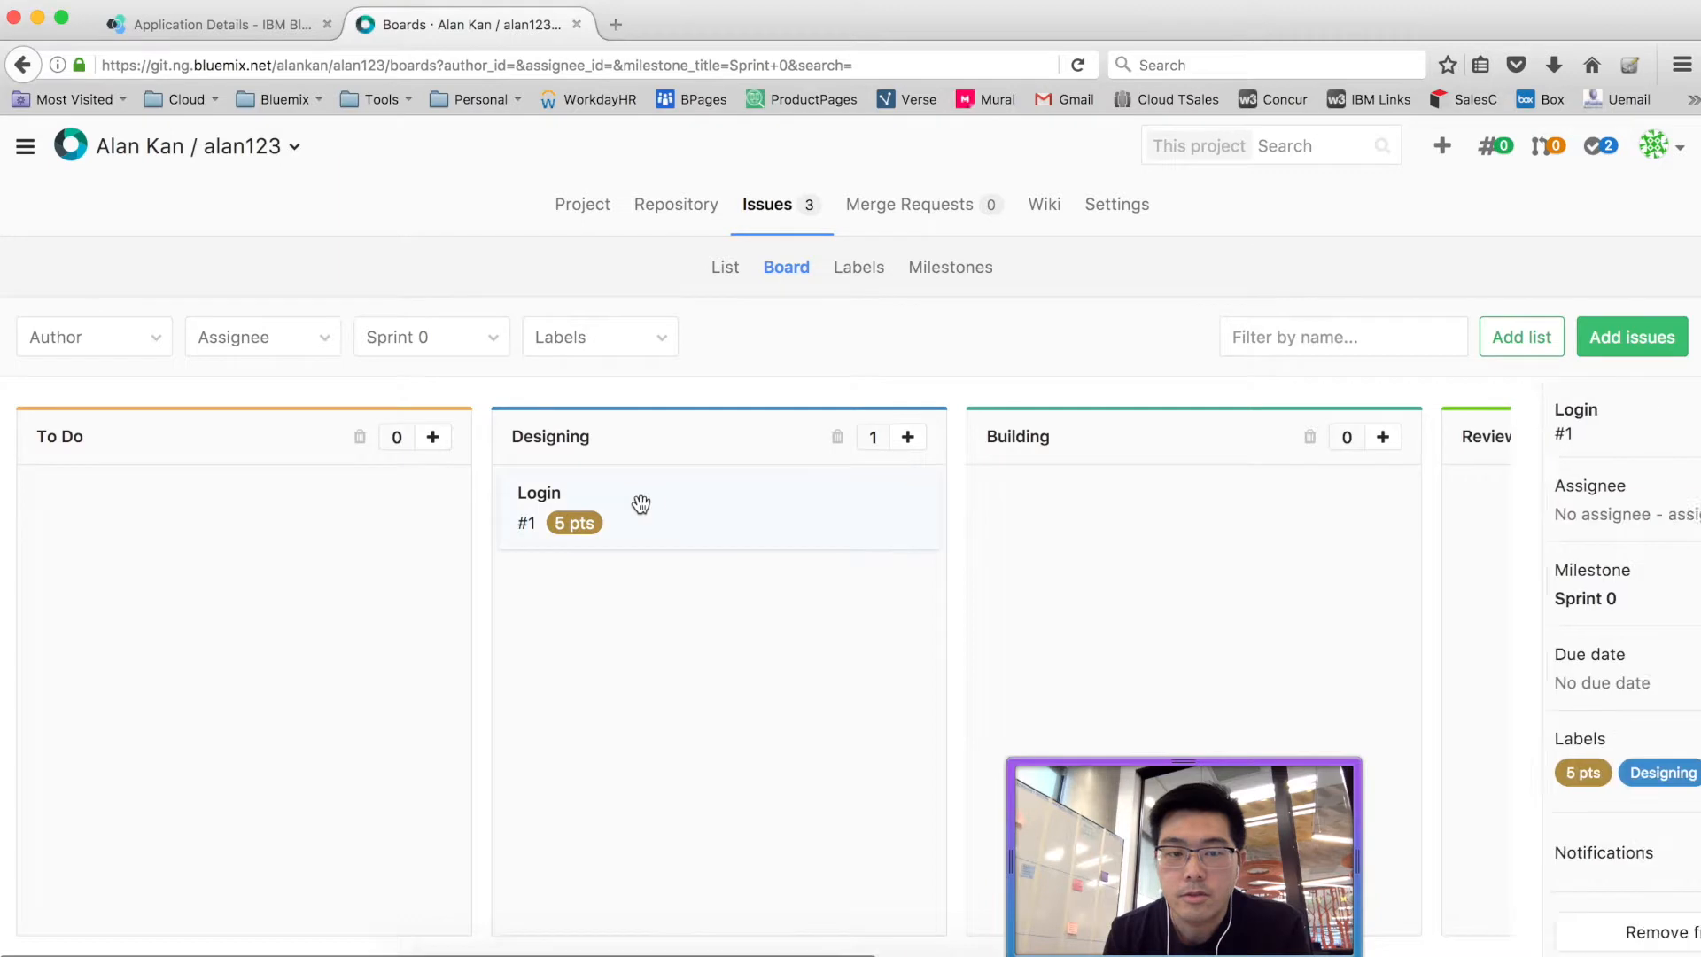
# - Tick off the Design login screen and Design confirmation screen/message tasks on the Login issue's page and return to the filtered board
pyautogui.click(553, 497)
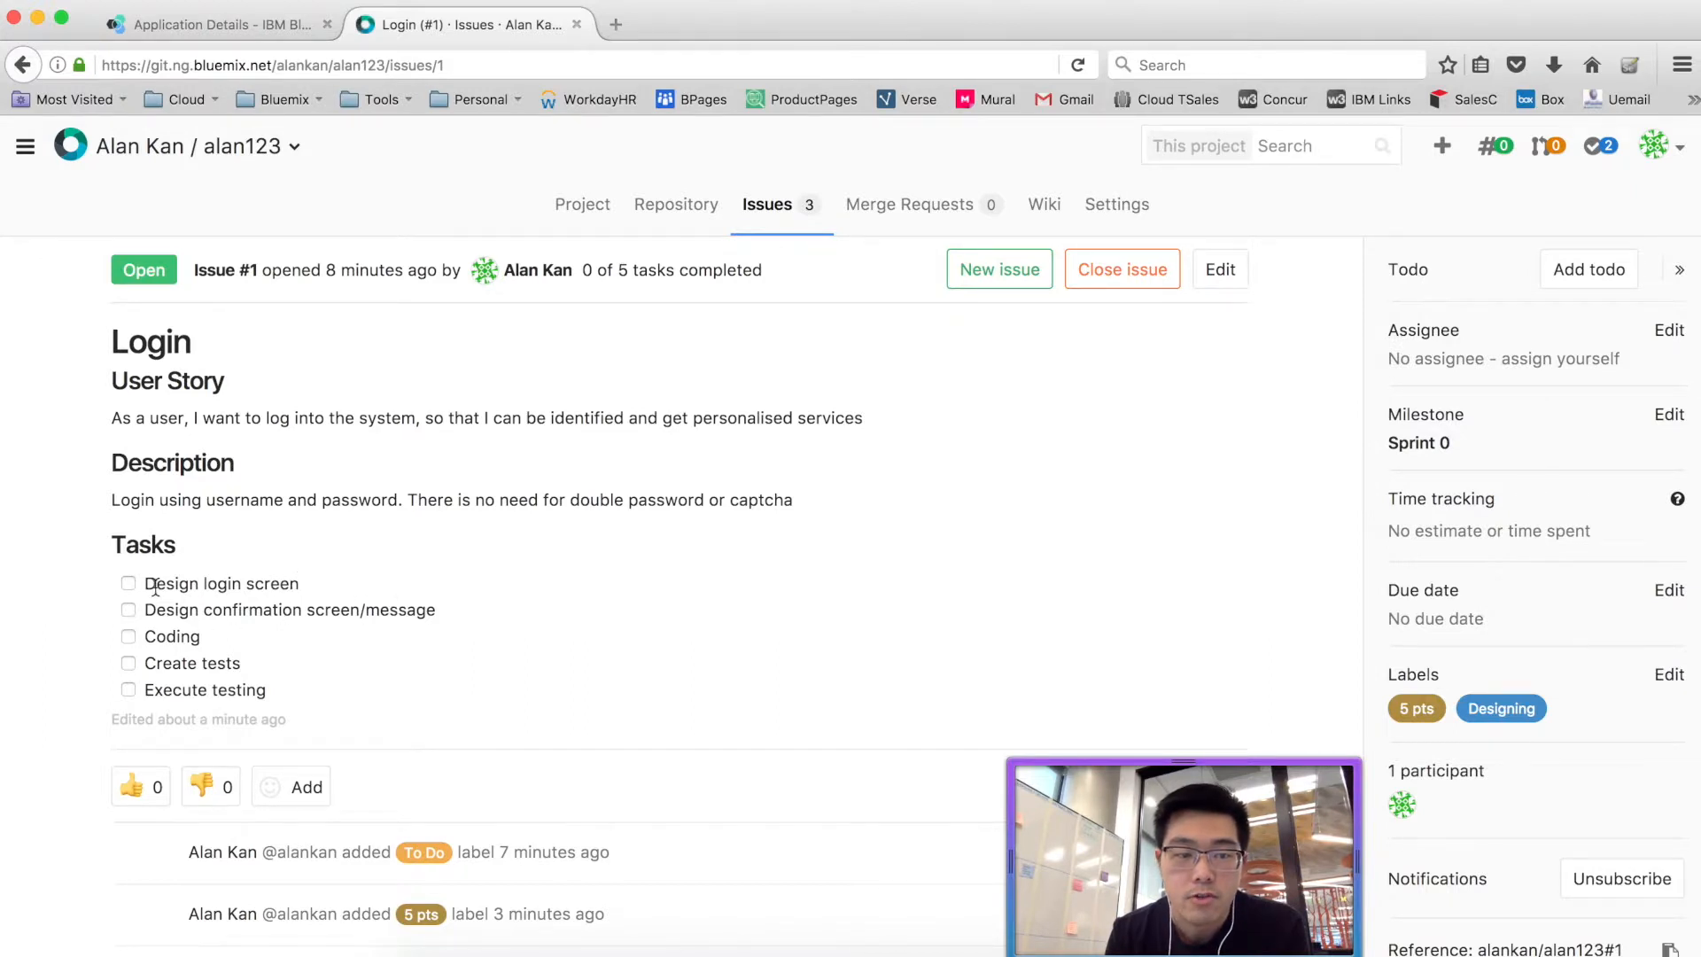
pyautogui.click(130, 610)
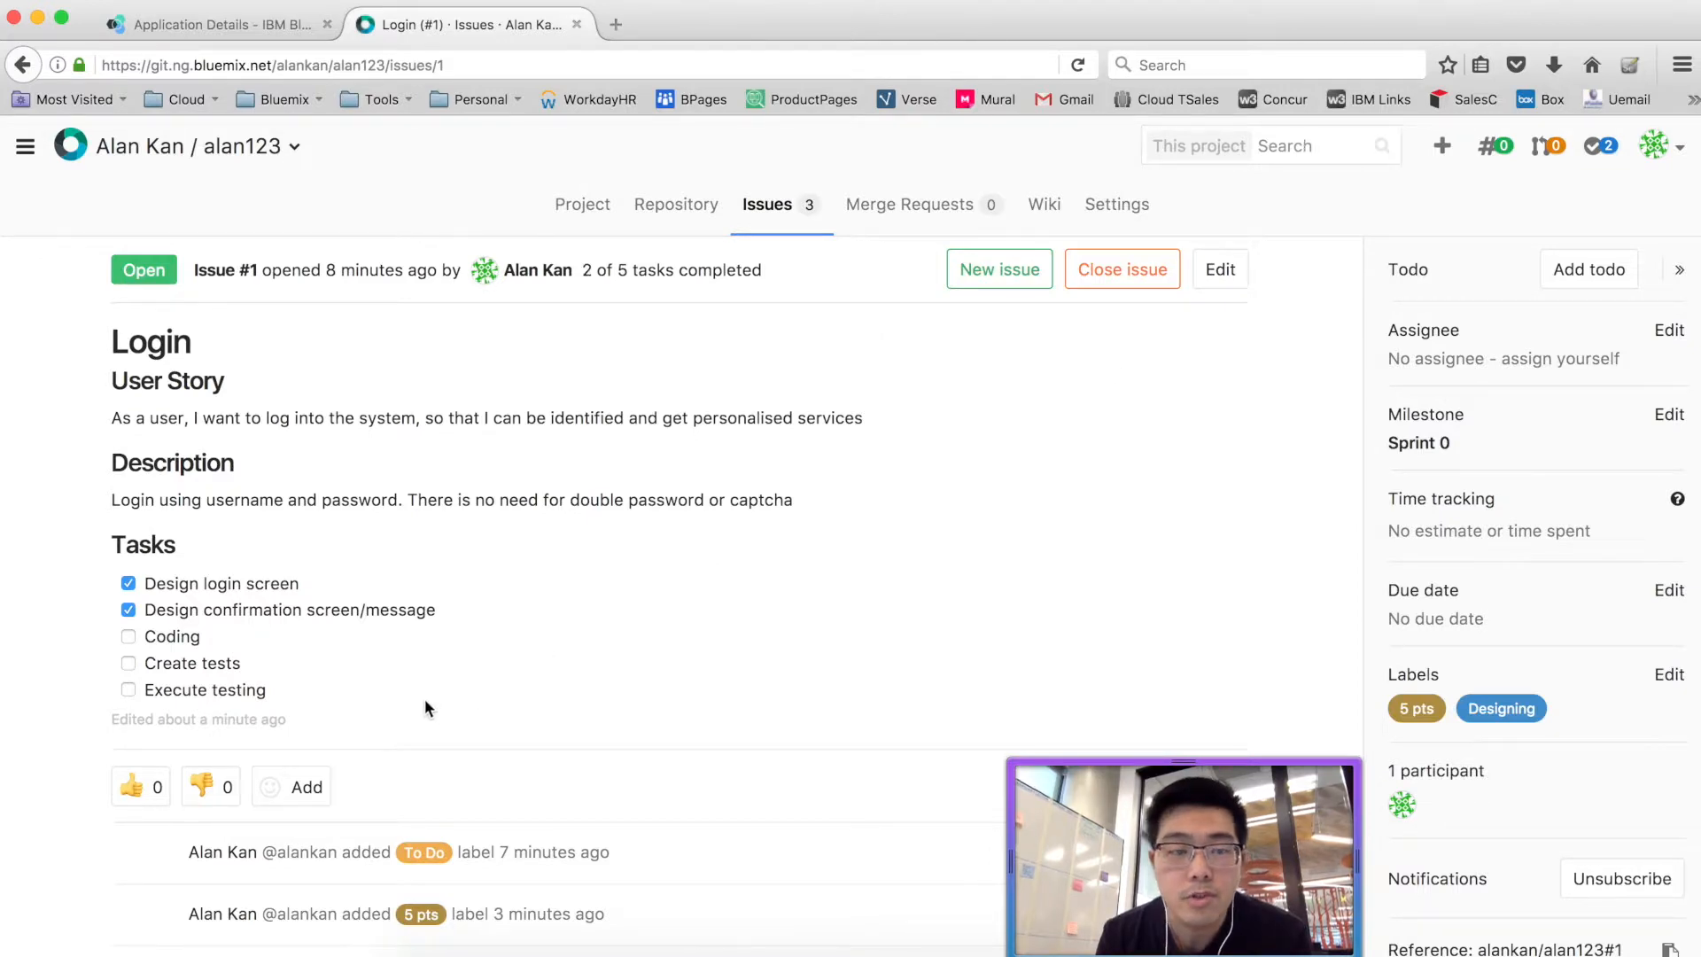
pyautogui.scroll(-10, 546, 572)
pyautogui.scroll(10, 547, 572)
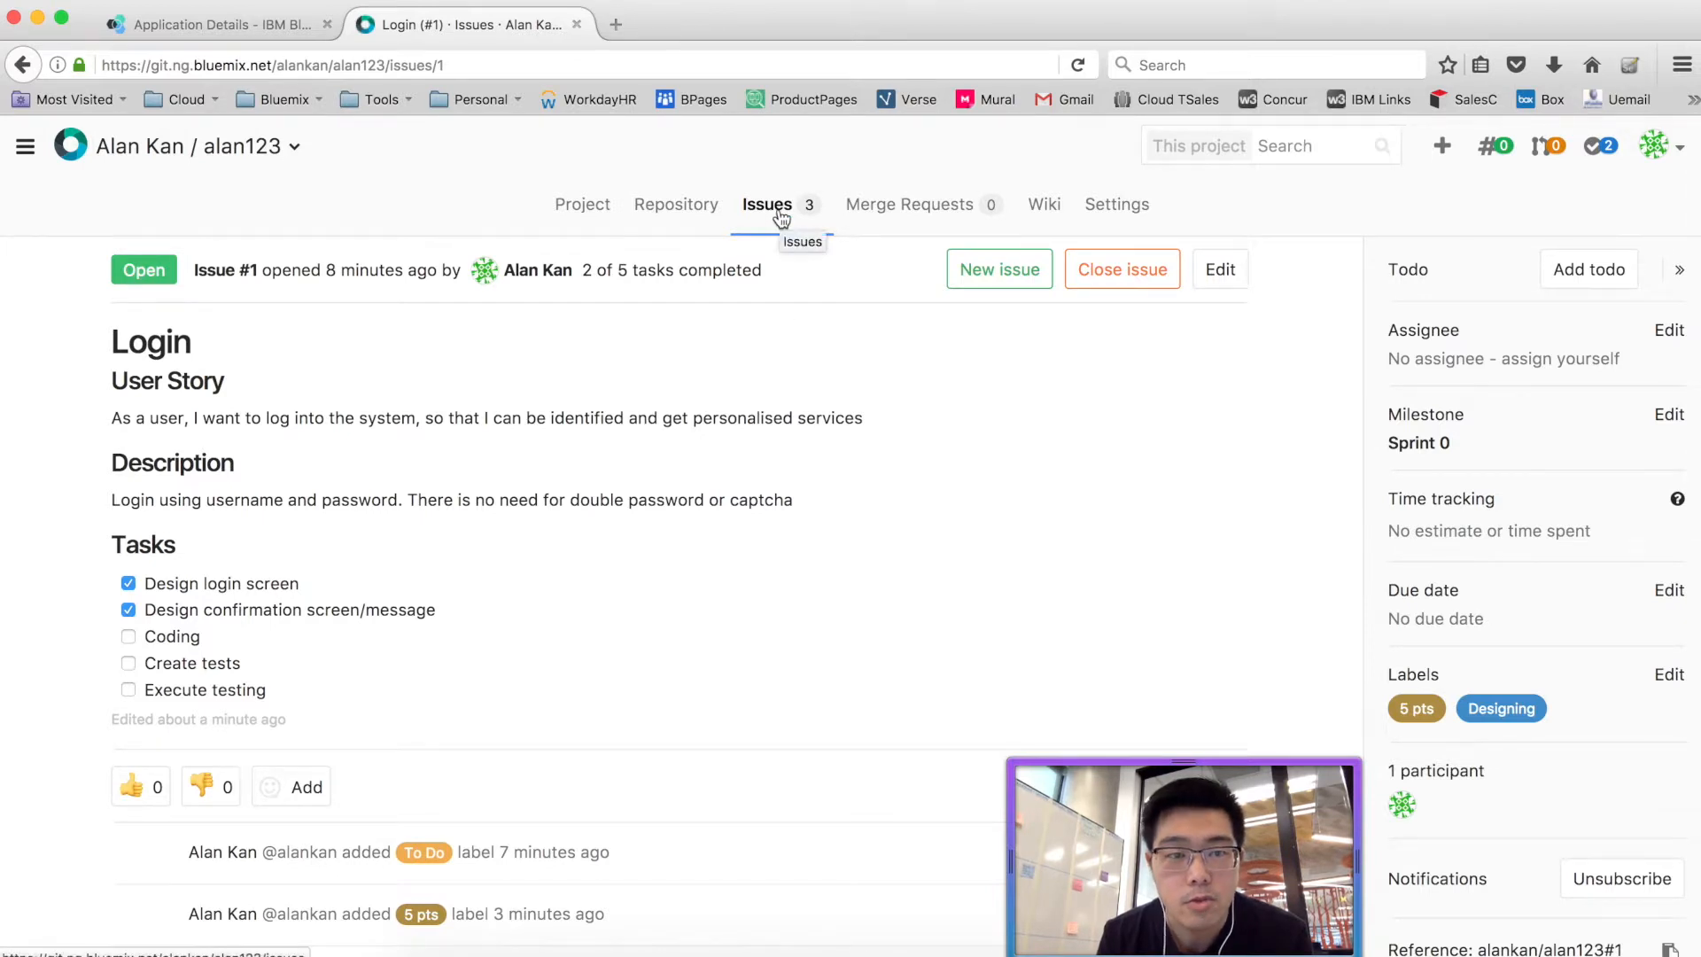
pyautogui.click(25, 69)
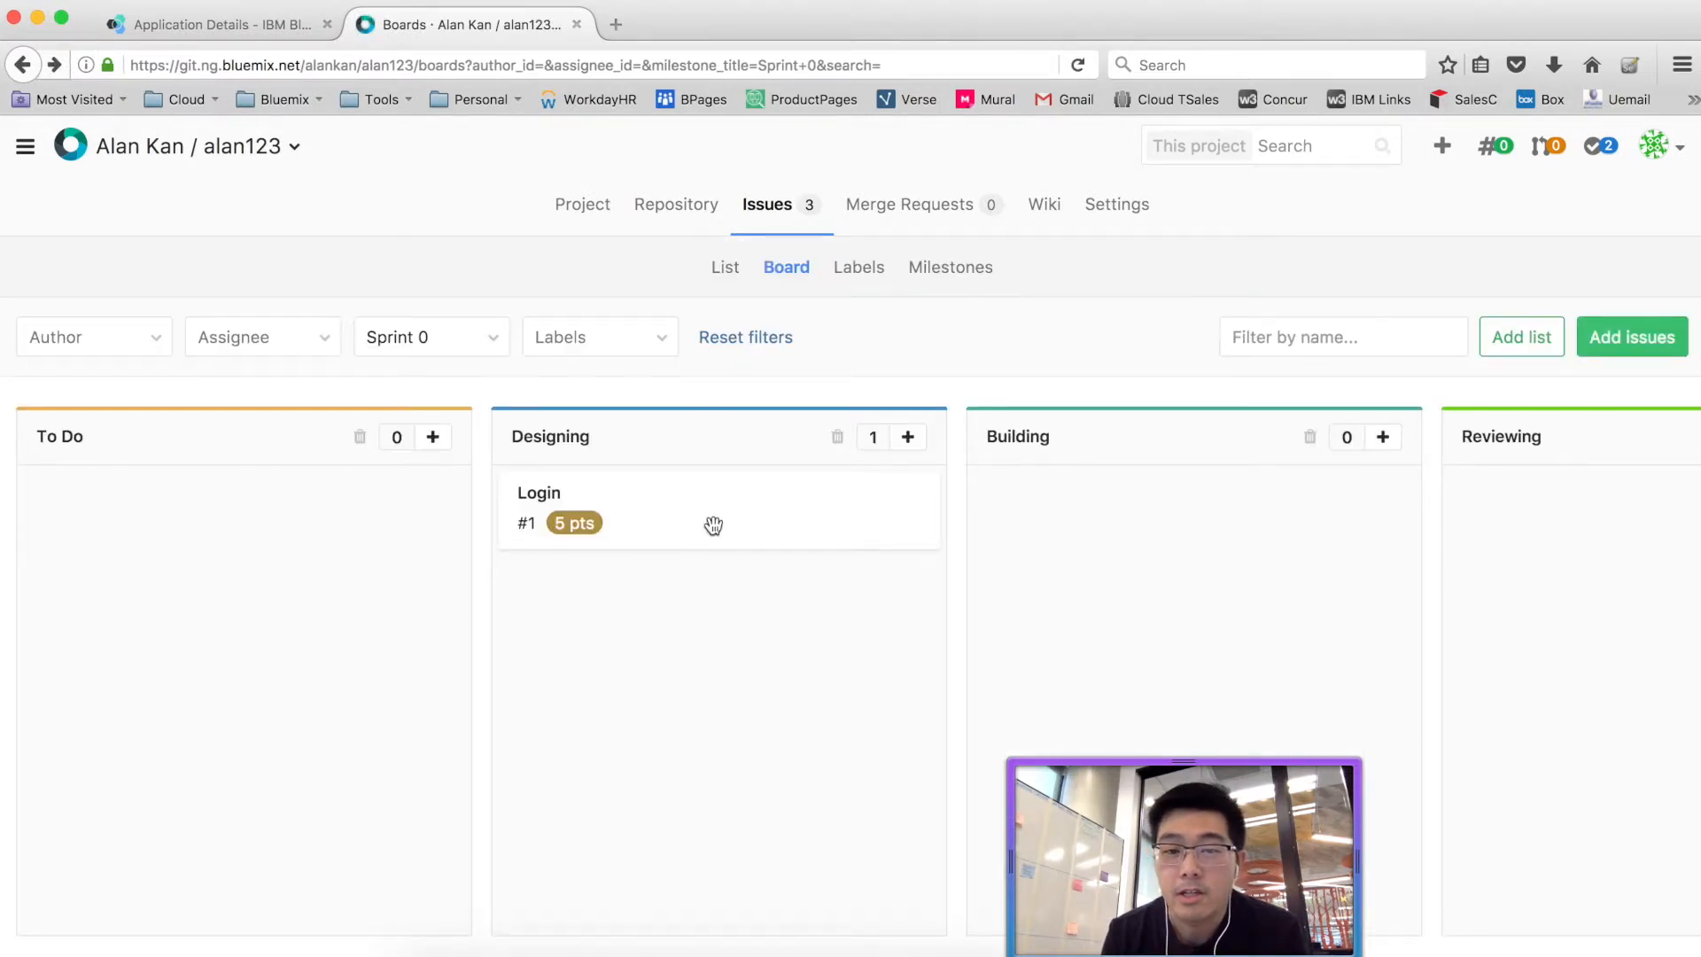
# - Move the Login card from Designing to Building and assign it to the listed project member
pyautogui.moveTo(689, 533); pyautogui.dragTo(1258, 521)
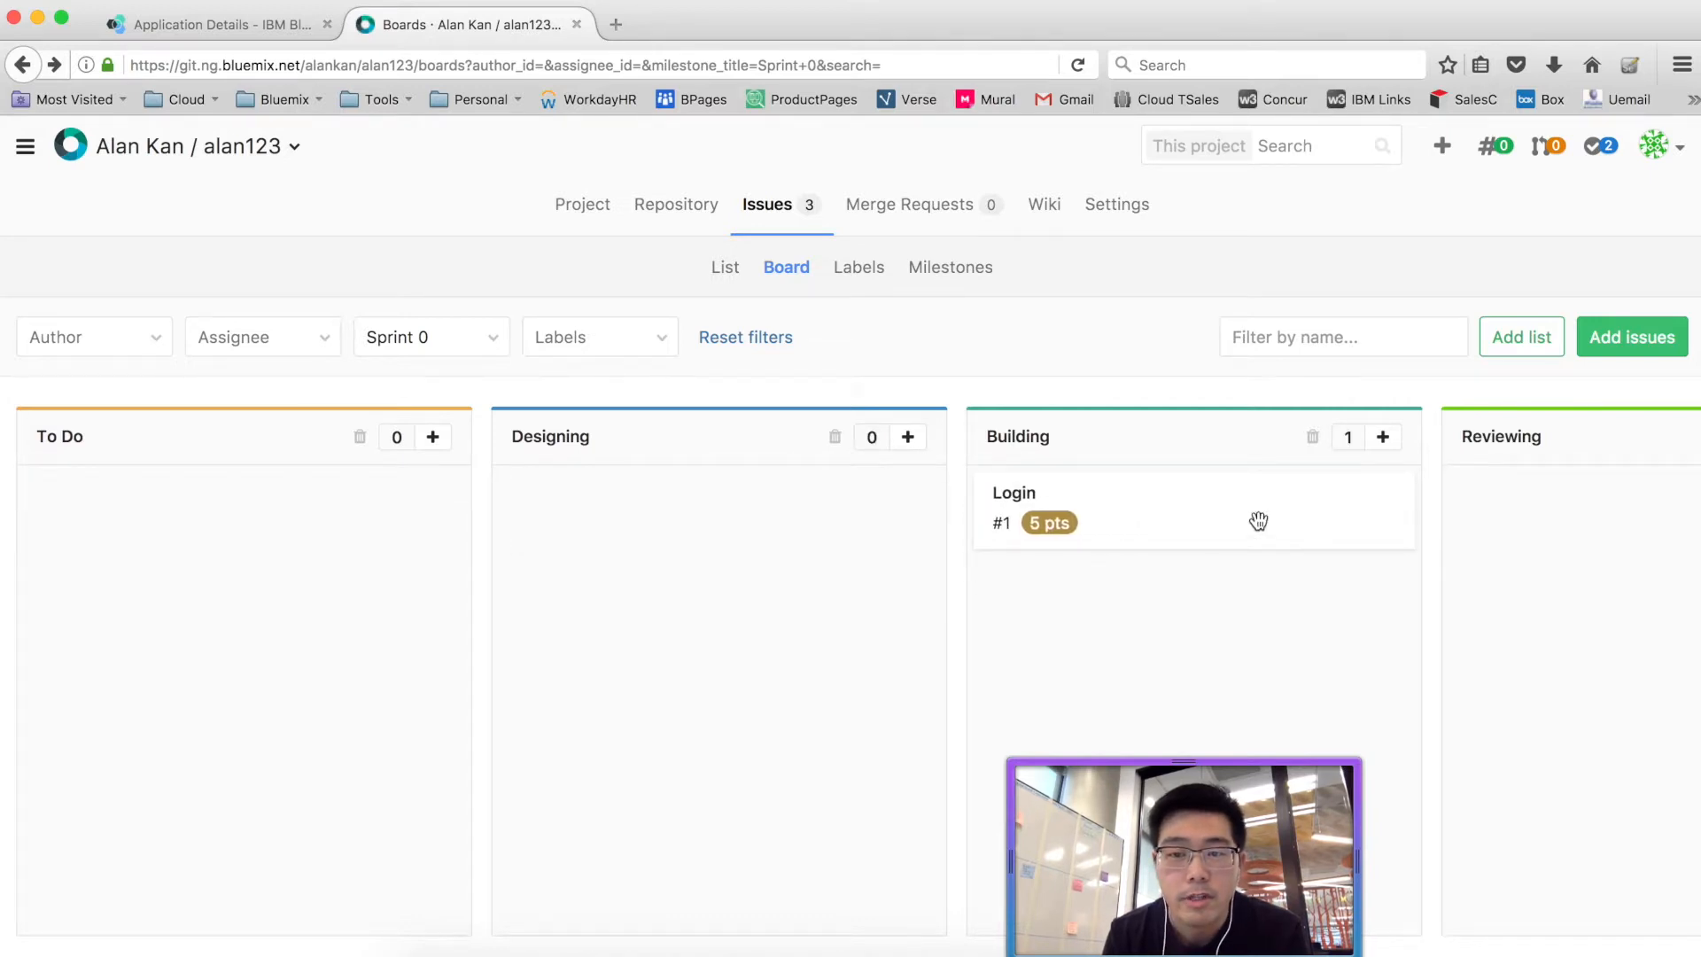
pyautogui.click(1196, 506)
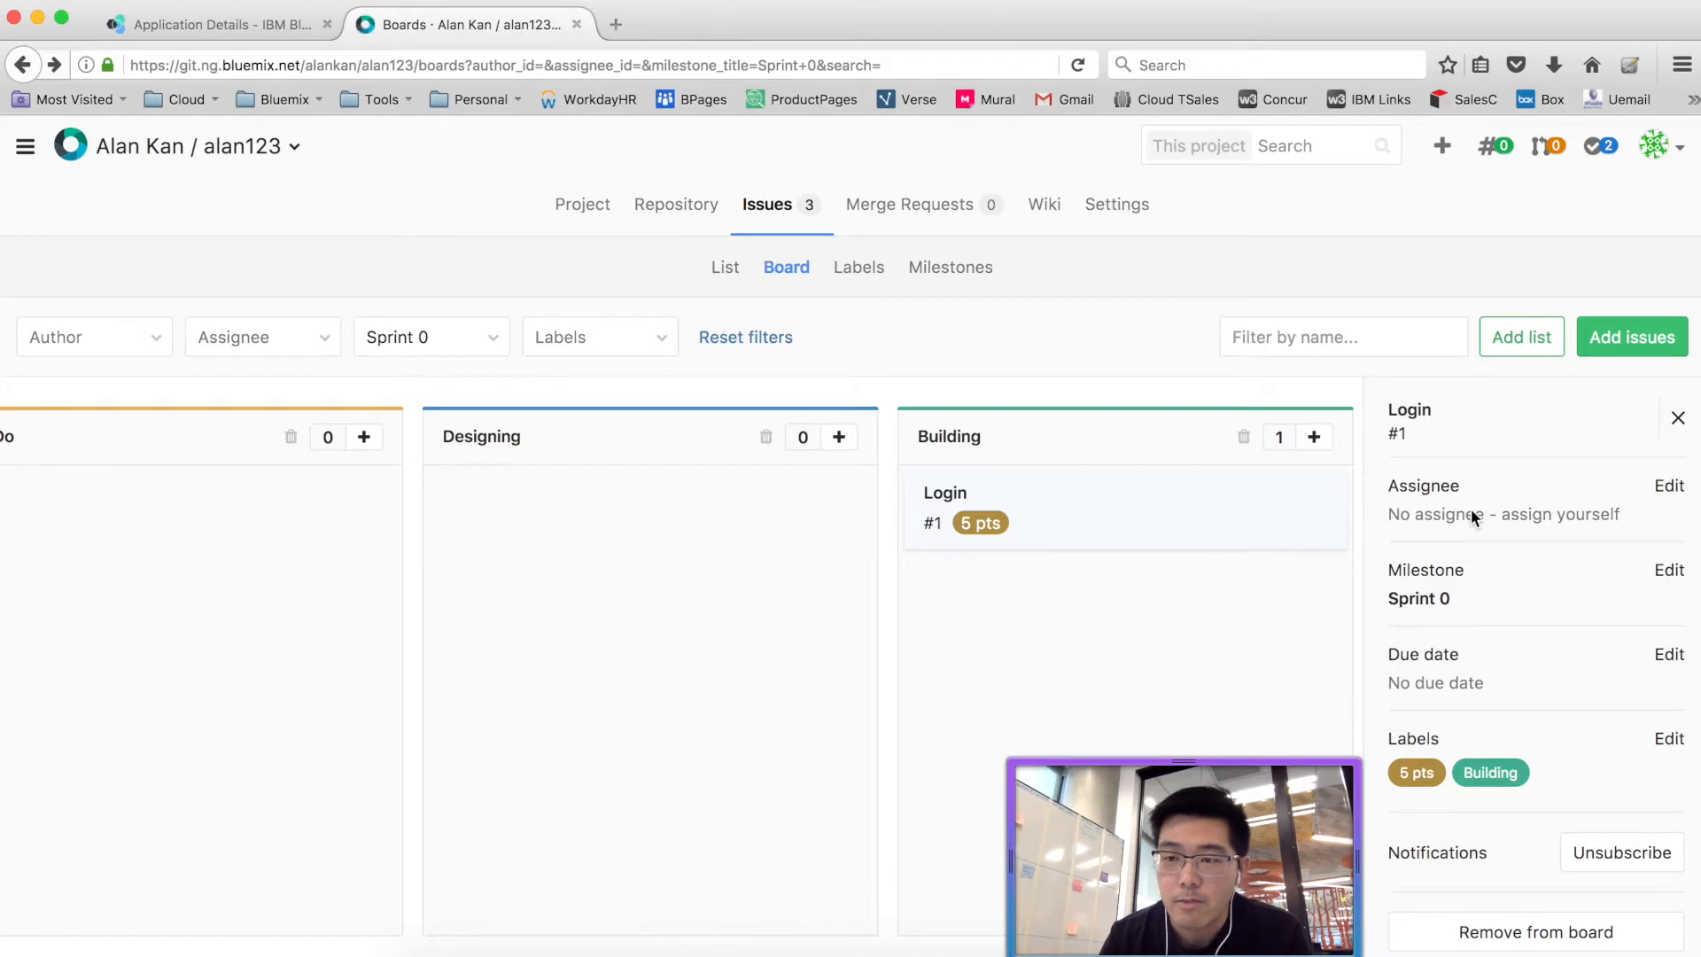
pyautogui.click(1665, 487)
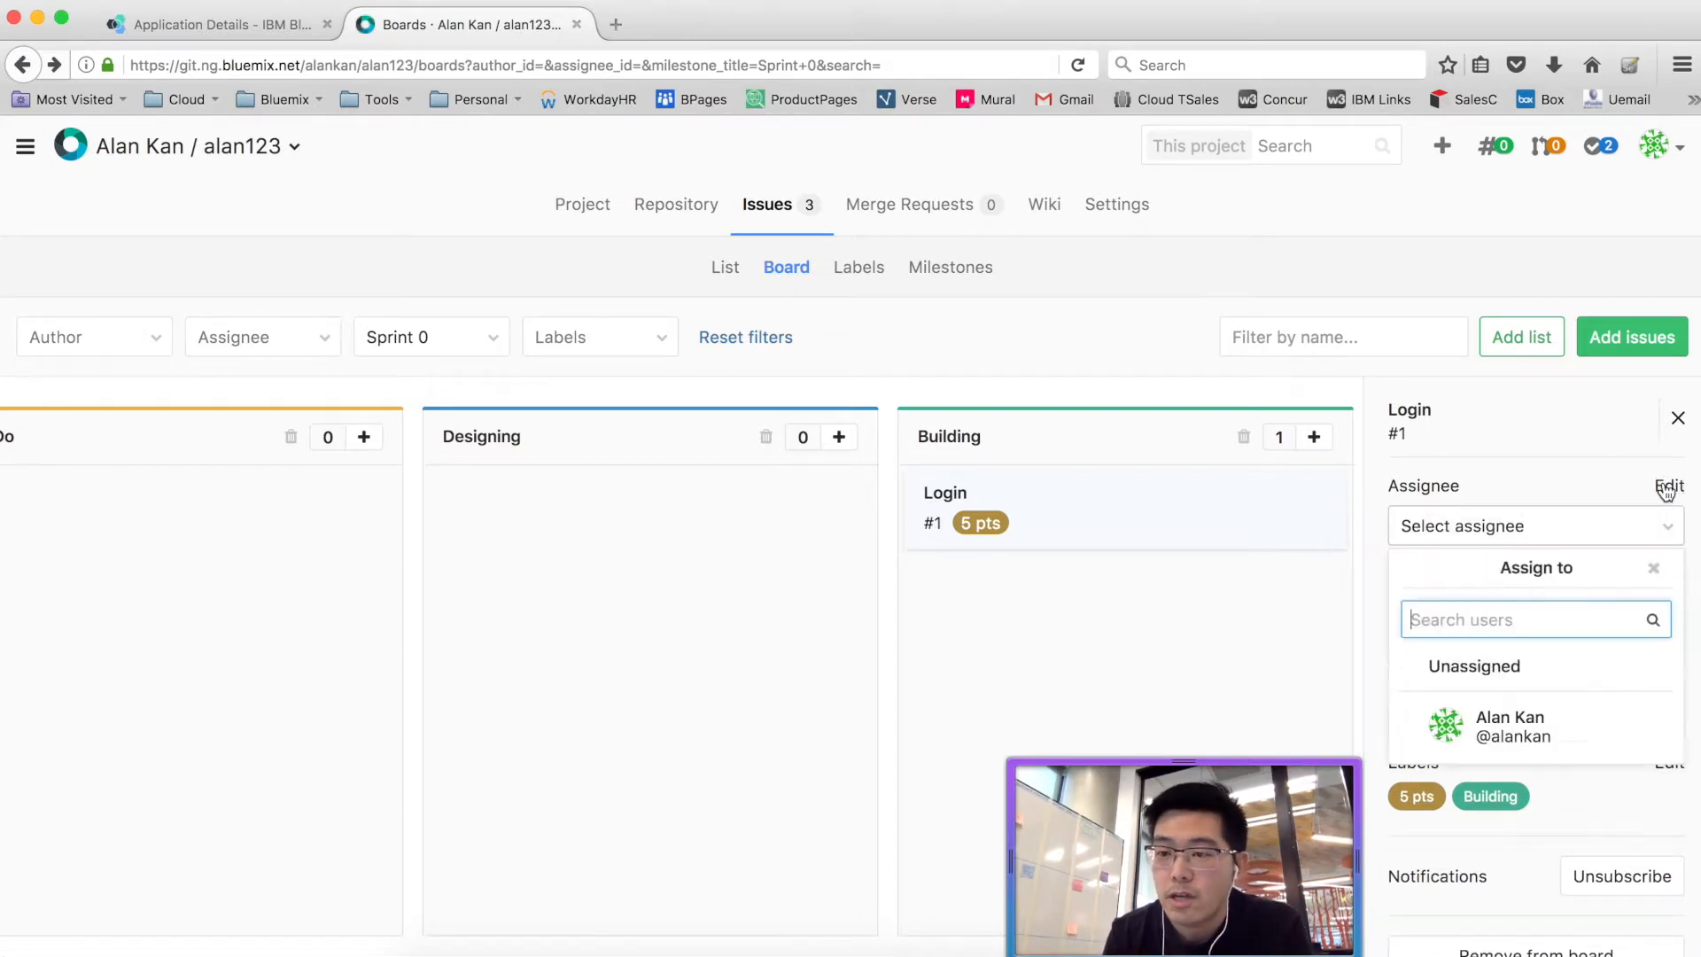
pyautogui.click(1536, 719)
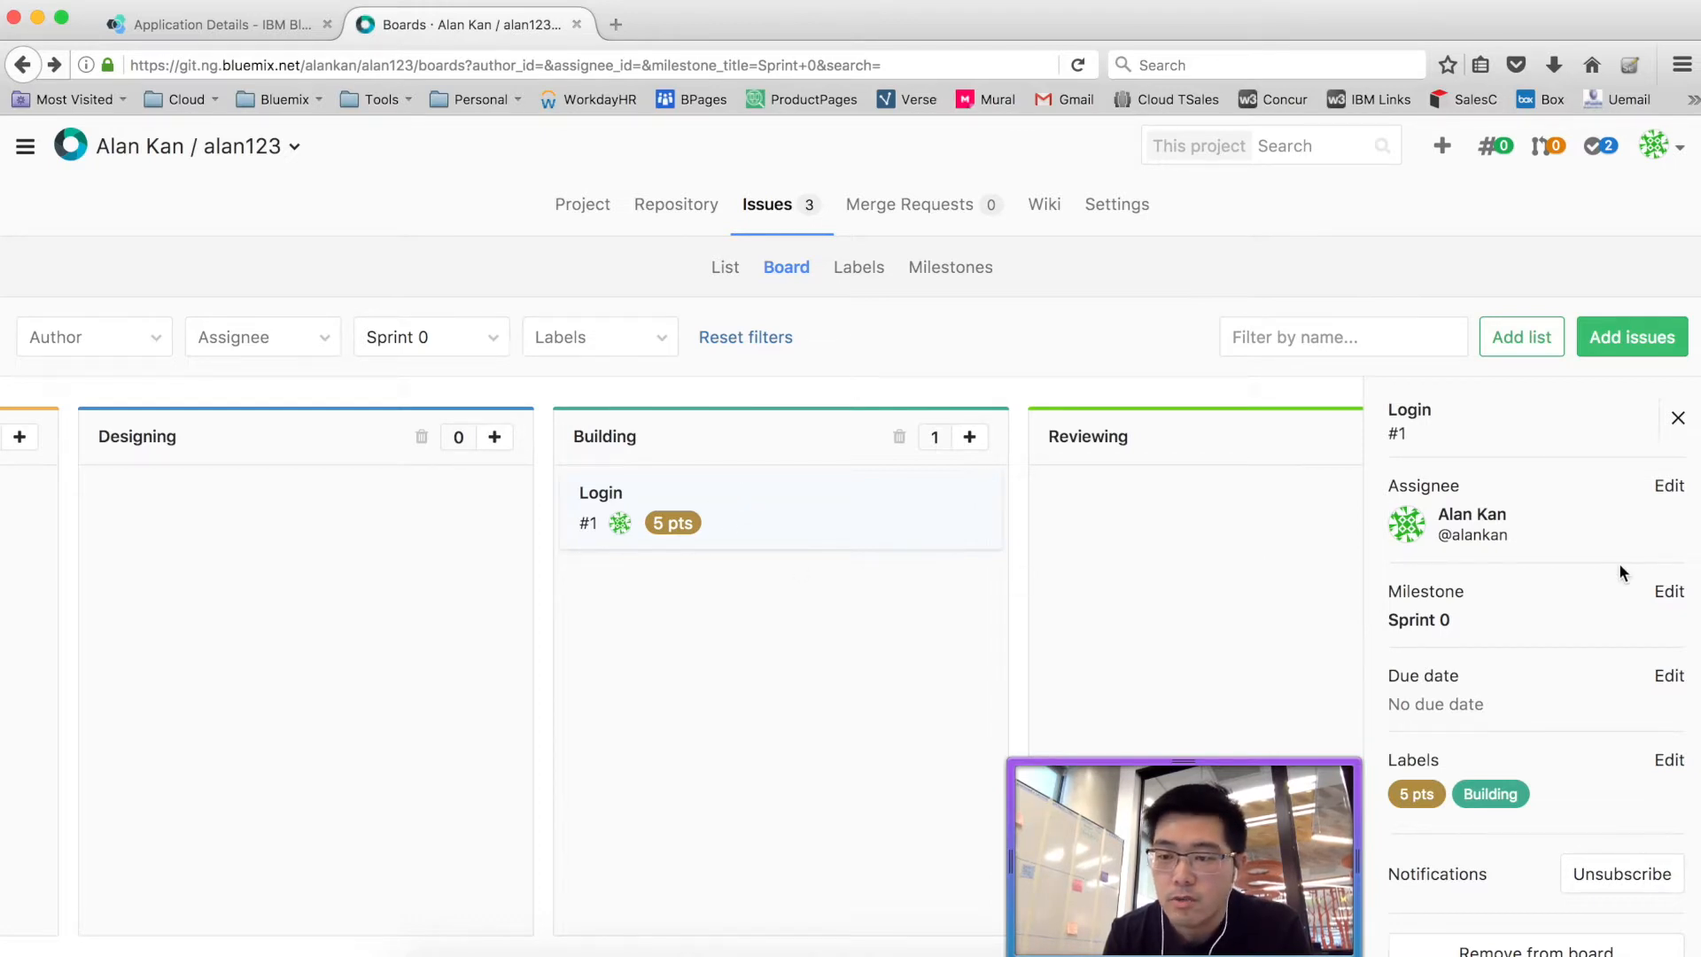
# - Move the Login card to Reviewing and tick off its Coding, Create tests and Execute testing tasks on the issue page
pyautogui.moveTo(805, 497); pyautogui.dragTo(670, 518)
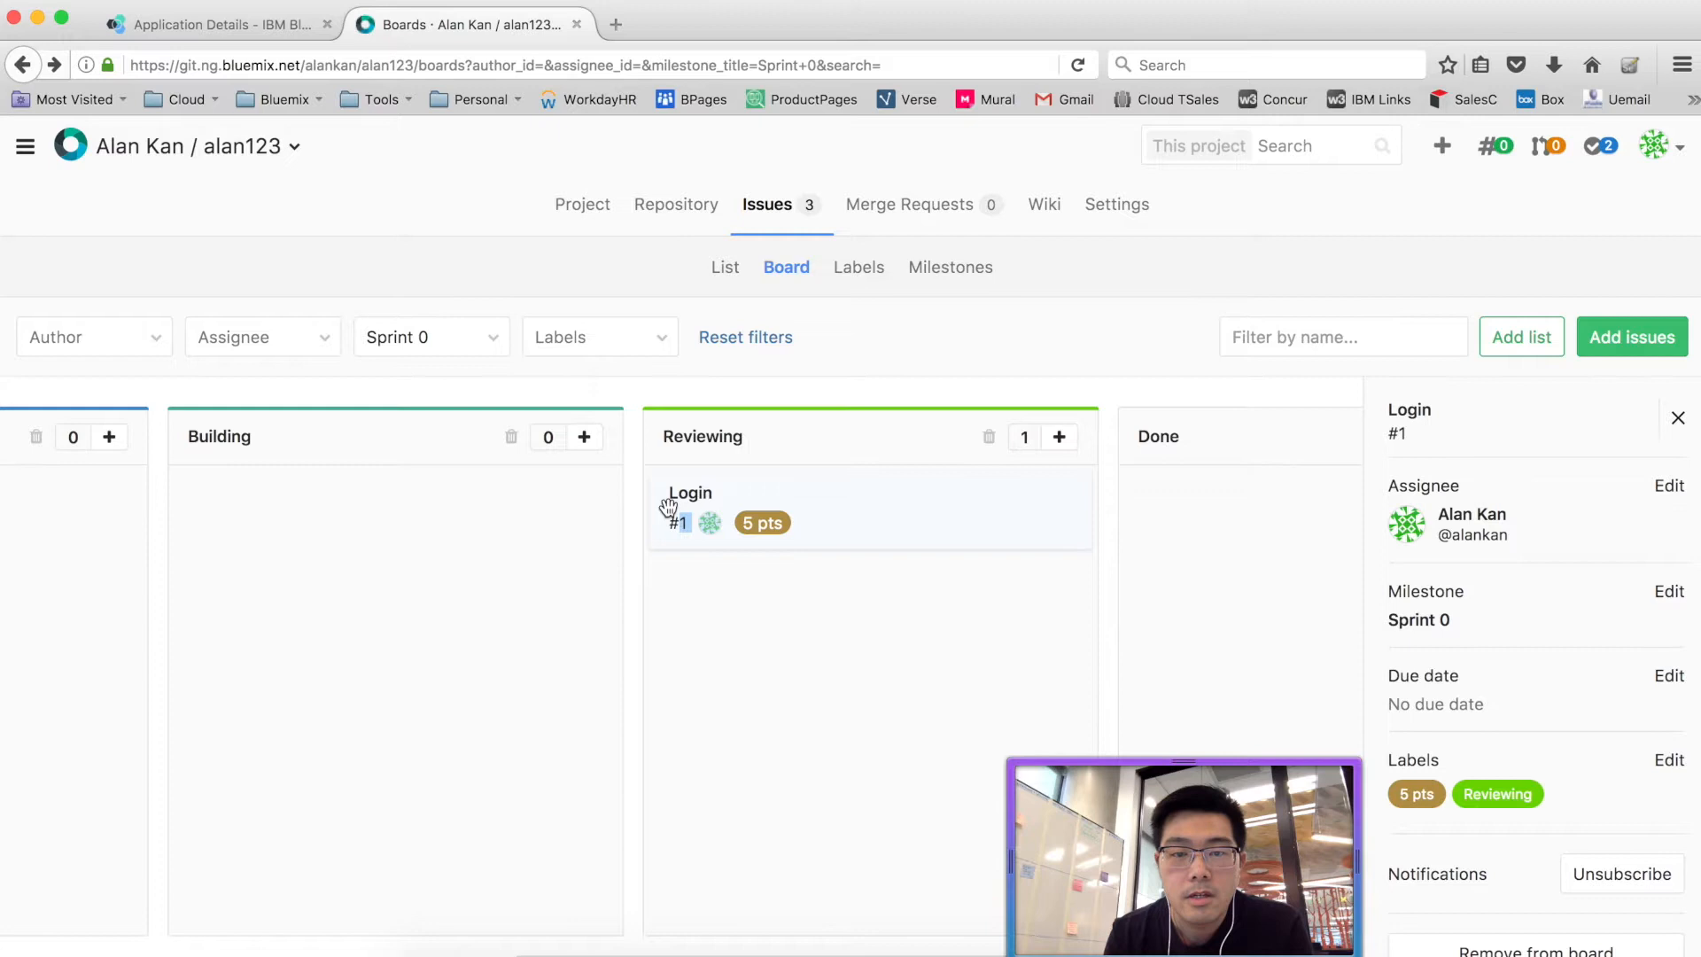
pyautogui.click(690, 502)
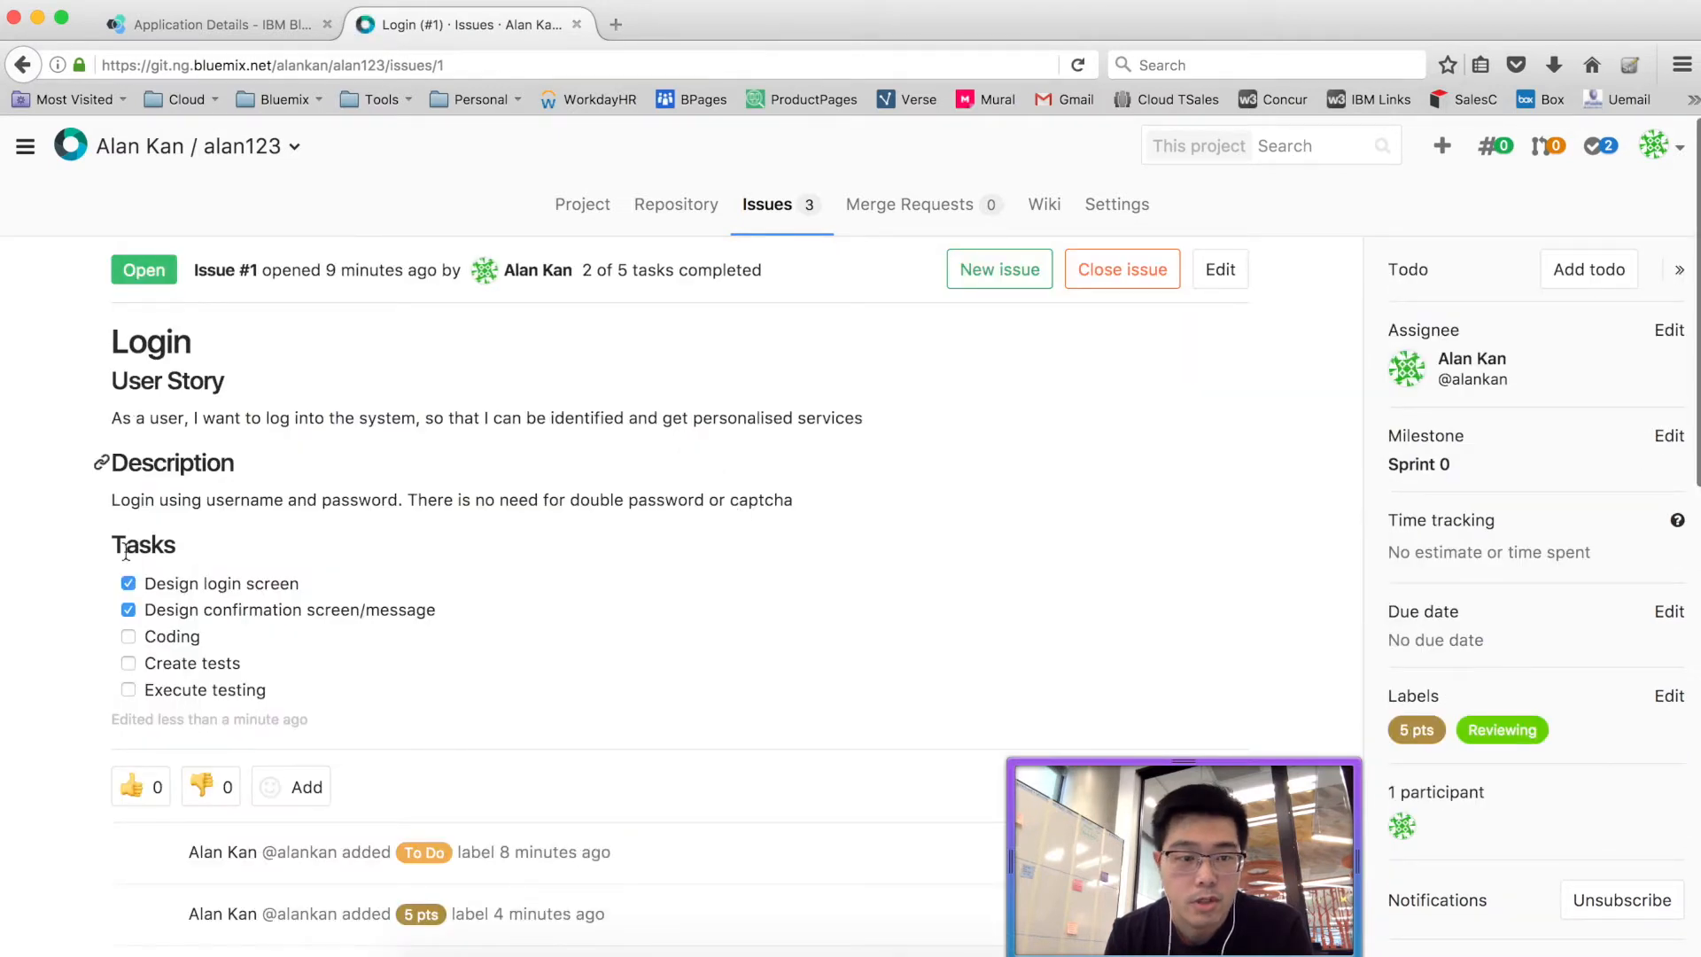
pyautogui.click(131, 638)
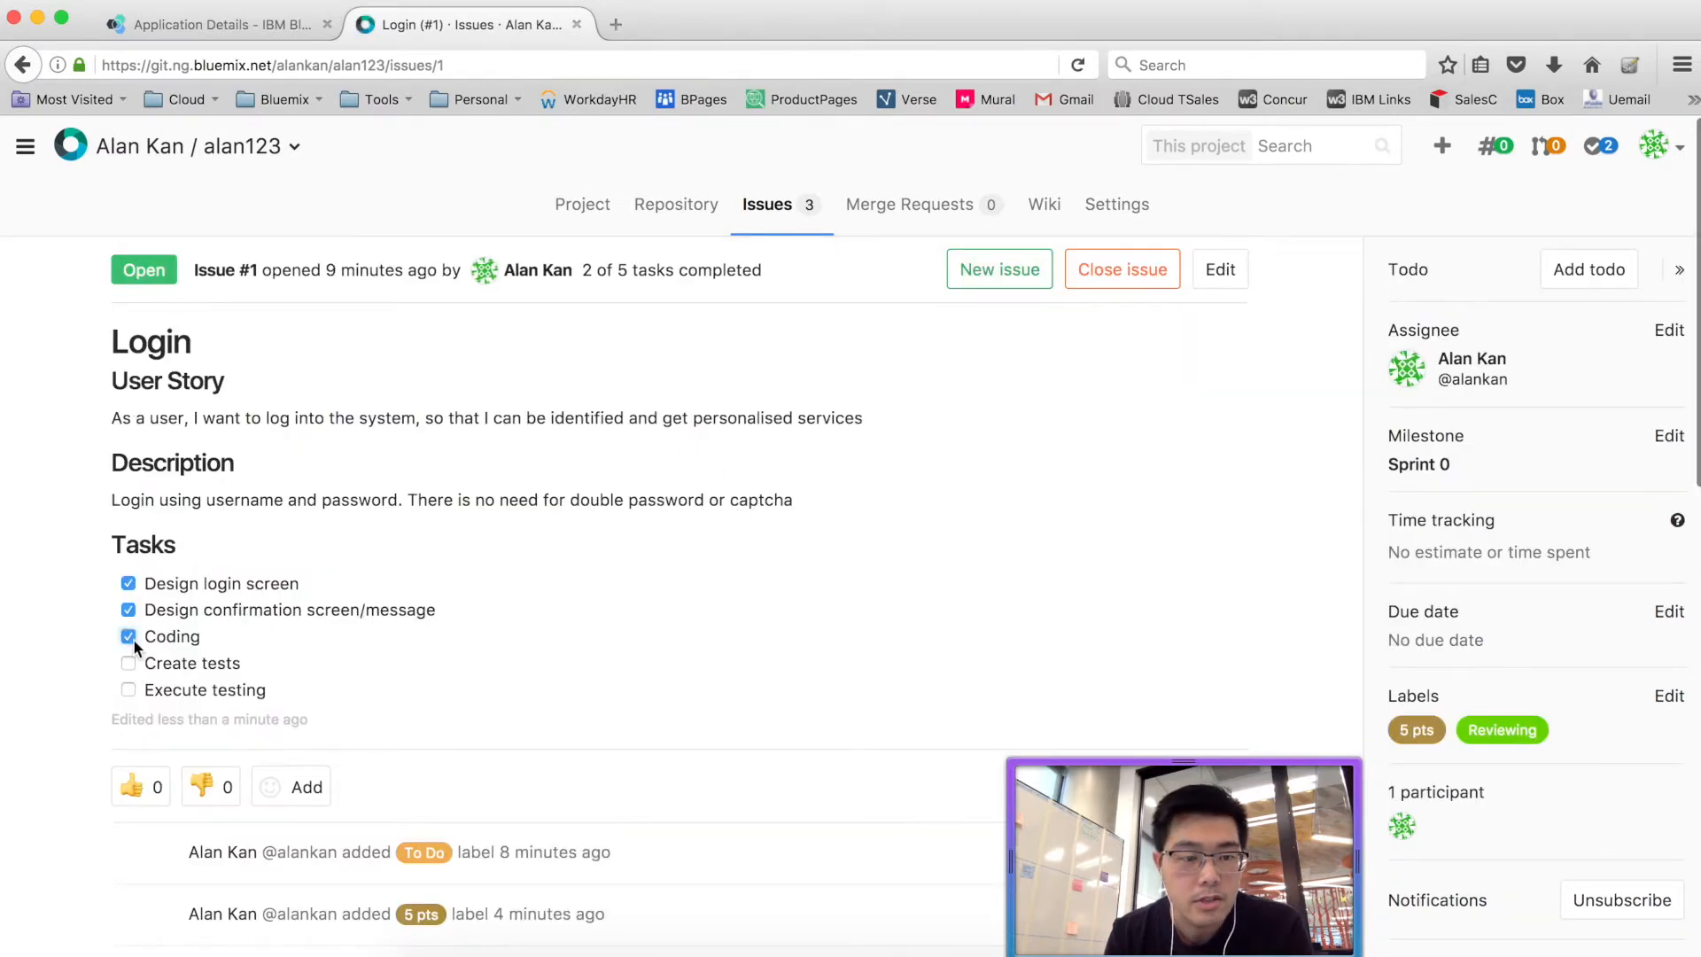
pyautogui.click(129, 689)
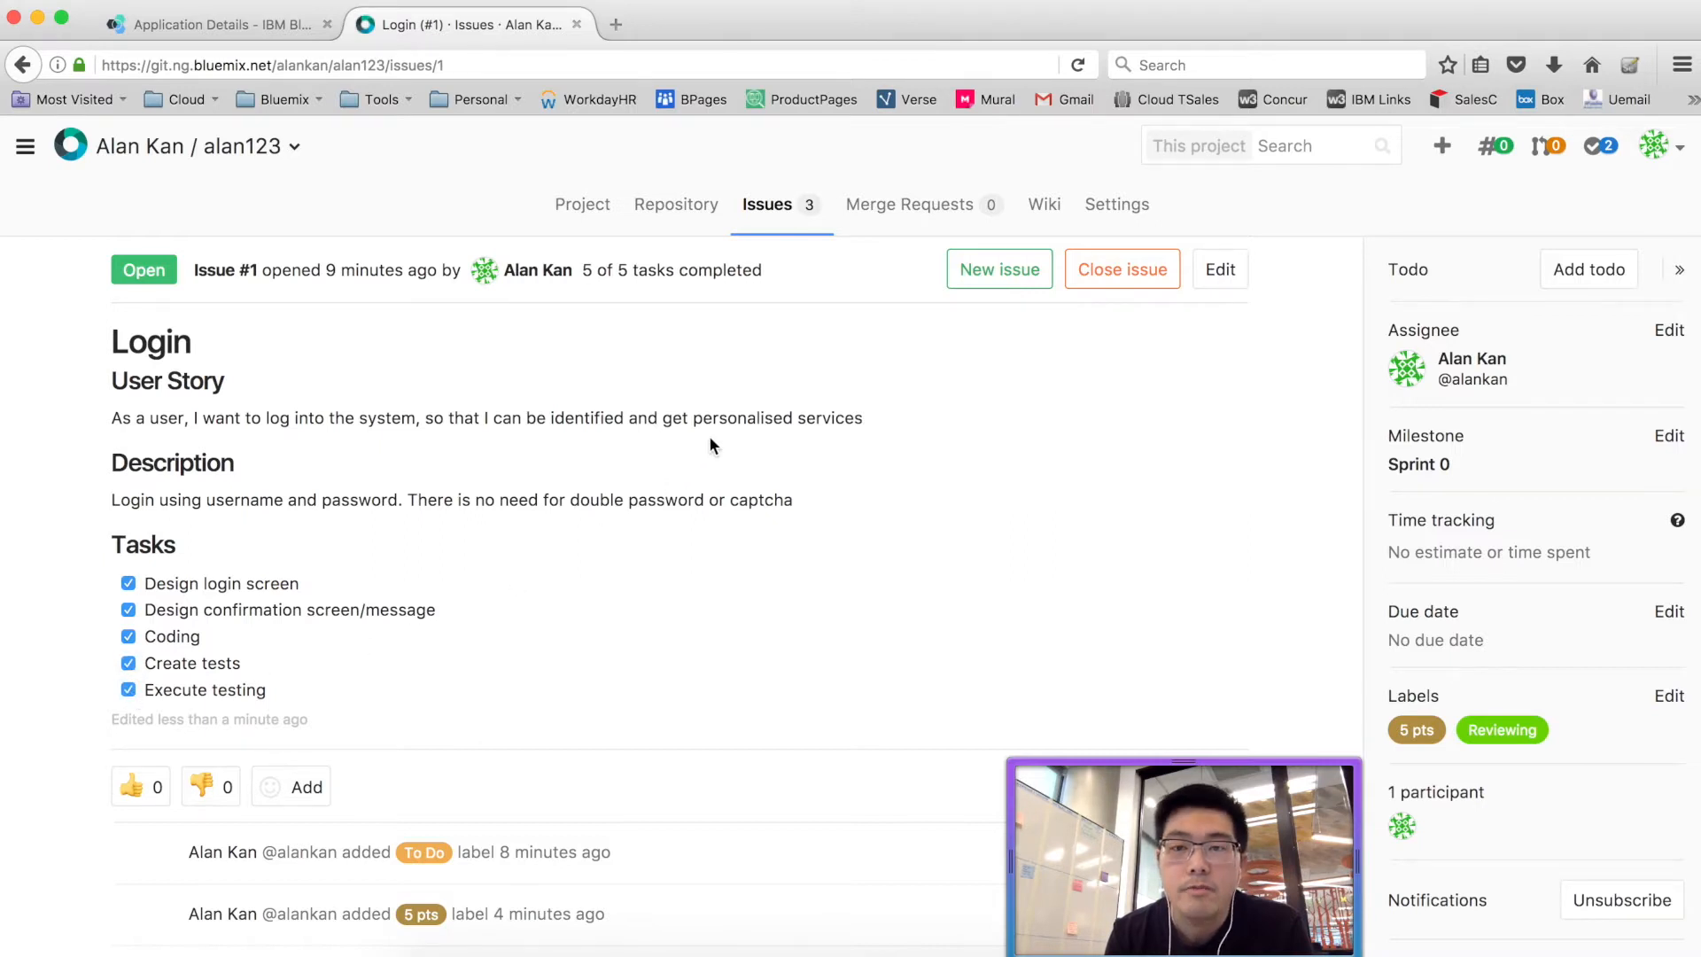
# - Return to the project's issue board and move the Login card from Reviewing to Done
pyautogui.click(778, 217)
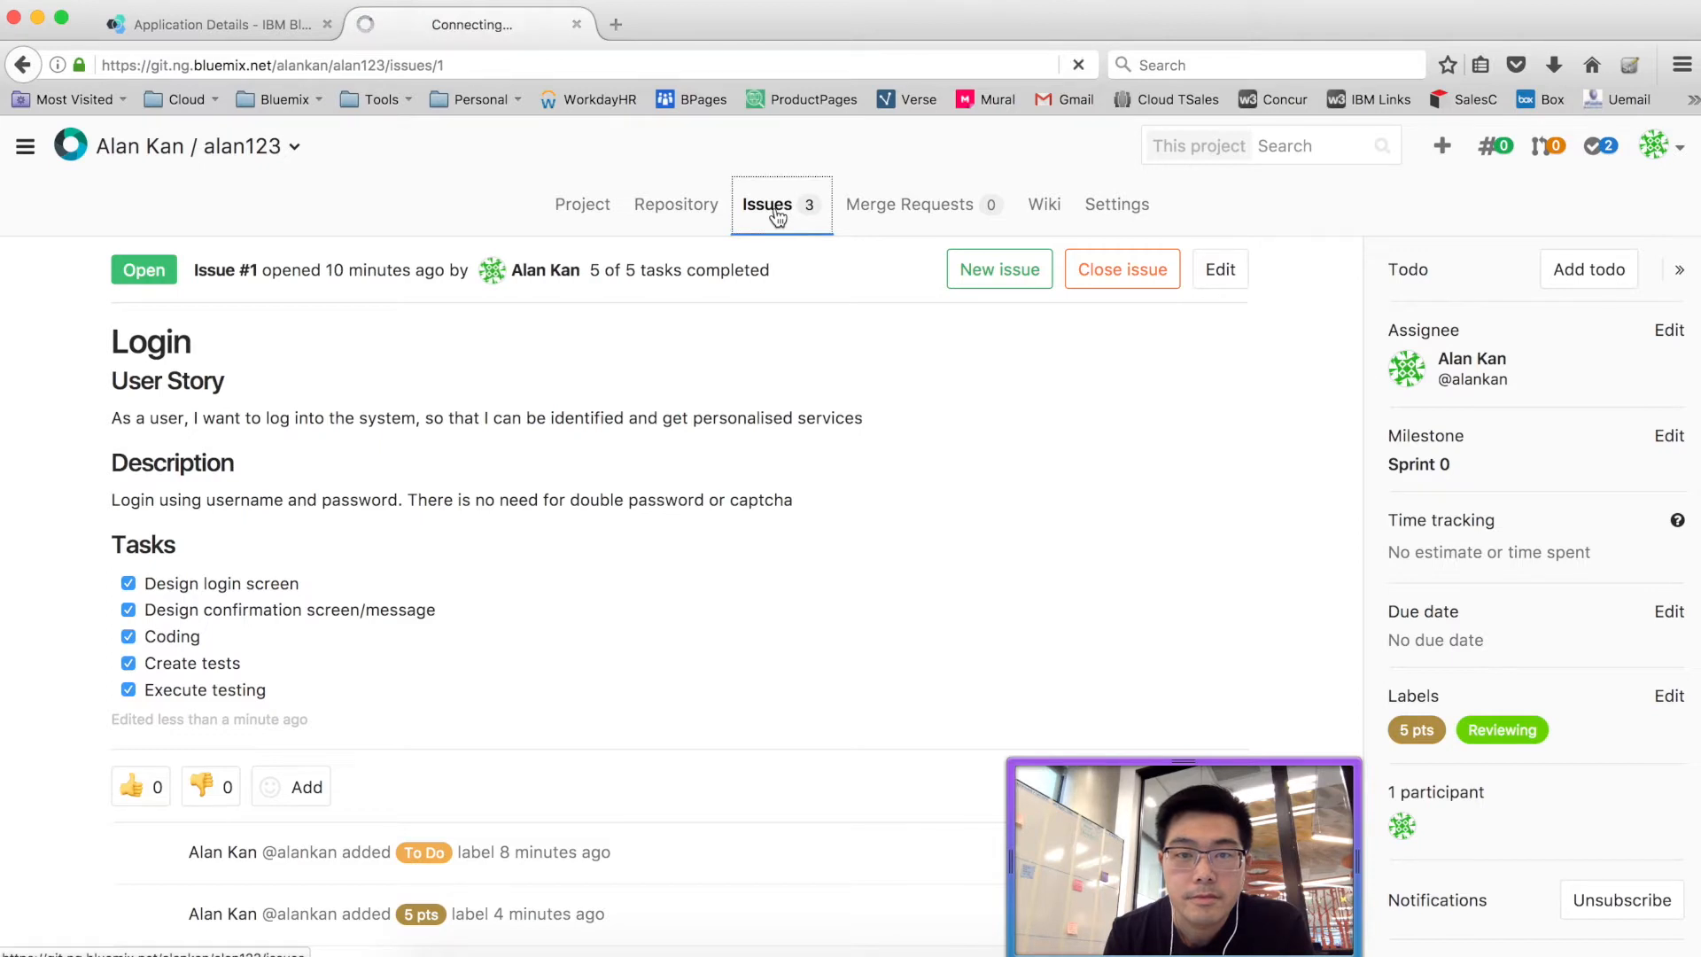
pyautogui.click(787, 270)
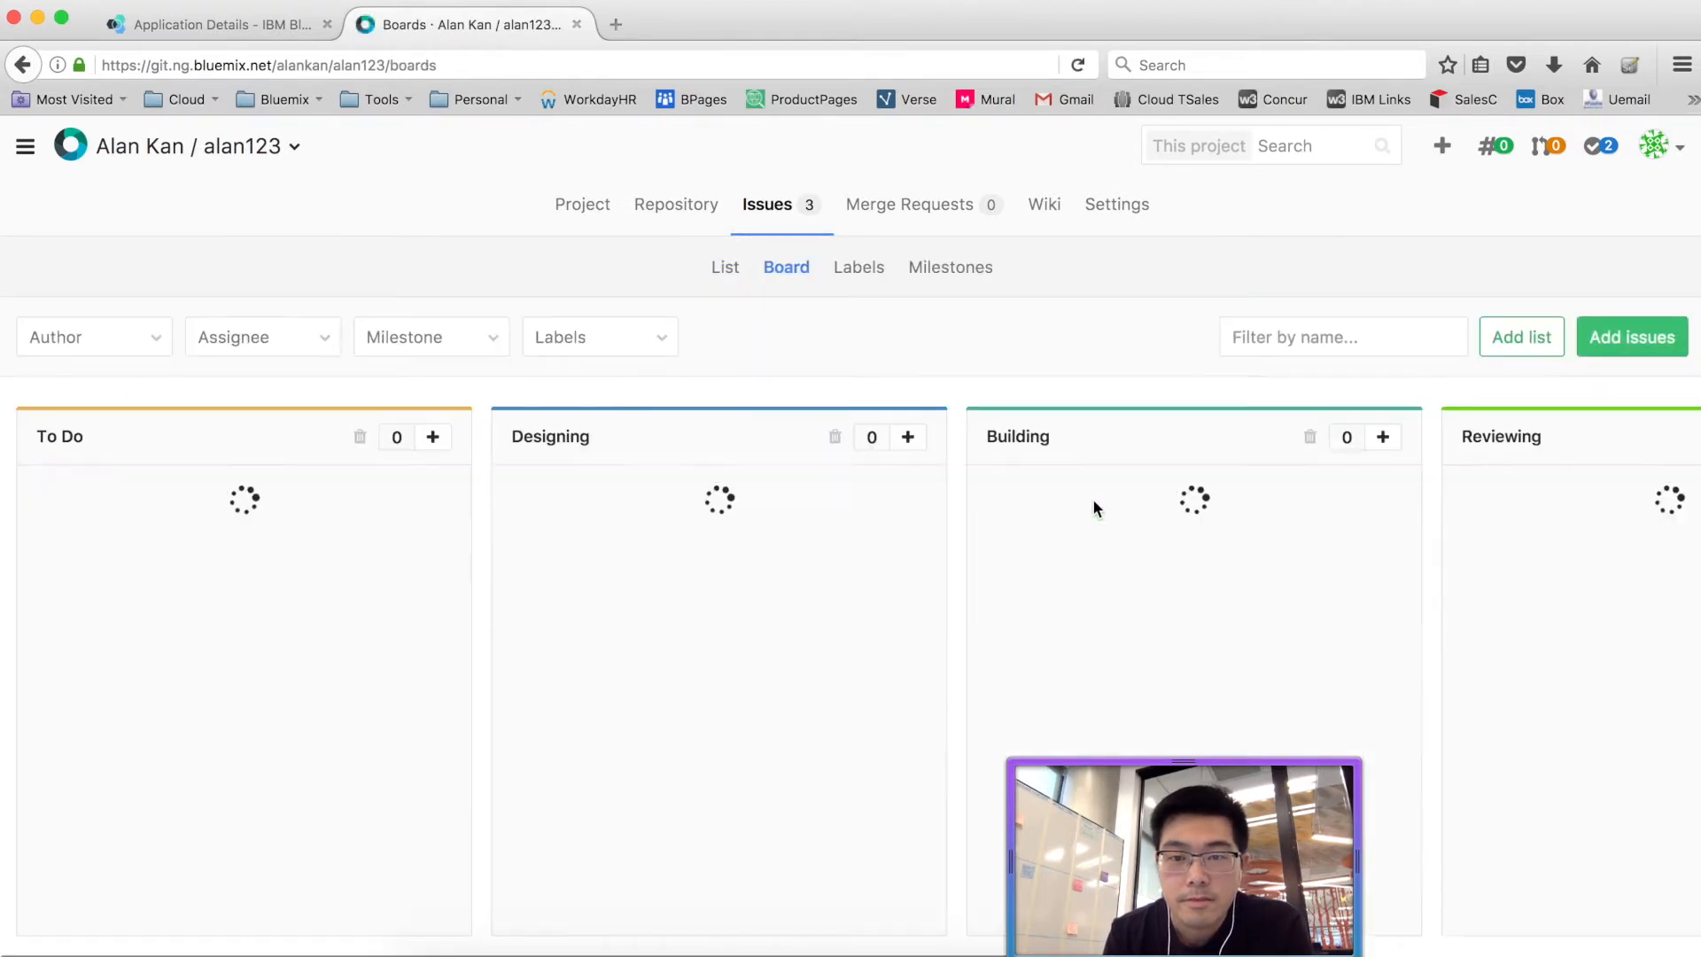
pyautogui.hscroll(8, 1426, 582)
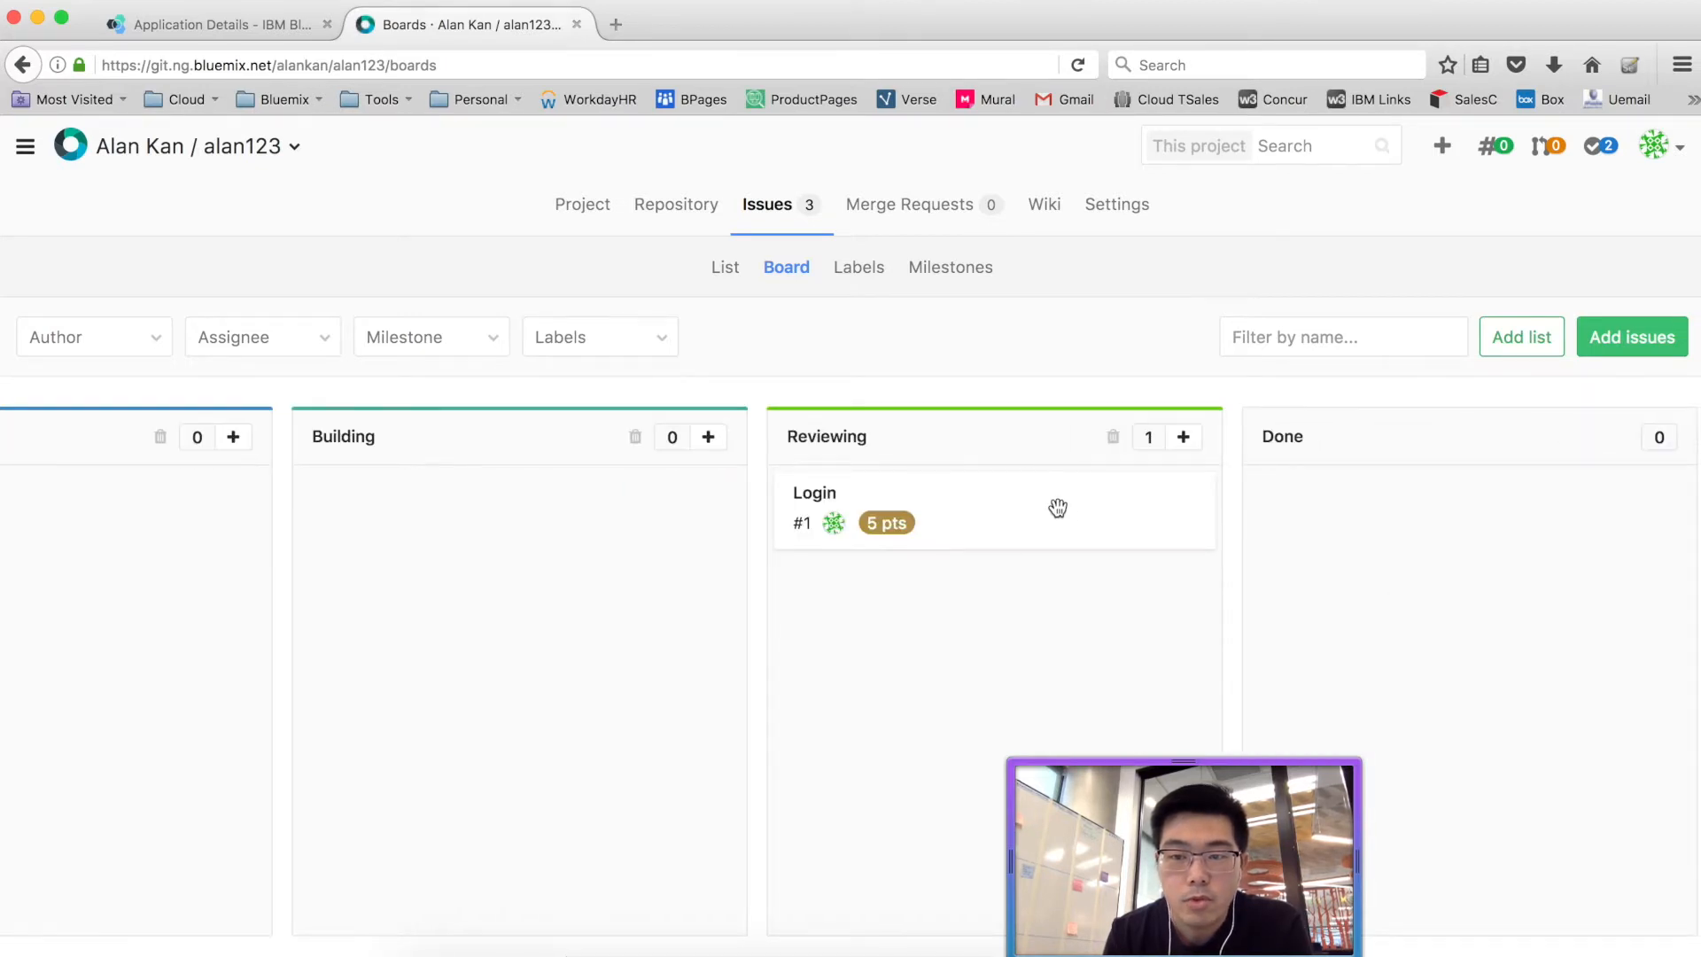
pyautogui.moveTo(1033, 502); pyautogui.dragTo(1459, 494)
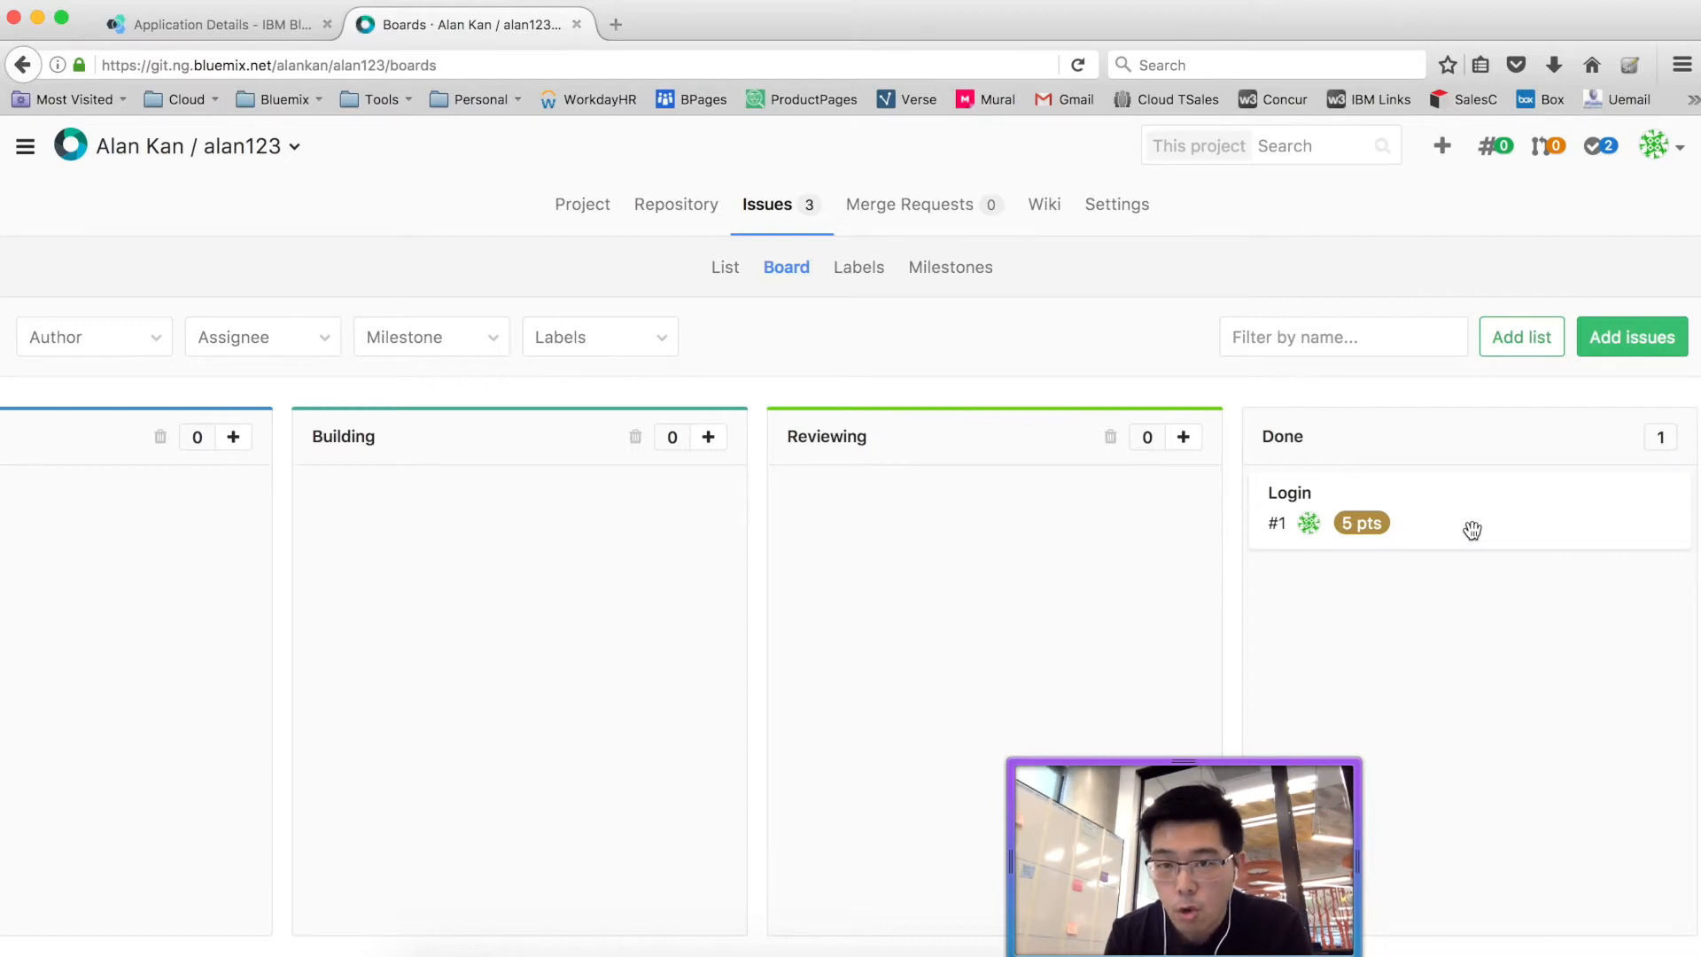
# - Check the Login issue's status on its page and look over the project's list of open issues
pyautogui.click(1302, 494)
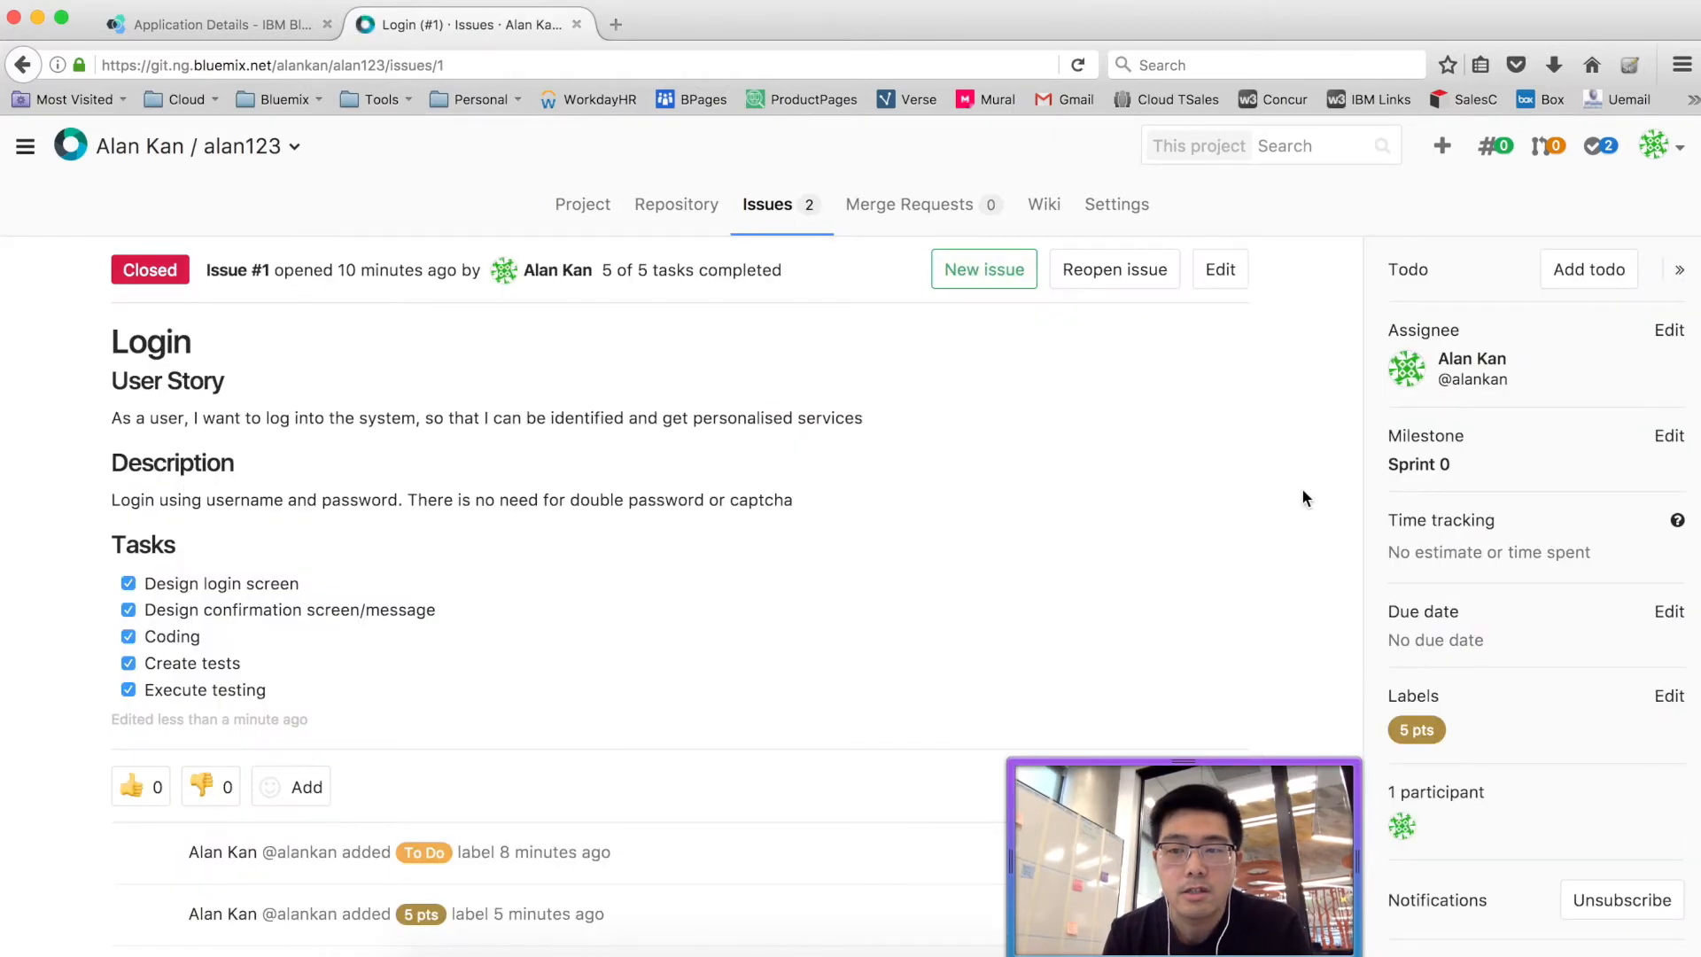
pyautogui.click(1092, 286)
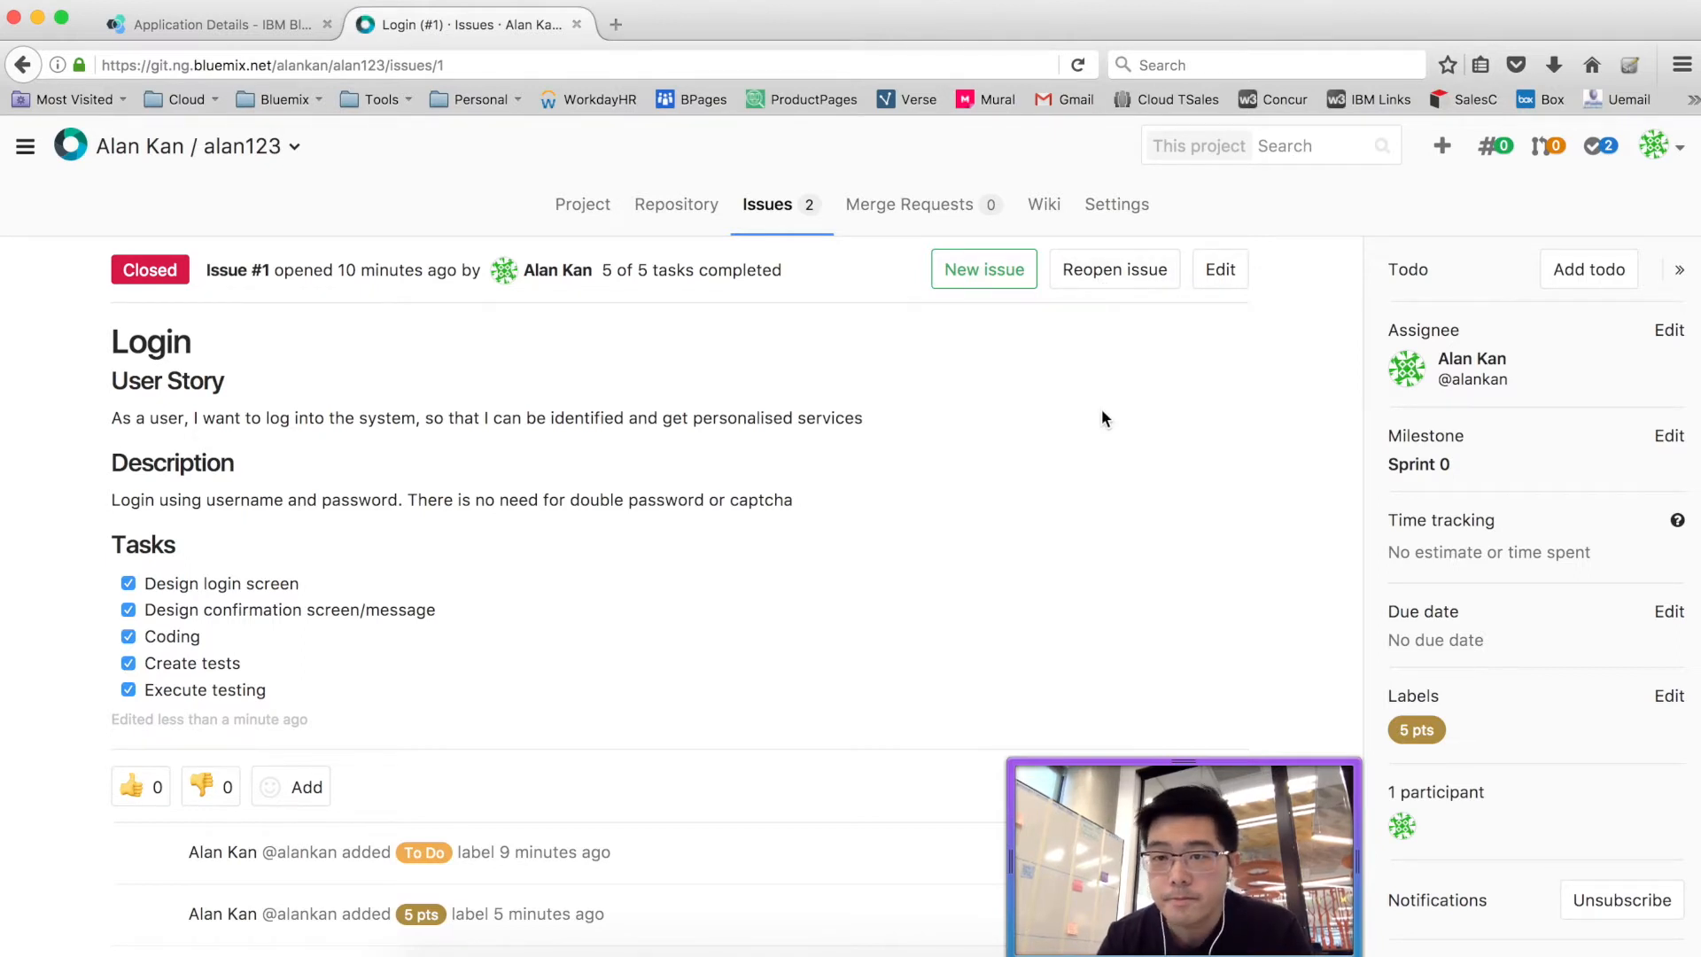
pyautogui.click(769, 205)
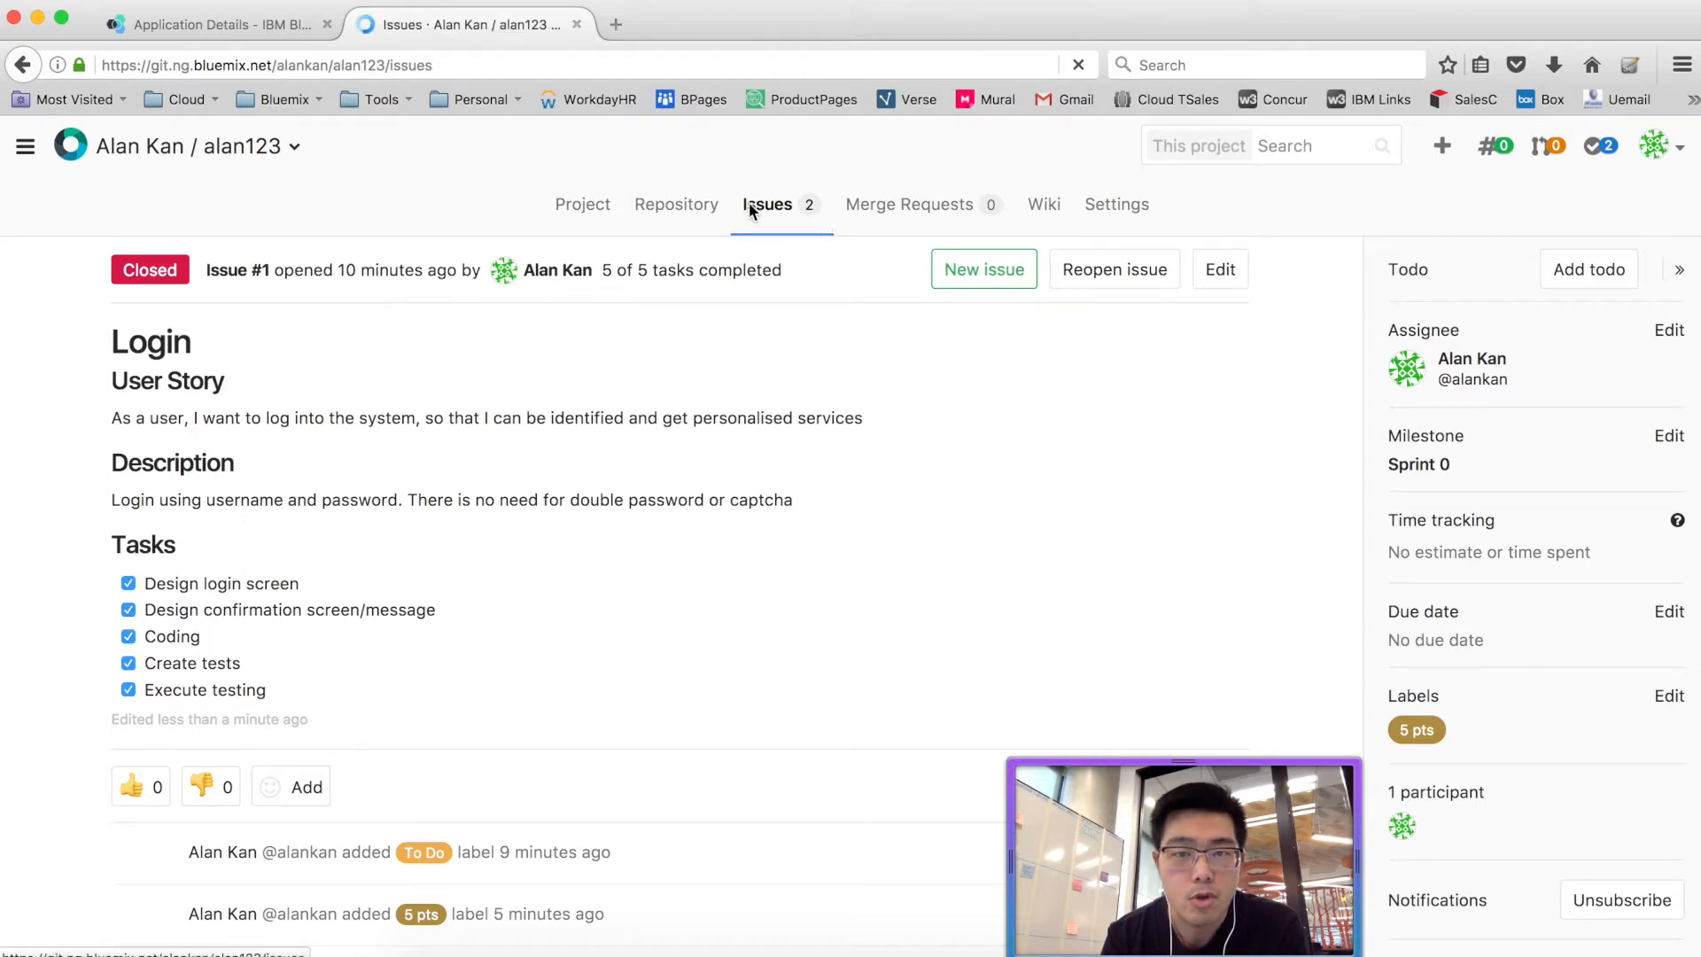
pyautogui.click(435, 406)
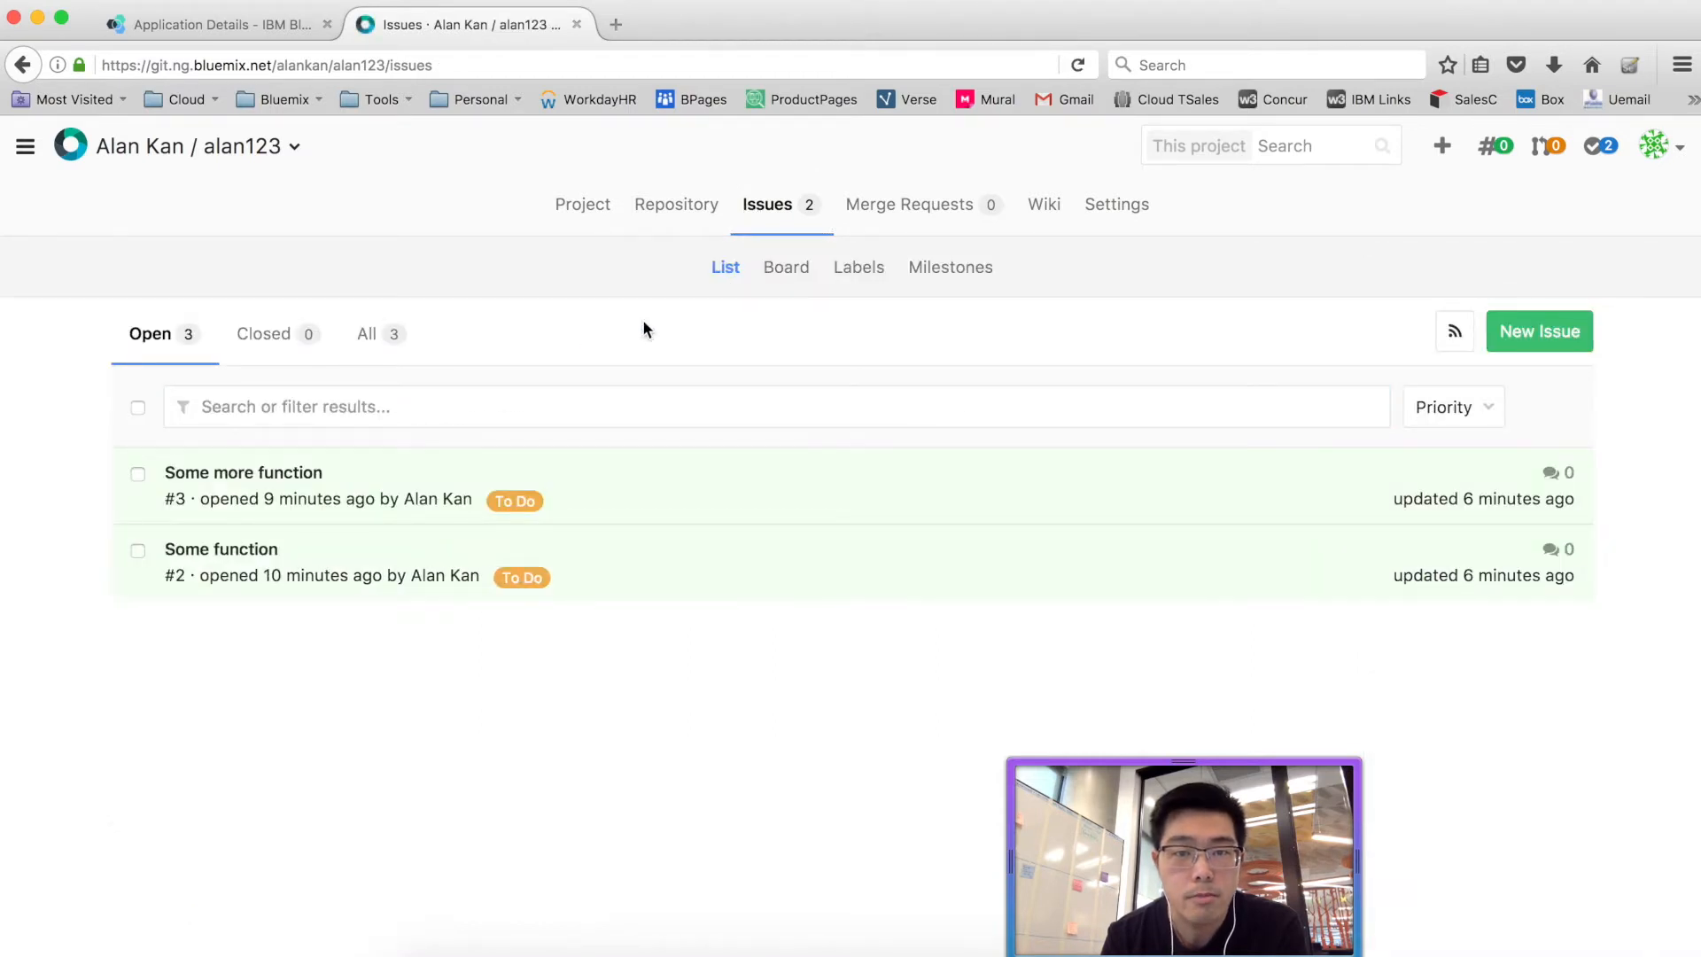
# - Look over the Done and To Do lists on the issue board and check the assignee filter's options
pyautogui.click(788, 268)
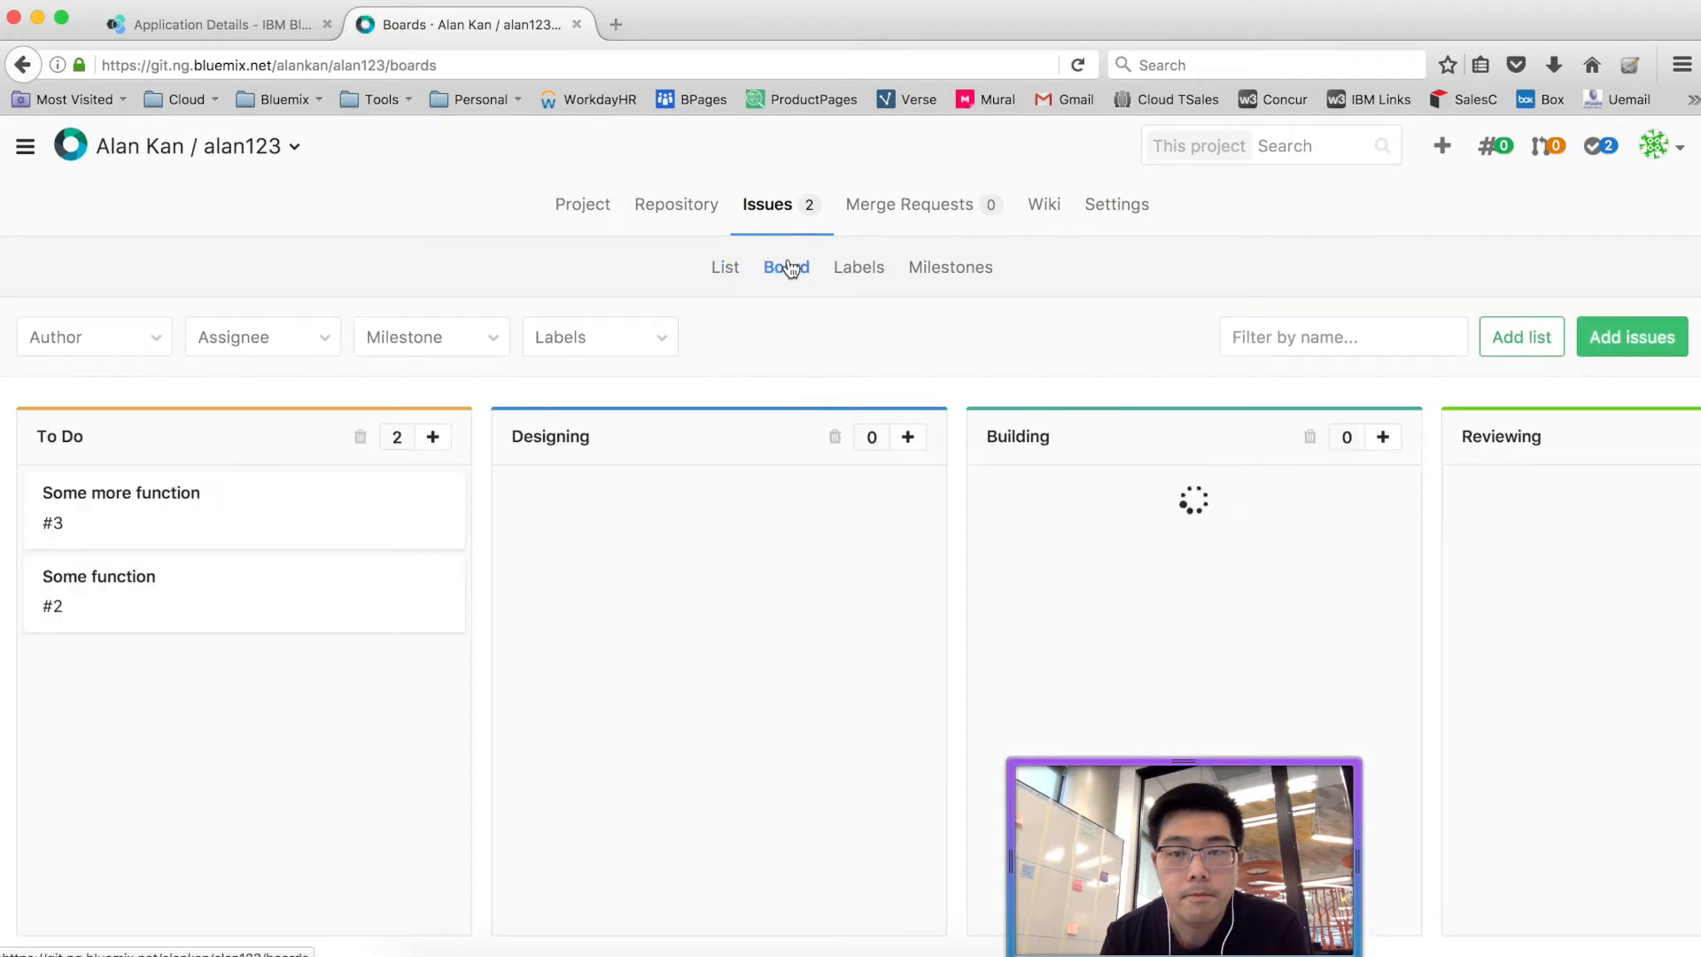
pyautogui.hscroll(7, 1072, 456)
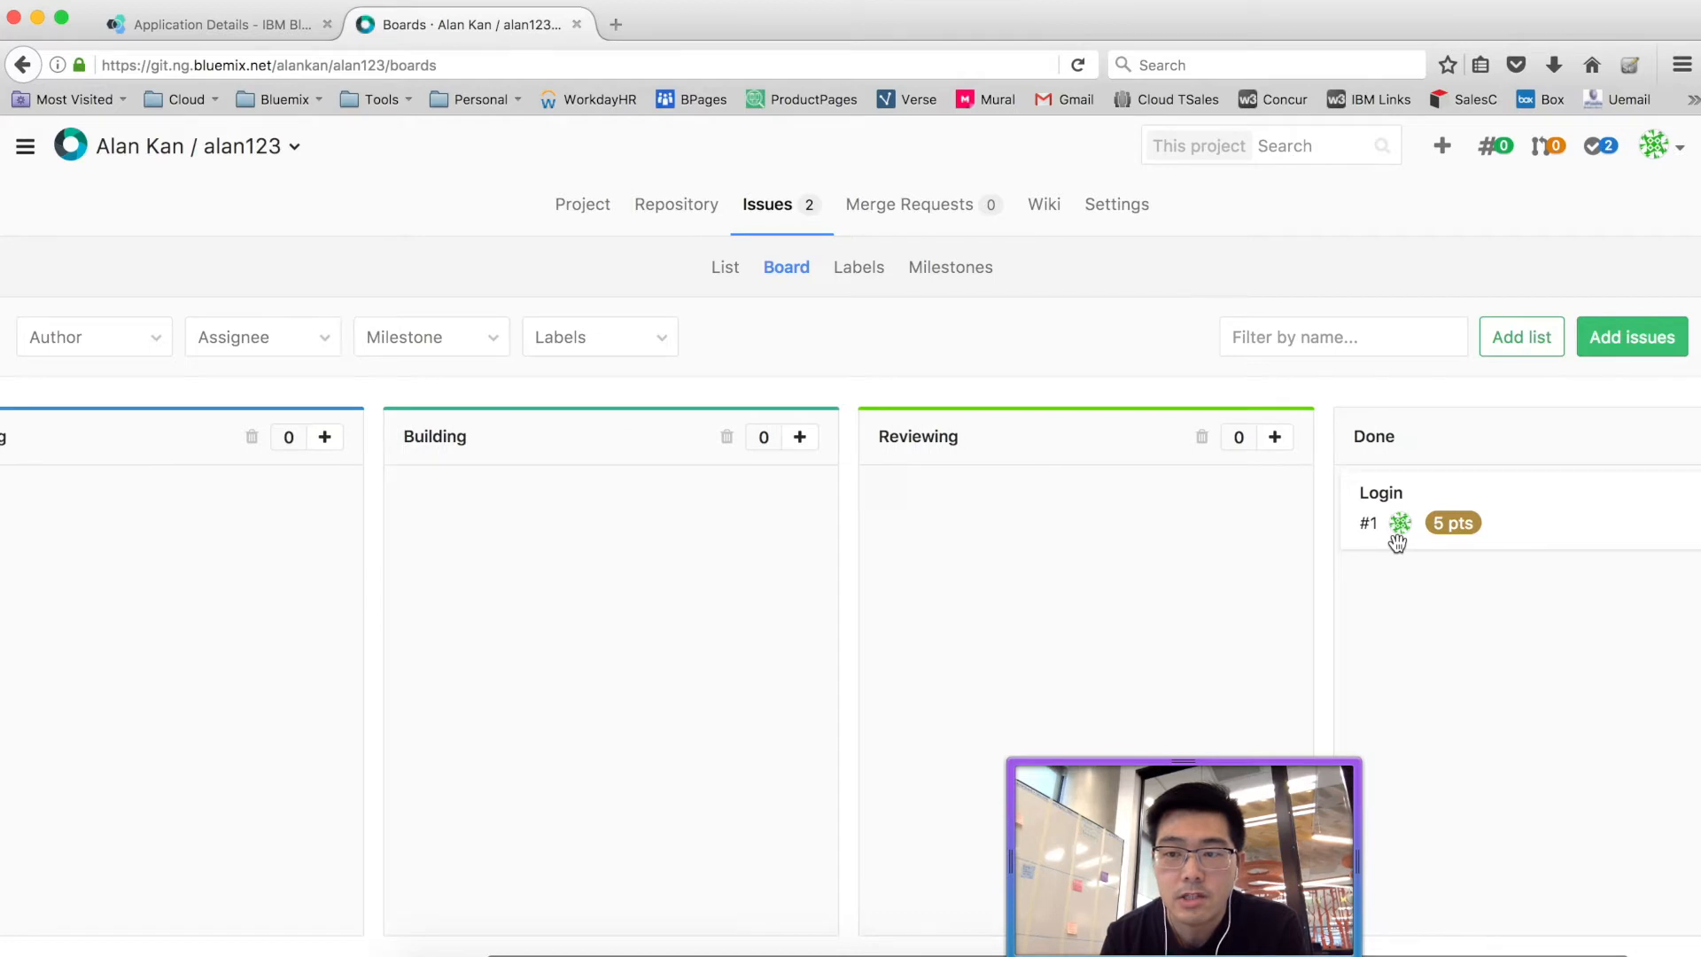
pyautogui.hscroll(-3, 965, 561)
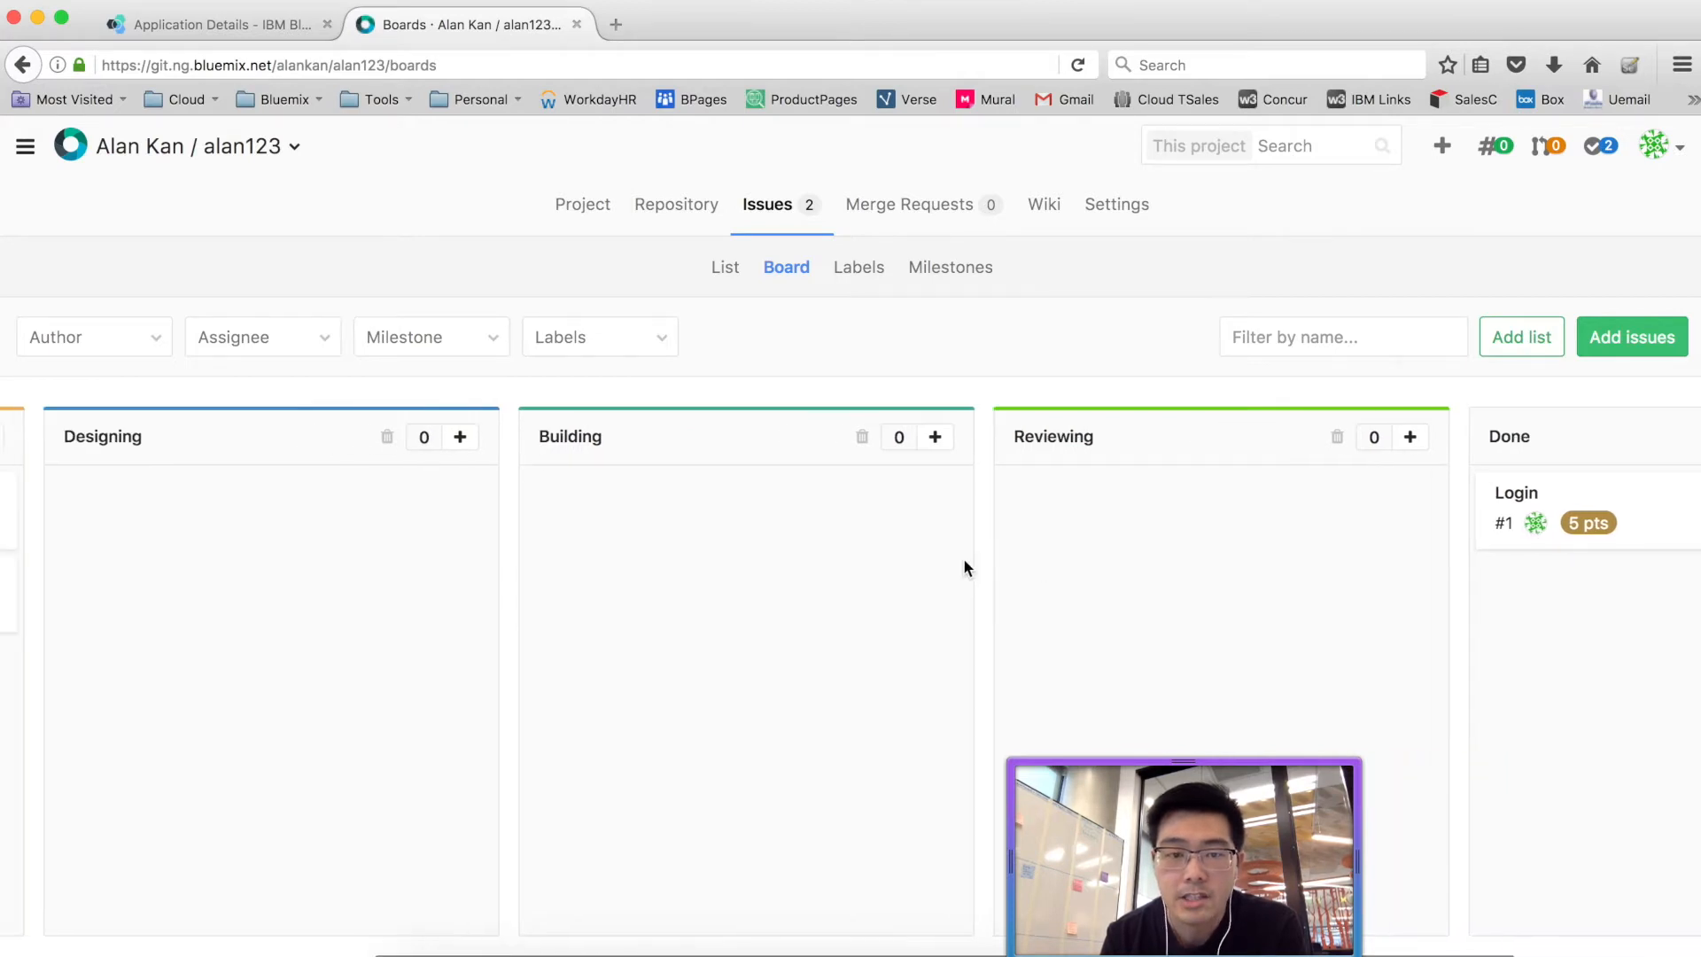
pyautogui.hscroll(-10, 964, 567)
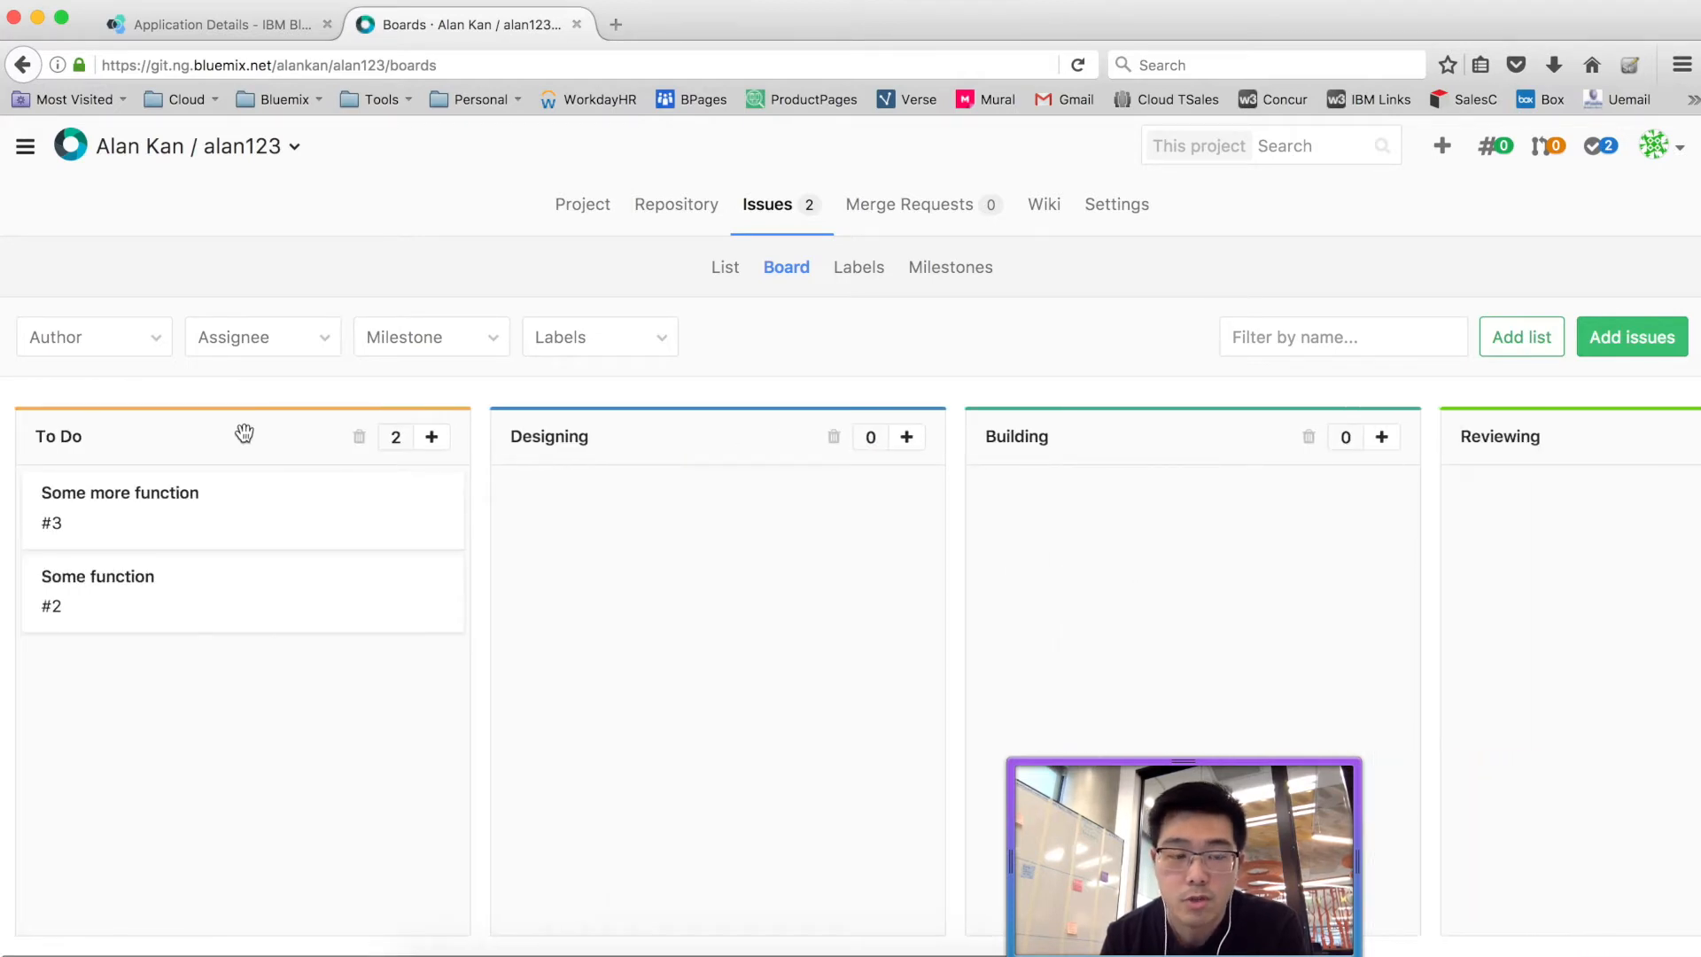
pyautogui.click(305, 354)
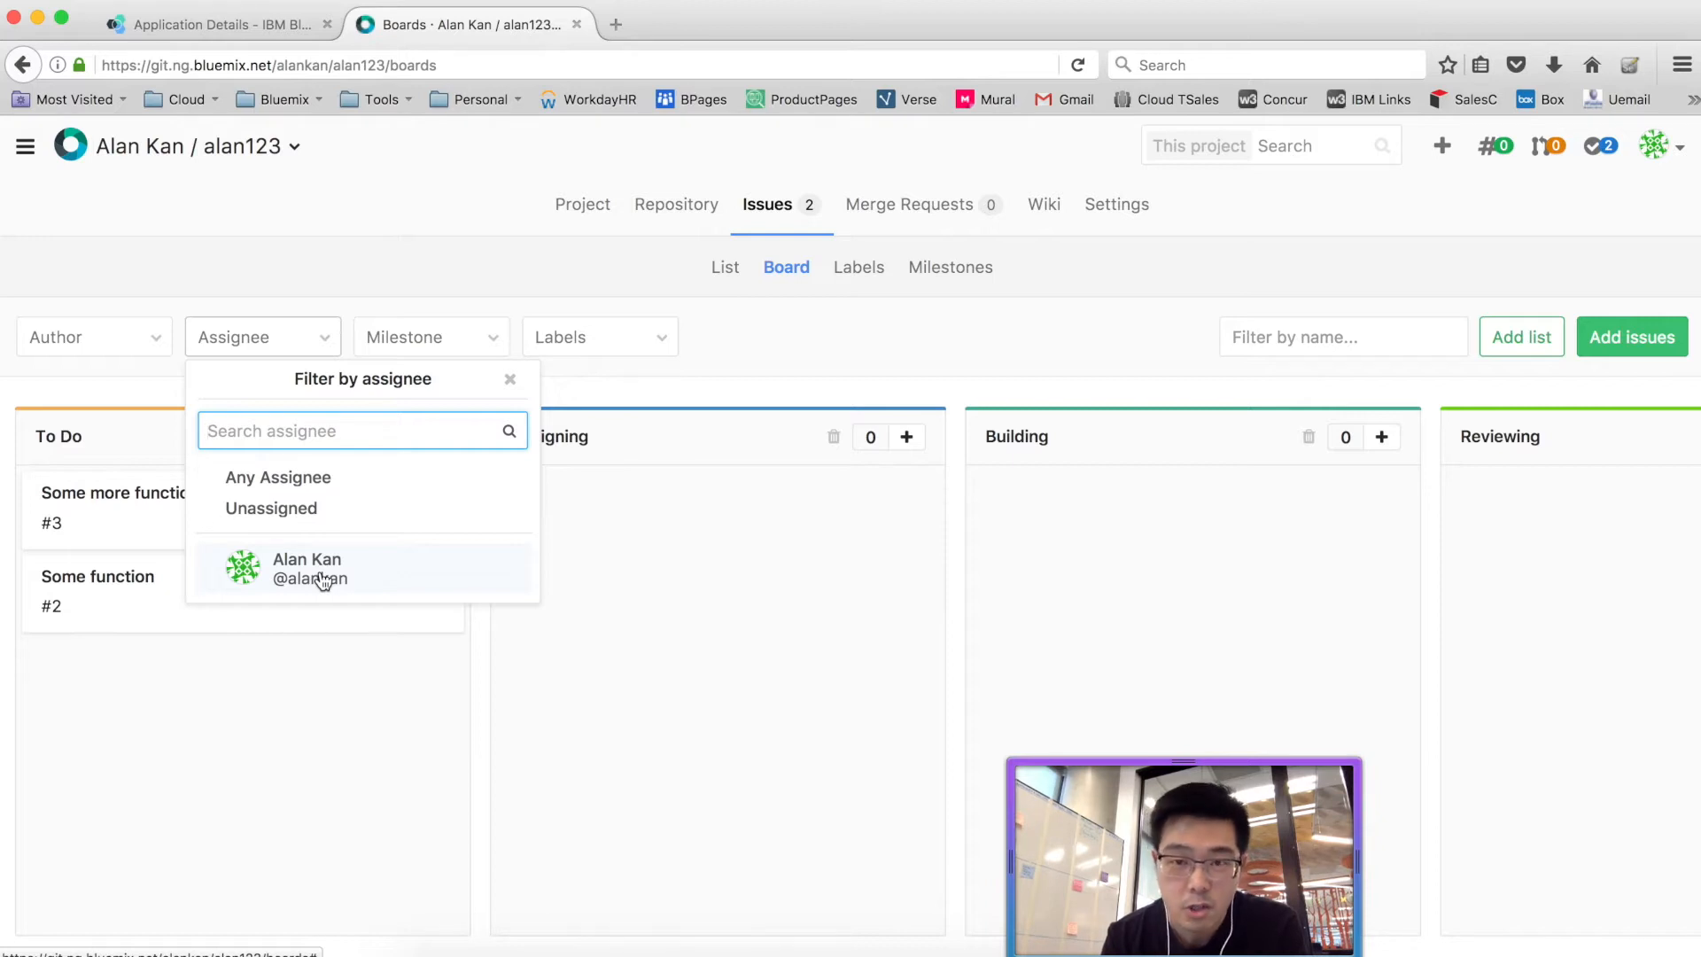
pyautogui.click(760, 356)
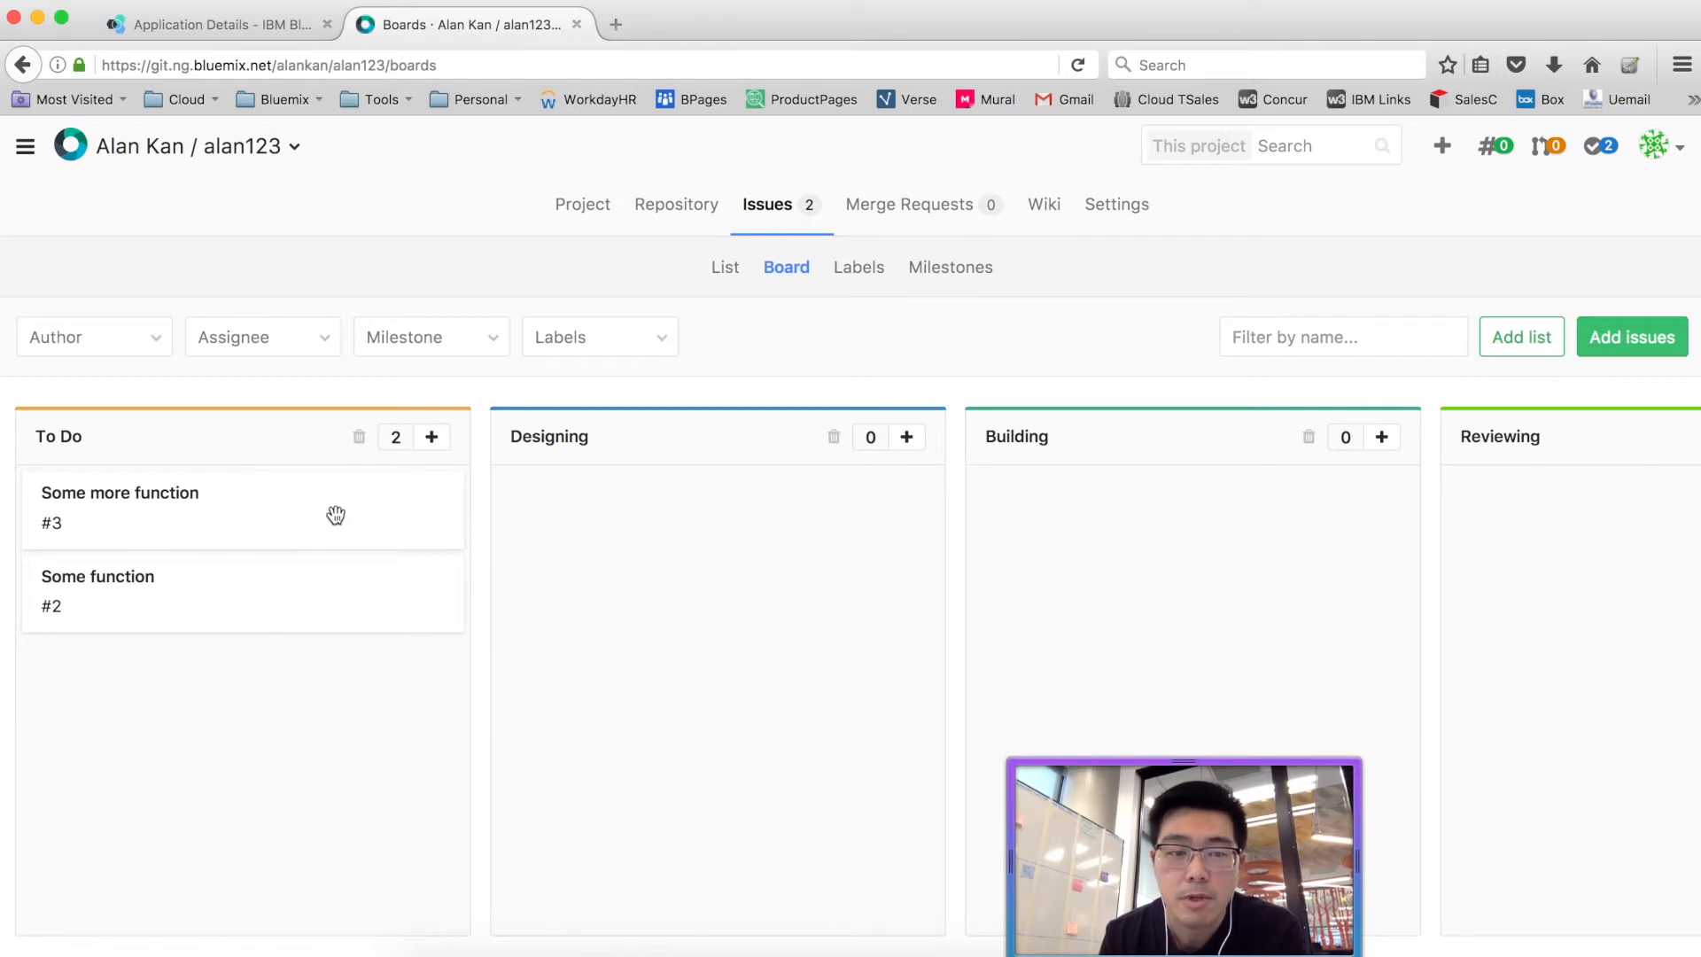
# - Move the Some more function card from the To Do list to Designing
pyautogui.moveTo(295, 519); pyautogui.dragTo(787, 528)
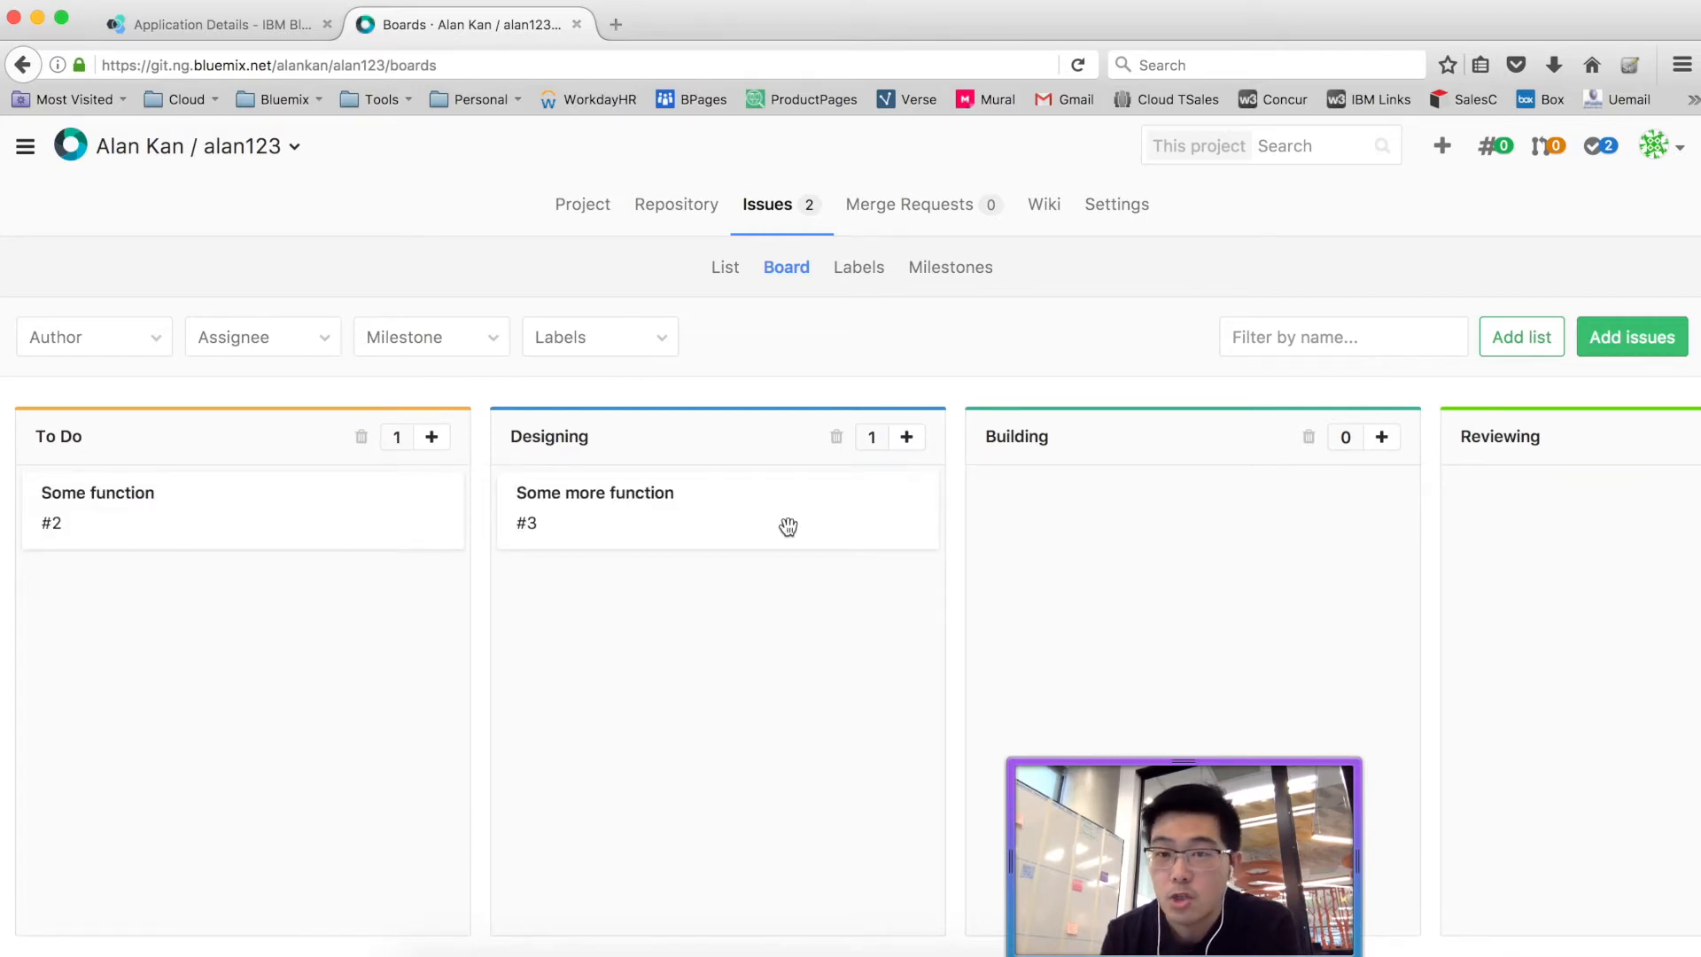
# - Assign the Some more function issue to the Sprint 0 milestone, and switch it to Sprint 1
pyautogui.click(787, 527)
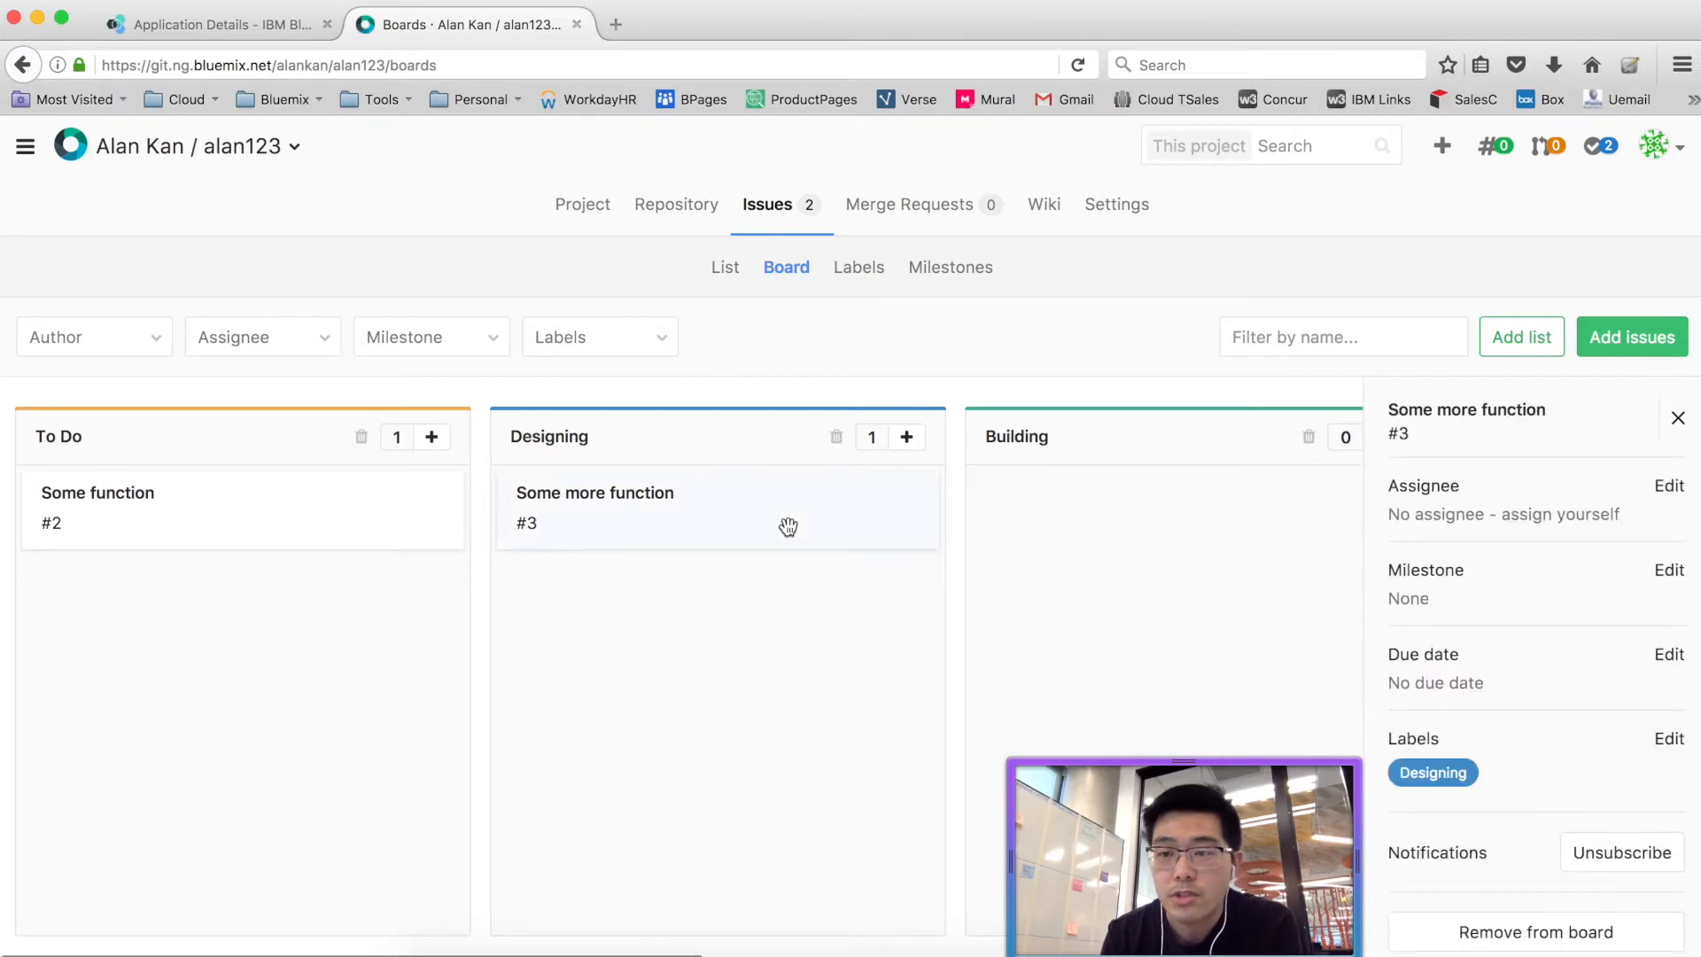
pyautogui.click(1664, 573)
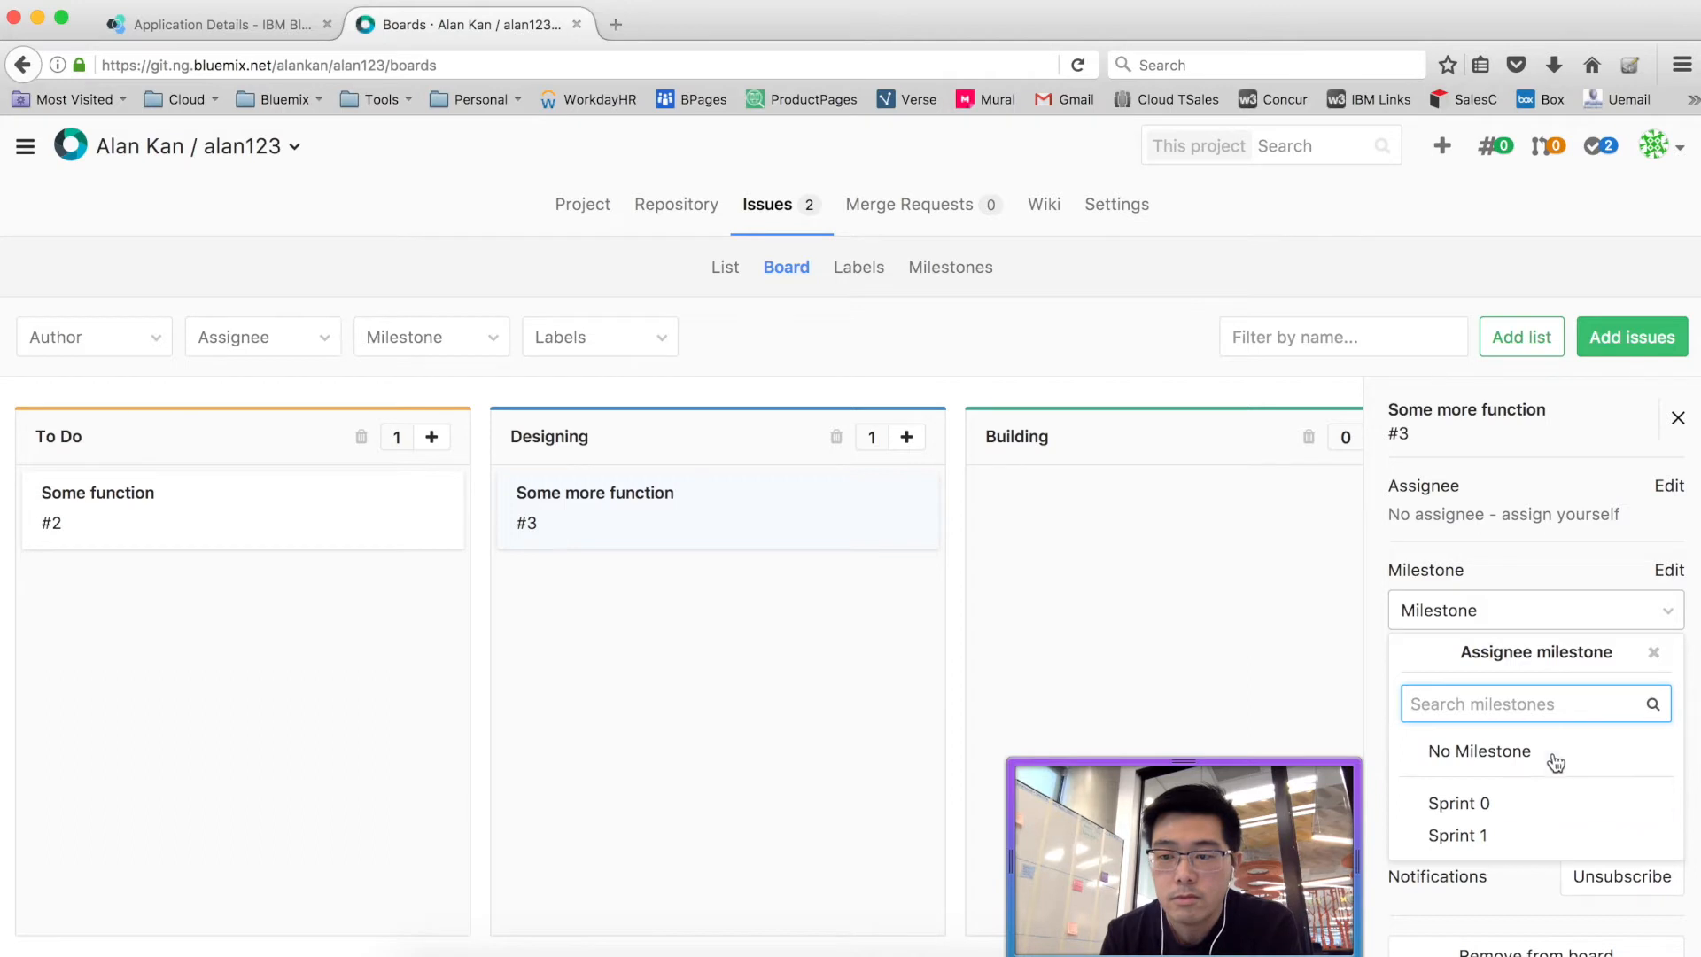
pyautogui.click(1517, 804)
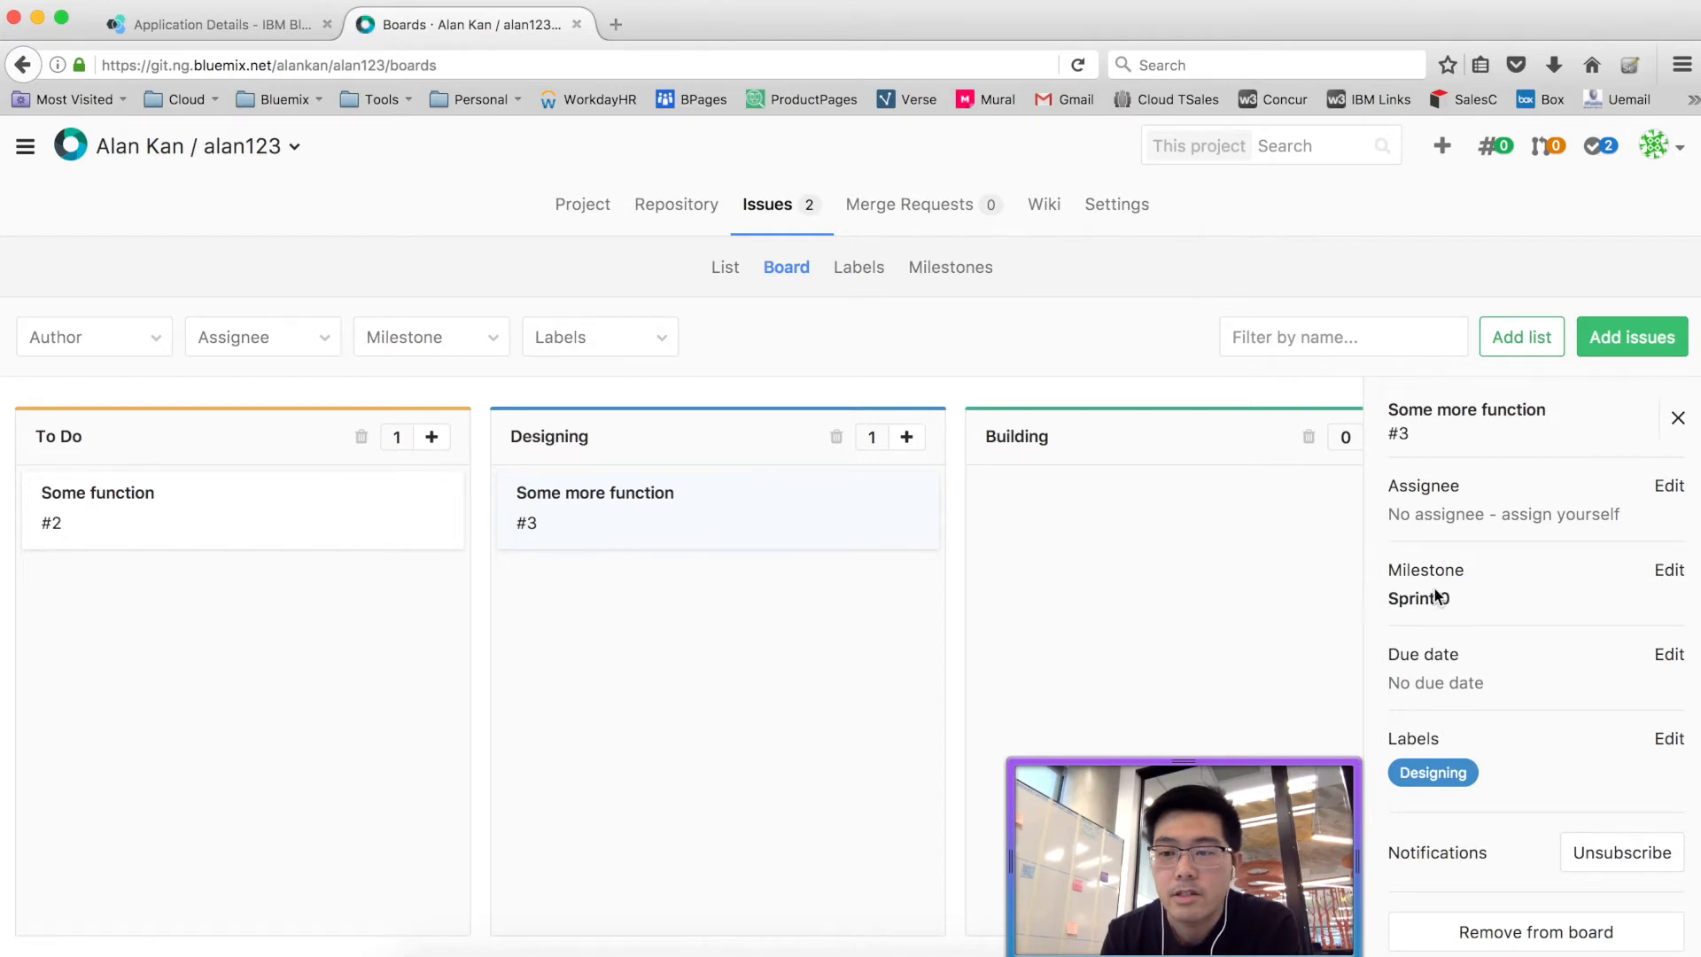
pyautogui.click(1669, 574)
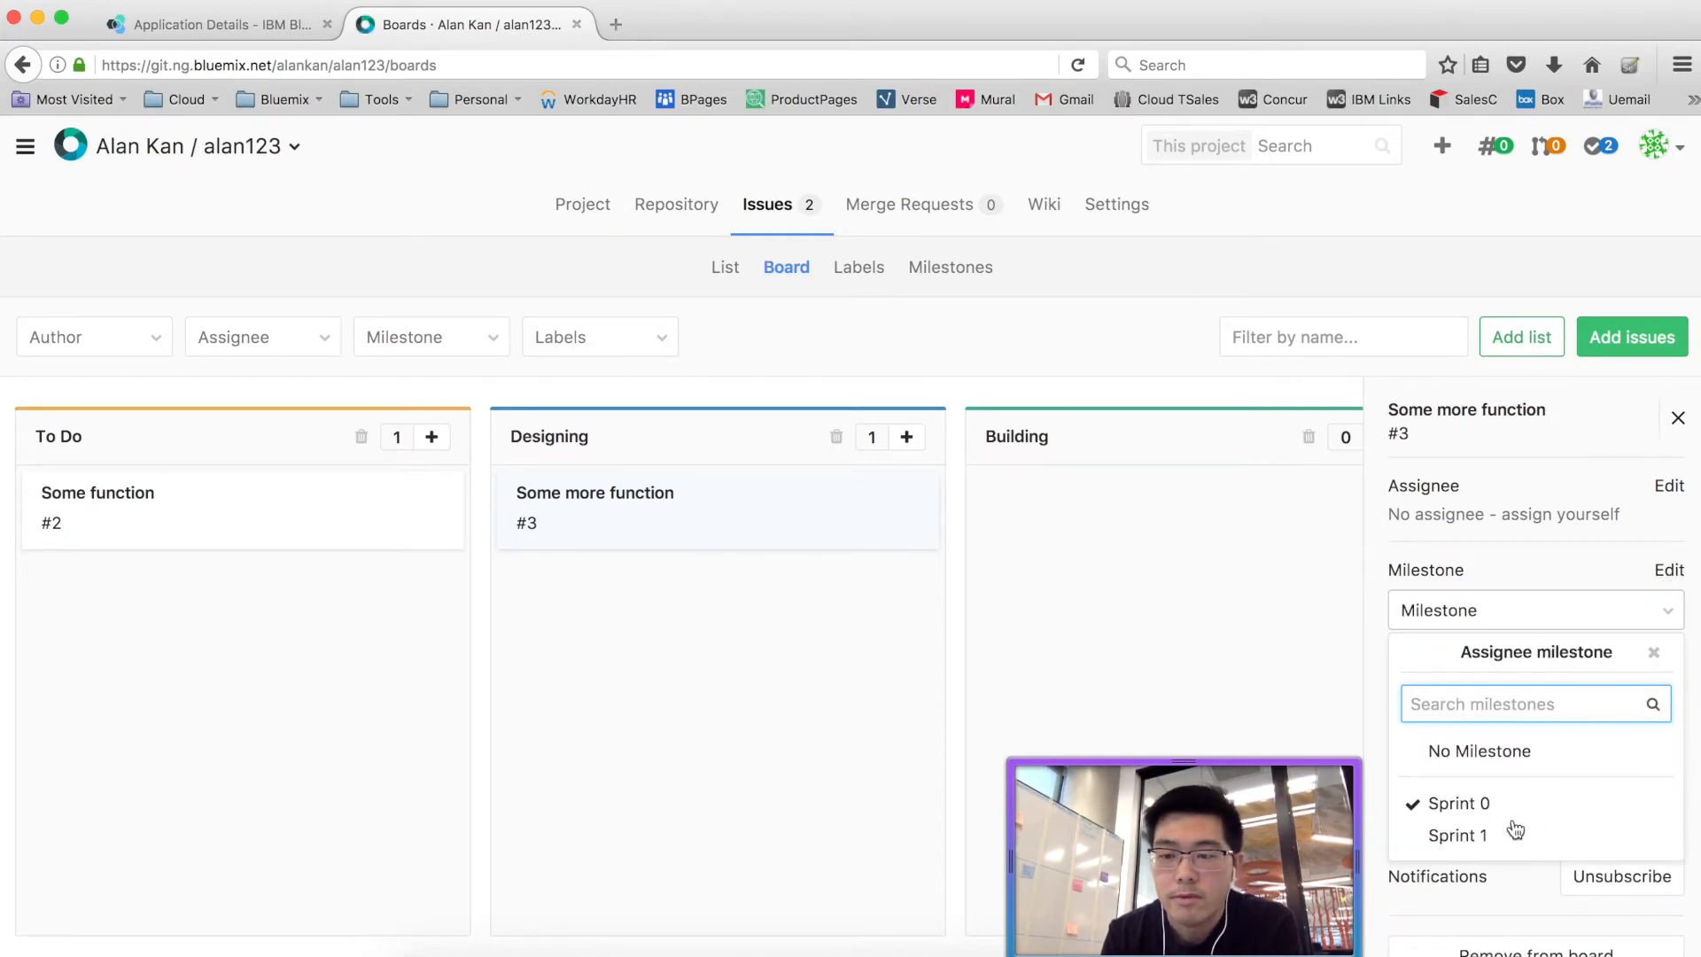
pyautogui.click(1475, 838)
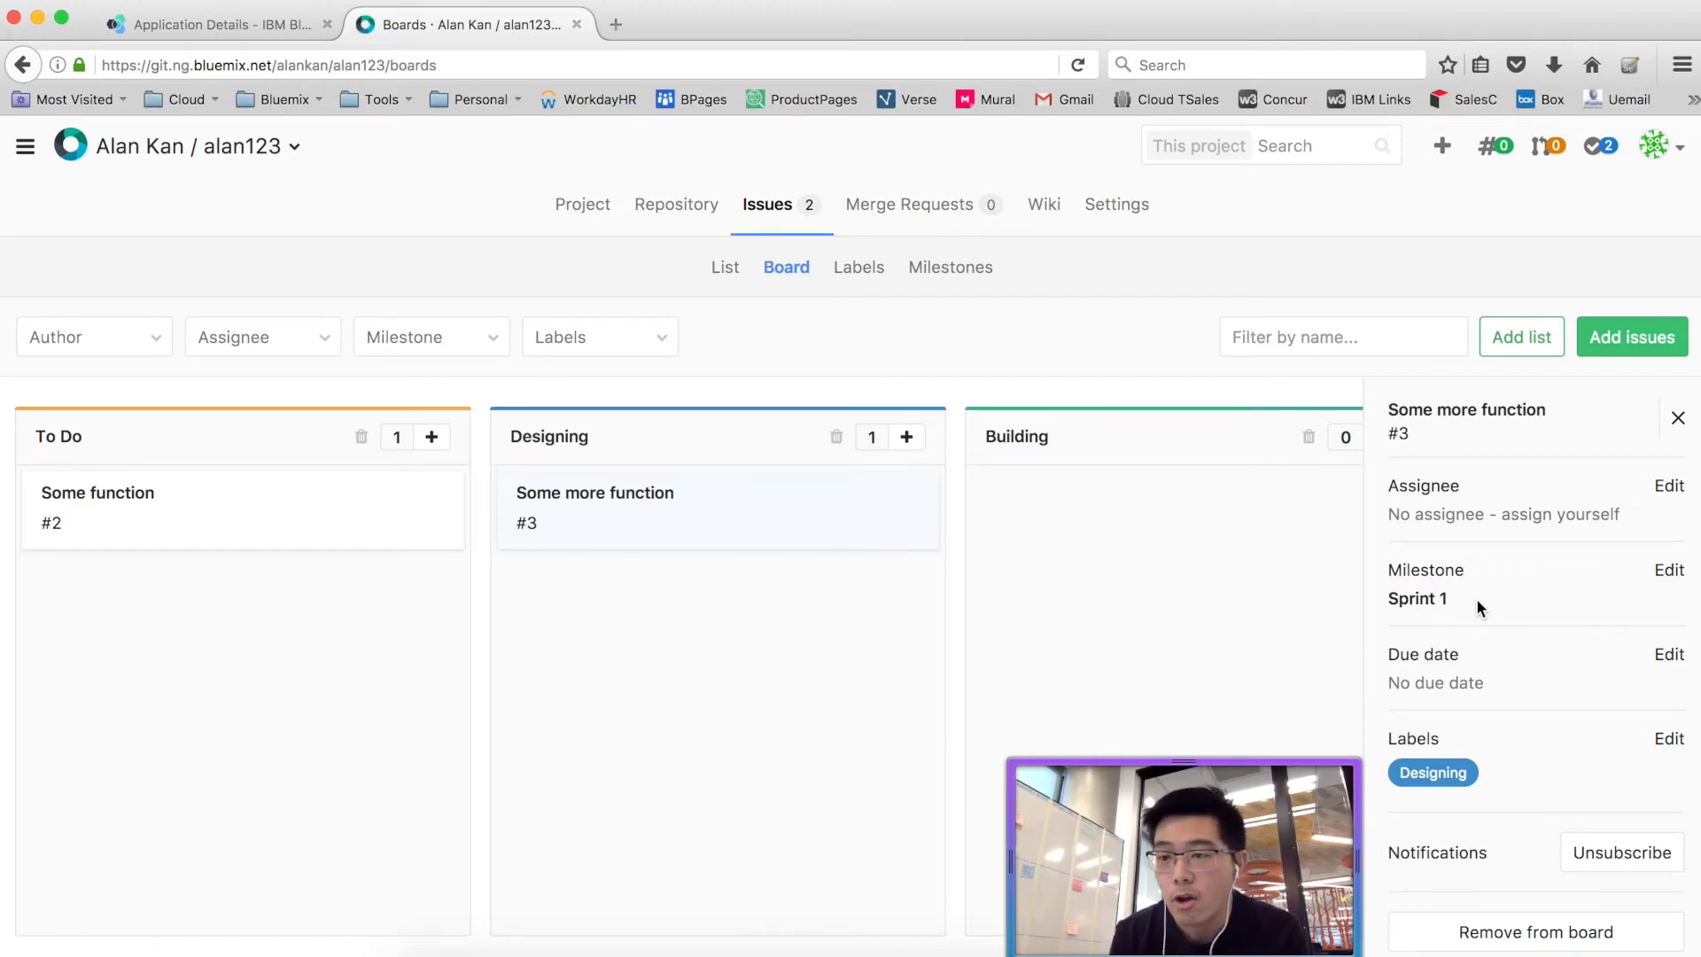
# - Set the Some more function issue to No Milestone and close its details
pyautogui.click(1665, 570)
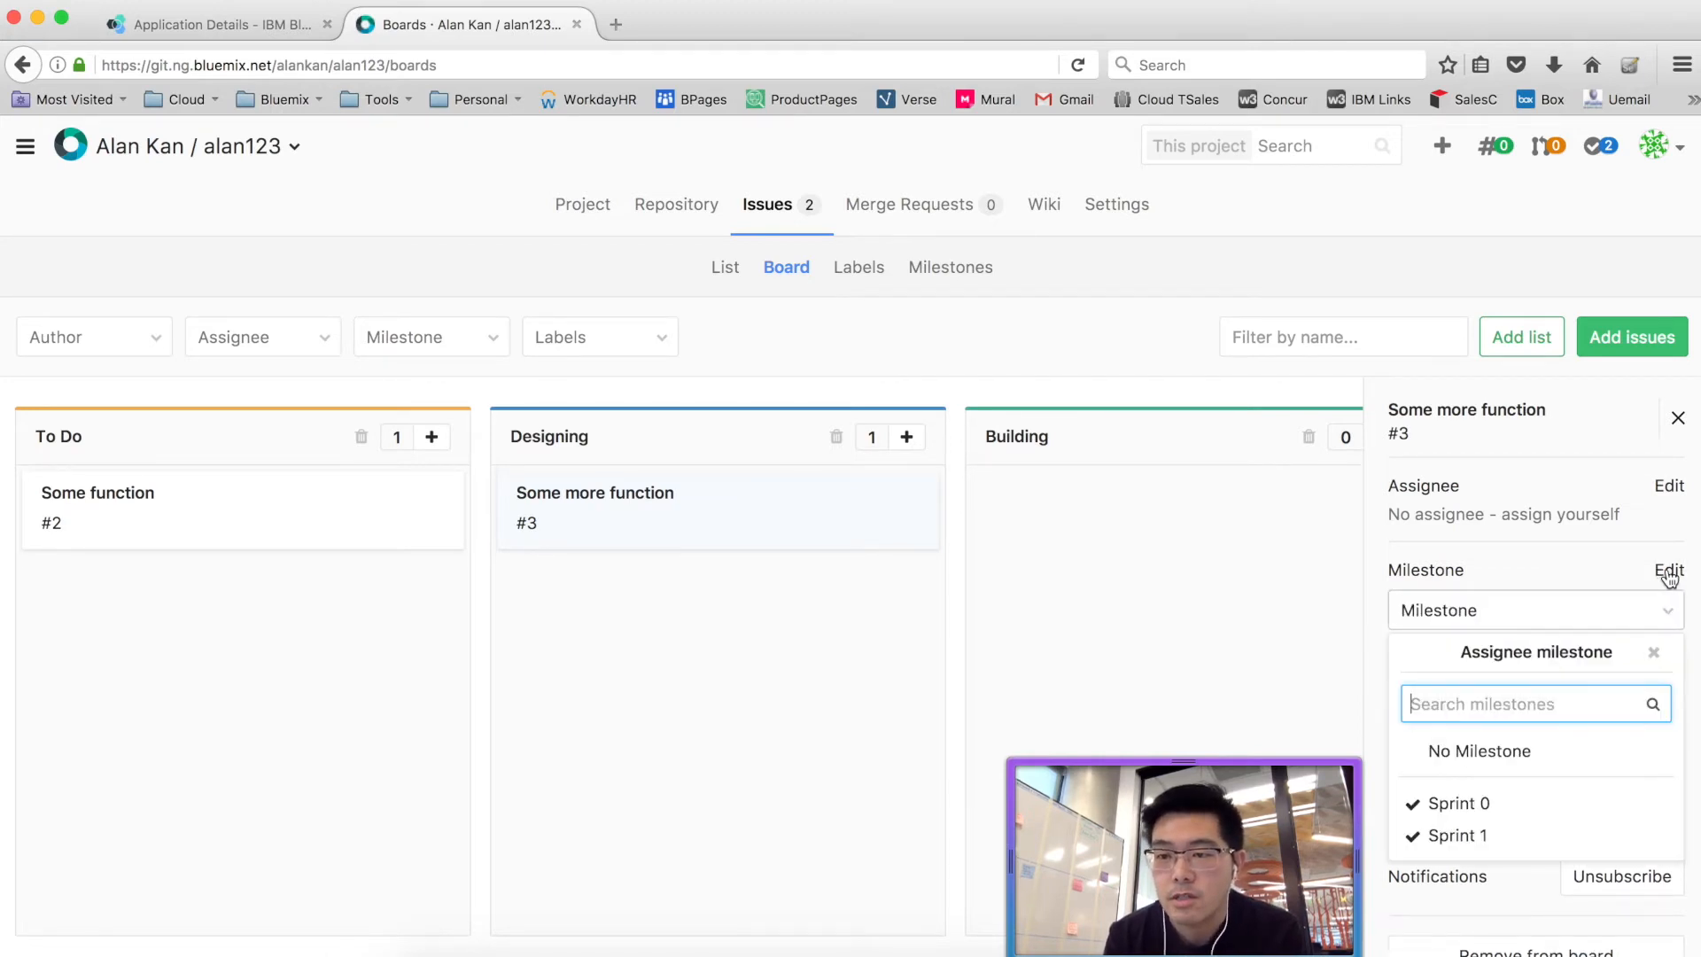
pyautogui.click(1521, 755)
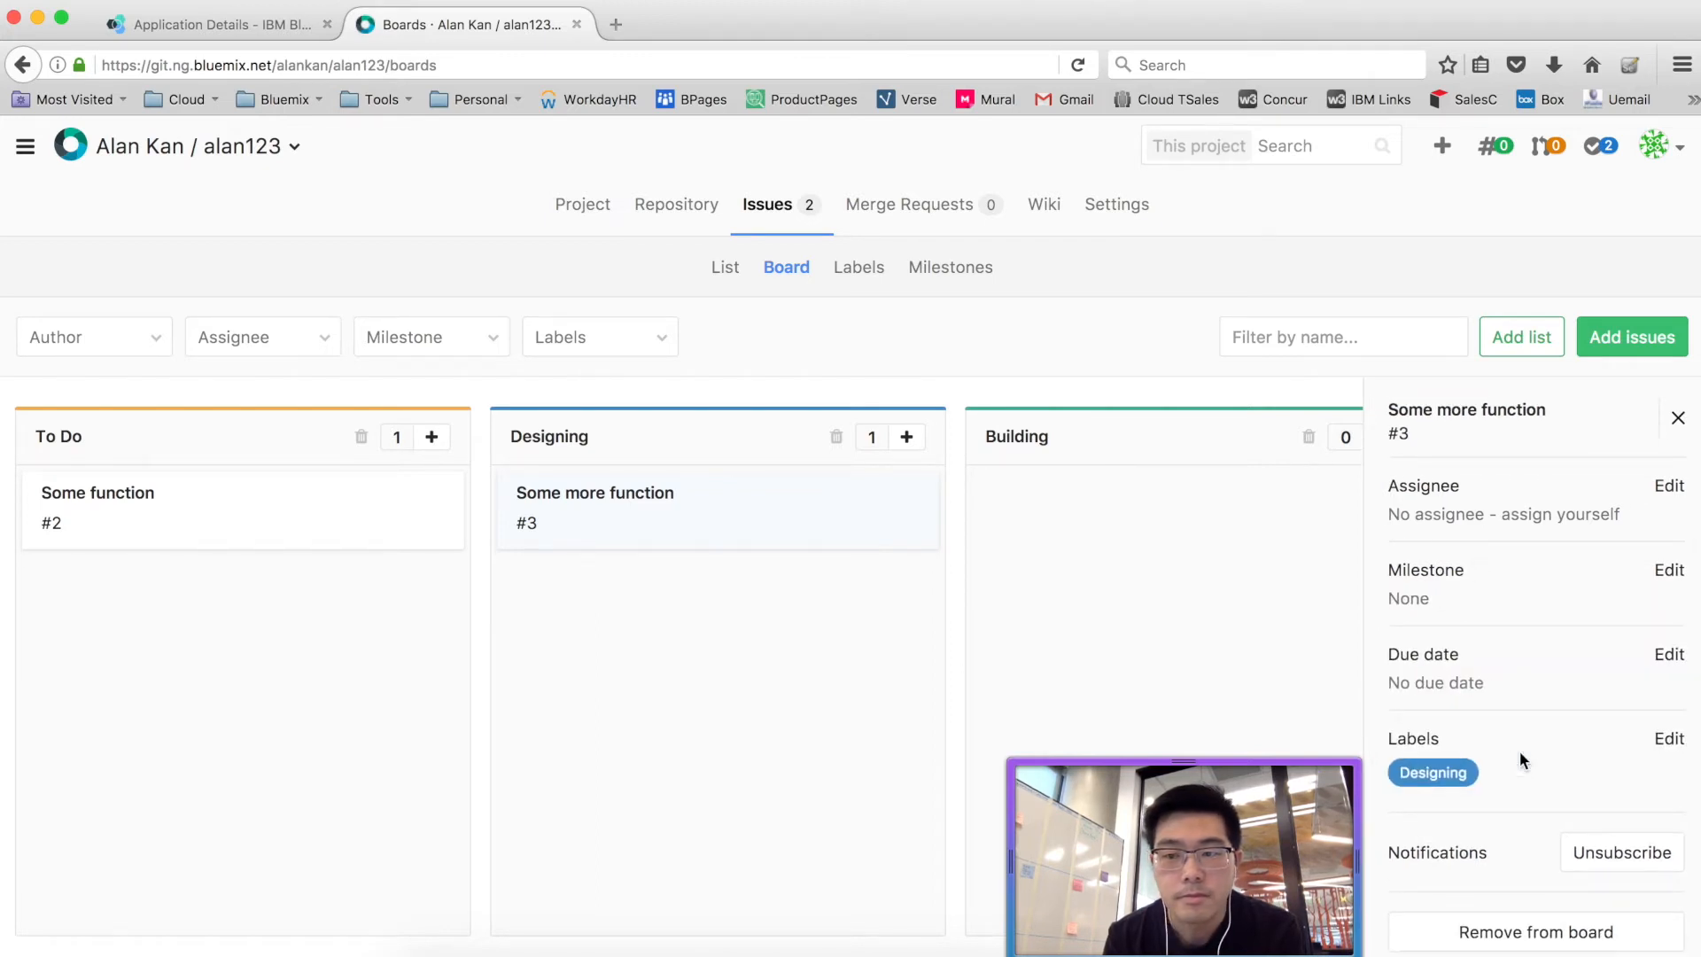
pyautogui.click(682, 592)
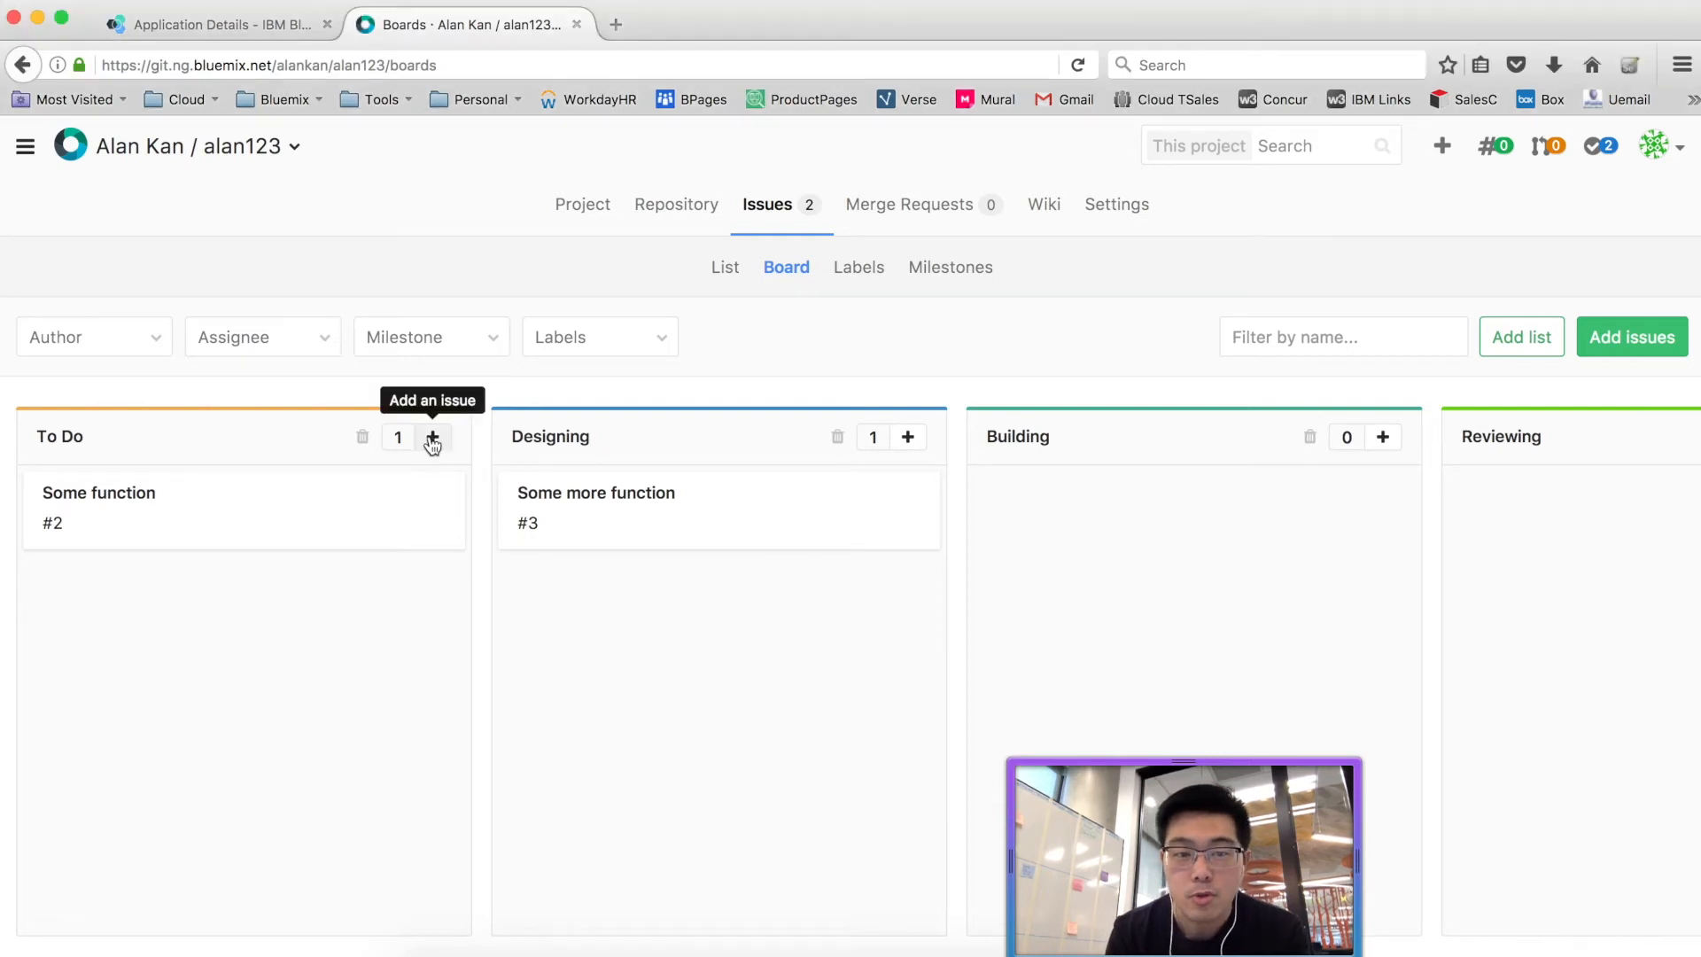
# - Add a new issue titled "Clear blockage - need admin password" to the To Do list
pyautogui.click(432, 437)
pyautogui.click(222, 541)
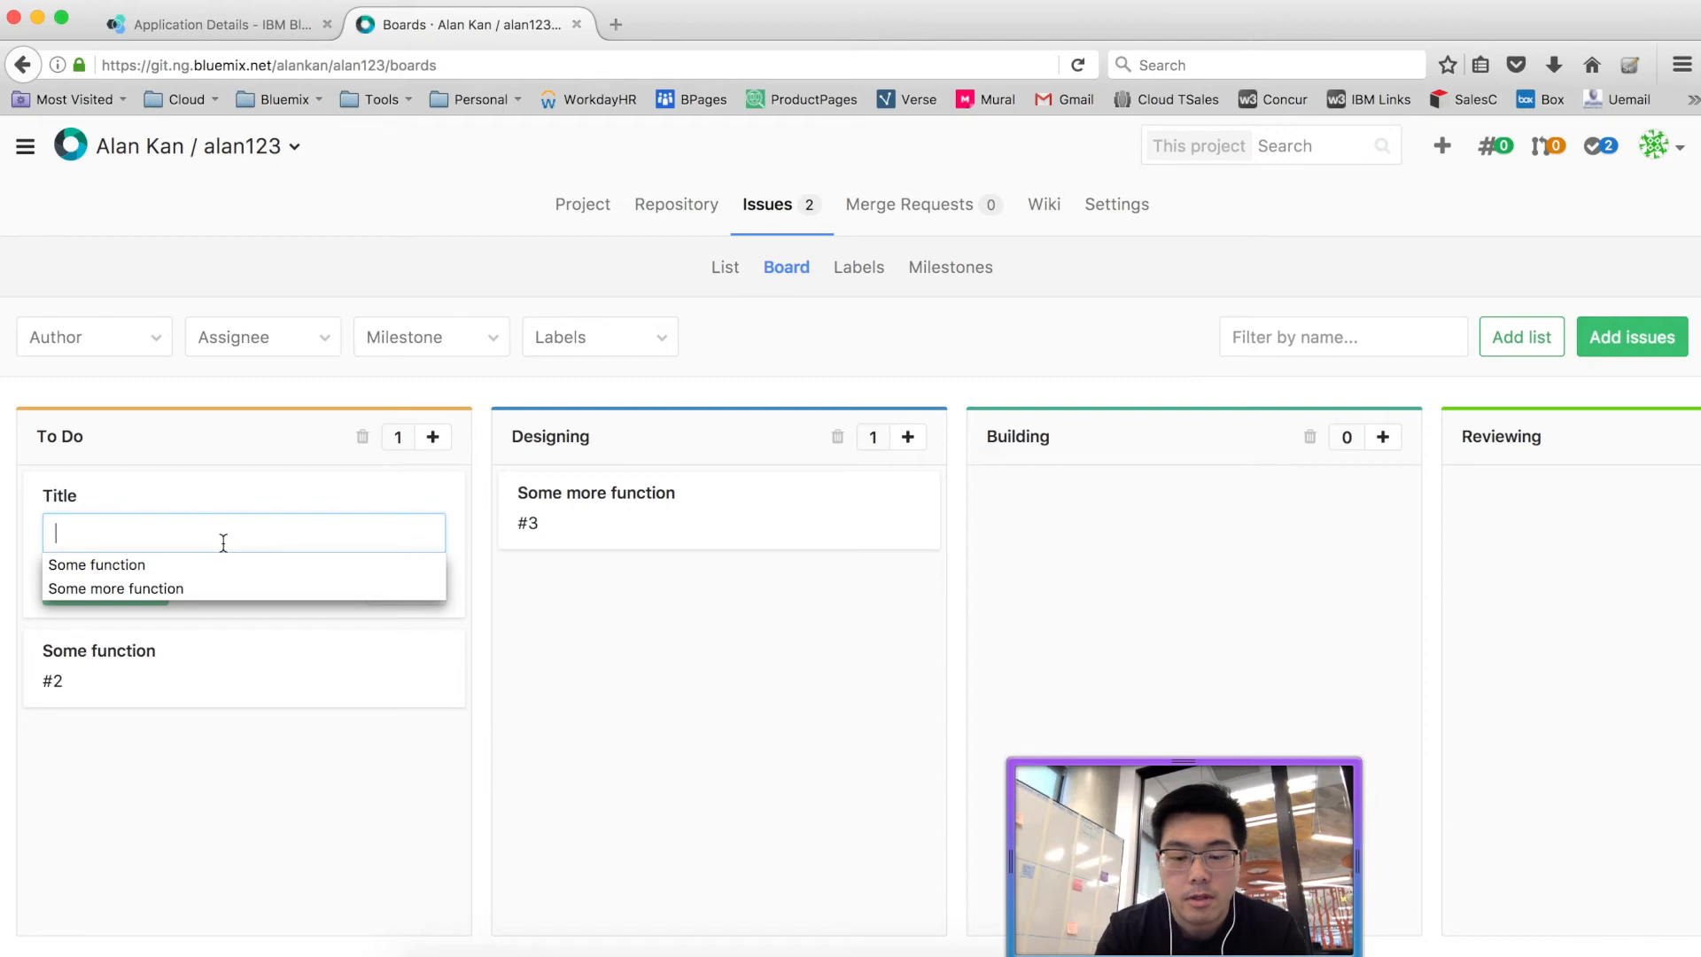
pyautogui.write('Clear blockage - ')
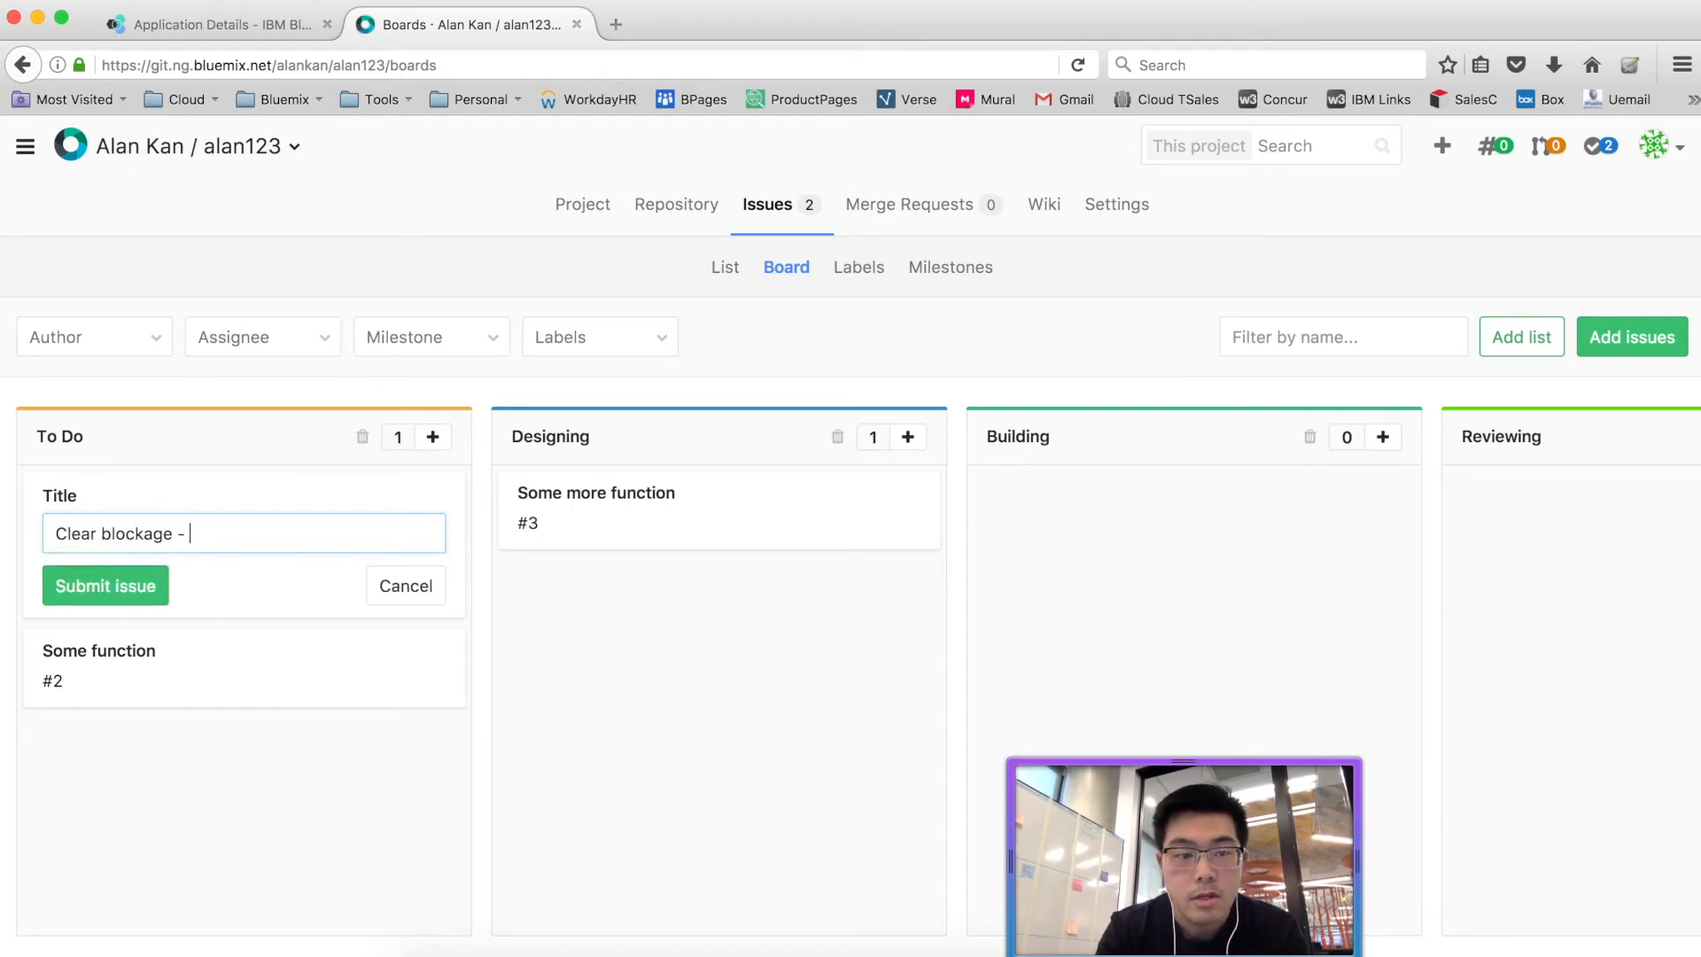
pyautogui.write('need ')
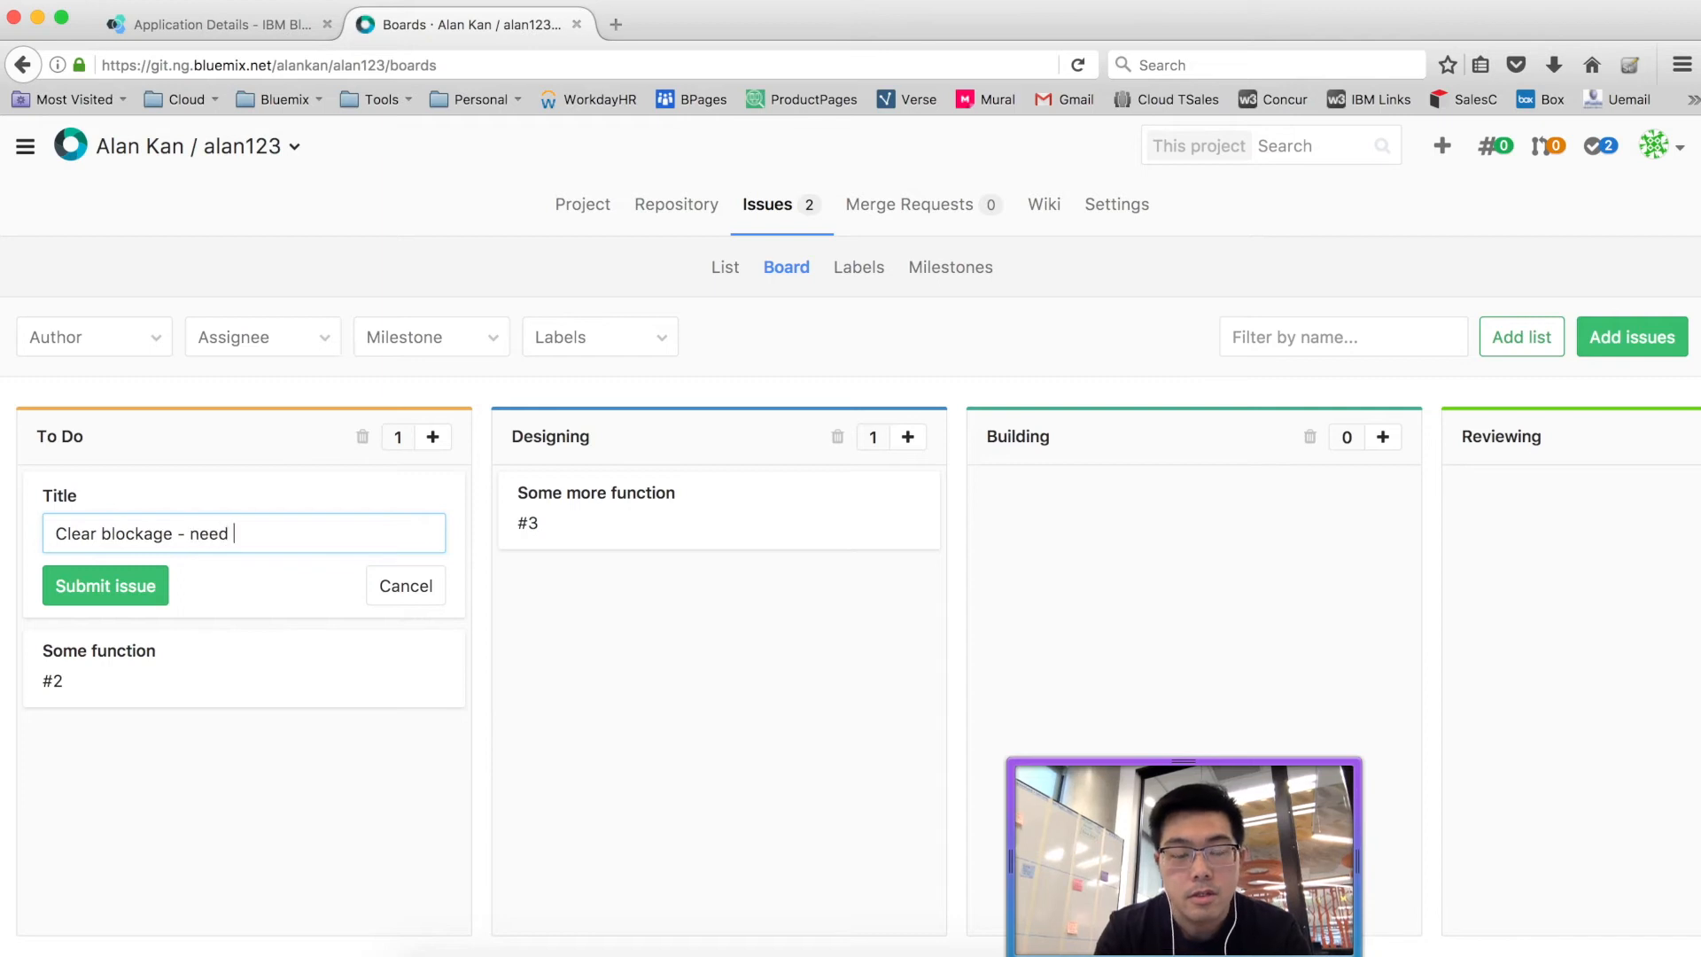
pyautogui.write('admin password')
pyautogui.click(111, 586)
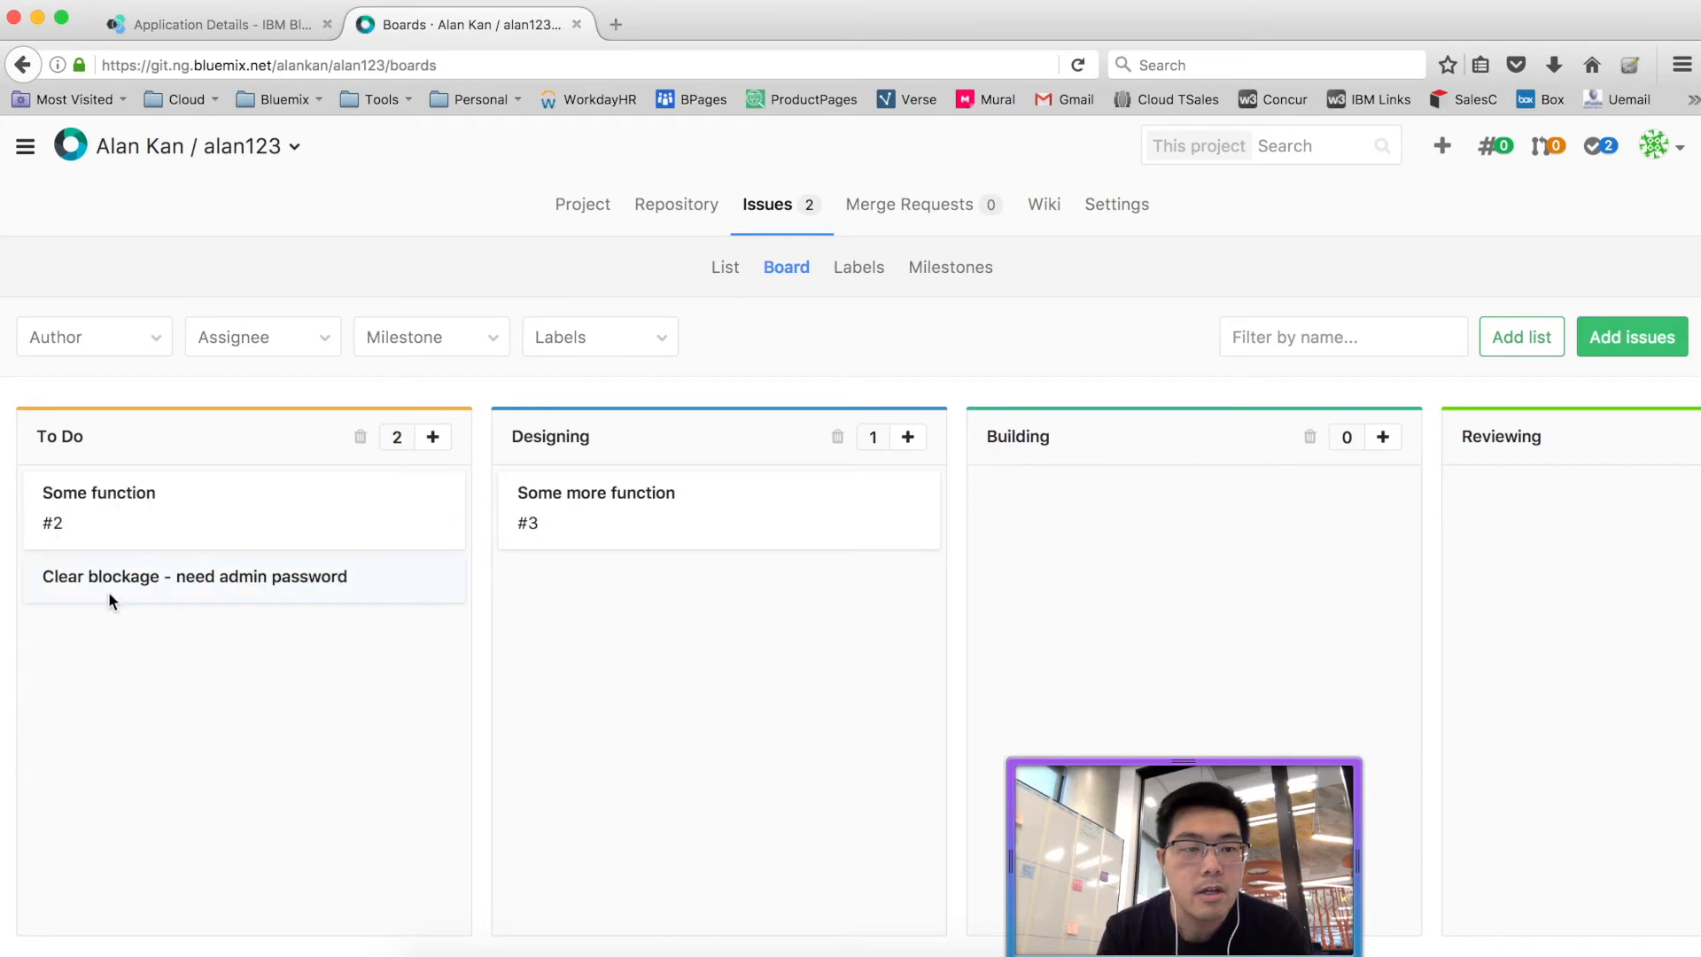
# - Open the Clear blockage issue's page and add the Impediment label to it
pyautogui.click(266, 578)
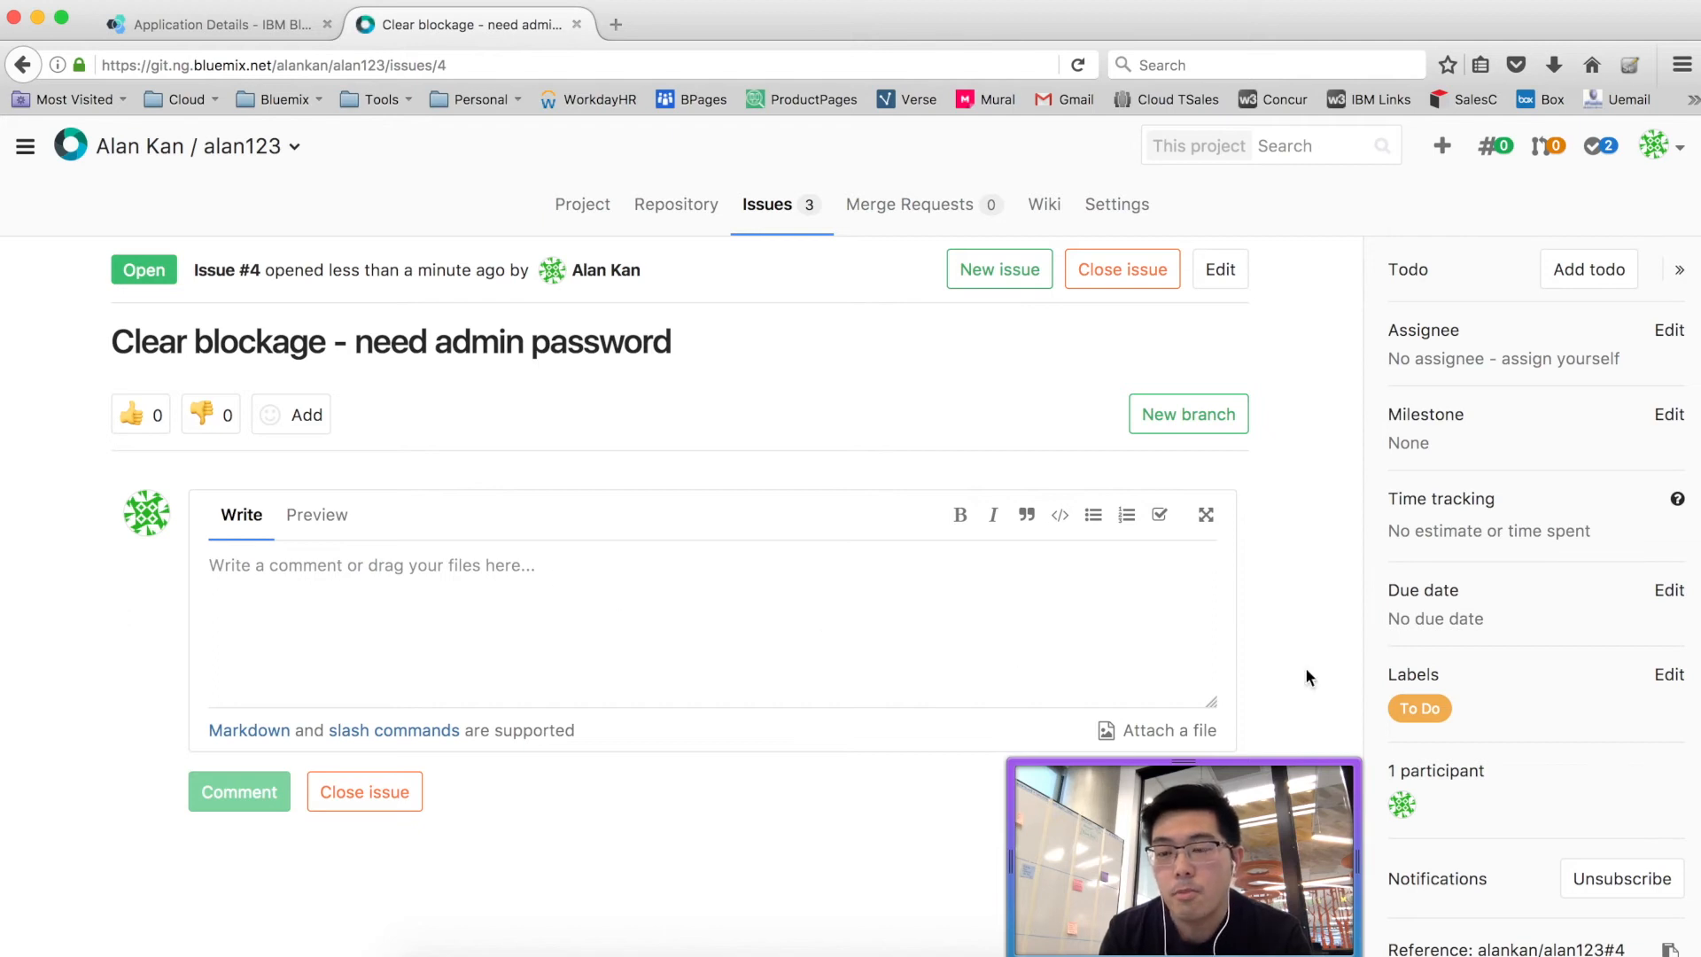
pyautogui.click(1668, 676)
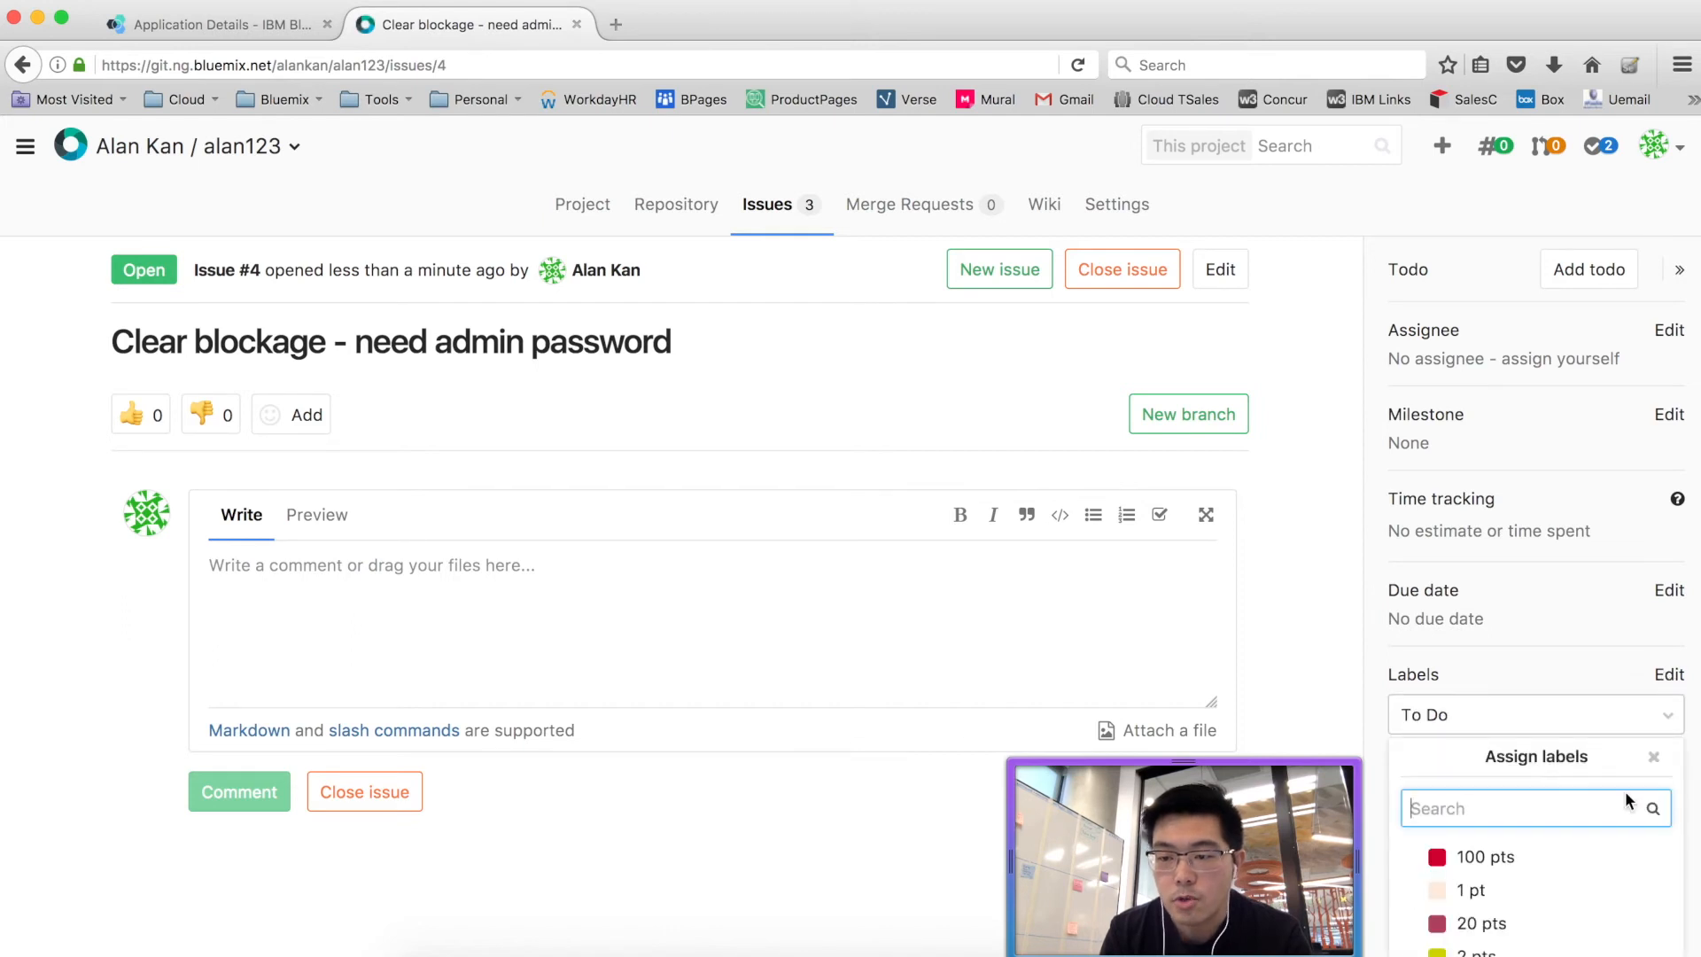
pyautogui.scroll(-1, 1625, 791)
pyautogui.scroll(-3, 1627, 795)
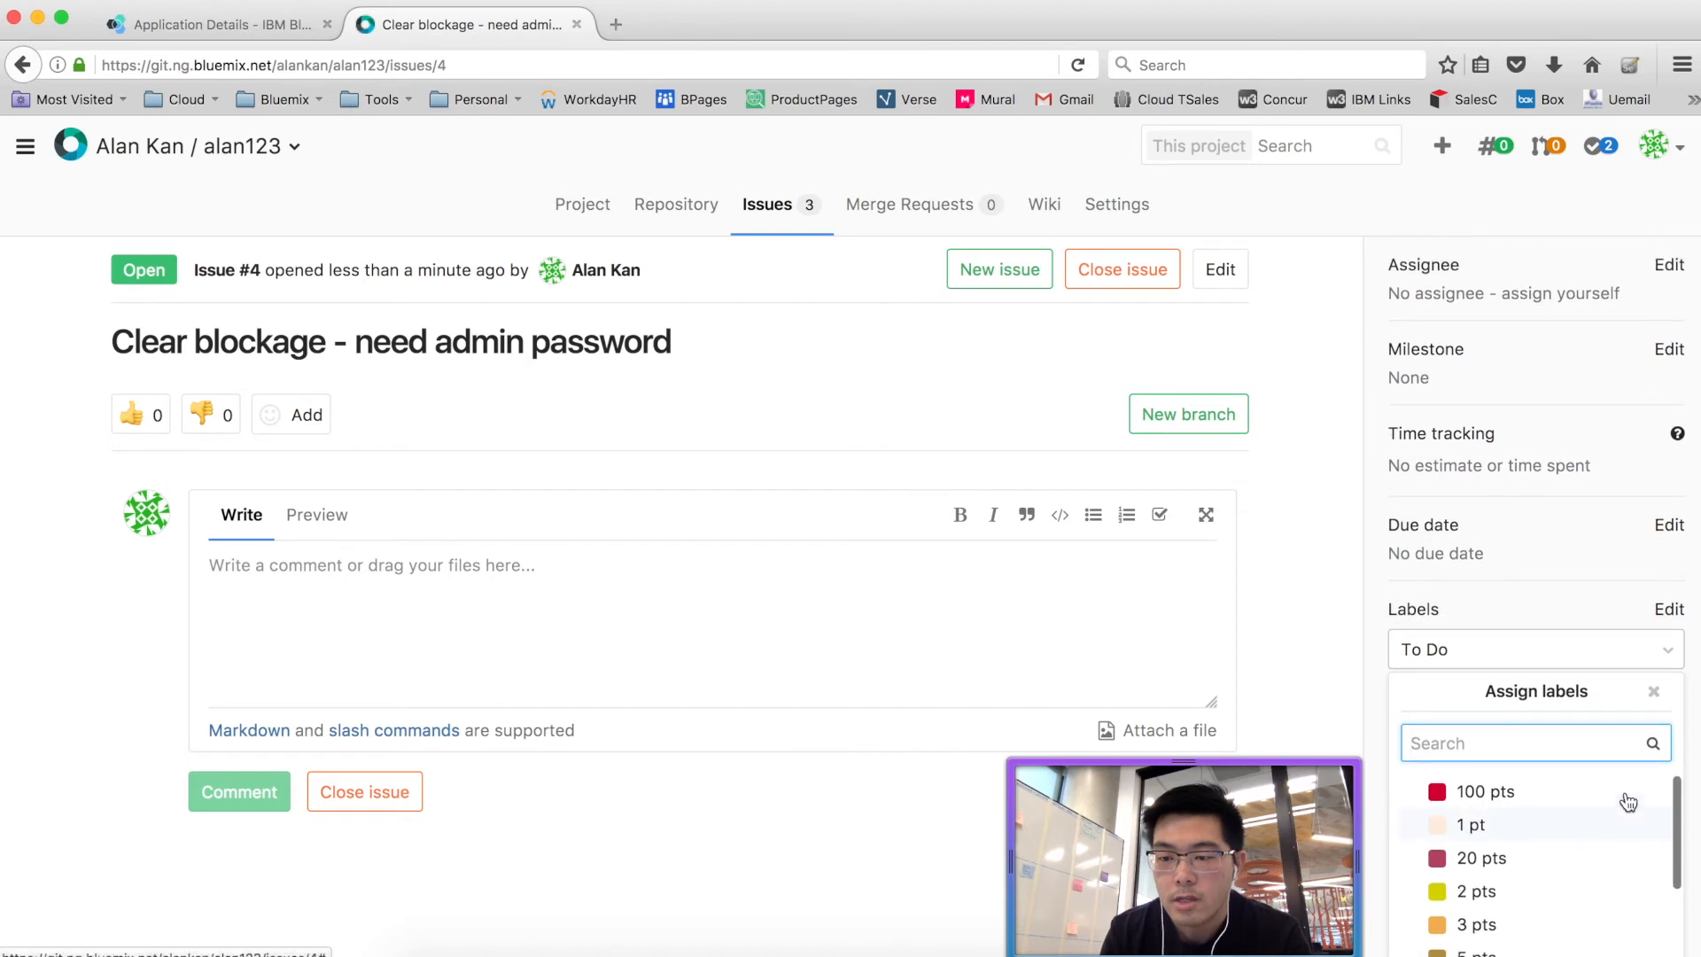
pyautogui.scroll(-5, 1628, 802)
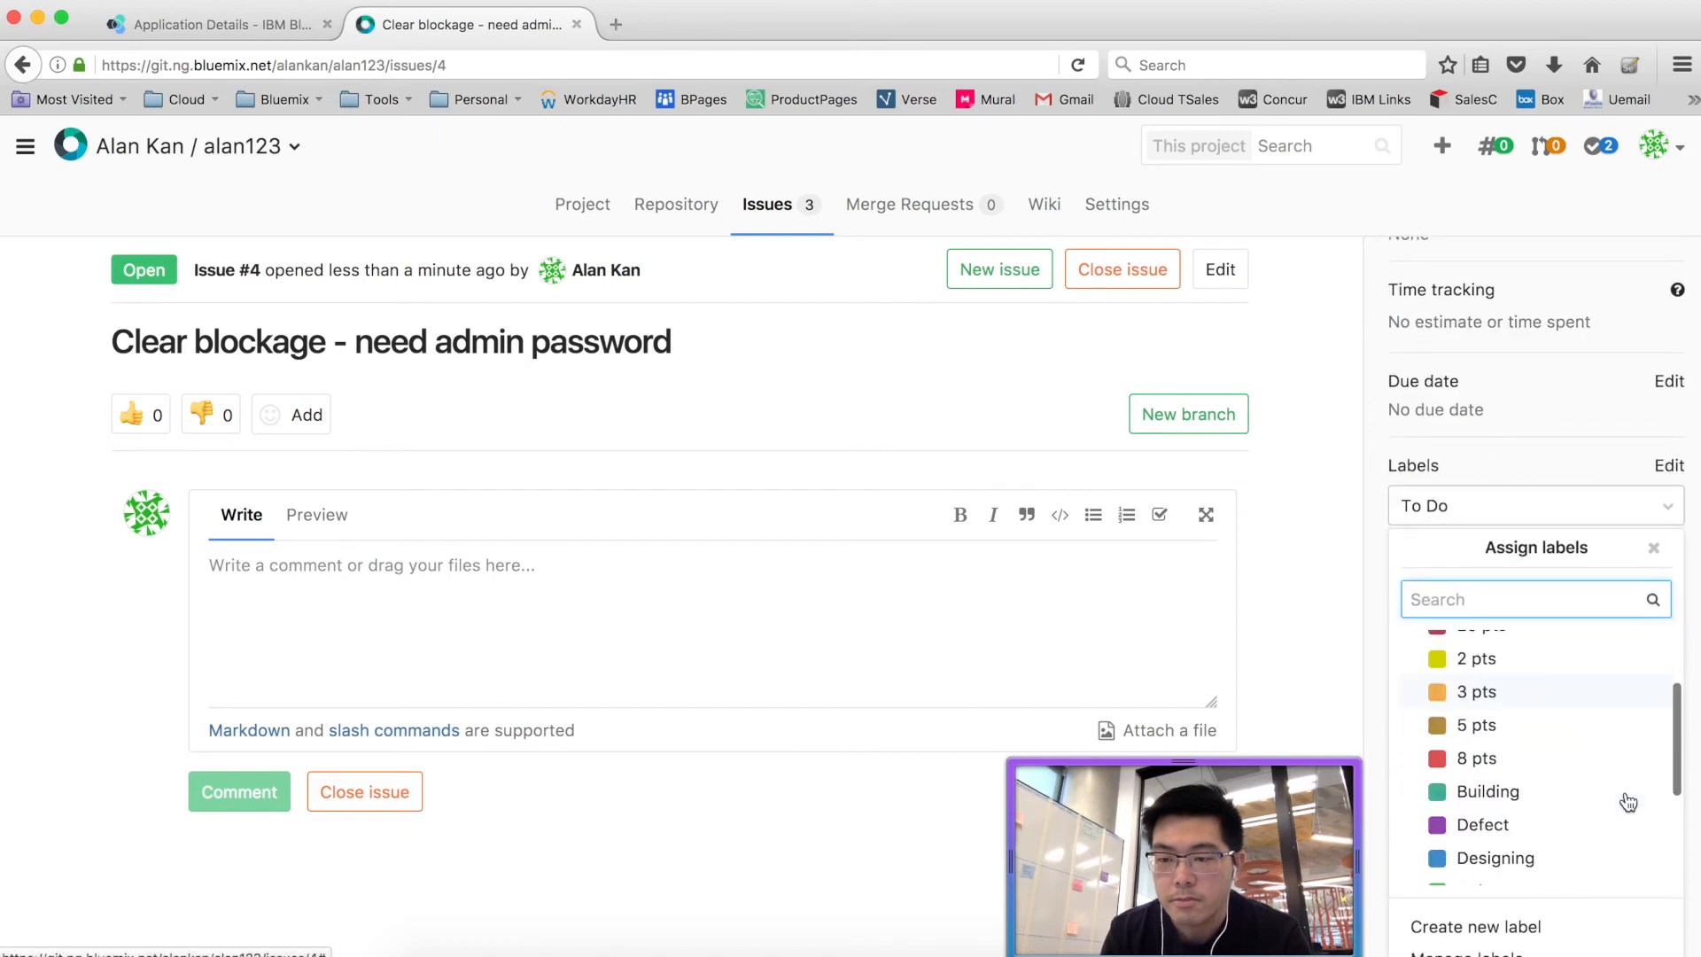
pyautogui.click(1557, 802)
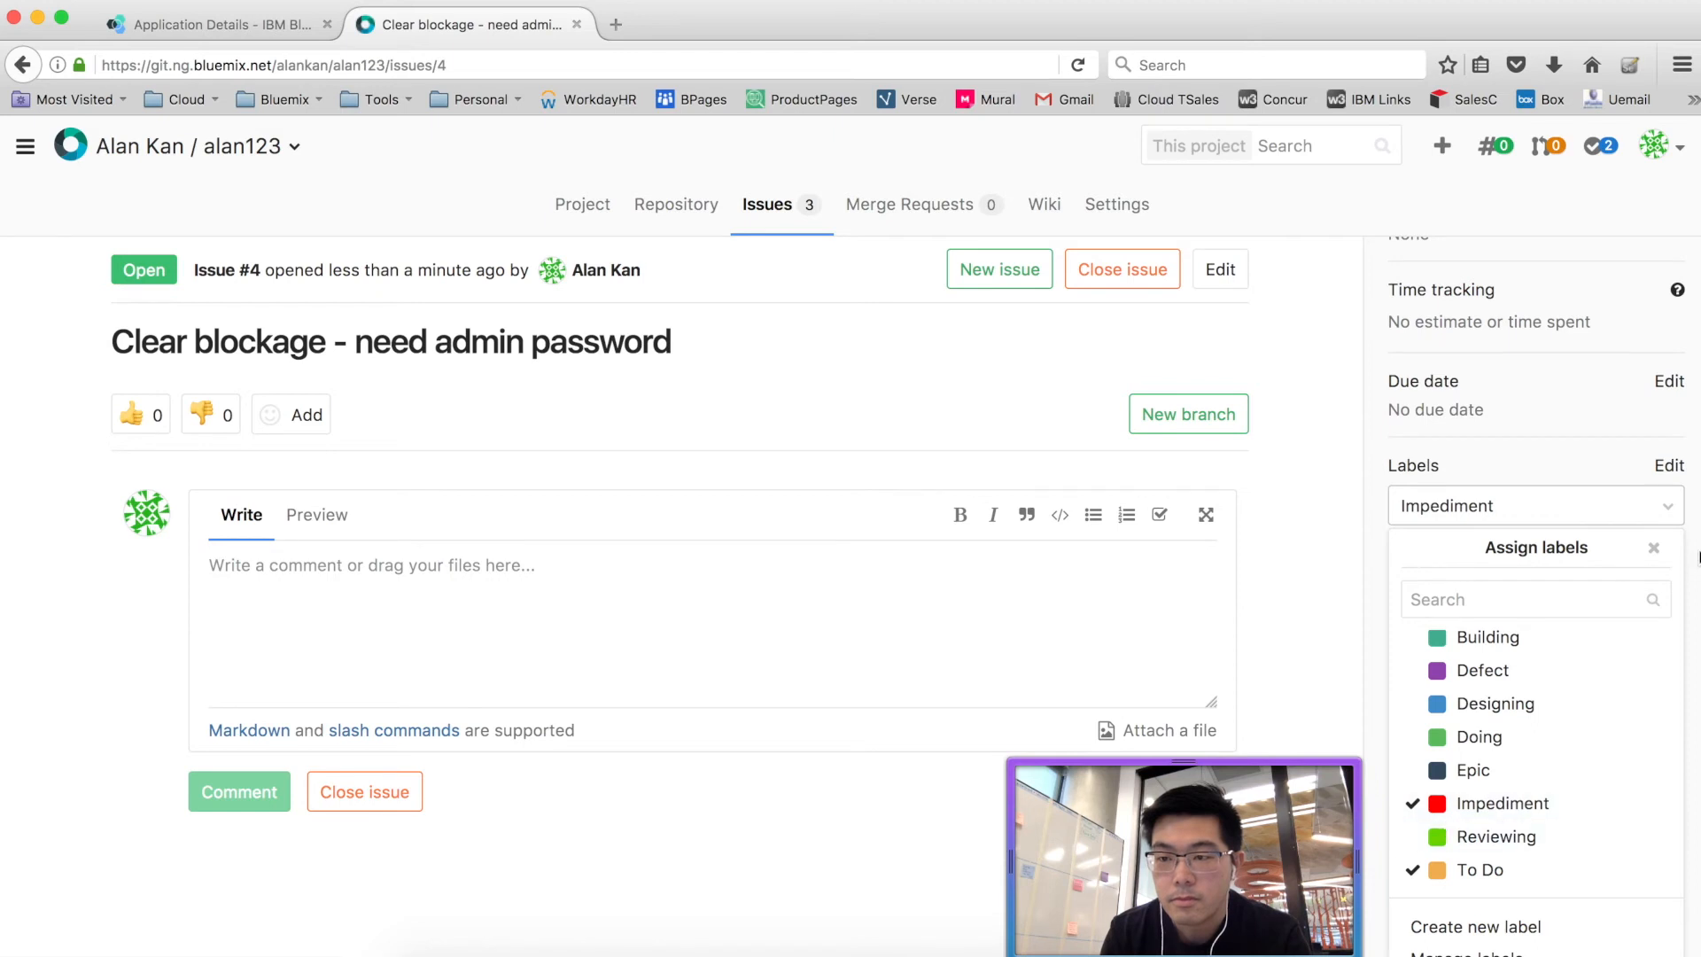
pyautogui.click(1694, 558)
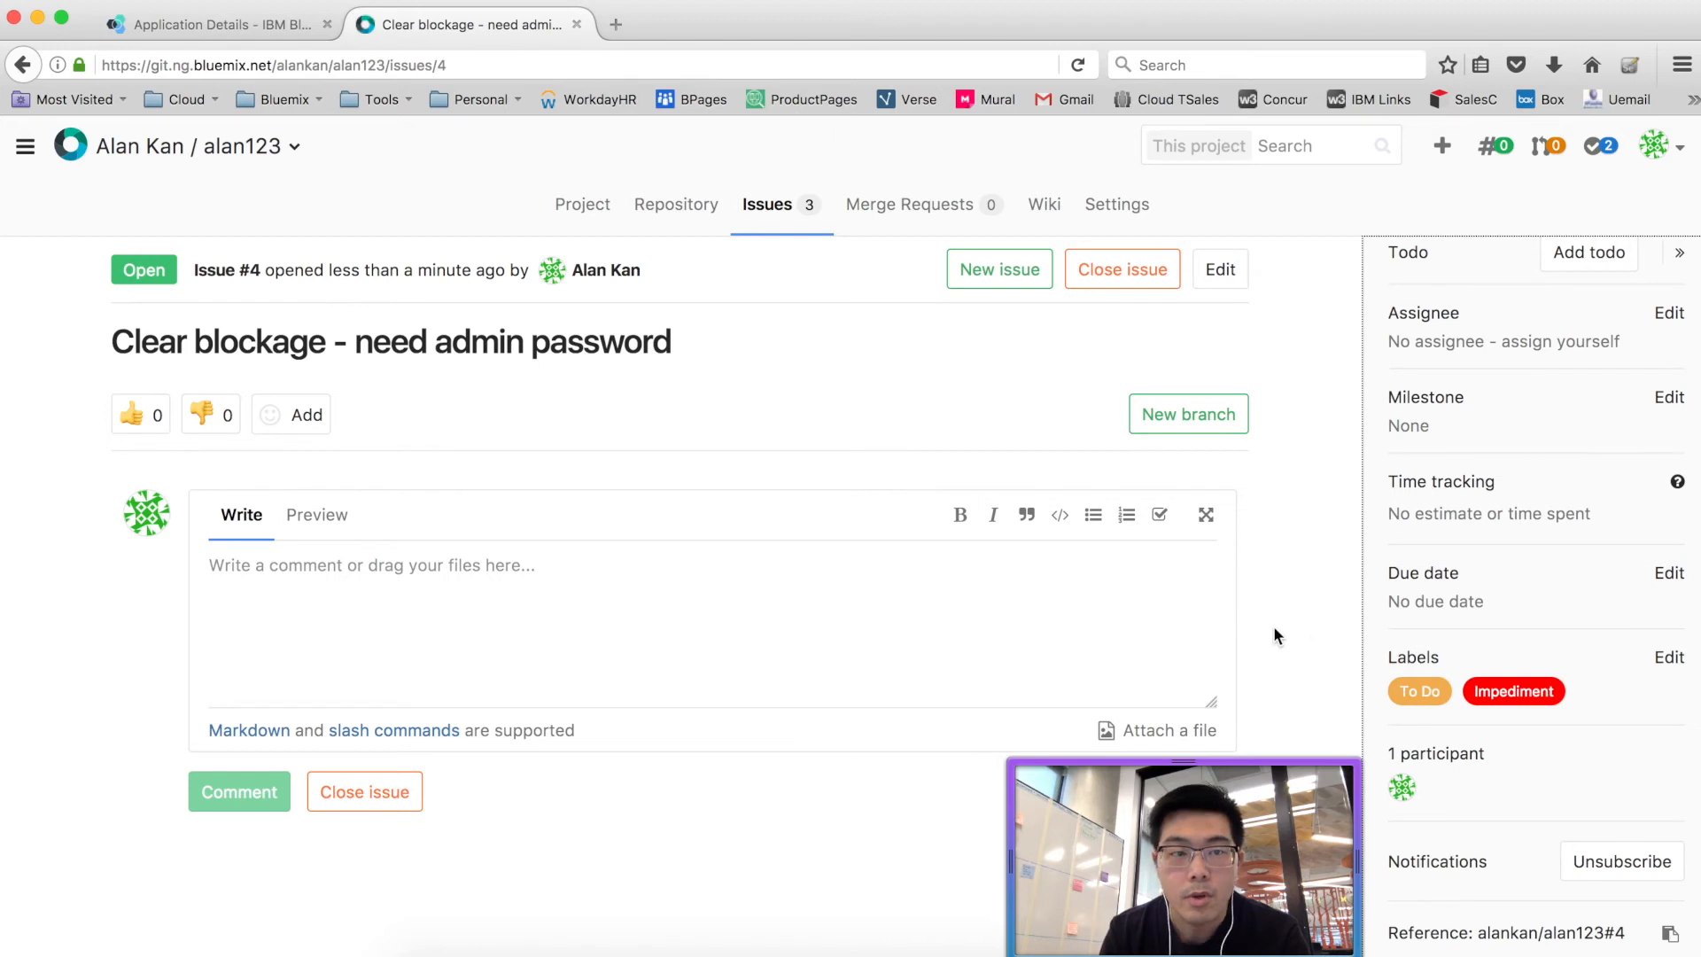
# - Return to the issue board and add a list based on the Impediment label
pyautogui.click(23, 65)
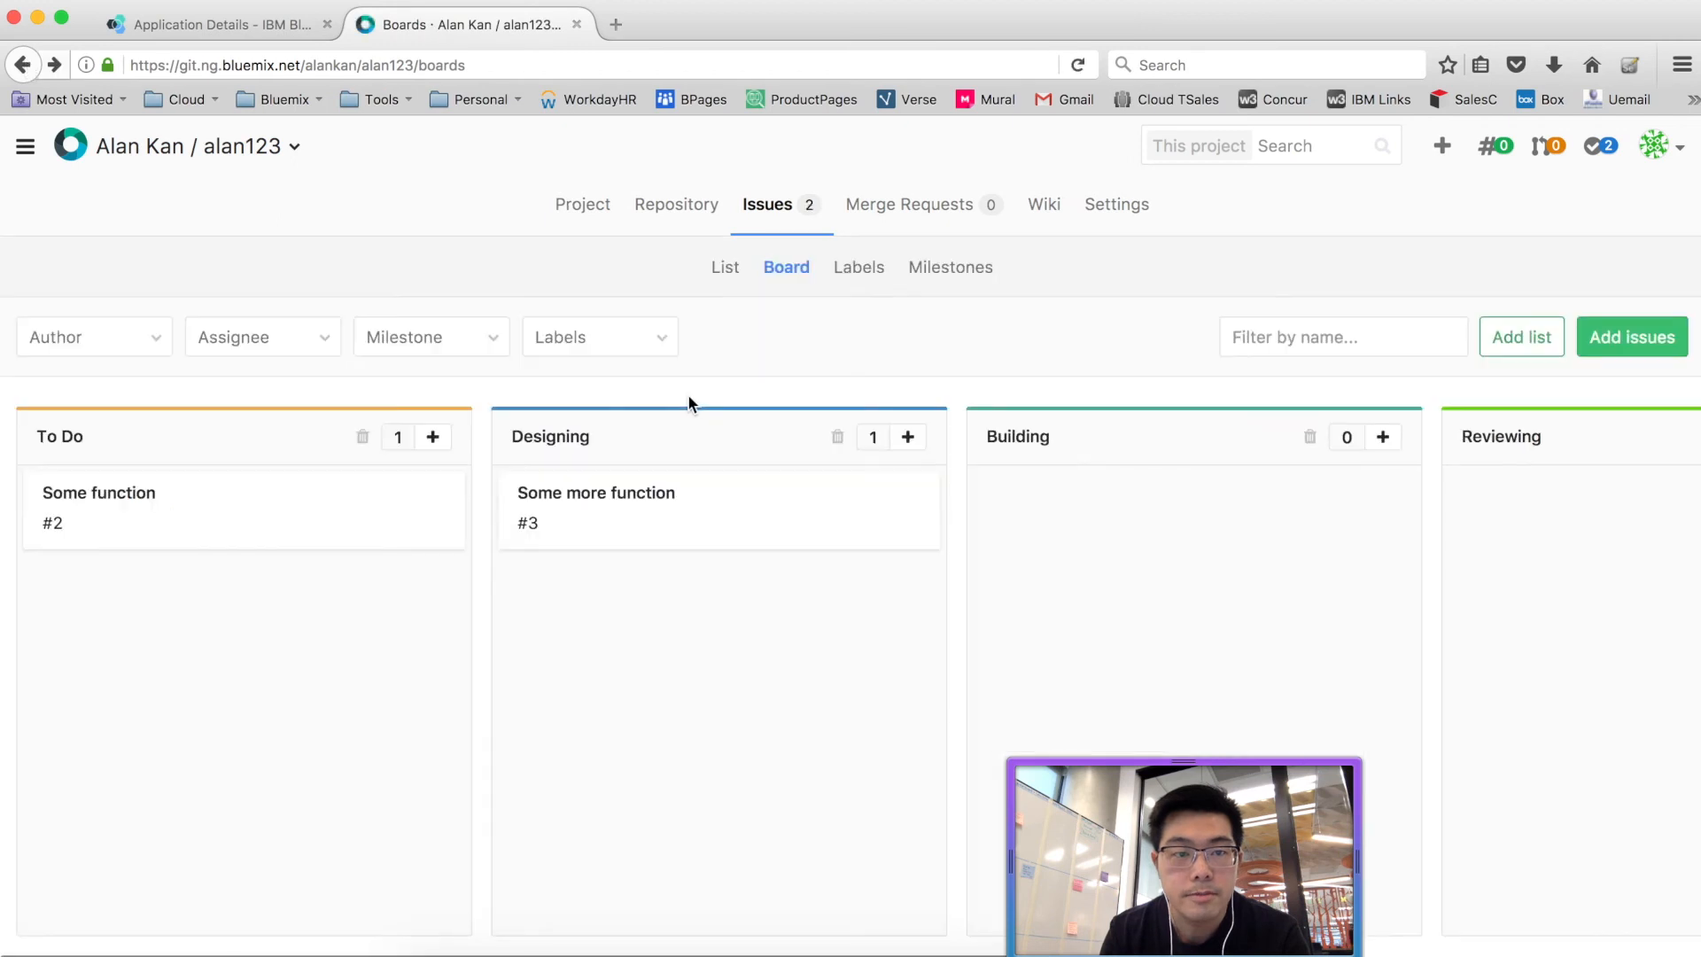
pyautogui.click(1516, 346)
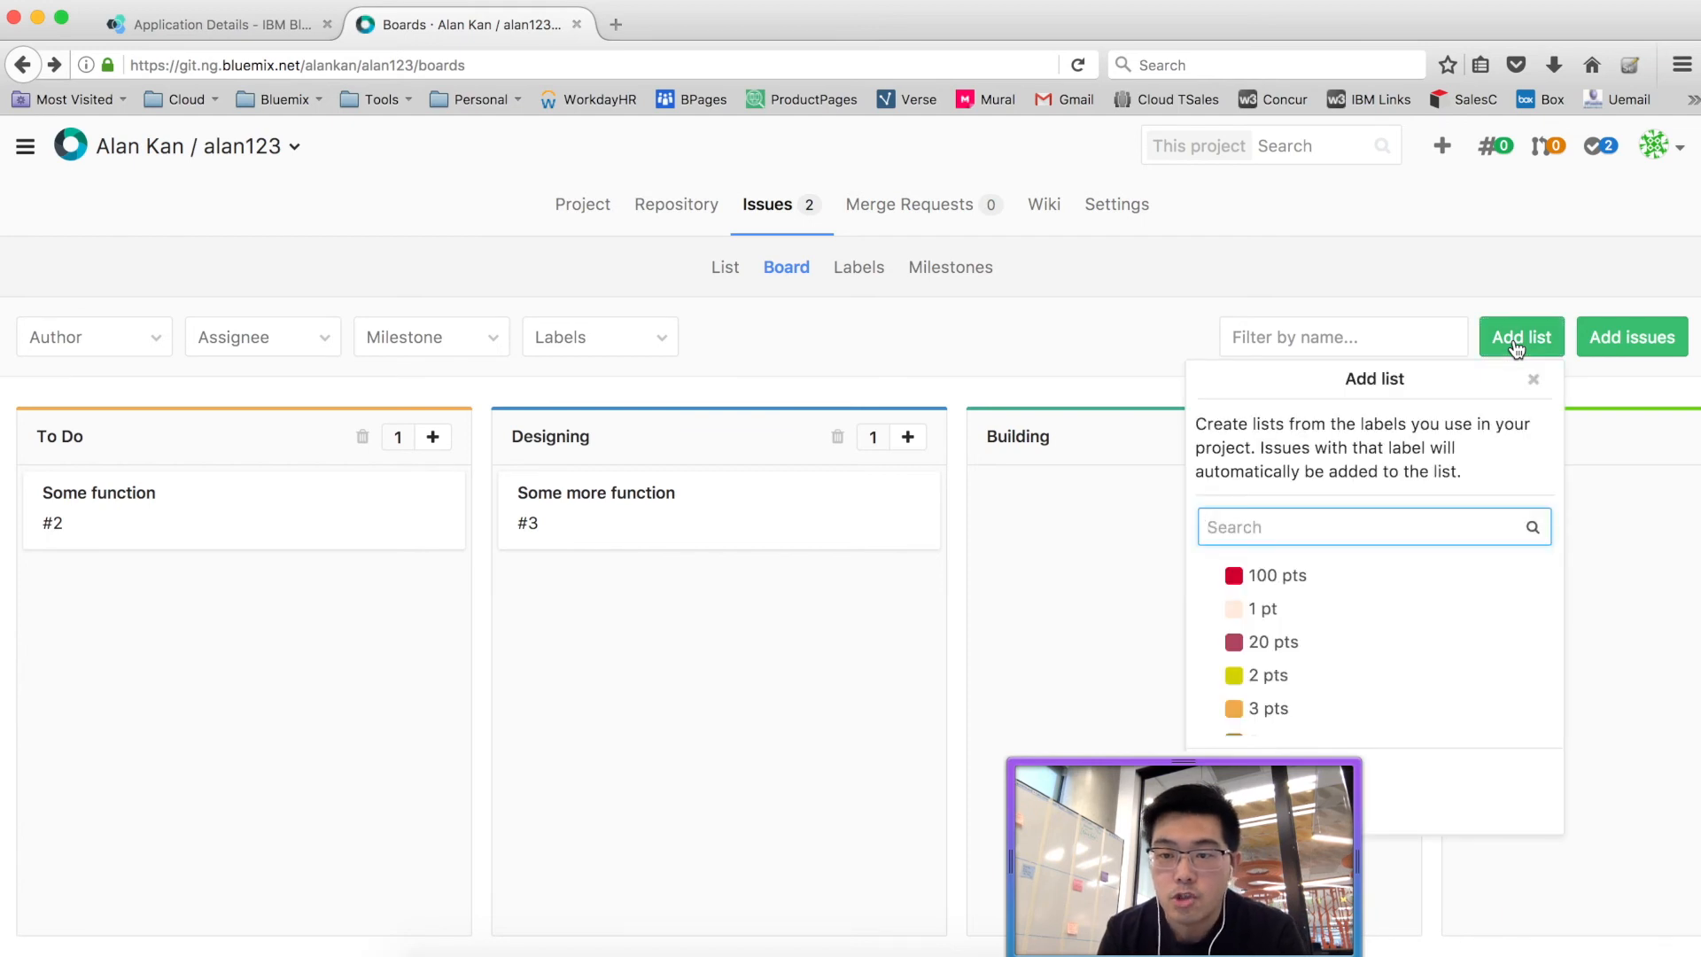
pyautogui.scroll(-5, 1386, 638)
pyautogui.click(1371, 671)
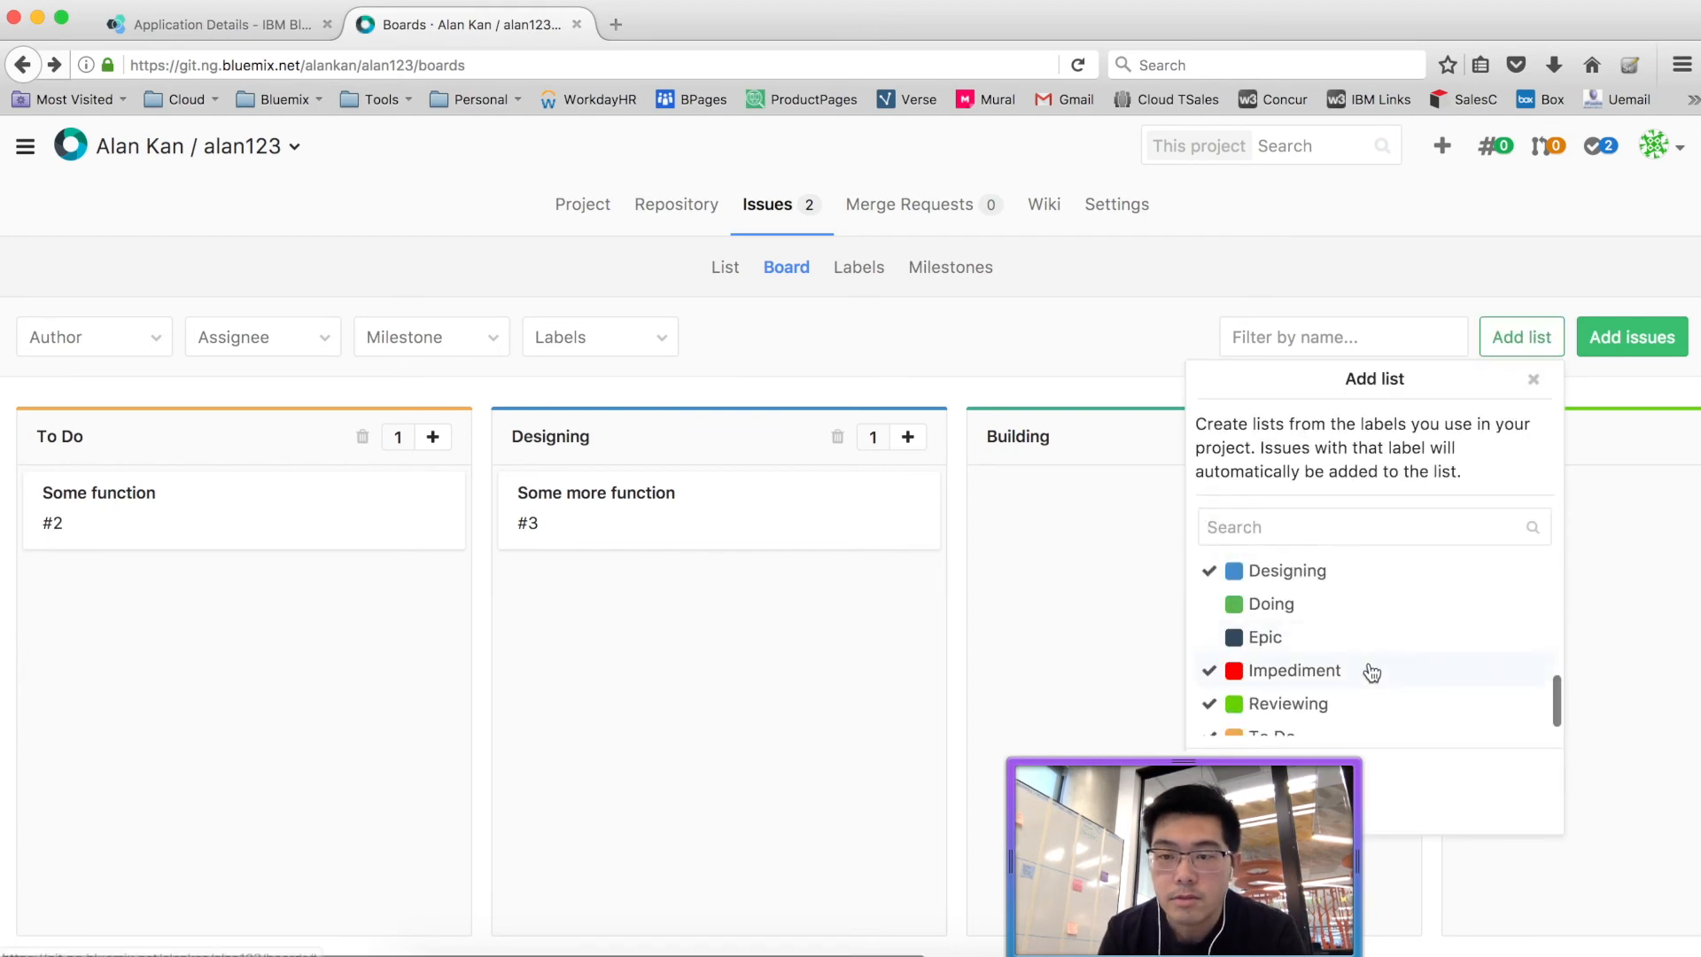
pyautogui.click(1533, 380)
# - Move the Clear blockage card from the Impediment list to Done
pyautogui.hscroll(1, 1536, 666)
pyautogui.hscroll(10, 1534, 662)
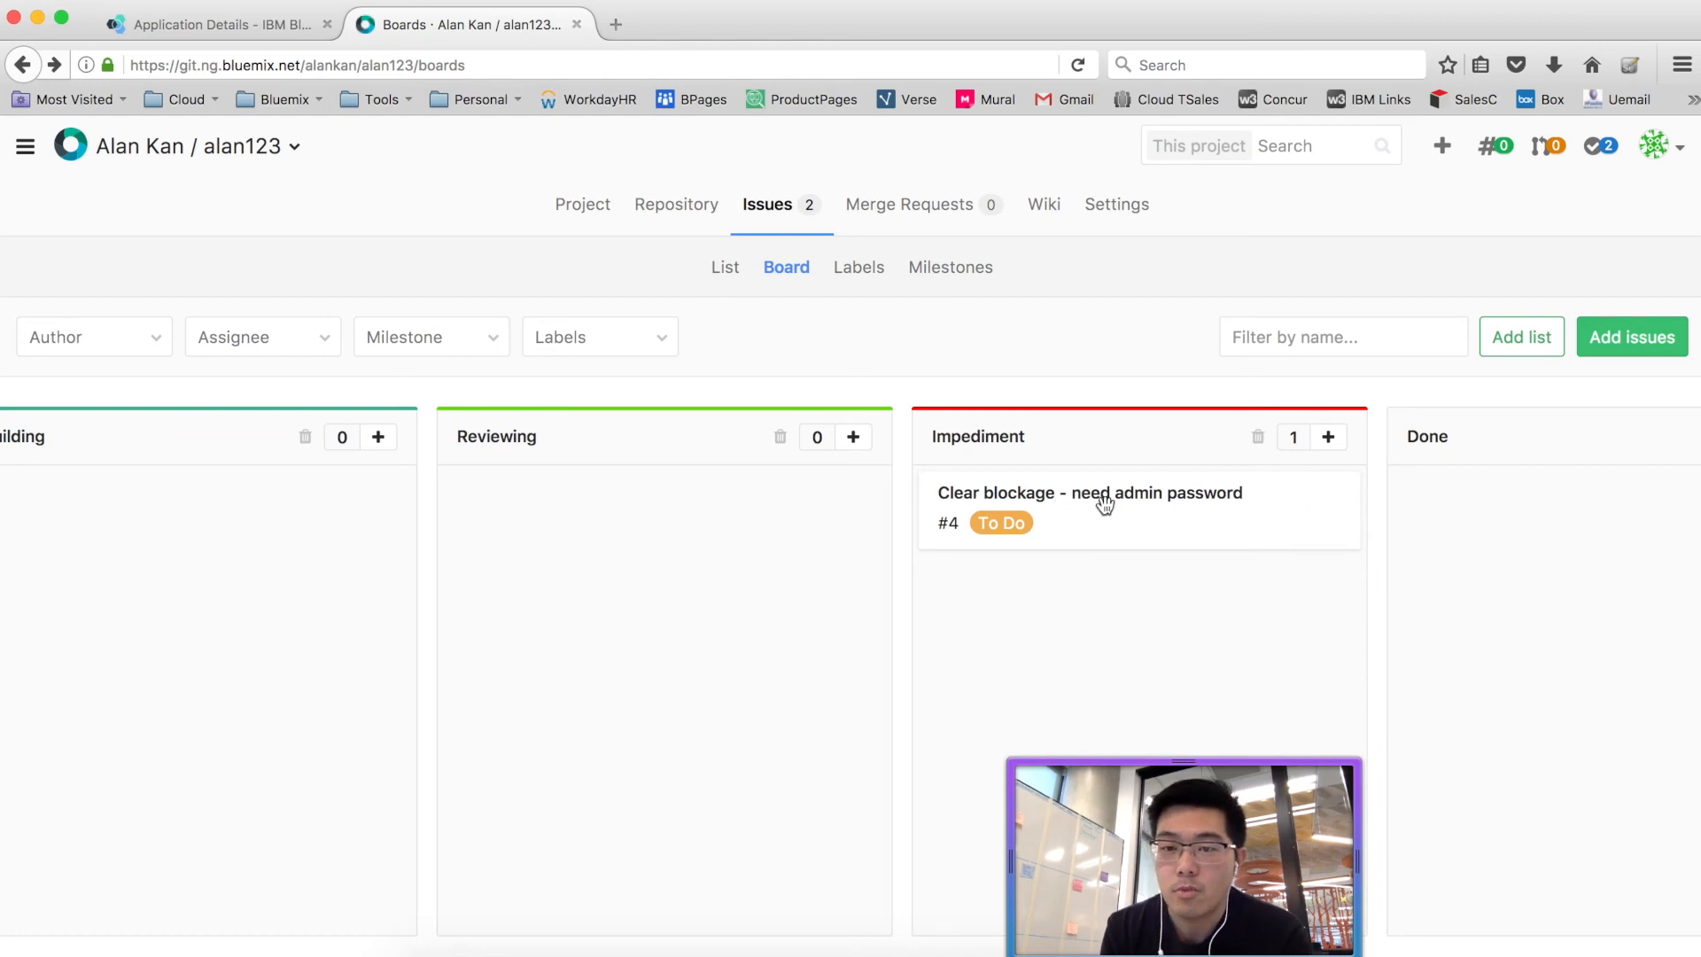
pyautogui.moveTo(1100, 514); pyautogui.dragTo(1545, 508)
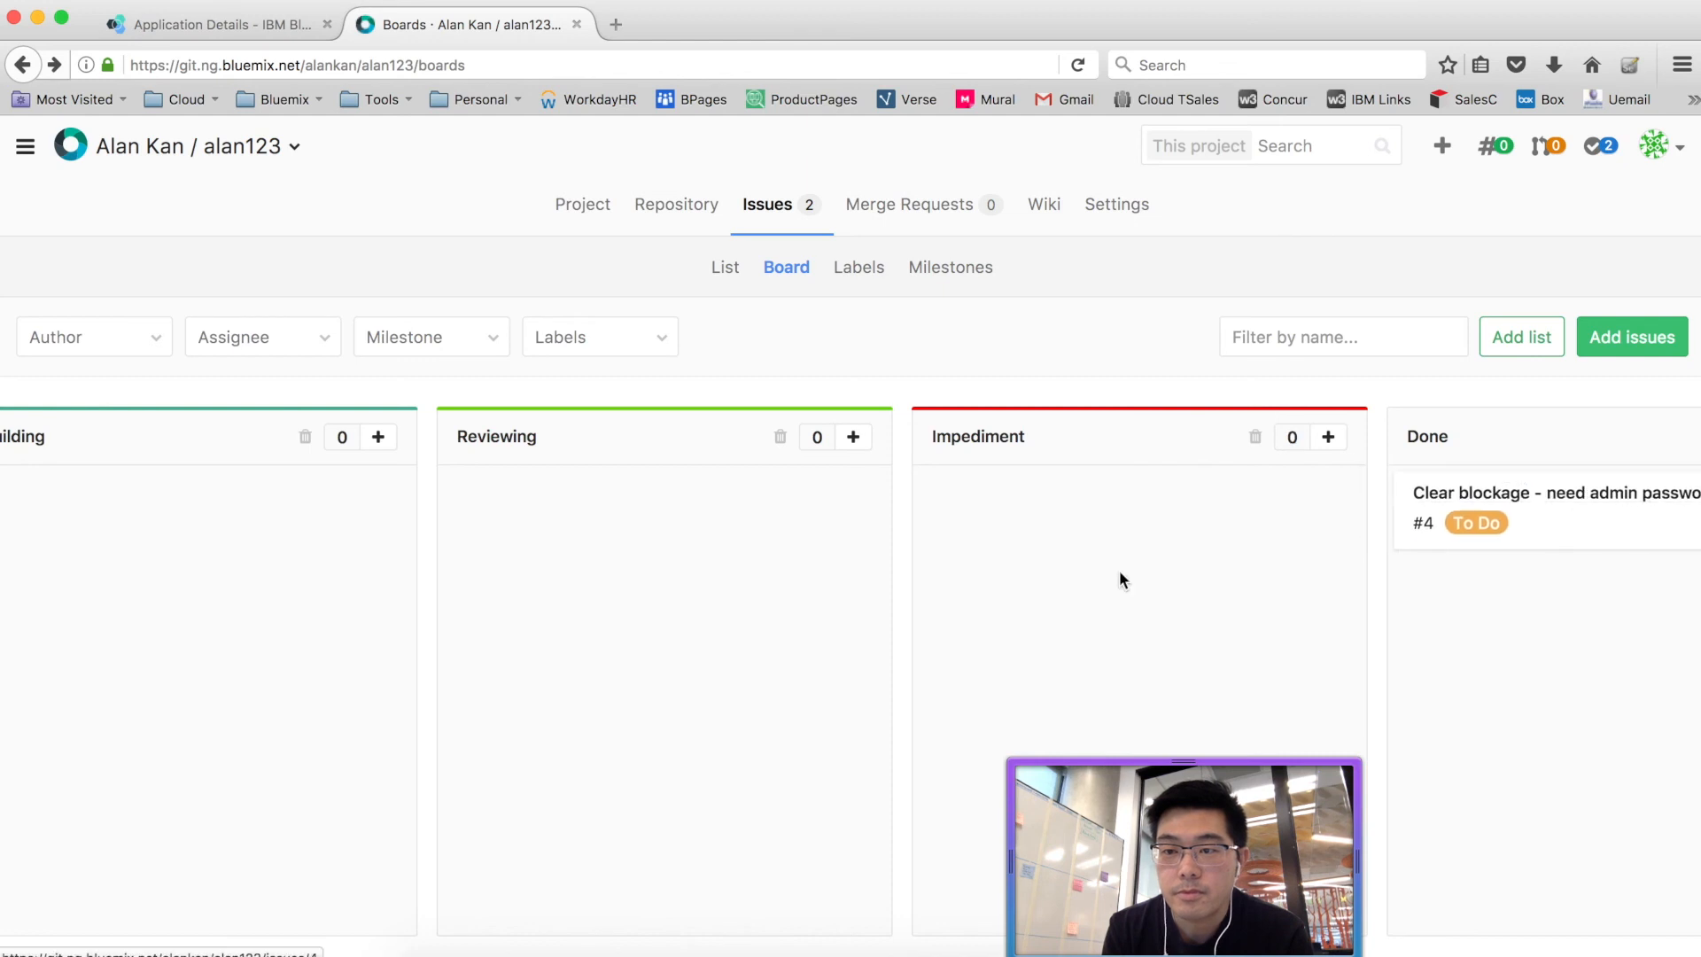